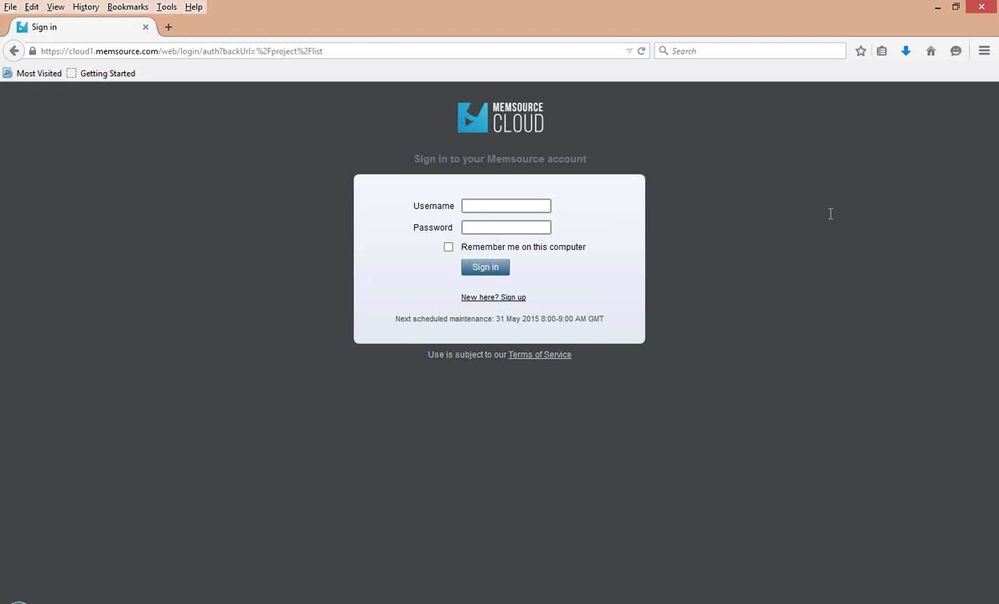
Sign in to Memsource Cloud with the saved account username and its stored credentials.
left_click(505, 206)
type("V")
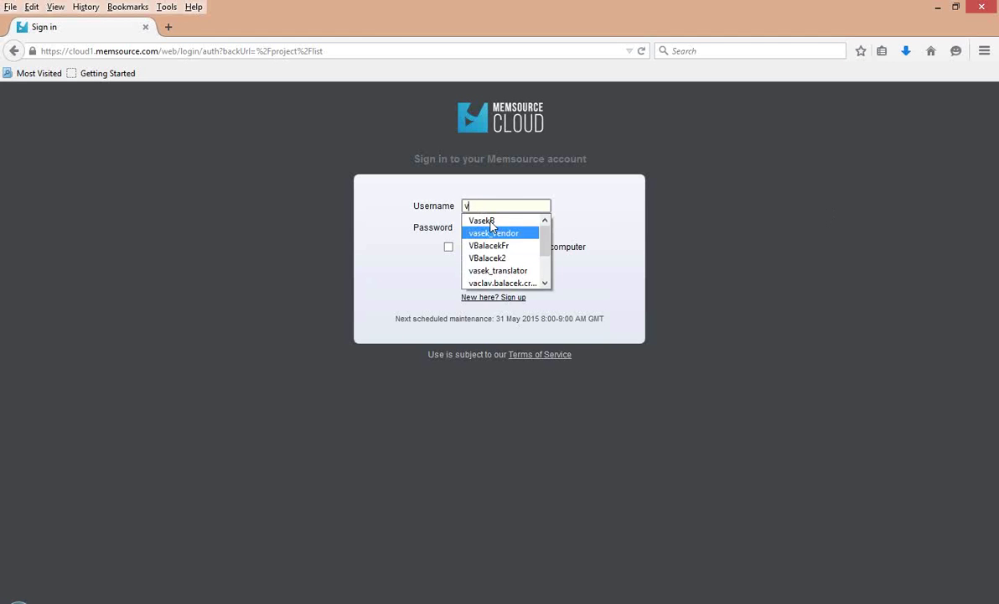
left_click(486, 216)
left_click(488, 266)
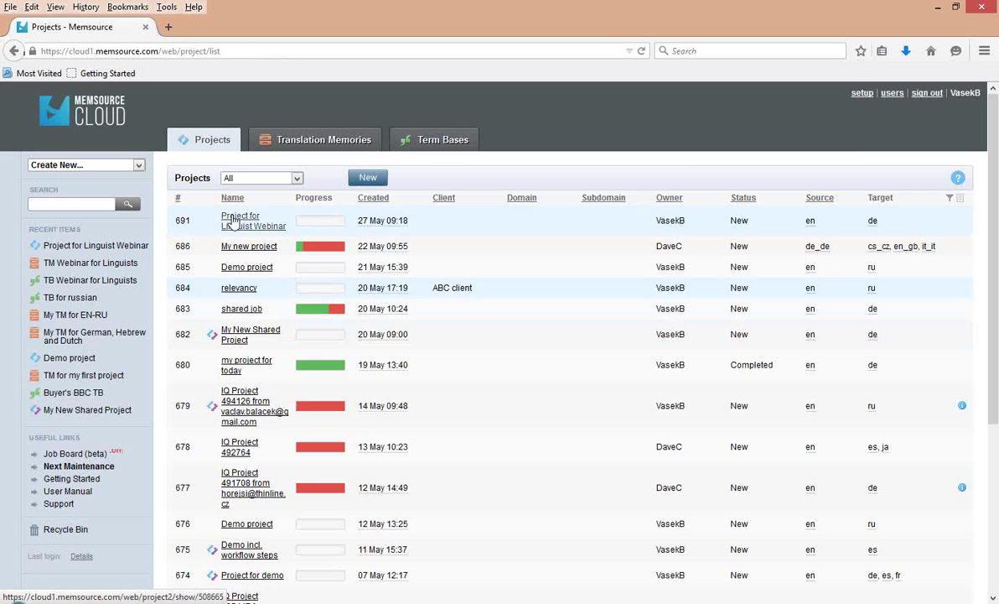
Open Project for Linguist Webinar and review its jobs, translation memories and term bases.
left_click(245, 245)
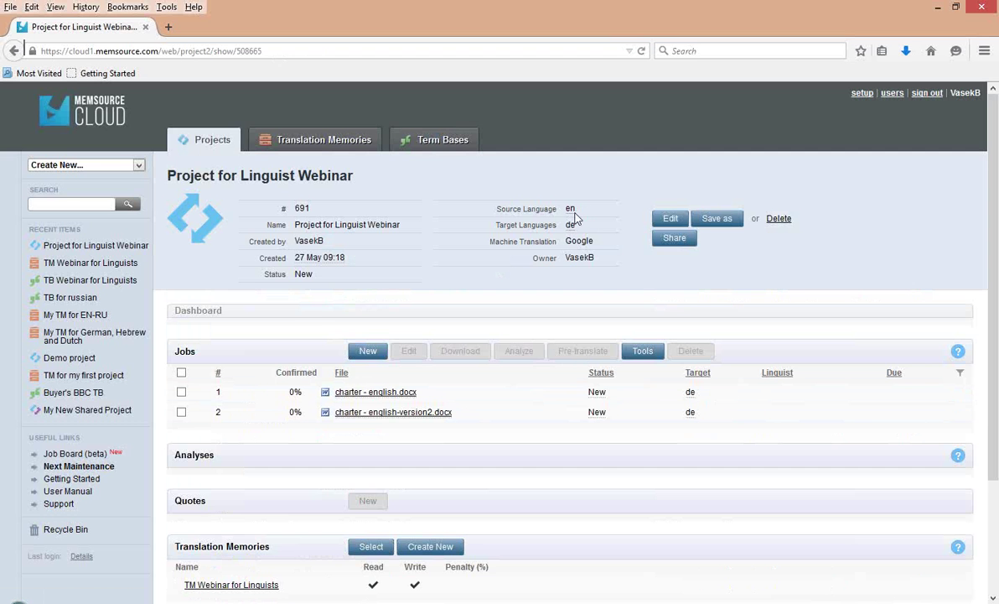
scroll(407, 386, "down", 2)
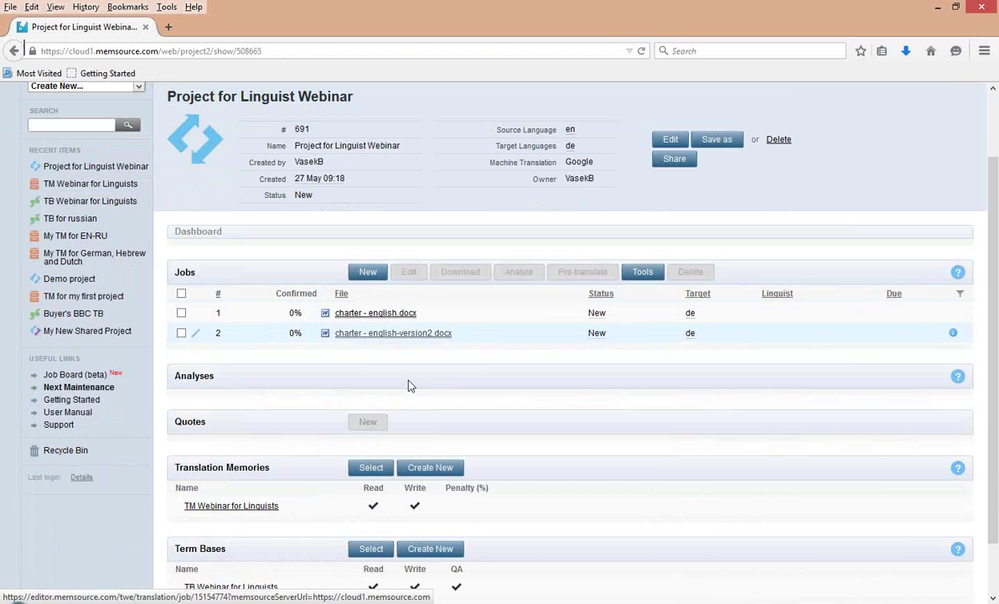
scroll(403, 390, "down", 1)
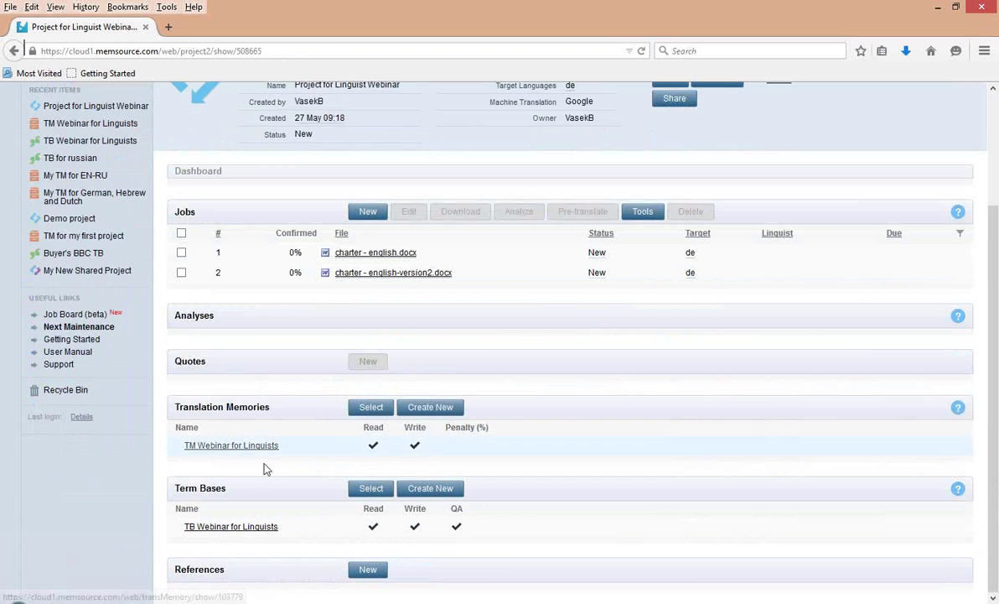
Inspect the details of the TM Webinar for Linguists memory and the TB Webinar for Linguists term base, returning to the project.
left_click(238, 446)
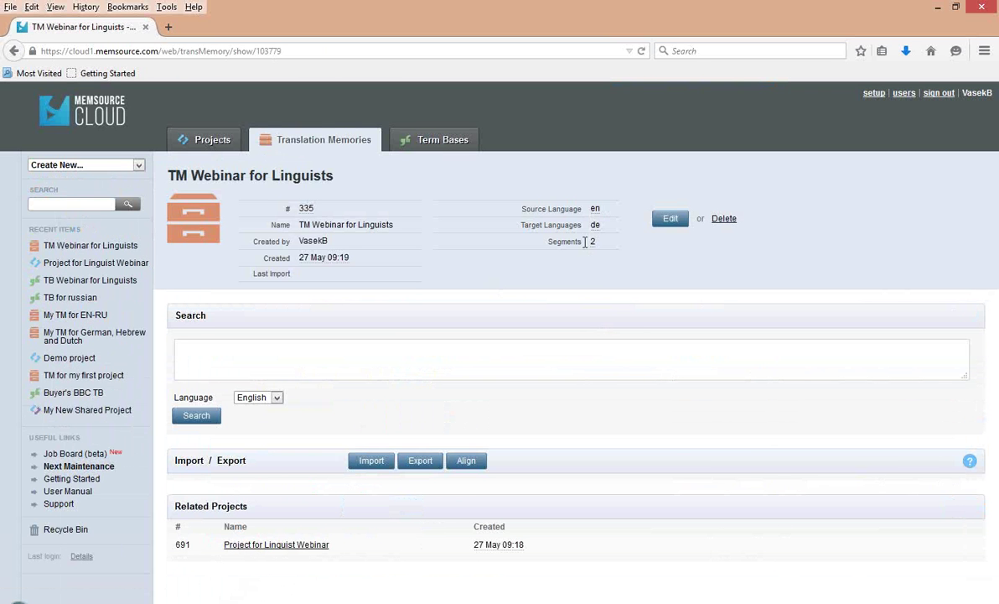
mouse_move(593, 246)
left_click(107, 73)
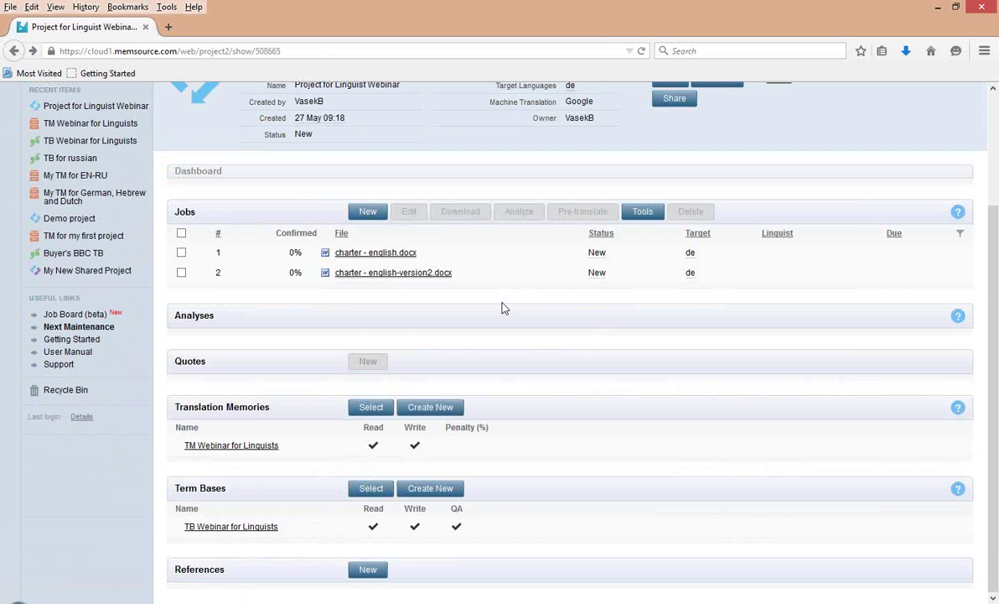
left_click(262, 526)
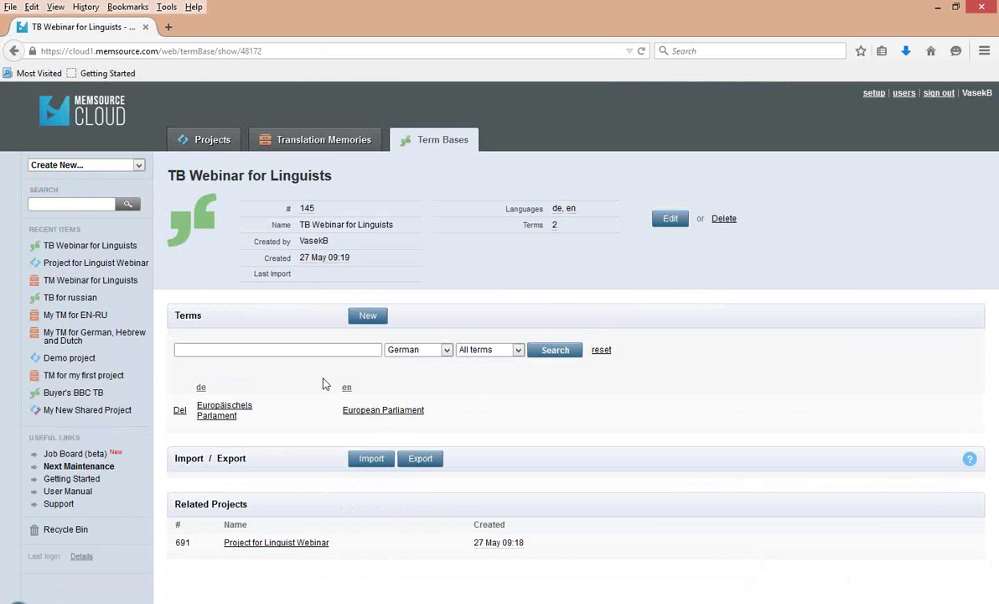
left_click(75, 246)
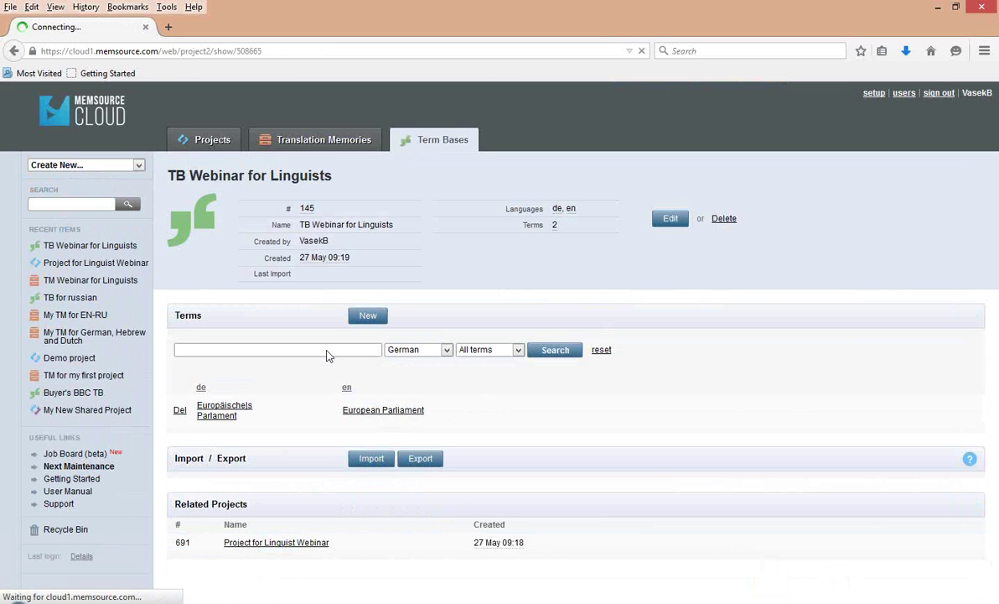
Assign both charter jobs to the translator as linguist, save the change and check the job list's linguist entries.
scroll(520, 443, "down", 2)
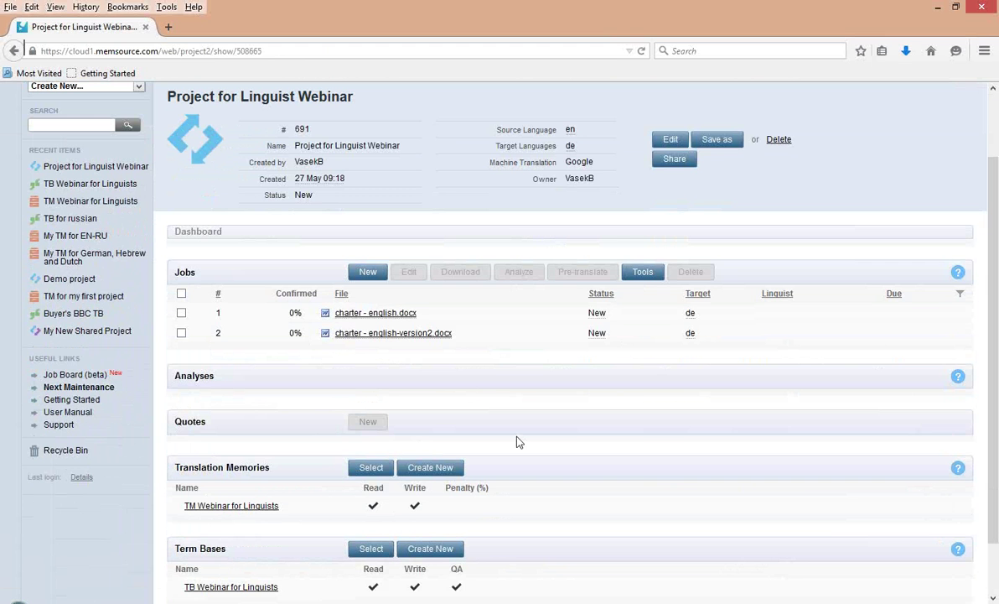
left_click(182, 294)
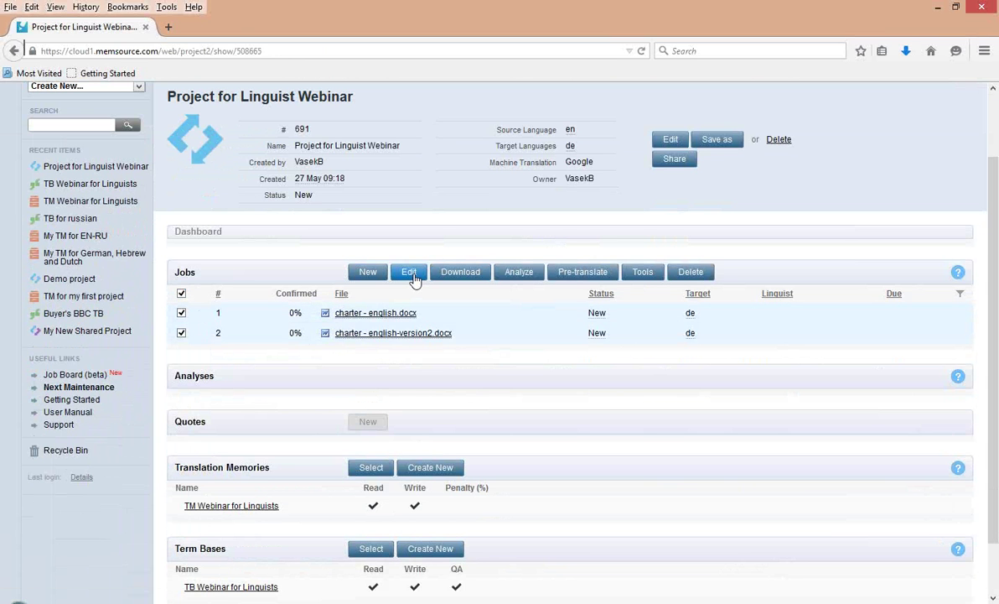
left_click(411, 274)
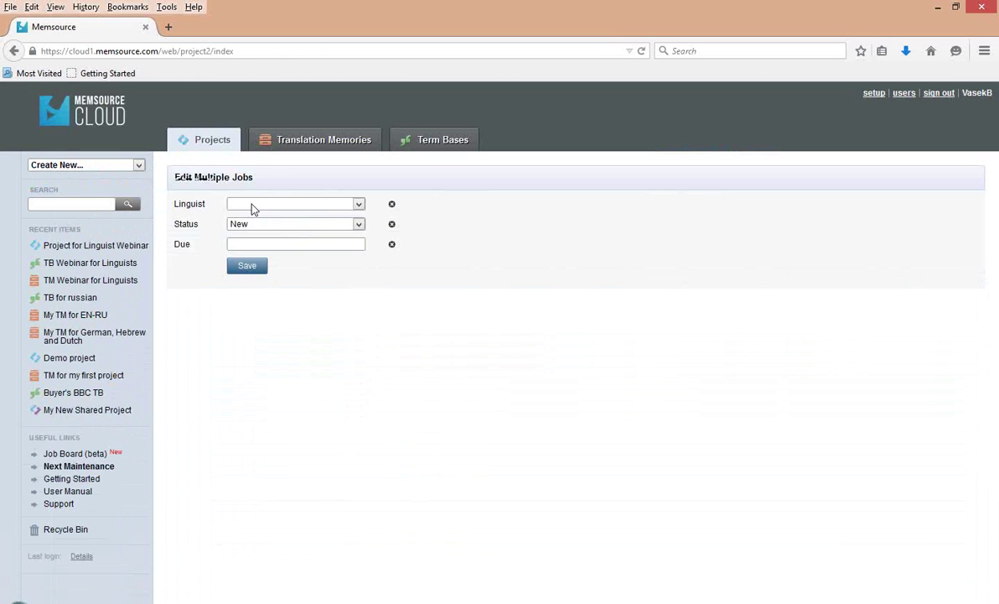
left_click(251, 204)
left_click(300, 278)
left_click(247, 265)
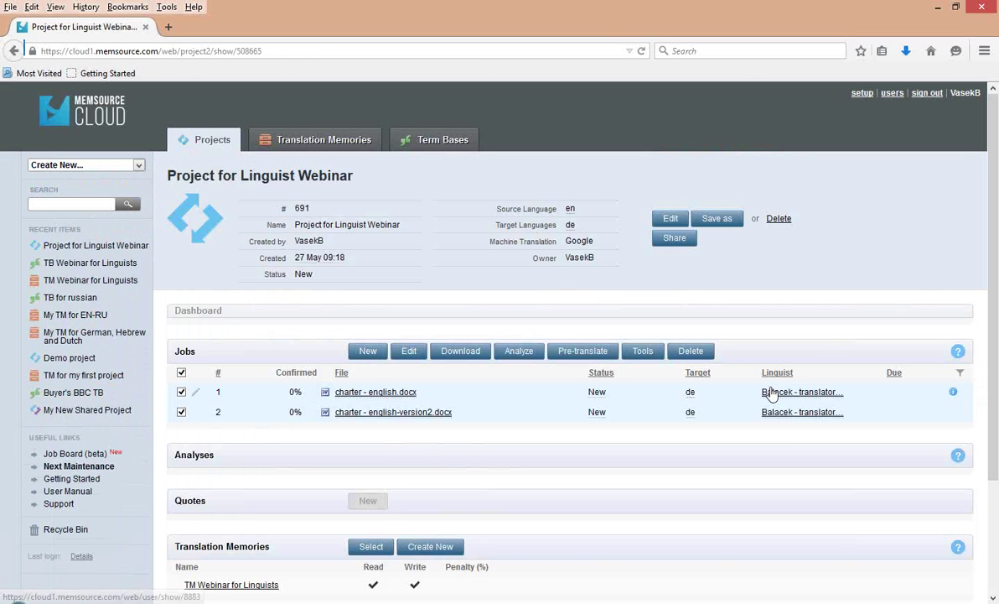
triple_click(773, 394)
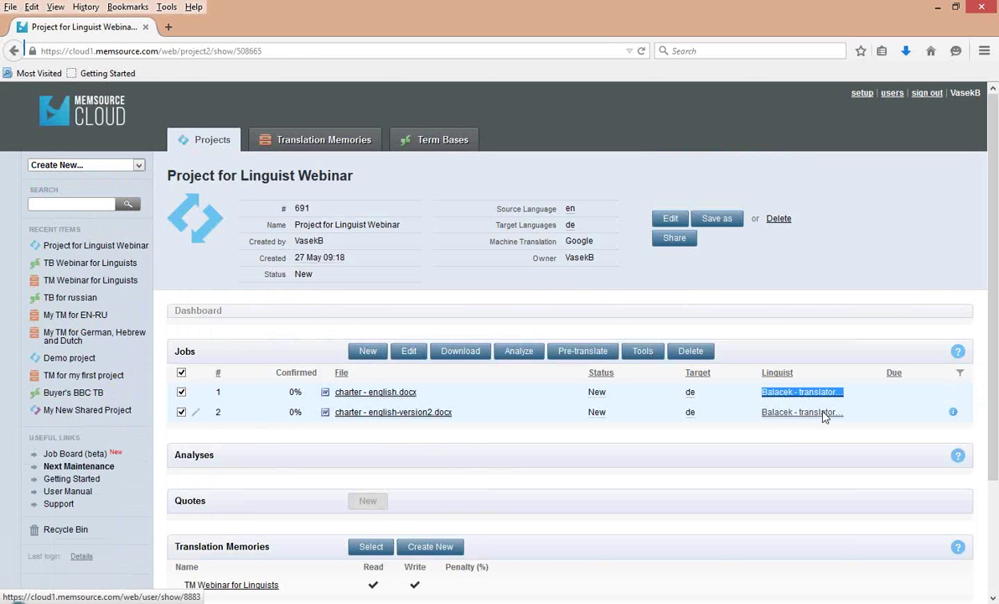
left_click_drag(759, 420, 788, 441)
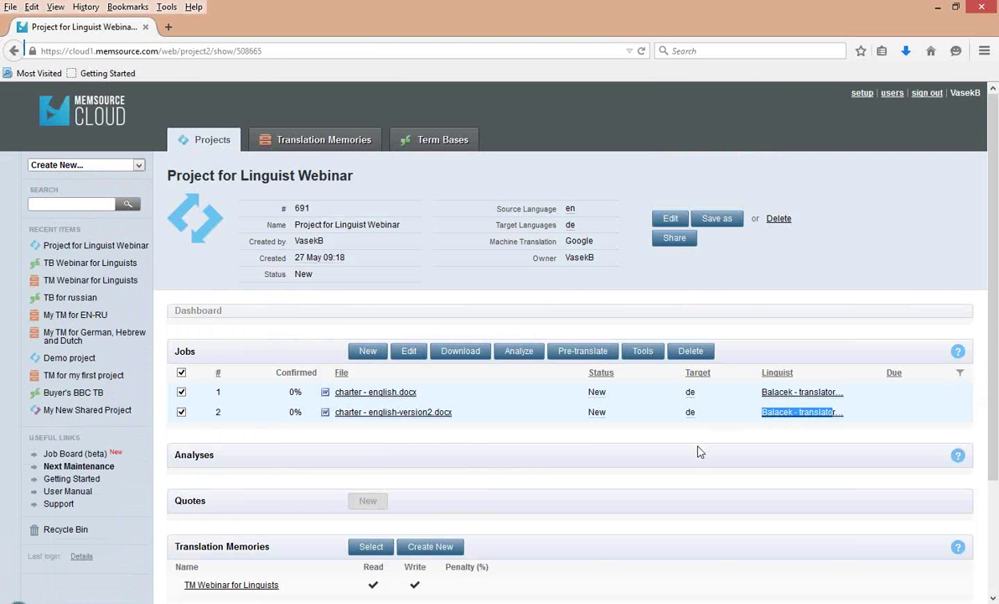
Run a Default analysis of both selected jobs by linguist, including internal fuzzies and counting source units.
scroll(503, 458, "down", 2)
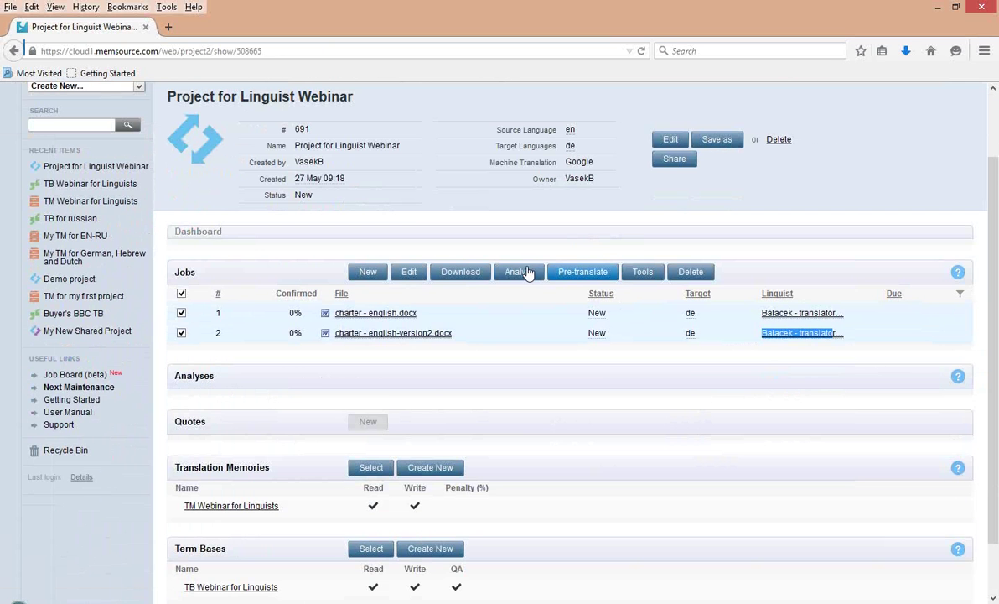
left_click(520, 273)
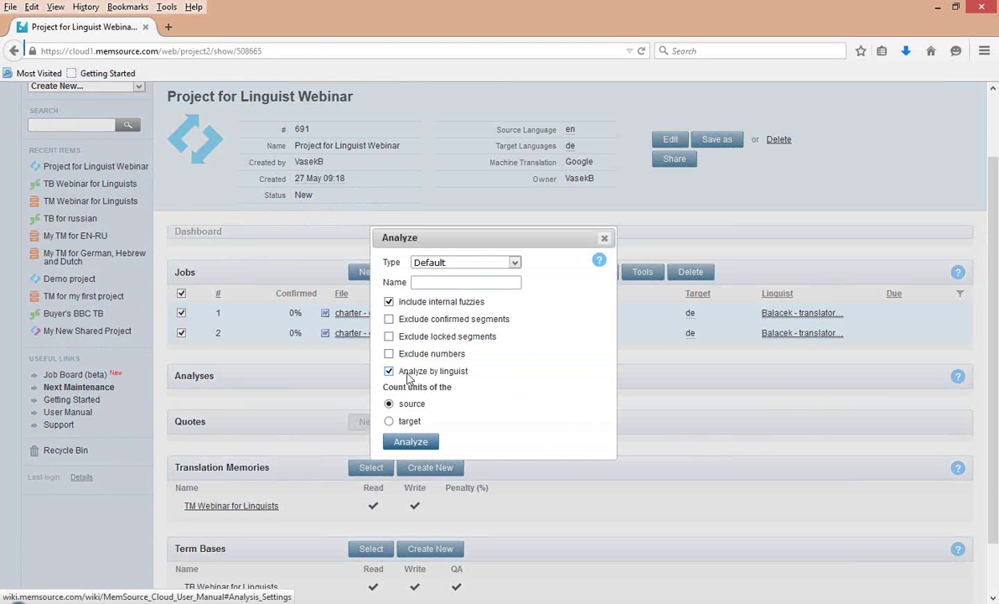
left_click_drag(408, 378, 472, 378)
left_click(420, 442)
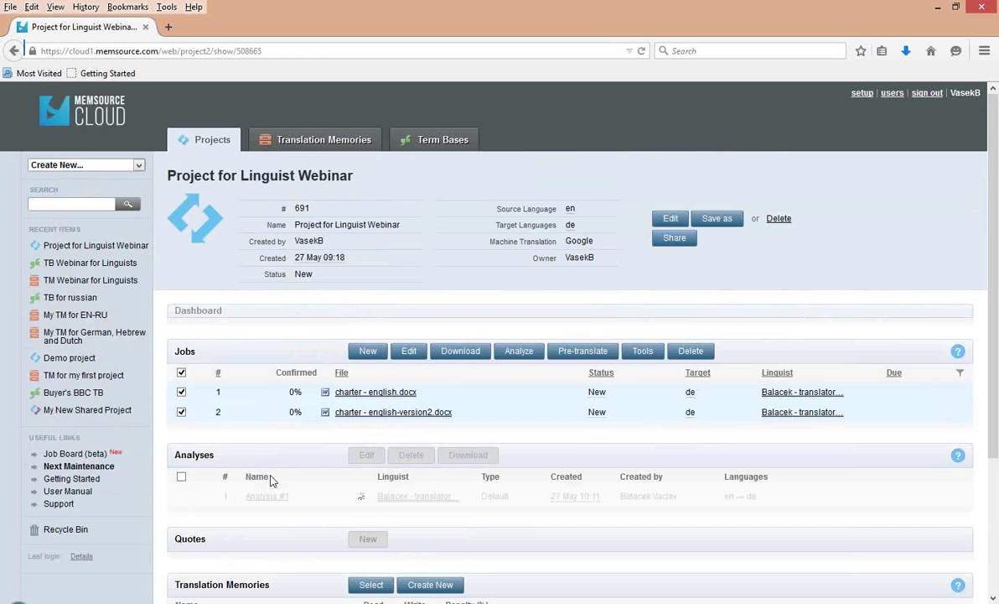
Open the finished analysis and examine the match-rate summary for segments, pages, words and characters.
scroll(447, 463, "down", 1)
scroll(447, 463, "down", 1)
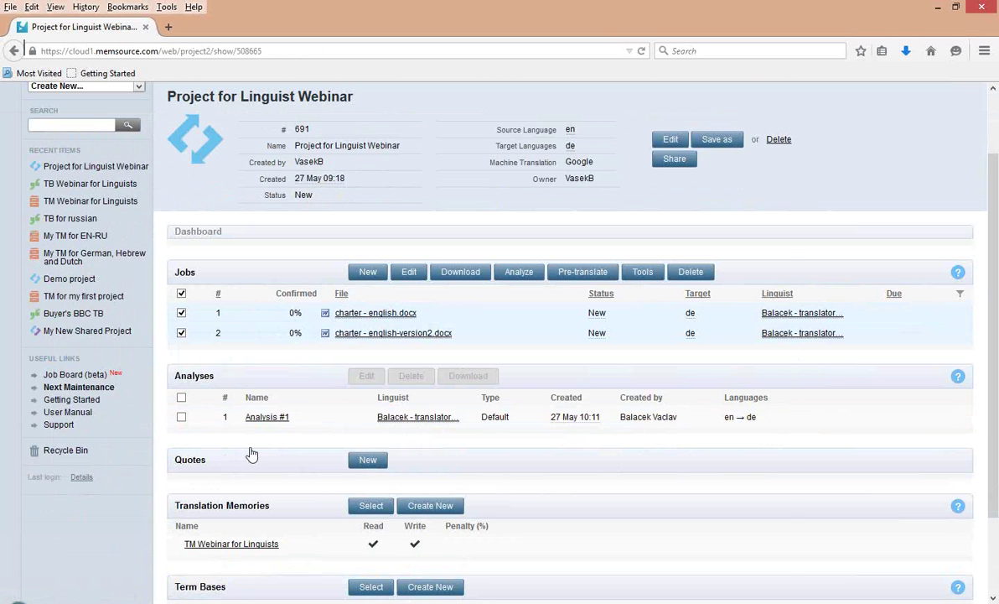
left_click(260, 416)
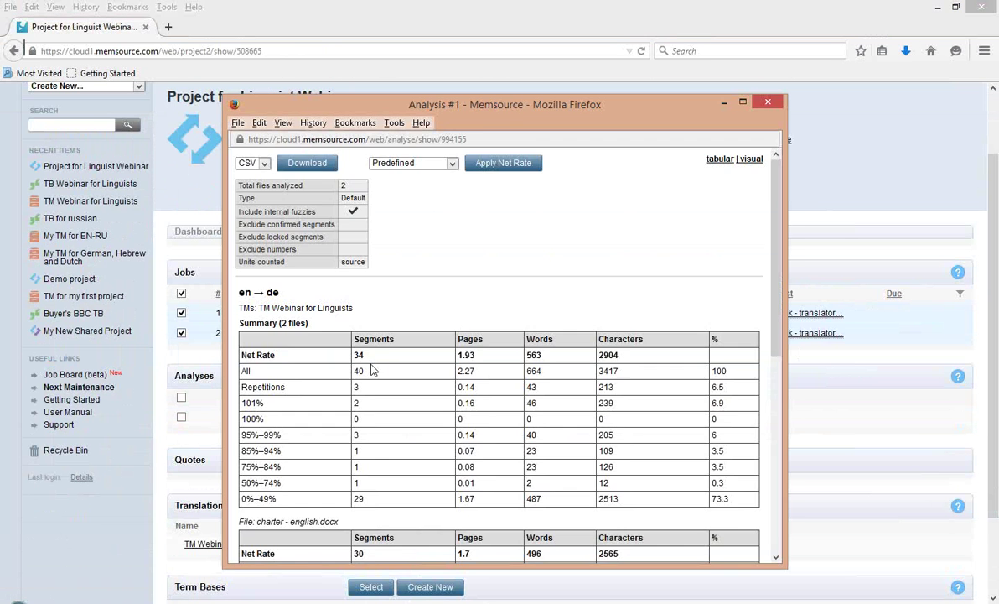
scroll(374, 370, "down", 2)
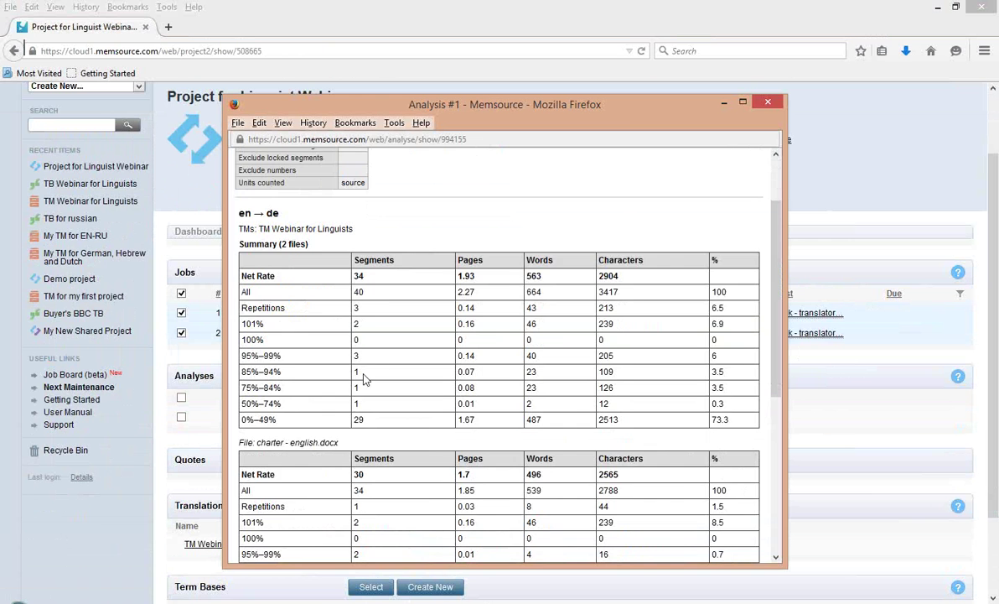
scroll(367, 379, "up", 2)
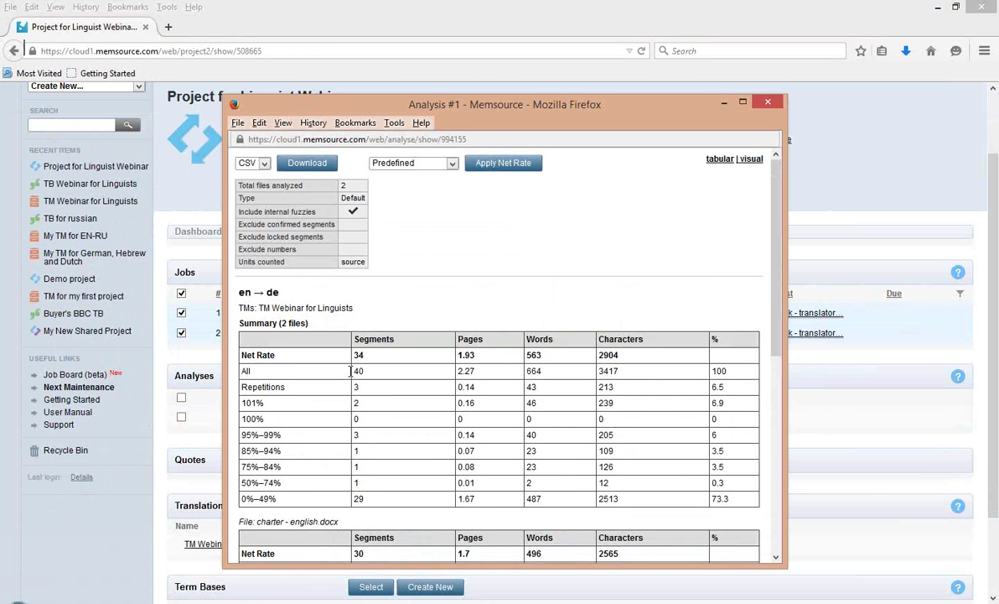
Apply a blank net rate scheme to the analysis in place of Predefined, check the tables and close the analysis window.
left_click(434, 170)
left_click(446, 173)
left_click(507, 163)
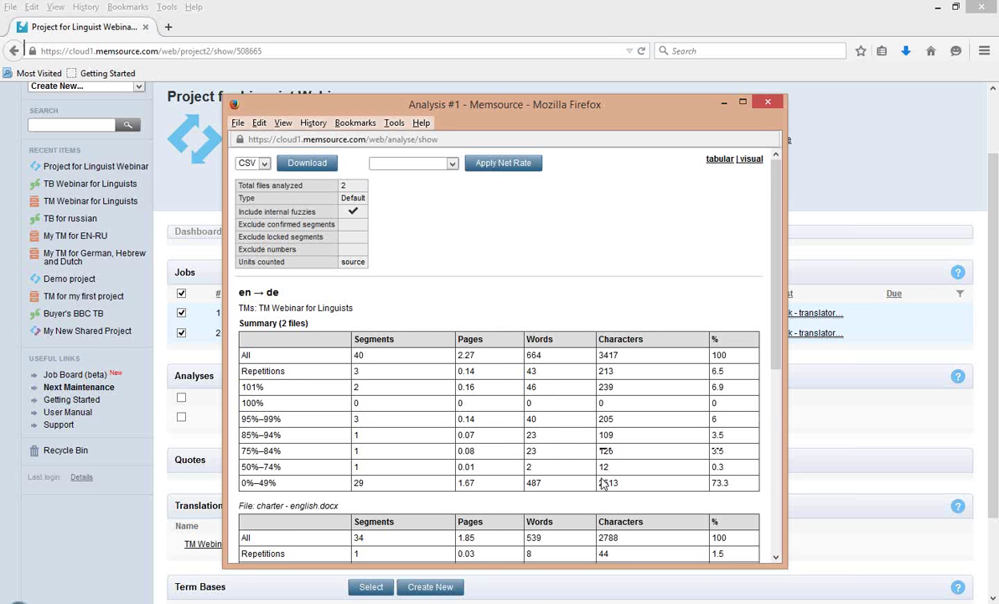
scroll(605, 481, "down", 2)
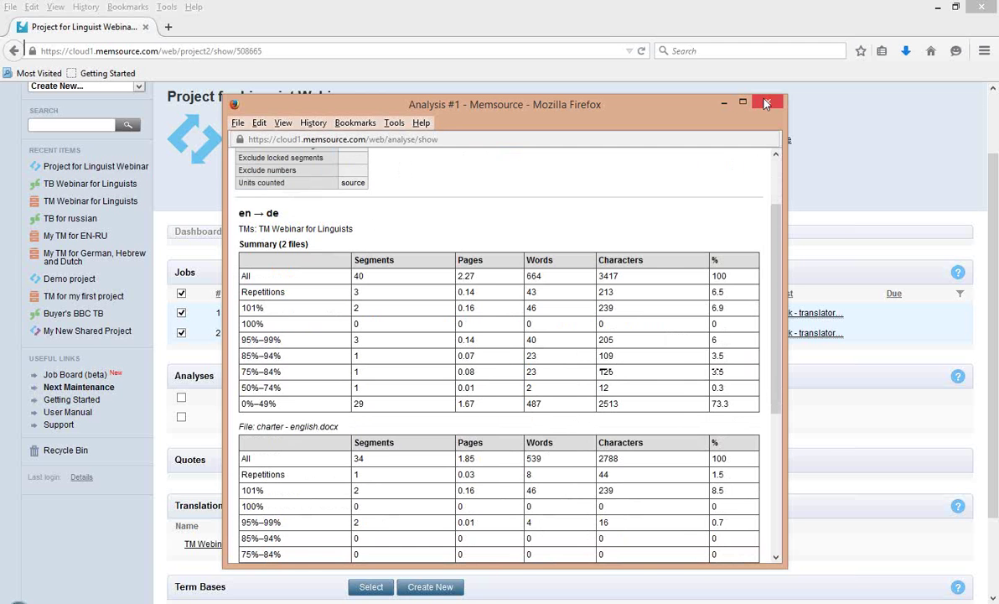
double_click(713, 97)
key("ctrl+w")
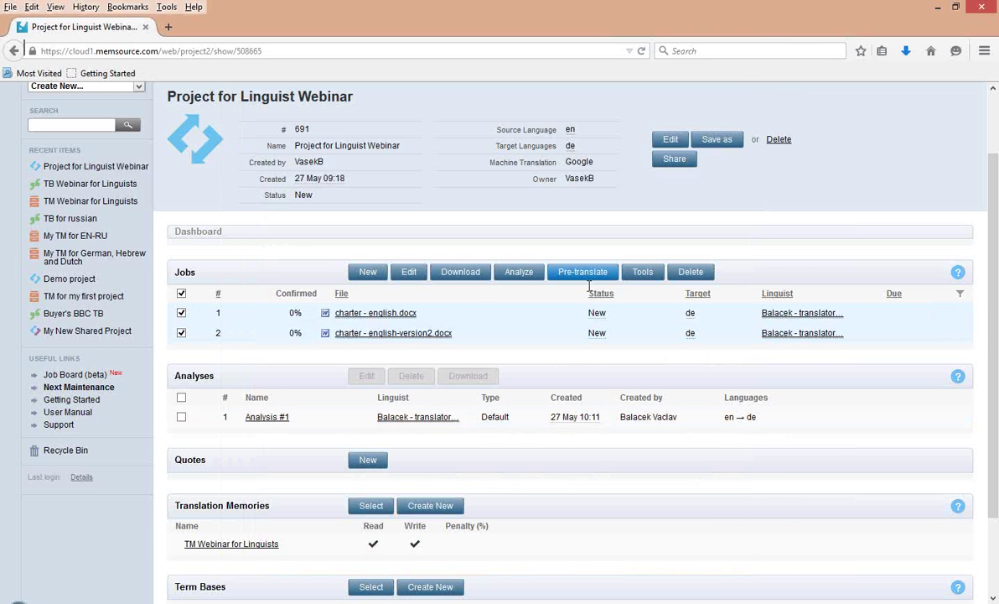
Prepare an email to the linguist for both selected jobs using the "New Work (en) - my new template" template and read through the message.
left_click(643, 272)
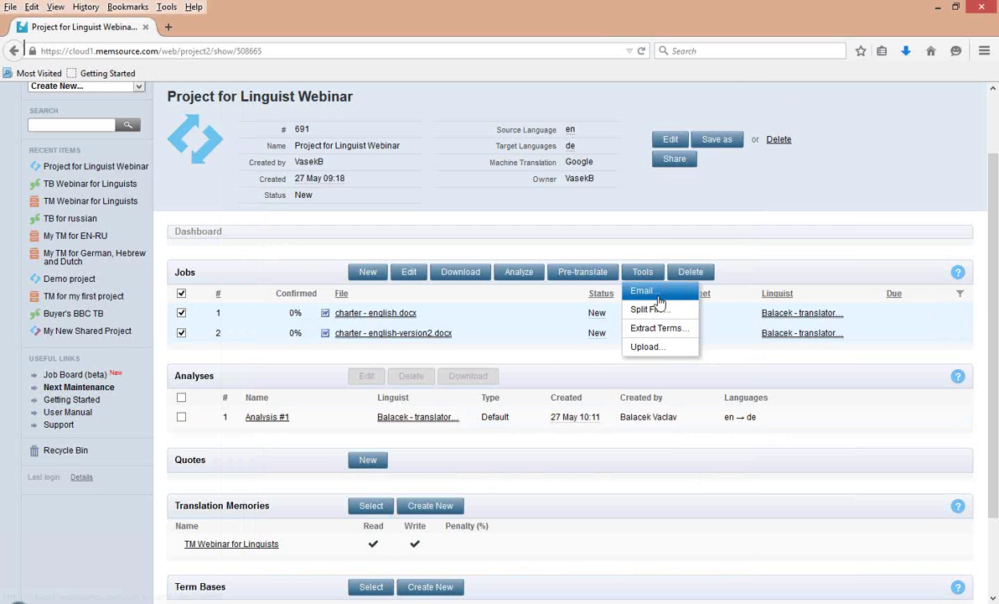
left_click(653, 290)
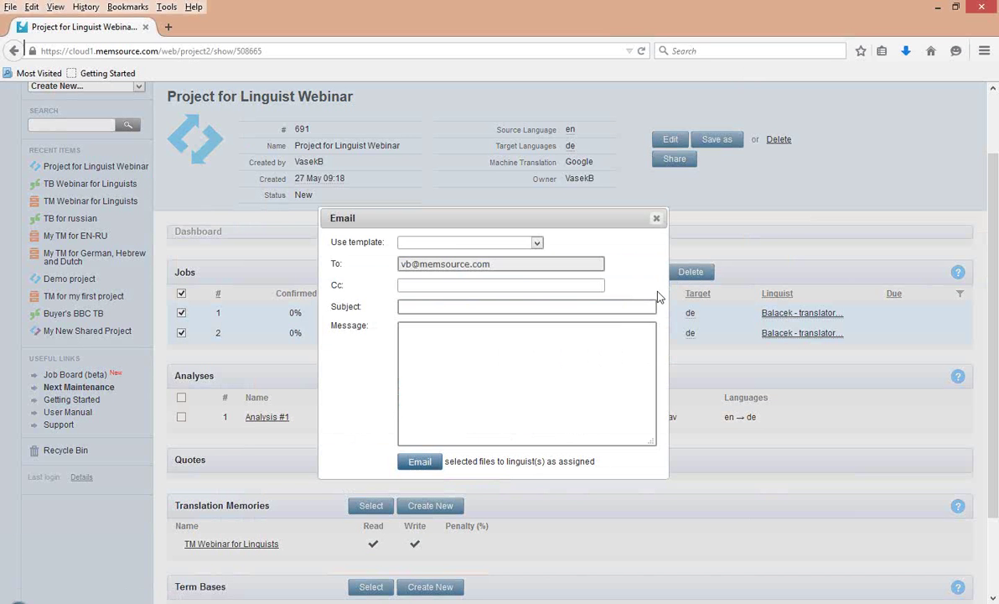
left_click(457, 243)
left_click(461, 264)
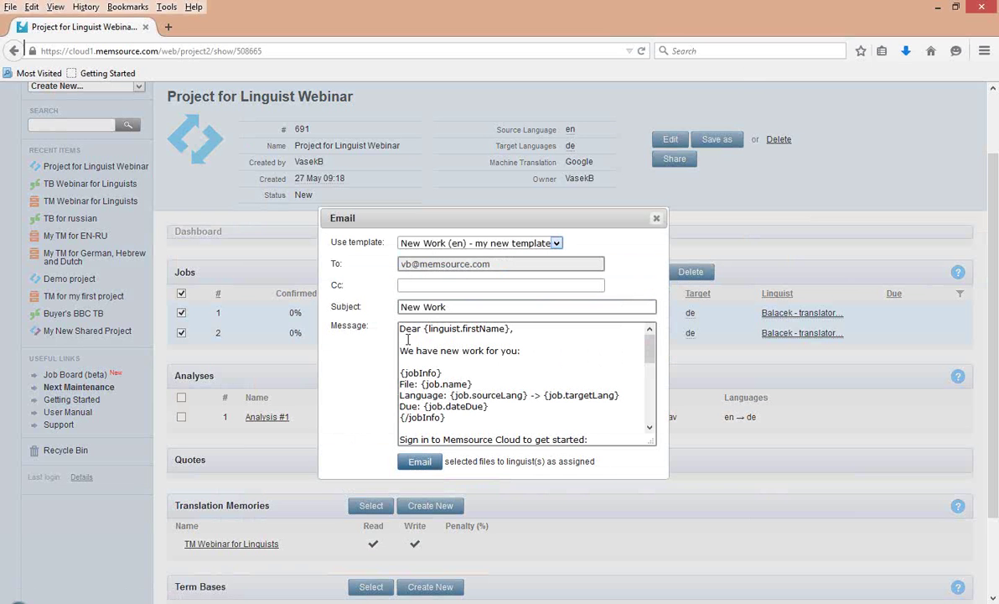
scroll(653, 386, "down", 5)
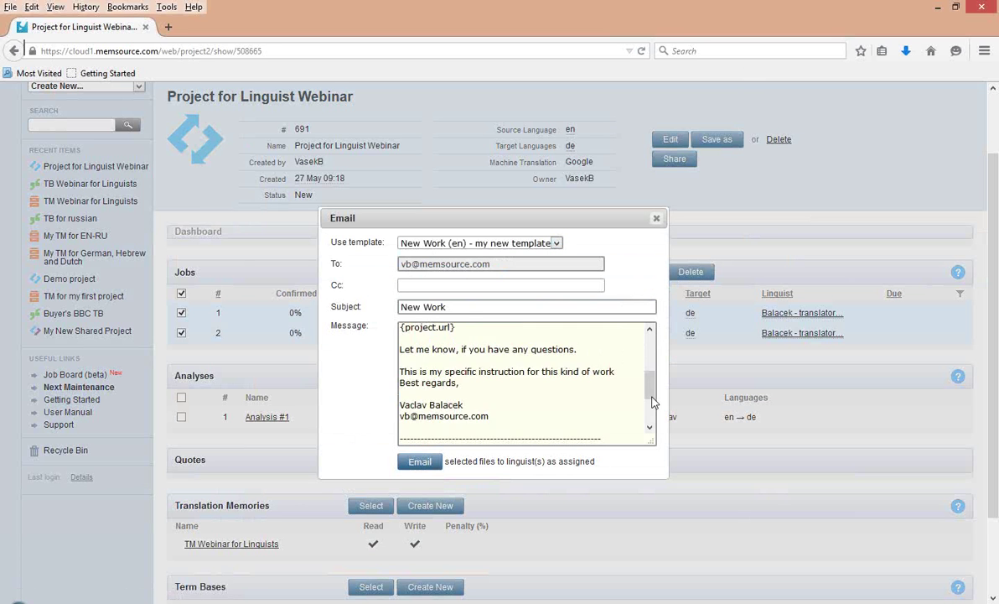
scroll(645, 345, "up", 5)
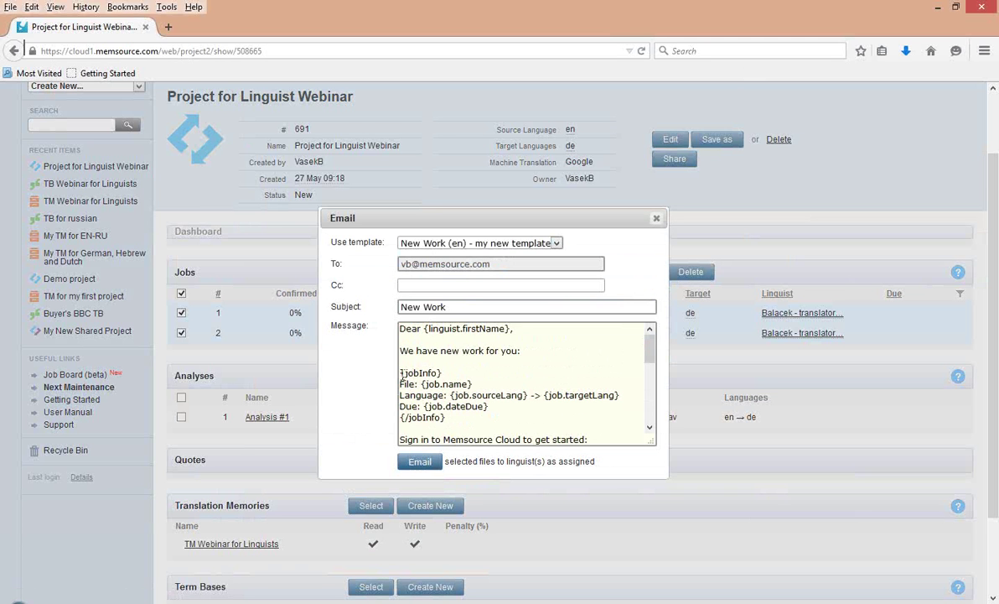
Check the message's linguist first-name and job placeholders, and email the selected files to the assigned linguist.
left_click_drag(426, 329, 510, 328)
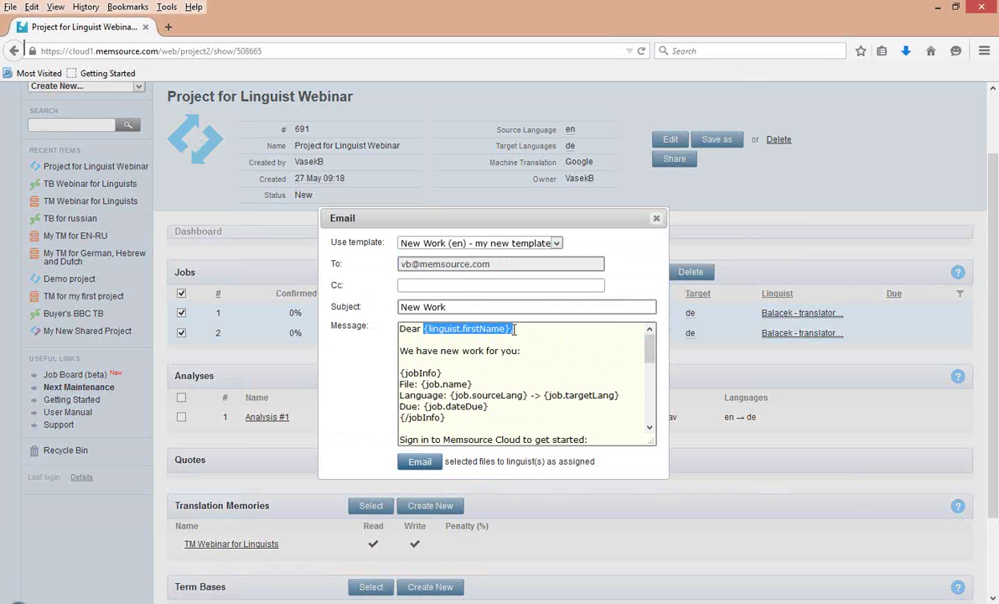
left_click(545, 394)
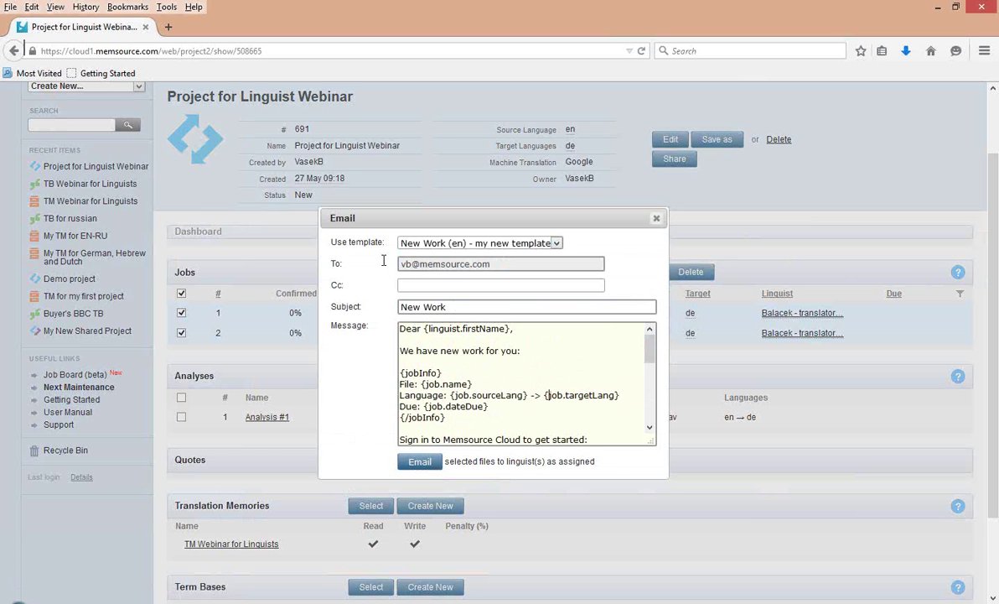
left_click(419, 461)
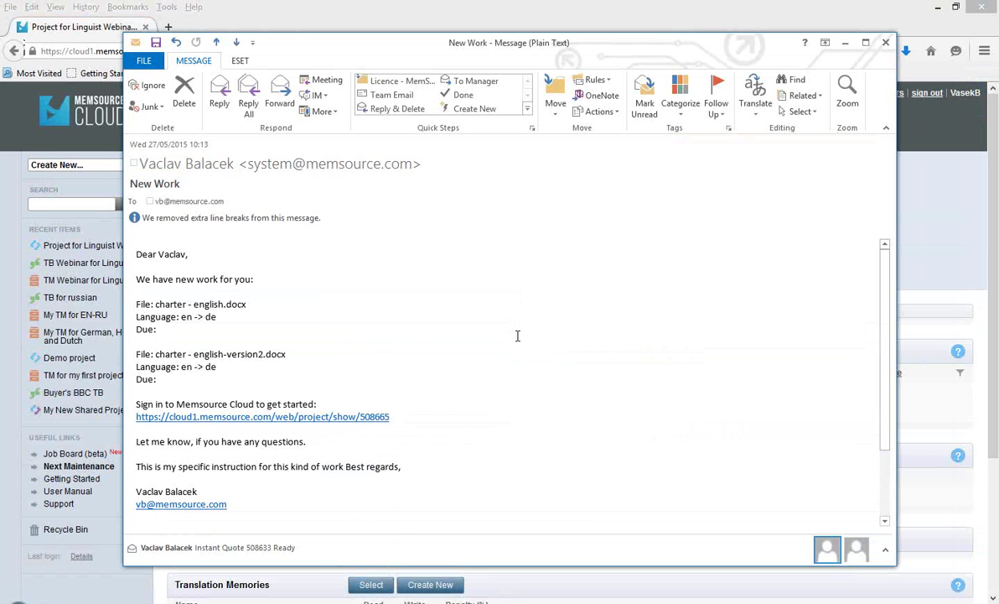
Read the linguist's notification email, copy its project link and open the link in Internet Explorer.
left_click_drag(252, 280, 129, 241)
left_click(164, 289)
triple_click(400, 417)
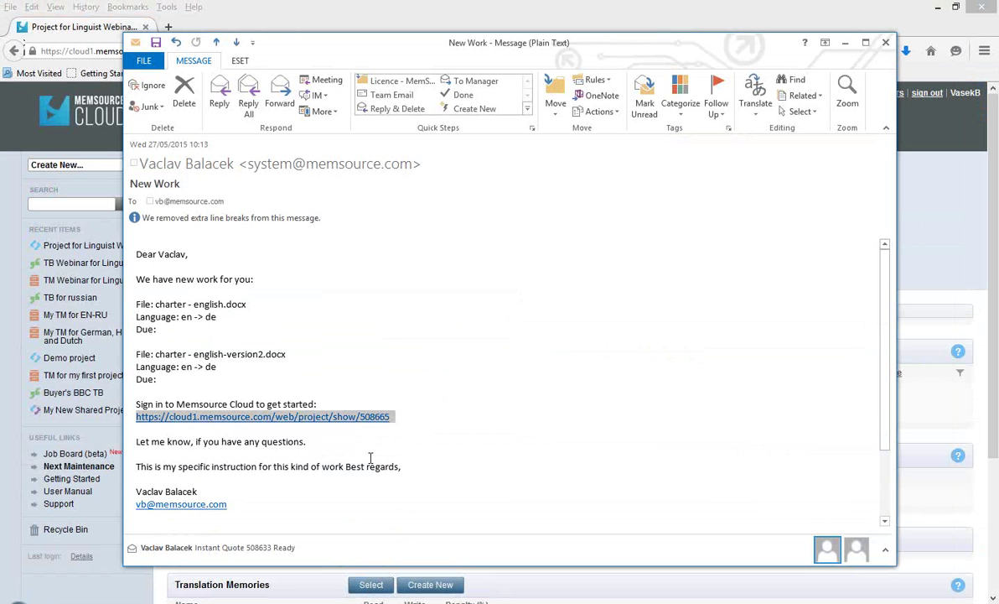
right_click(332, 423)
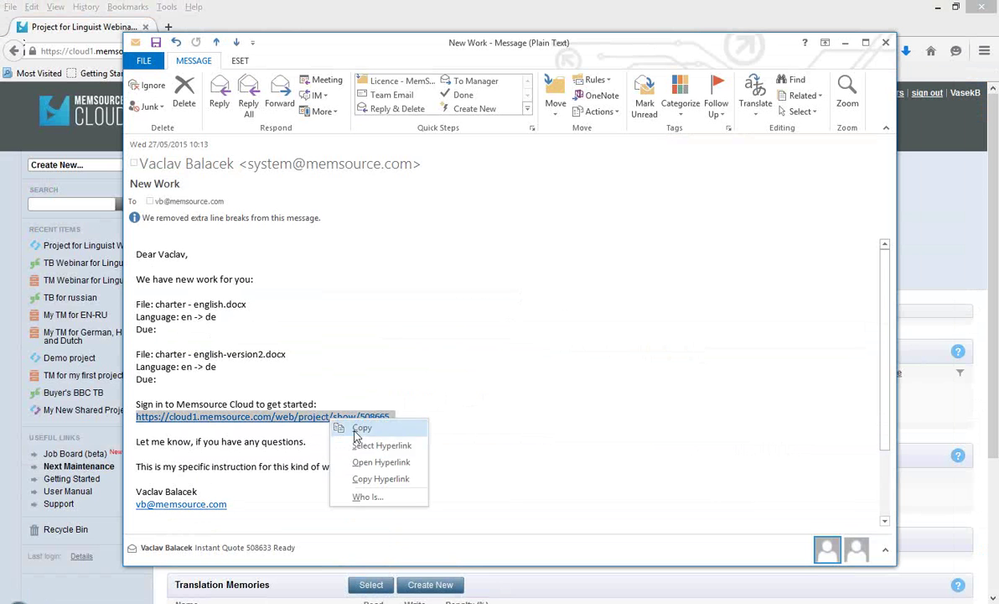
left_click(345, 427)
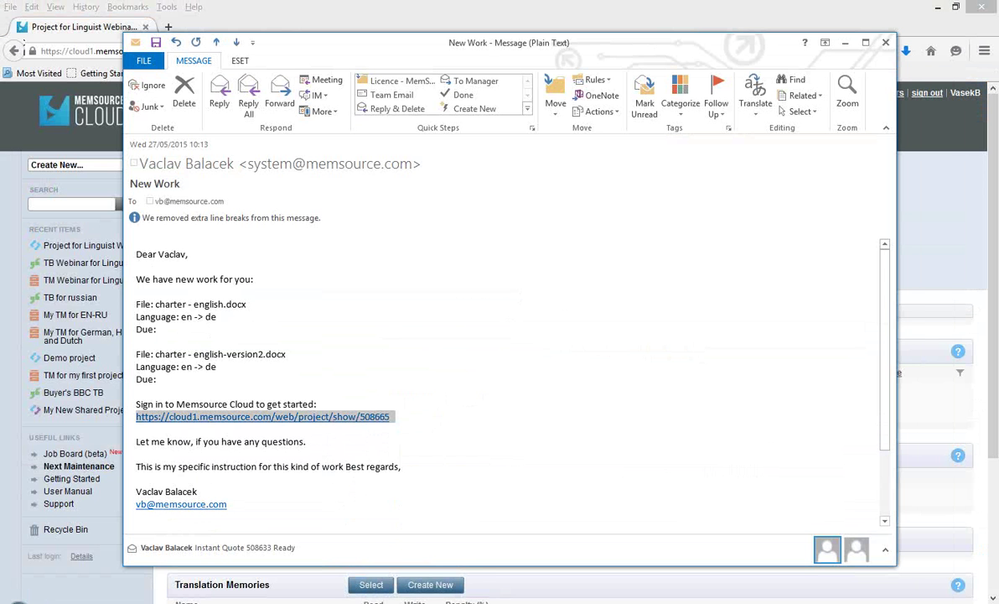
left_click(359, 417)
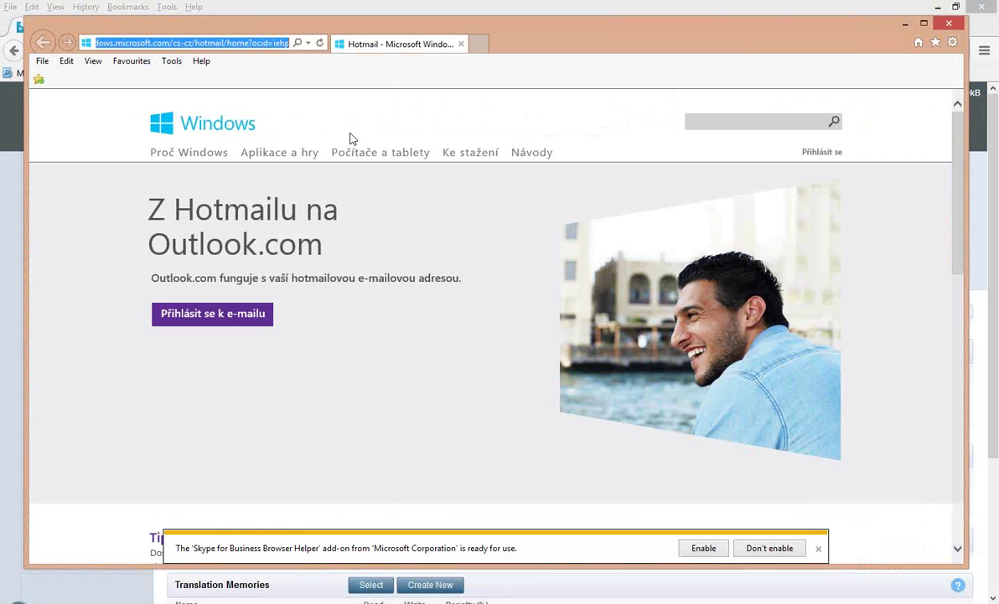
key("ctrl+v")
key("Return")
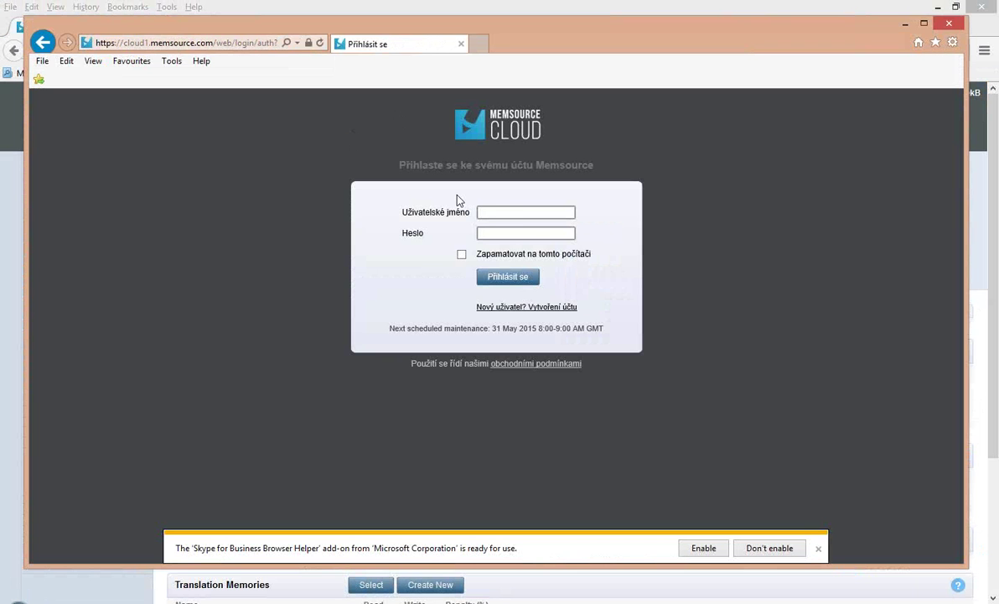
Sign in with the linguist's saved user name and account password, and dismiss the browser's add-on notification.
left_click(503, 212)
type("va")
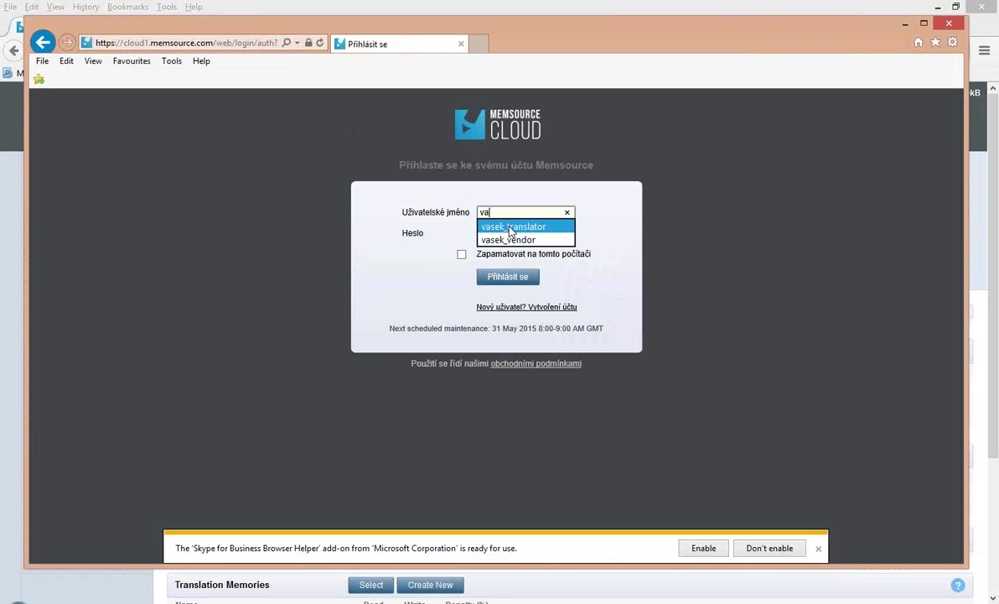
left_click(512, 226)
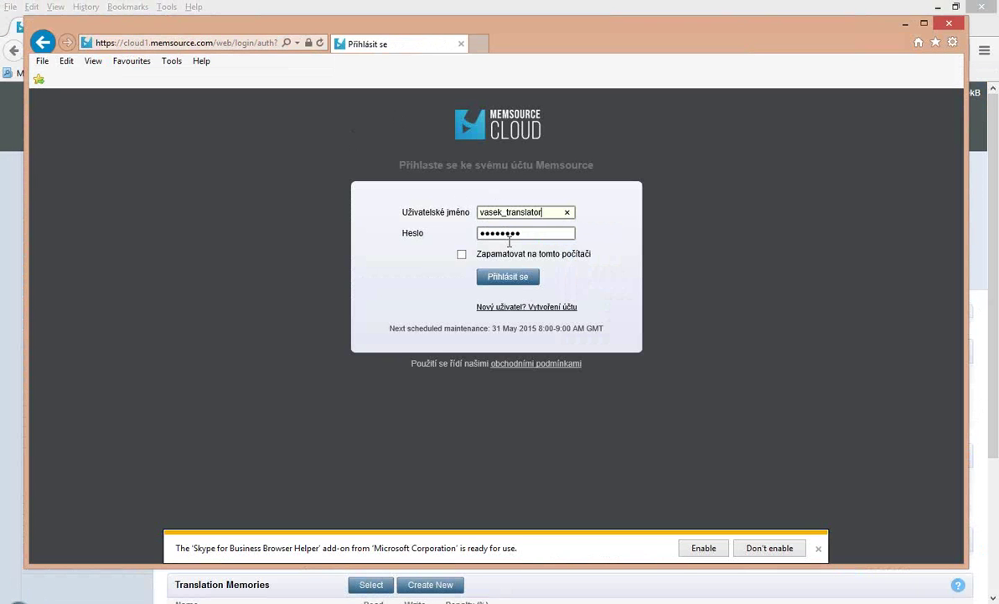
left_click(520, 233)
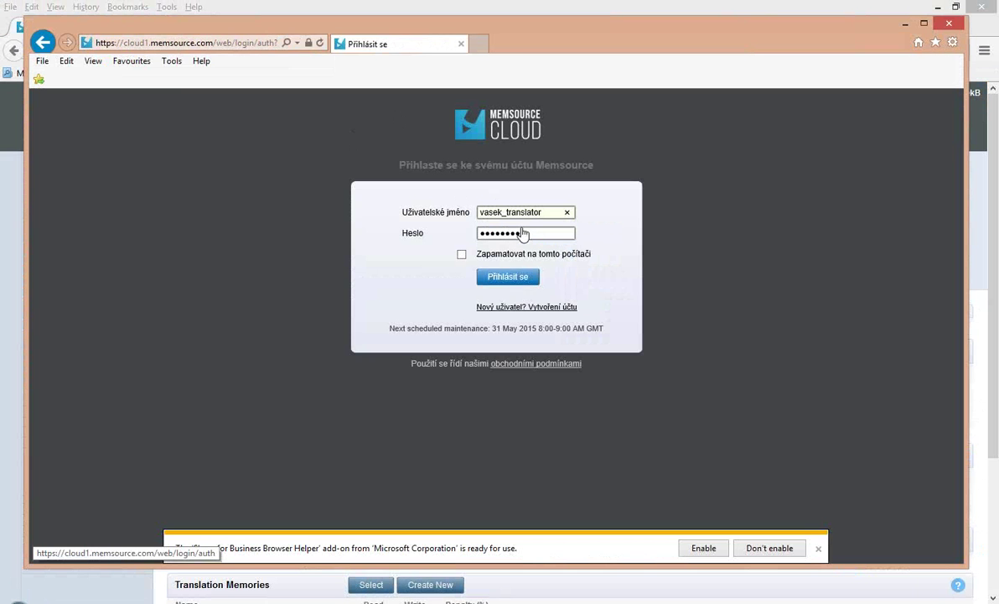
key("Return")
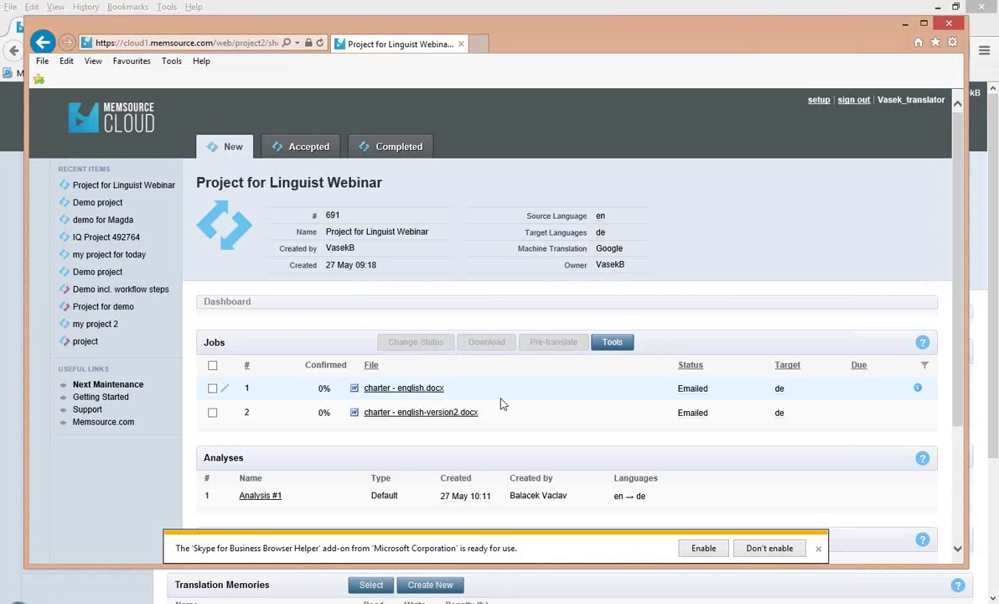
left_click(818, 547)
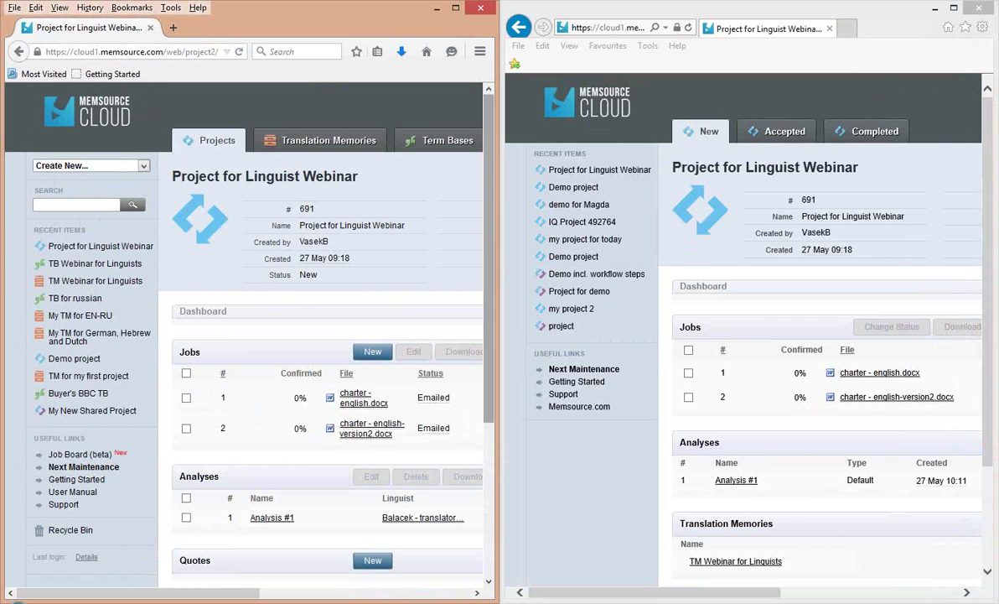
Compare the project manager's and linguist's views of the project side by side, checking job columns, analyses and project resources.
left_click(394, 597)
left_click(839, 591)
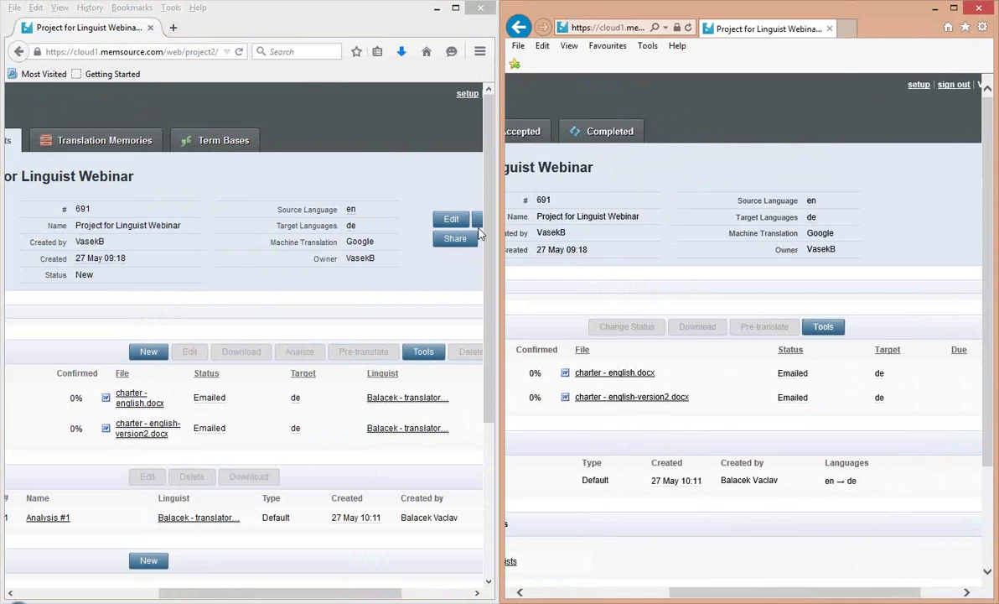
left_click_drag(201, 593, 260, 592)
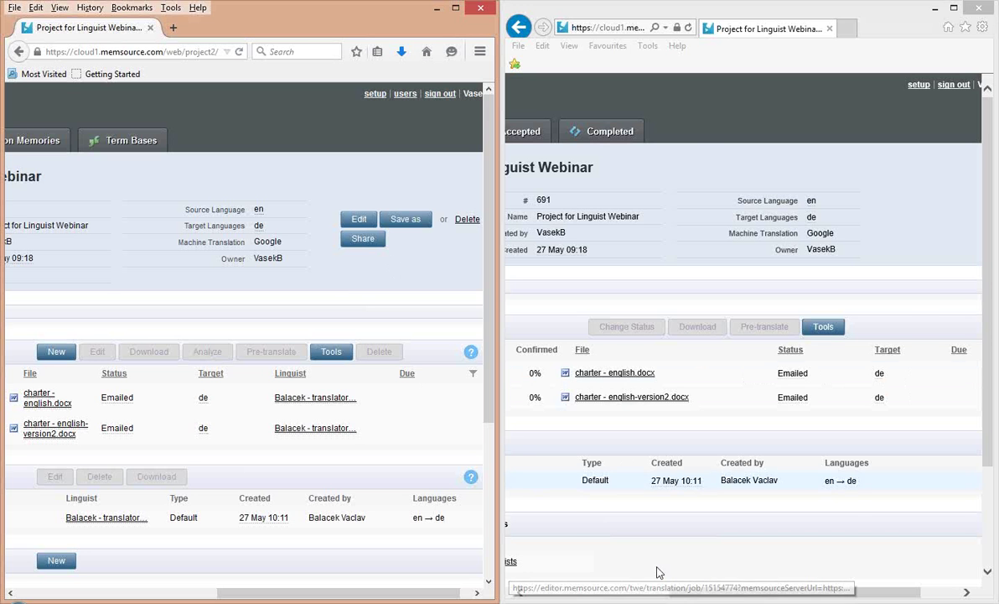
left_click(661, 593)
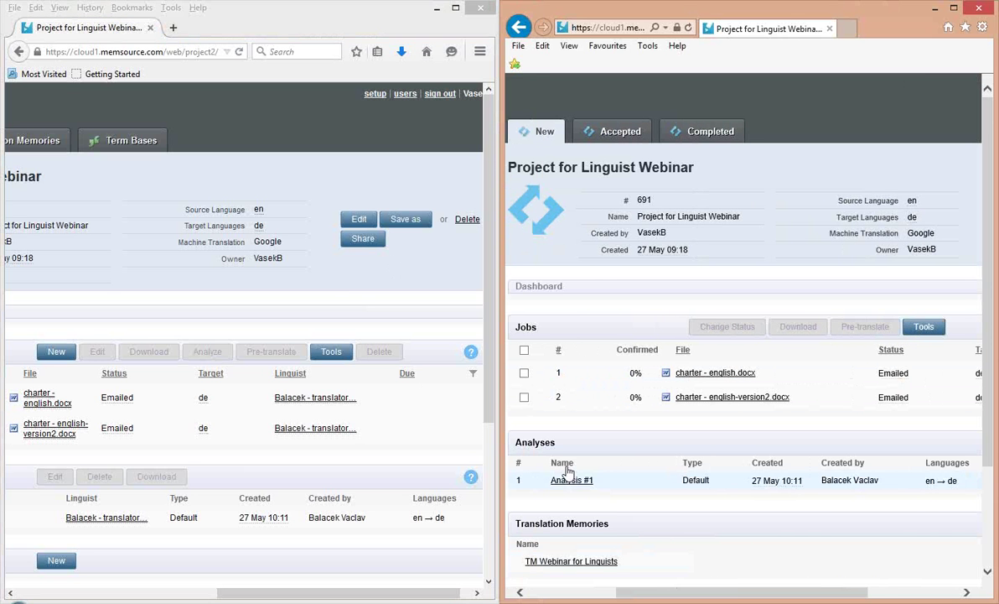
scroll(572, 480, "down", 1)
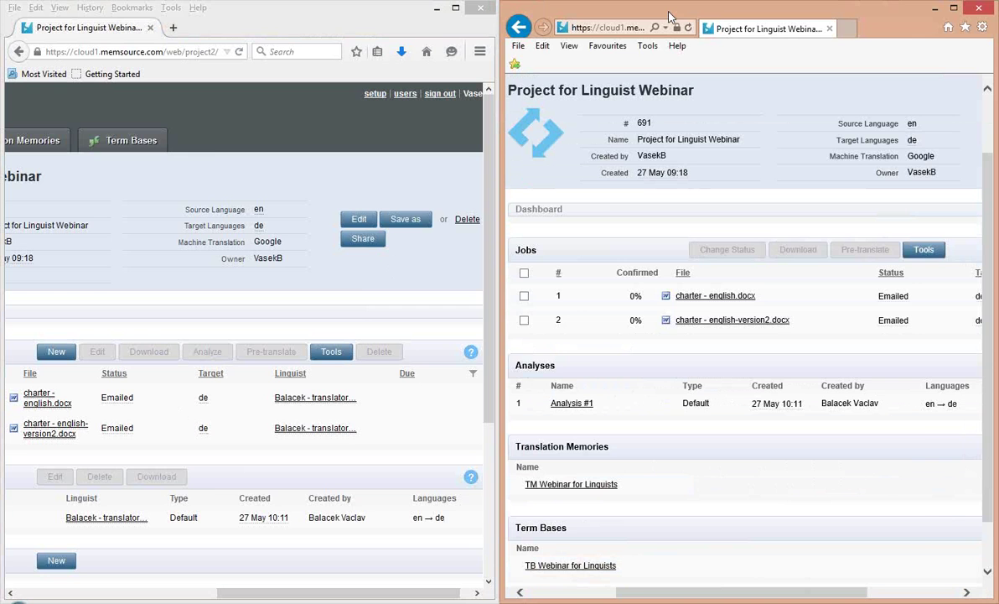
left_click_drag(669, 17, 352, 25)
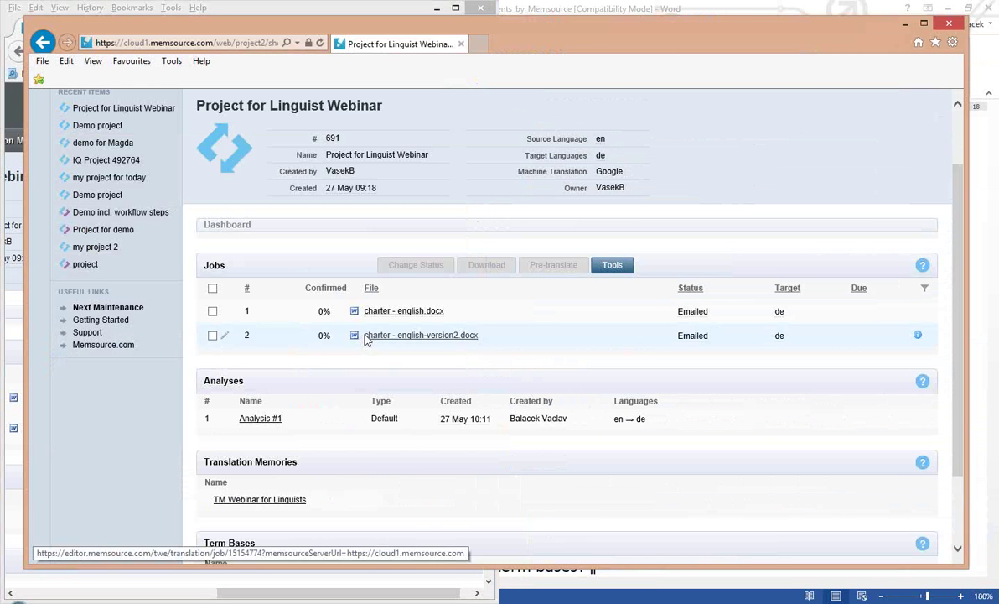
left_click(213, 289)
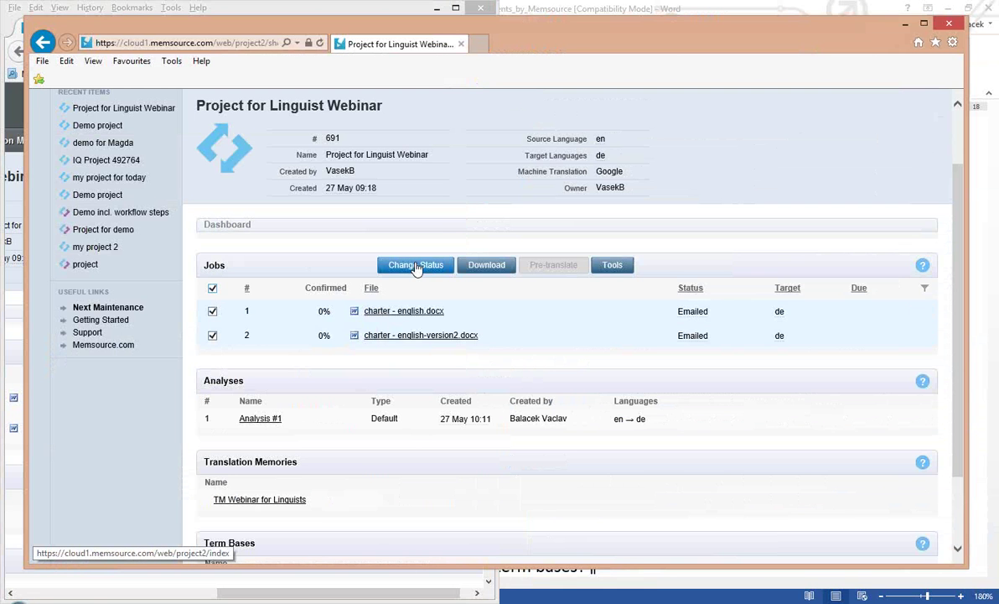
left_click(415, 265)
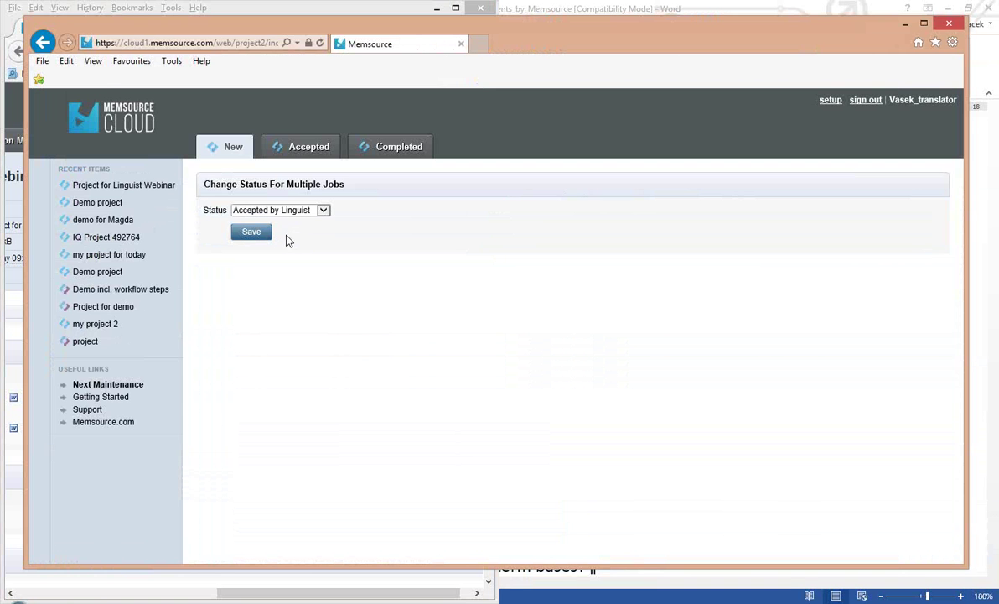
left_click(43, 42)
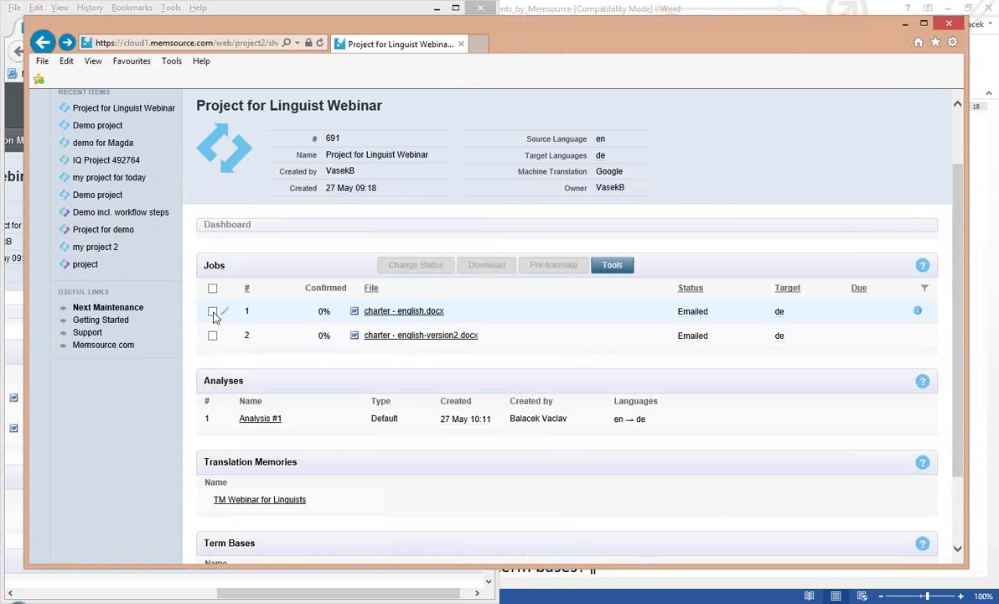
Select only the charter - english.docx job and examine the download formats available before the job is accepted.
left_click(213, 311)
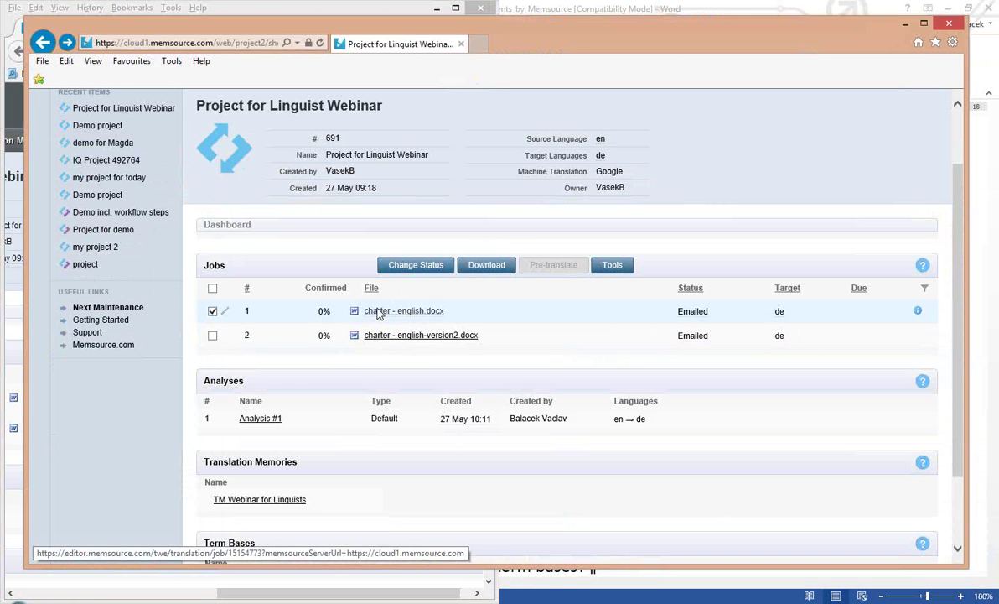
left_click(213, 311)
left_click(213, 311)
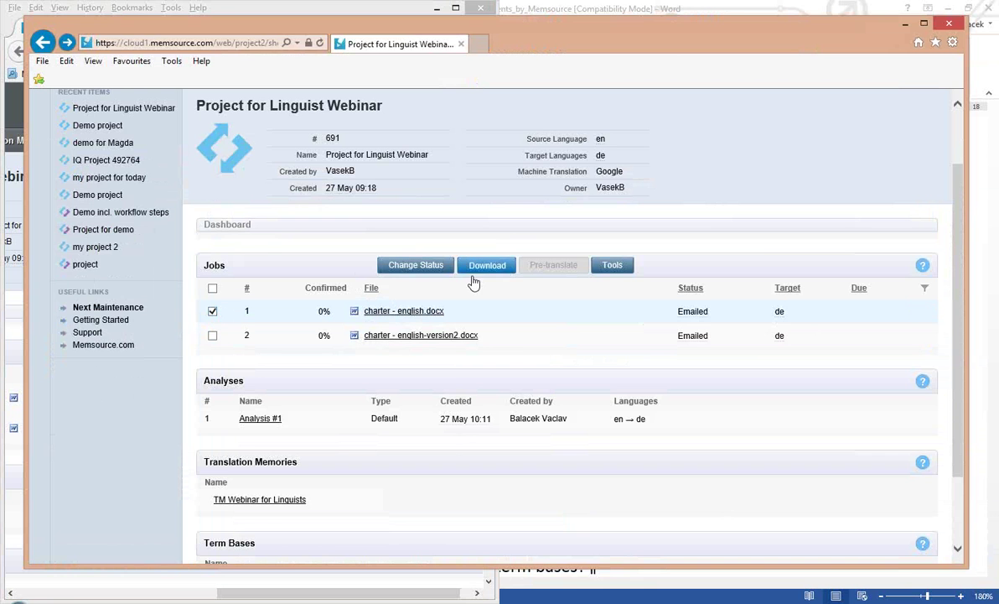
left_click(486, 264)
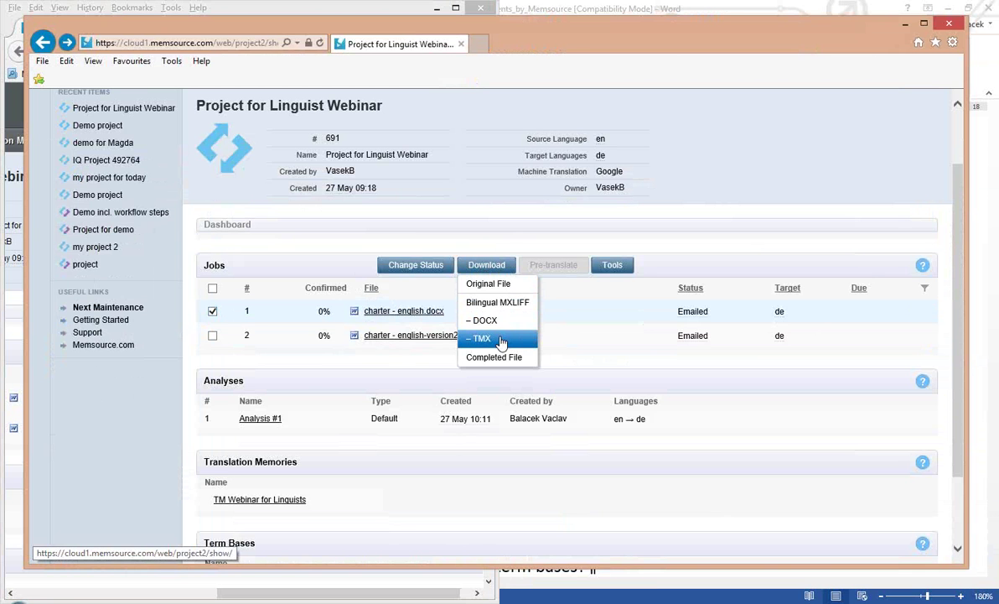
left_click(593, 367)
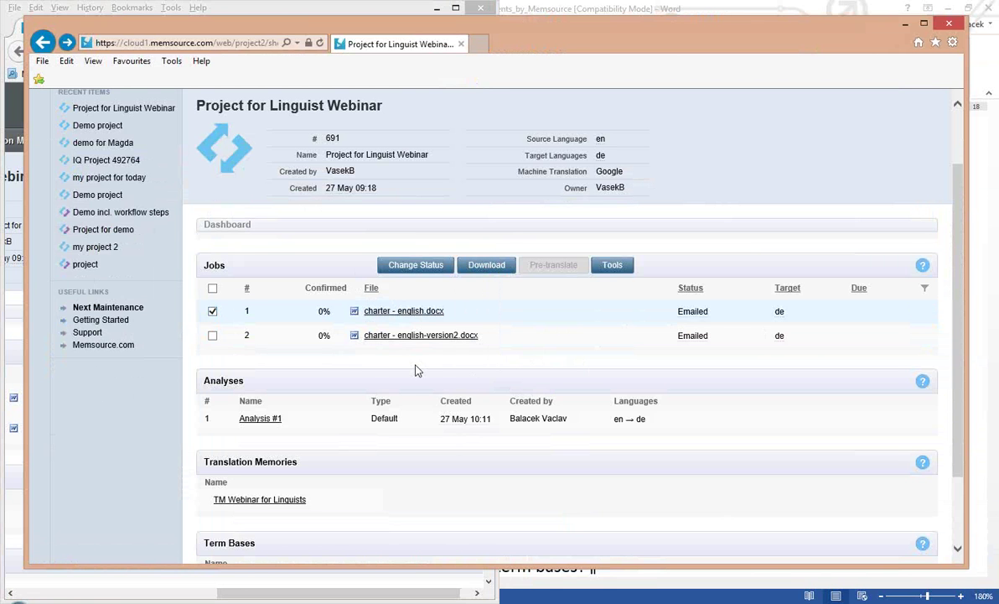
Change the status of both jobs to Accepted by Linguist and check the status in the job list.
left_click(213, 289)
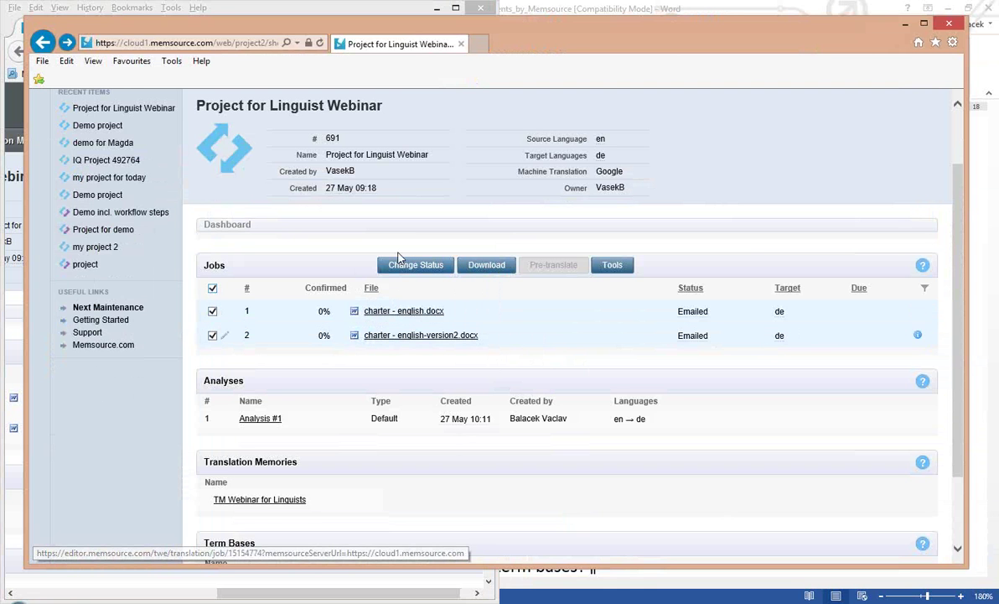
left_click(399, 260)
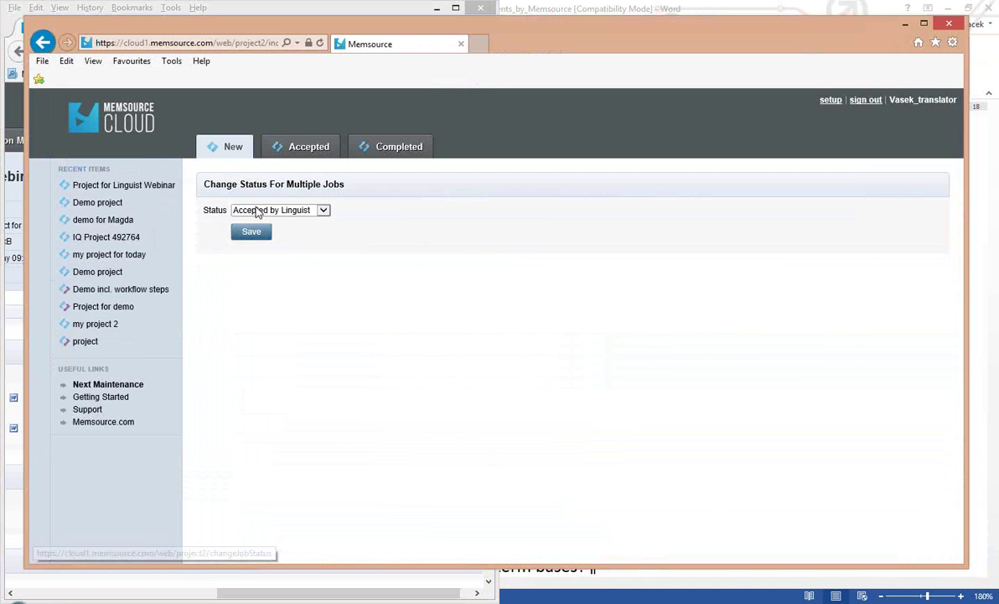
left_click(252, 231)
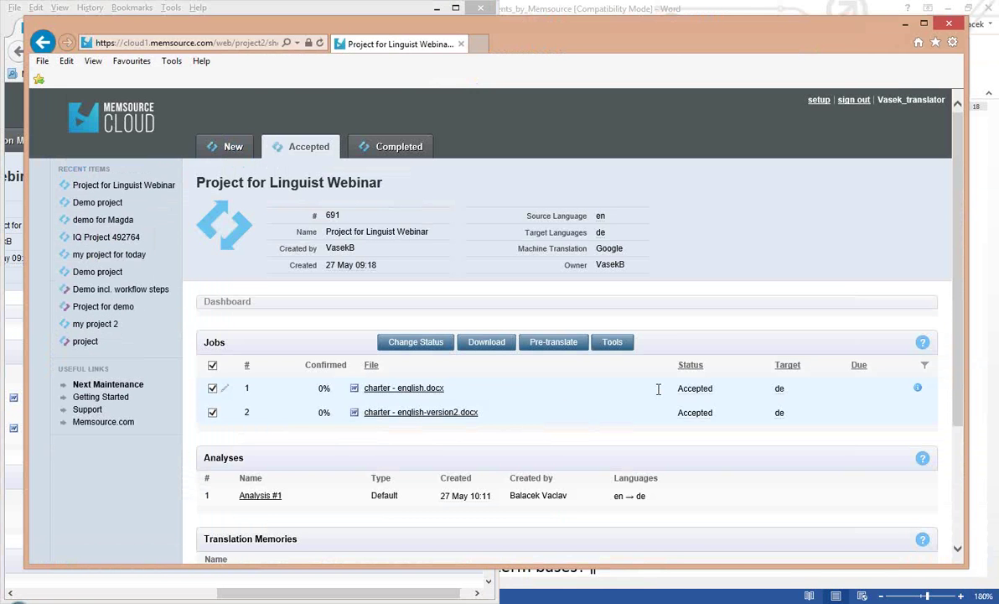
left_click_drag(677, 388, 721, 392)
Clear the job selection, open charter - english.docx alone in the Web Editor to view its segments, and close the editor.
left_click(212, 388)
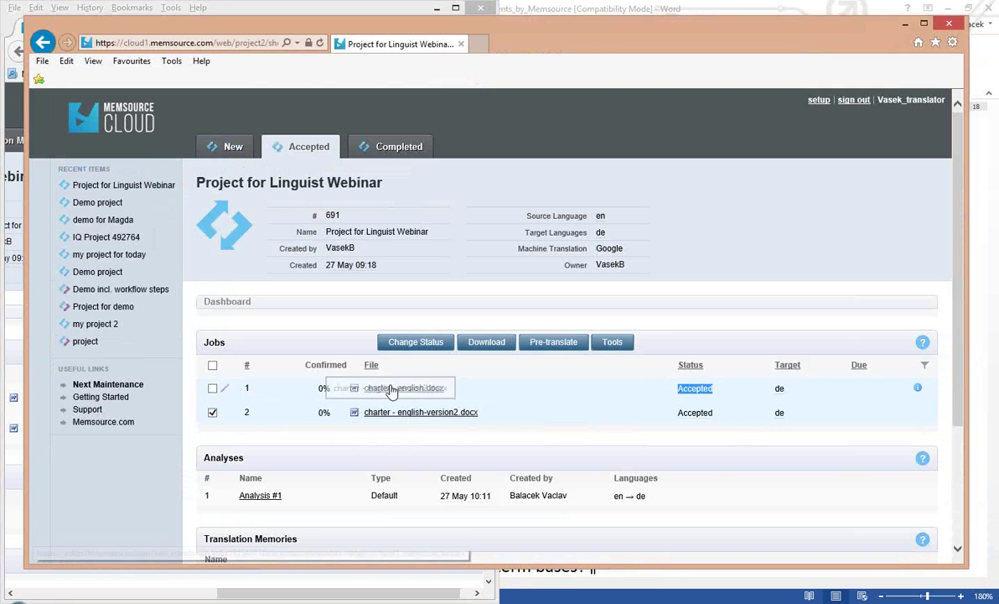
left_click(213, 388)
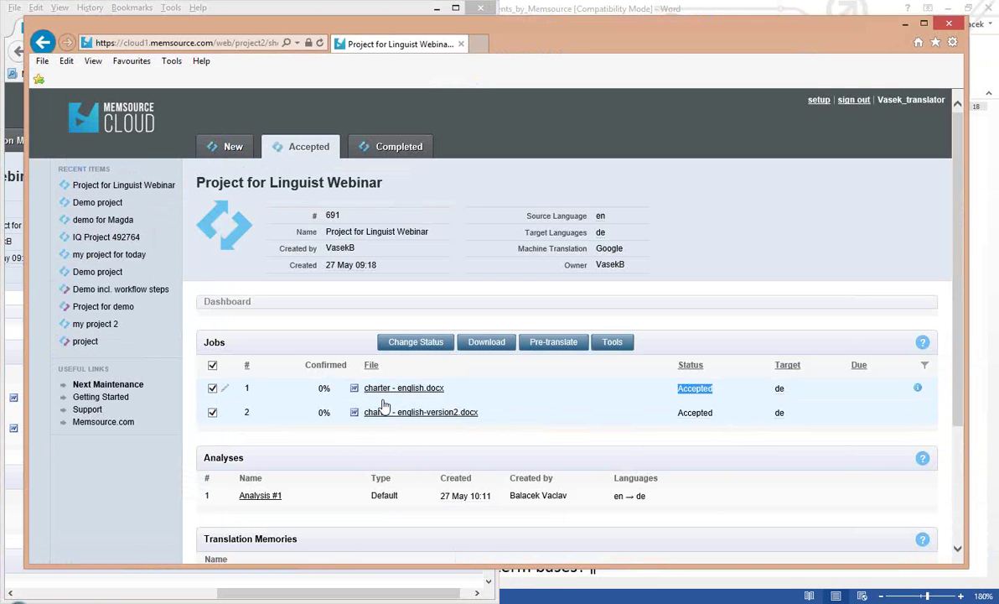
left_click(212, 366)
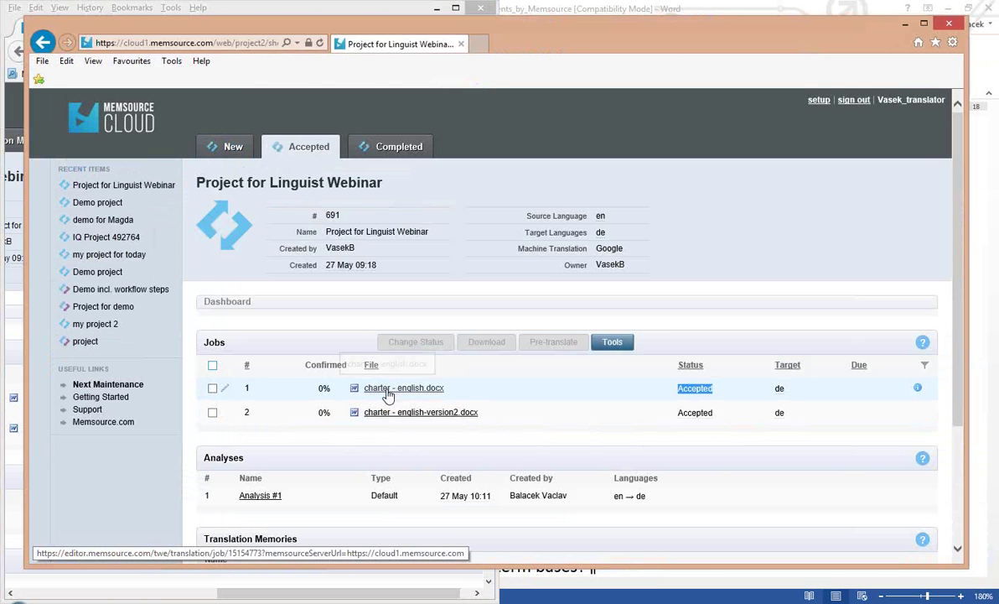
triple_click(463, 394)
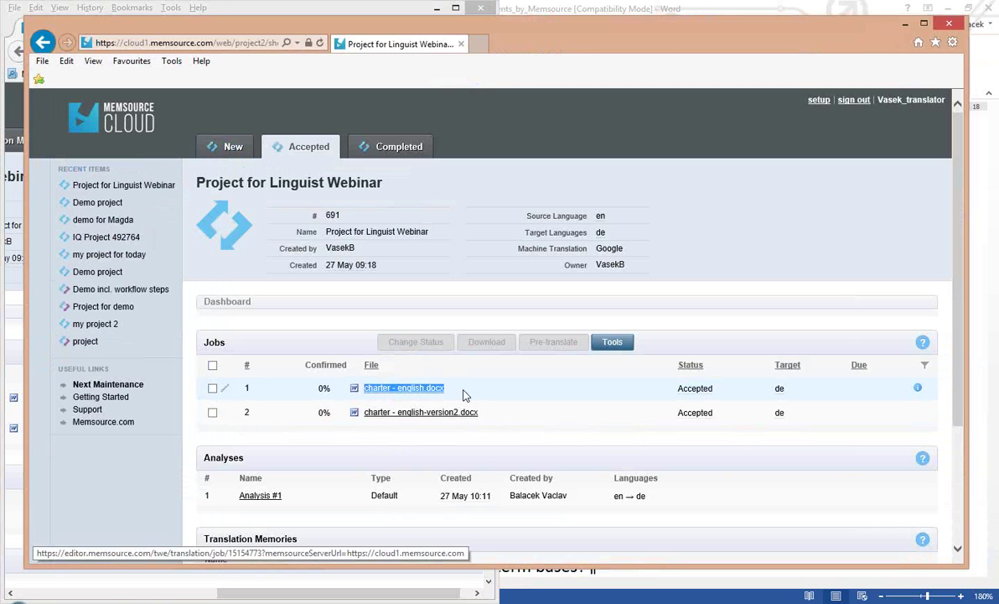
left_click(419, 390)
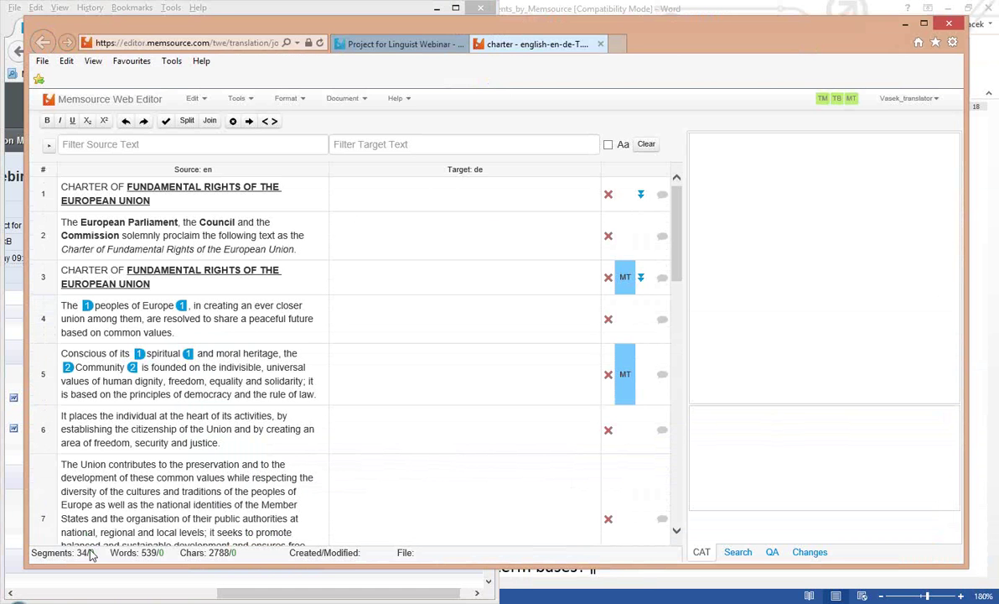
left_click(601, 44)
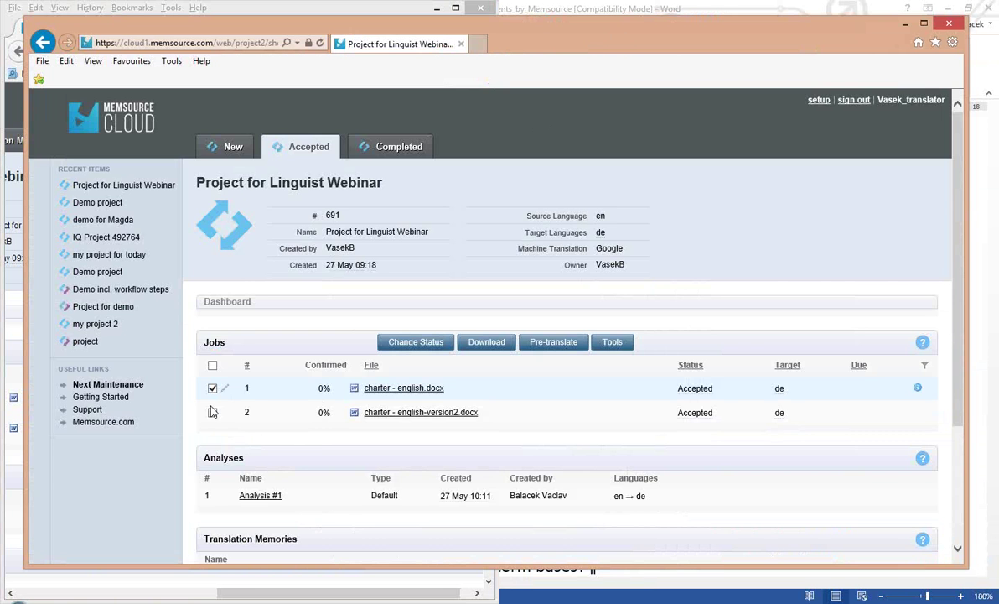
Select both charter jobs, open them joined in the Web Editor and look through the combined segments.
left_click(212, 412)
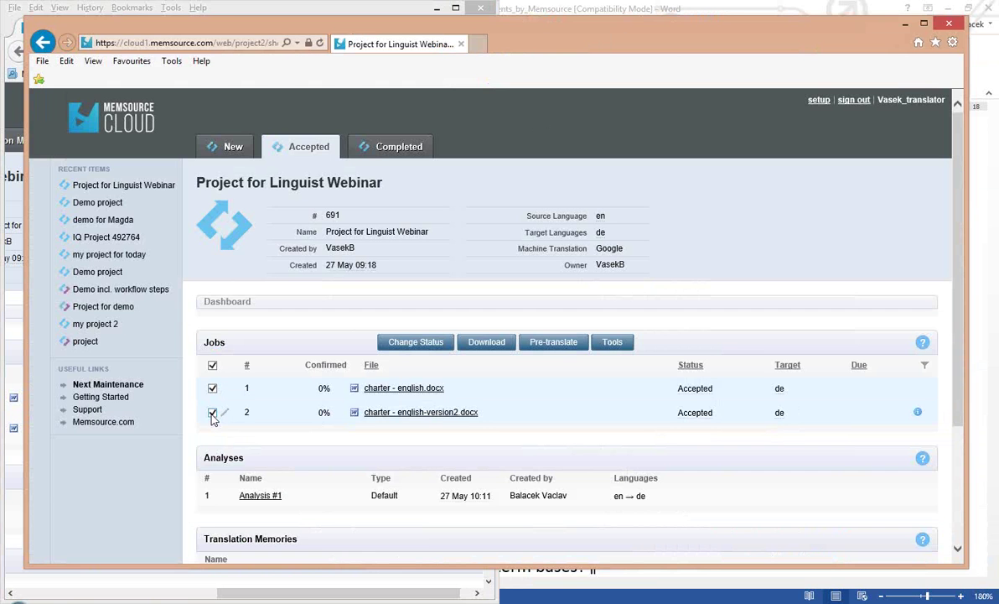
left_click(414, 414)
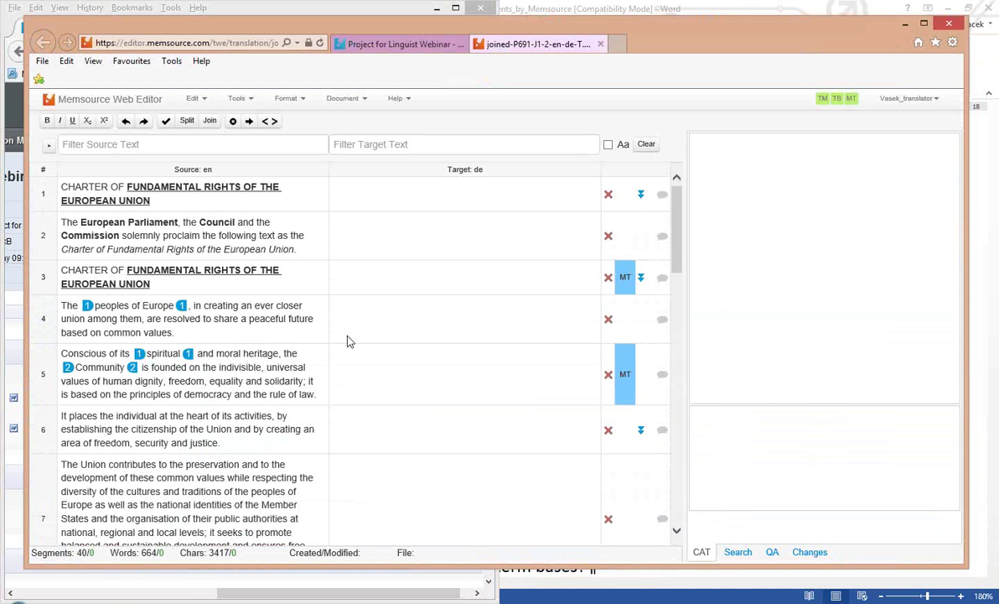
scroll(364, 480, "down", 15)
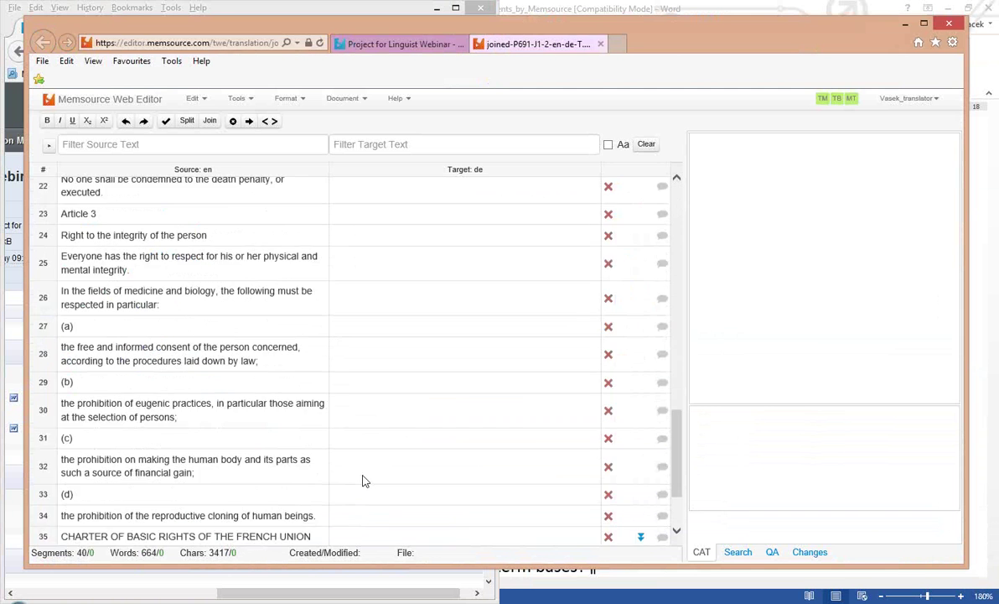
scroll(364, 480, "up", 5)
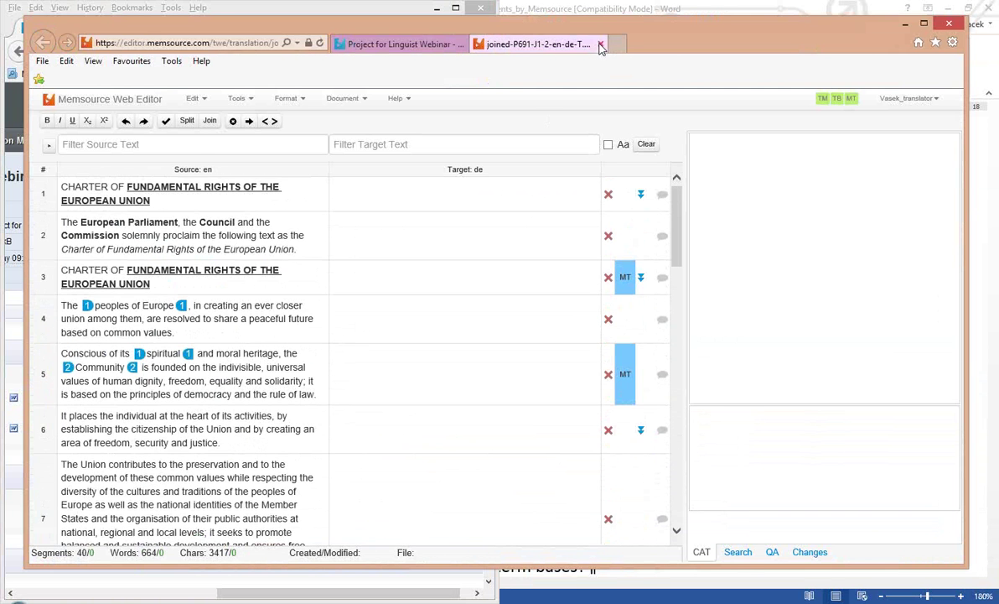
Close the joined jobs in the Web Editor and view the download formats for the two accepted jobs.
left_click(600, 44)
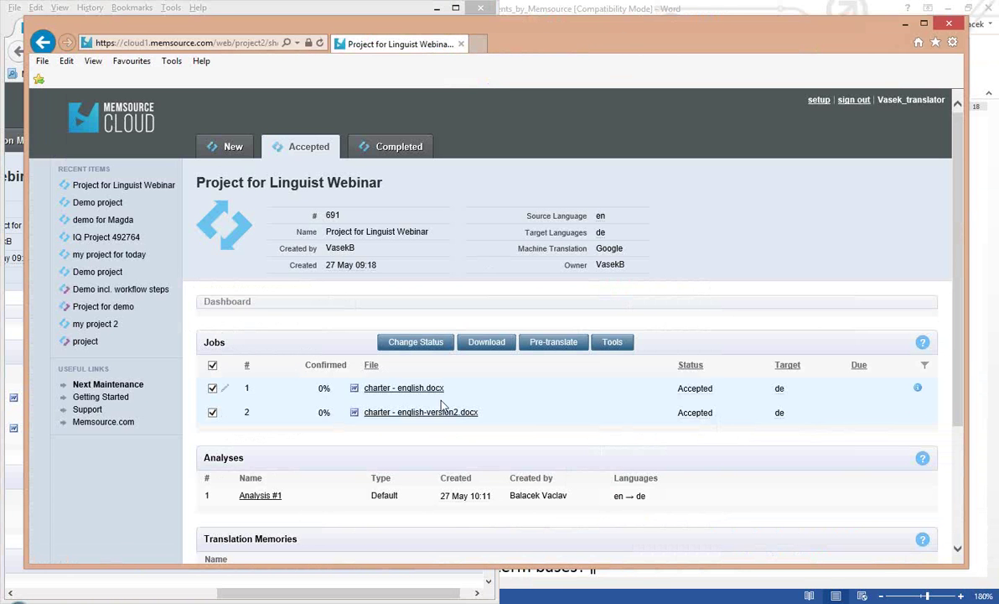
left_click(493, 346)
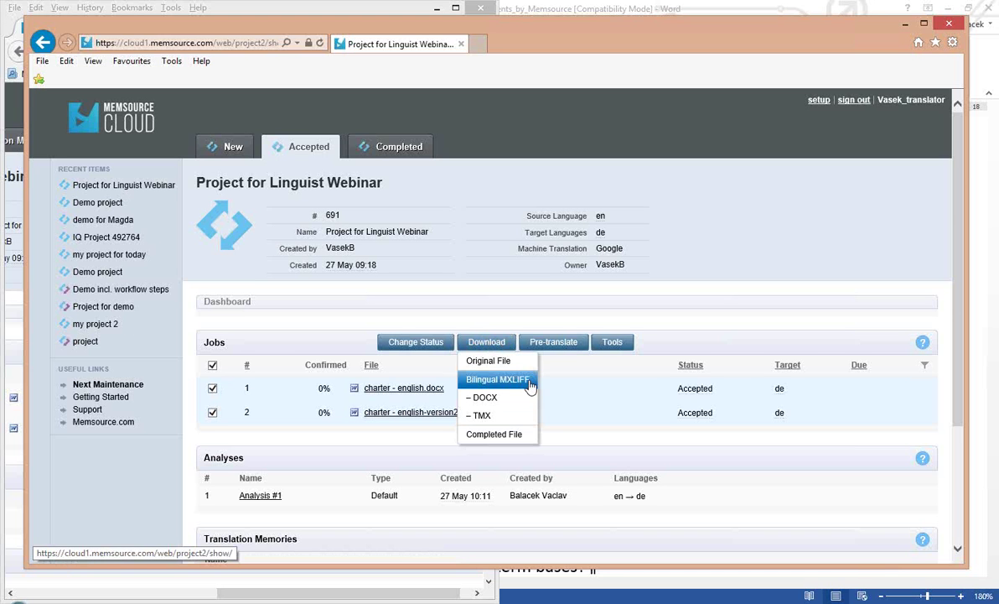
Search the web for memsource download in a new browser tab, open Memsource's Download page and highlight the Memsource Editor heading.
left_click(230, 40)
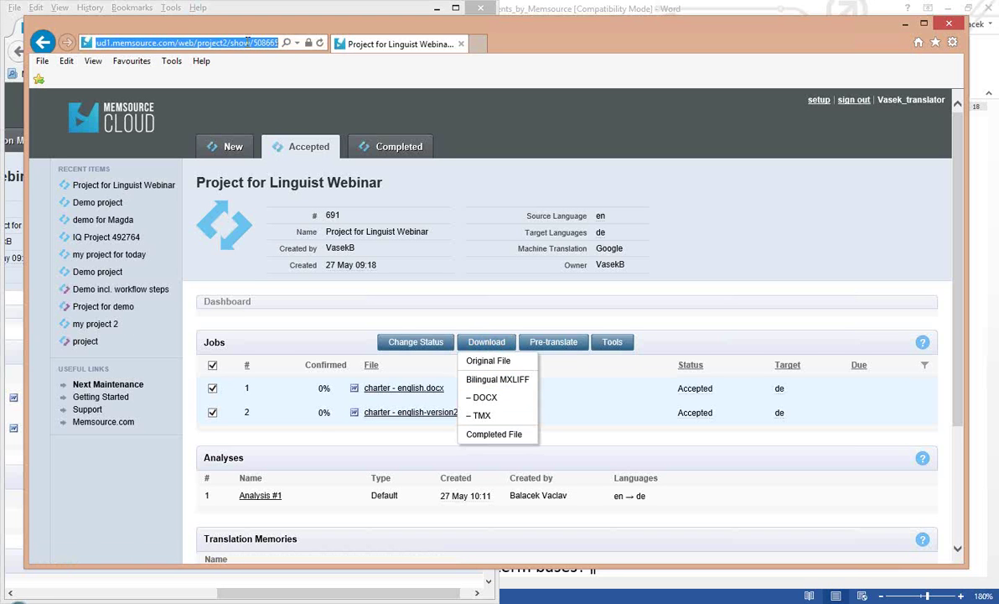
key("ctrl+t")
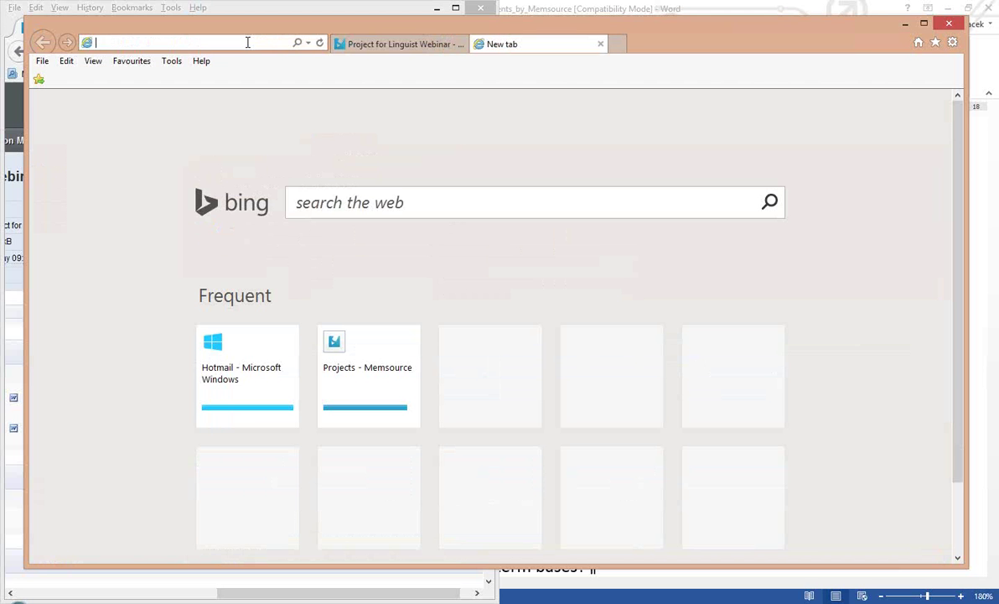
type("memsource")
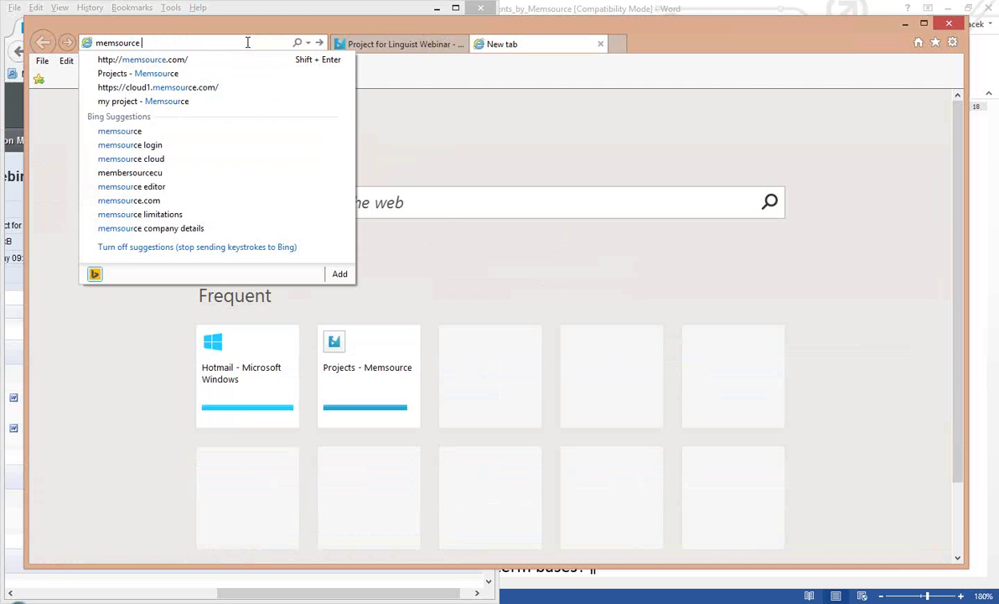
type(" download")
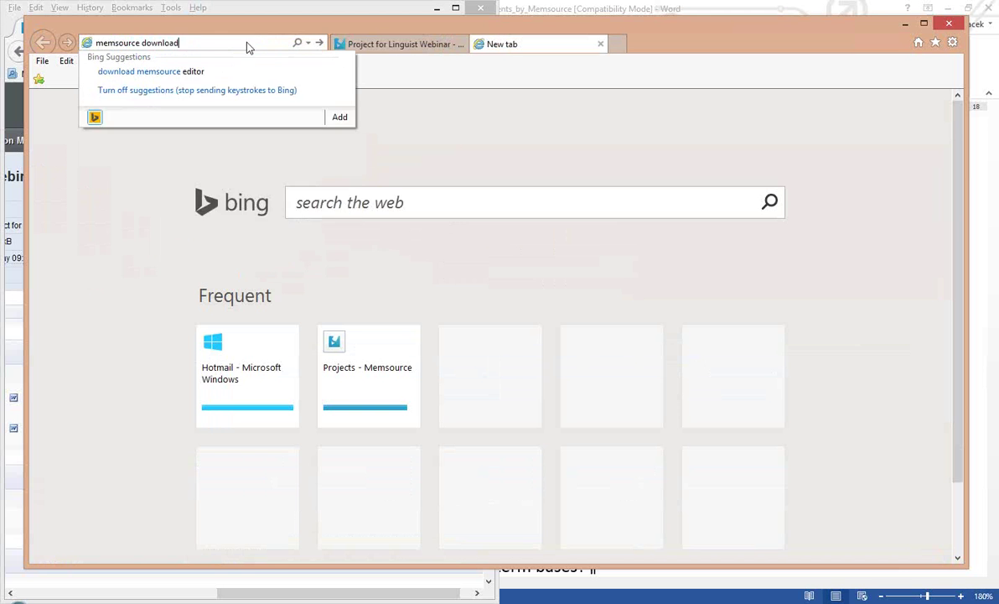
key("Return")
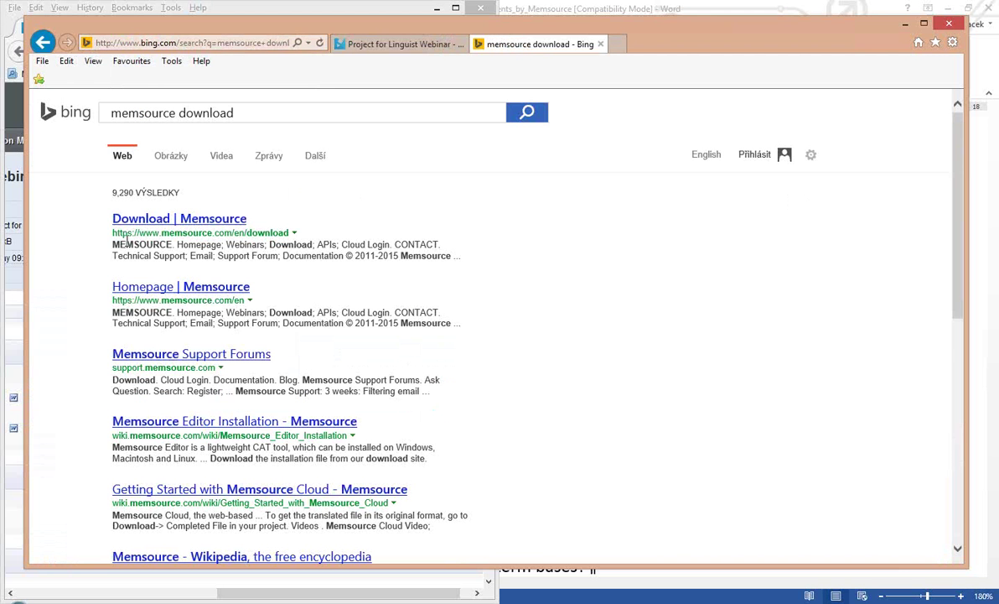
triple_click(116, 234)
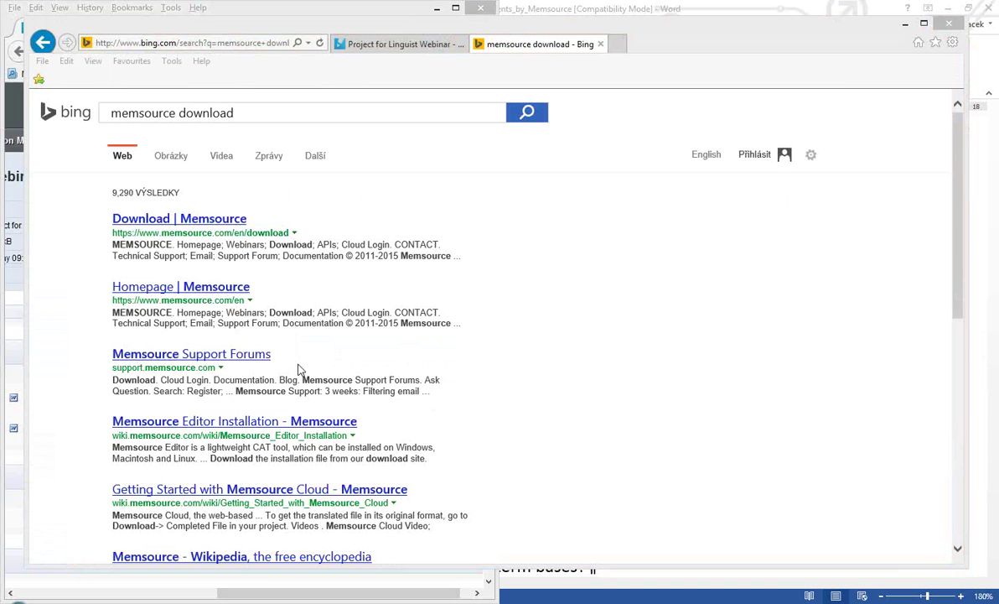
left_click(184, 219)
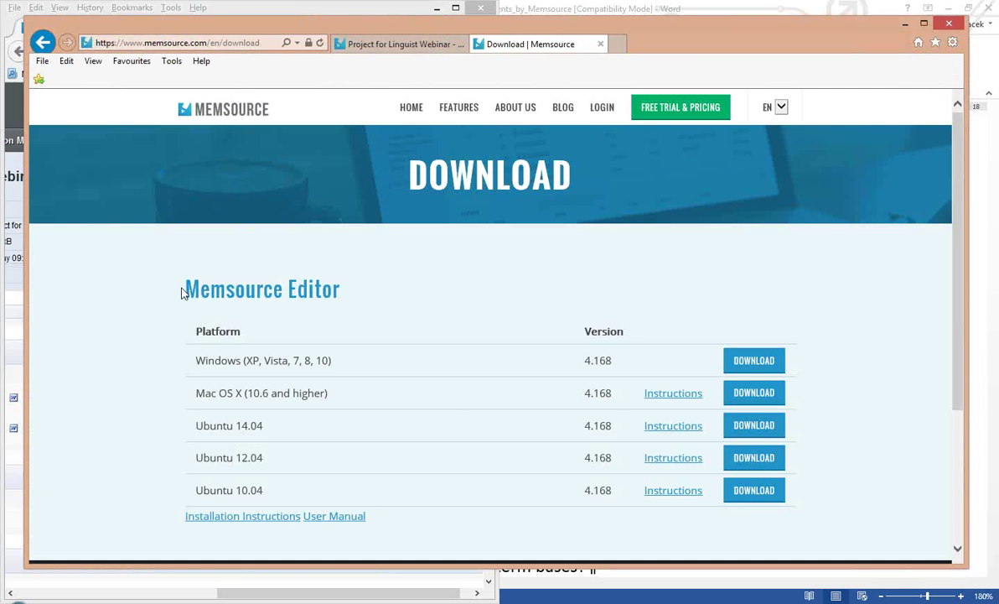
left_click_drag(184, 289, 348, 290)
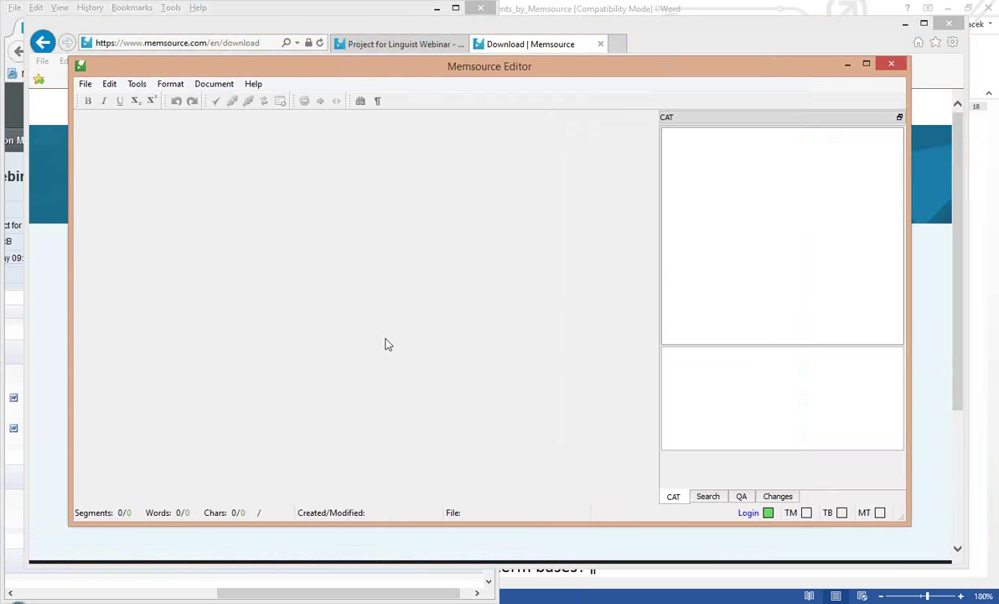
In the desktop Memsource Editor, open the login preferences and clear the saved server, username and password.
left_click(741, 513)
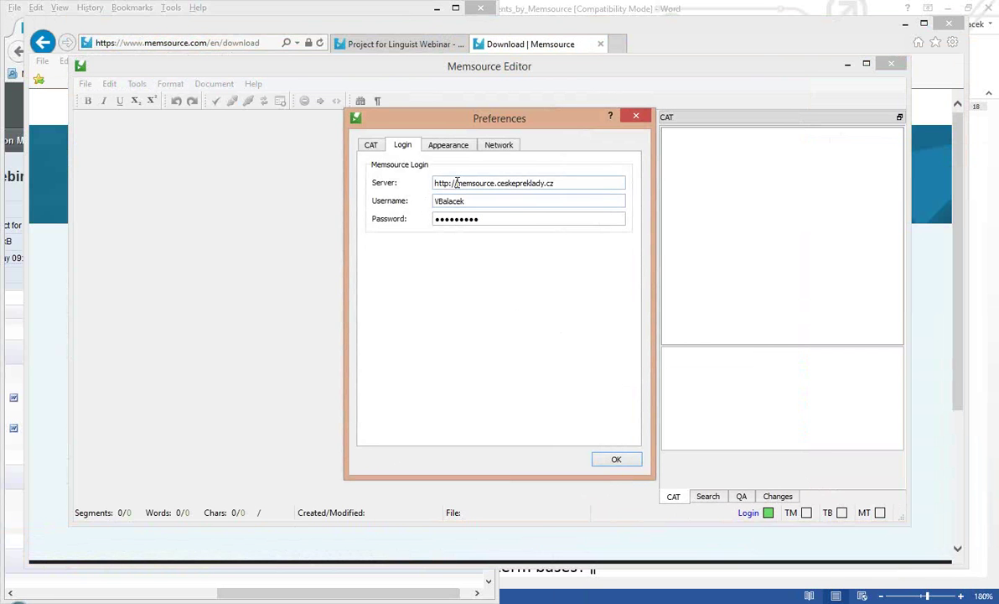
triple_click(600, 189)
key("BackSpace")
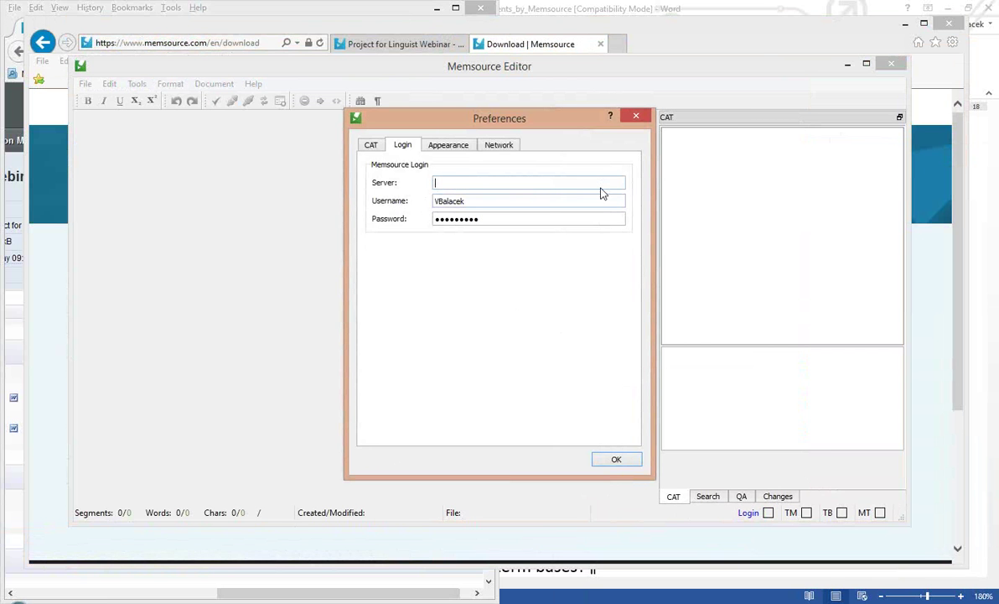
key("Tab")
key("BackSpace")
key("Tab")
key("BackSpace")
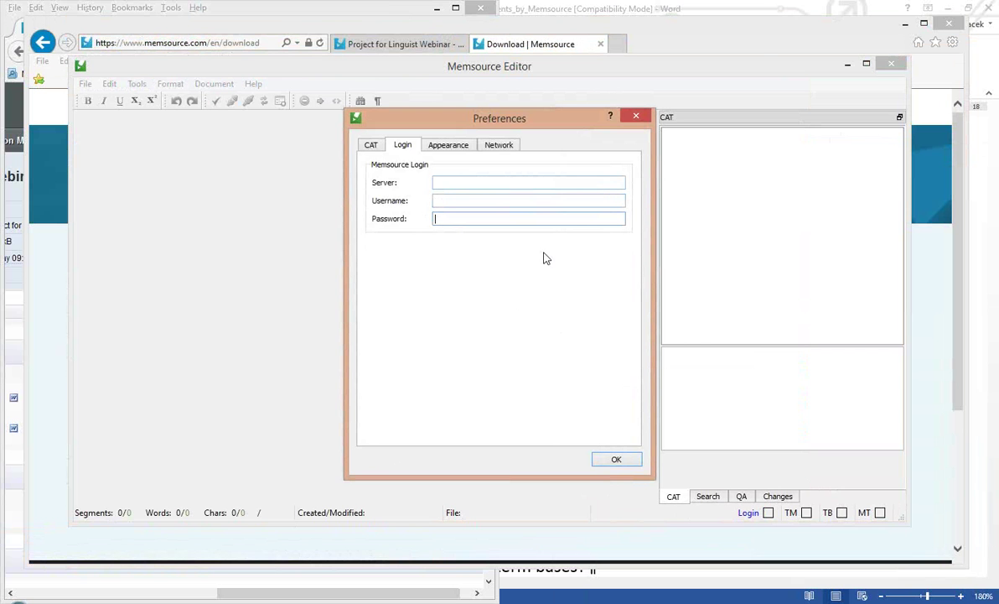
Set the login server to cloud1.memsource.com and confirm the preferences.
left_click(461, 182)
type("cloud1.memsource.com")
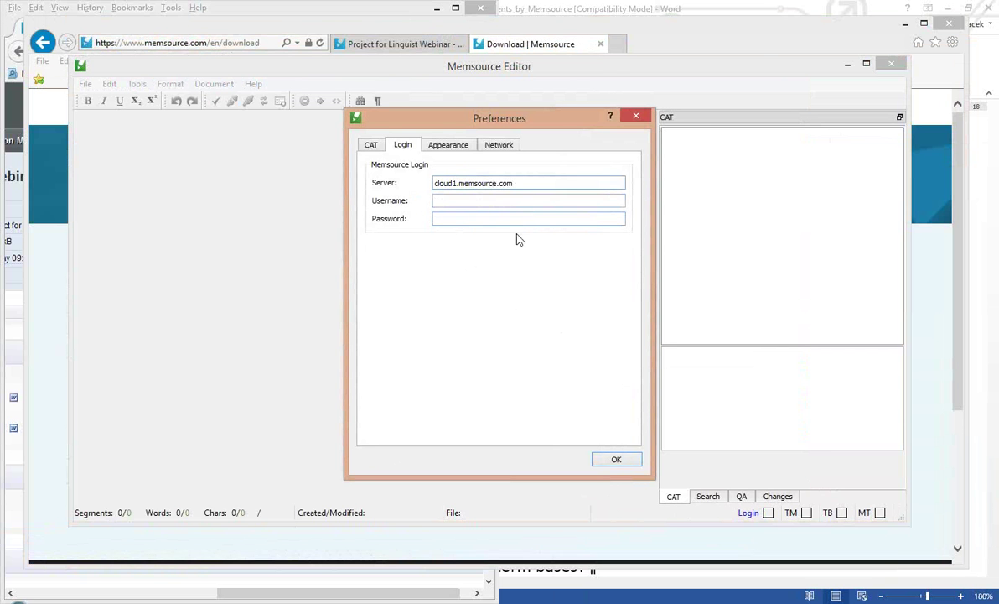
left_click(604, 460)
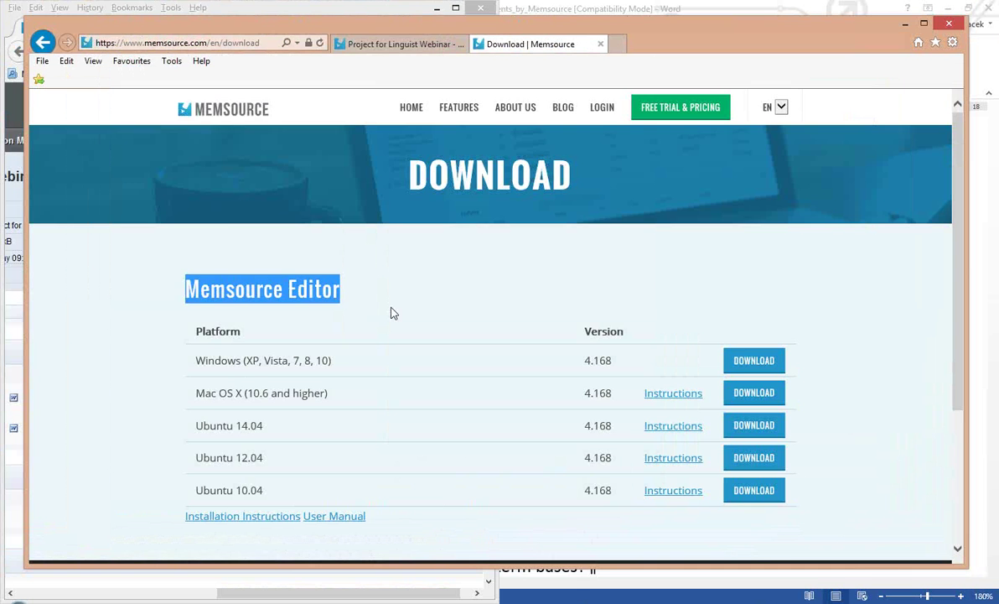
Return to the project page in the browser, view the bilingual MXLIFF download options for both jobs and close them.
left_click(394, 44)
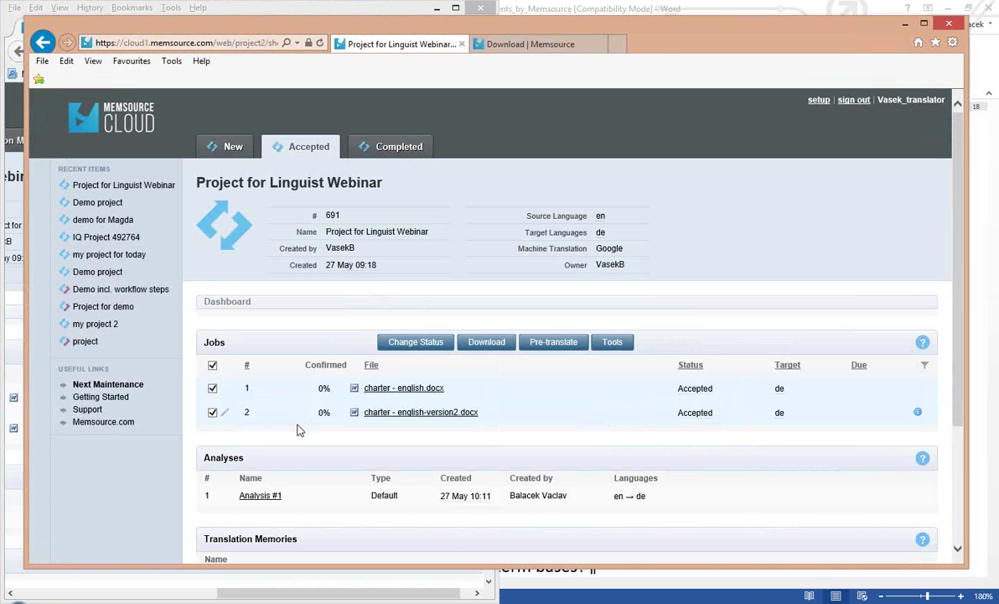
mouse_move(486, 342)
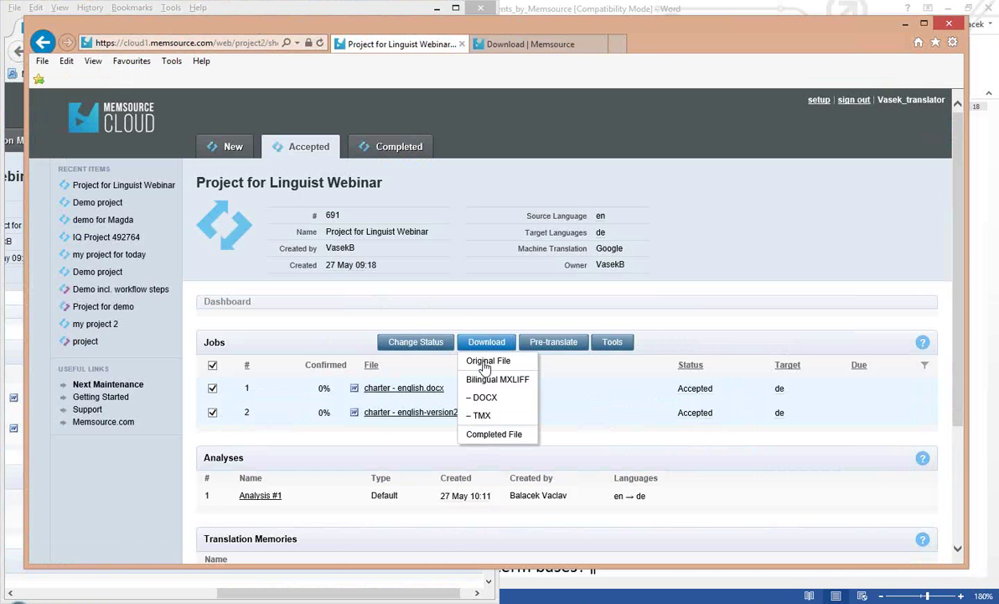
left_click(492, 383)
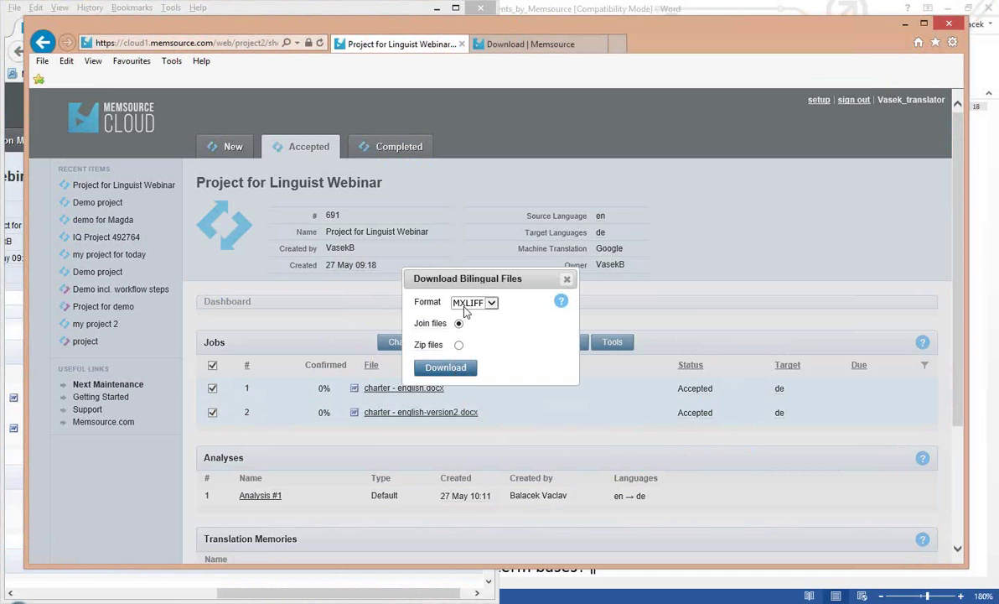
left_click(566, 279)
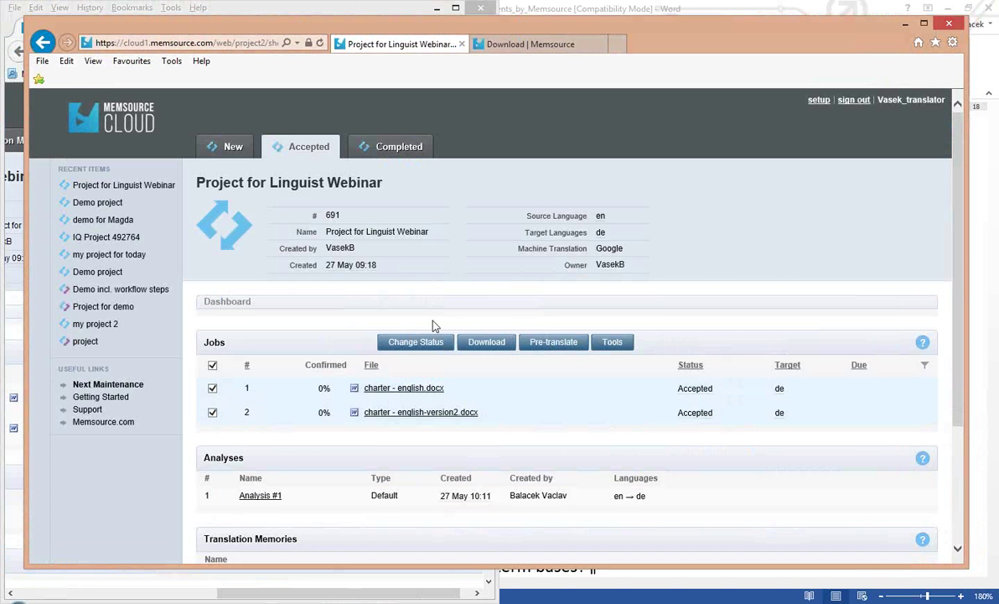
Select only the charter - english.docx job, request its bilingual MXLIFF file and dismiss the download.
left_click(213, 366)
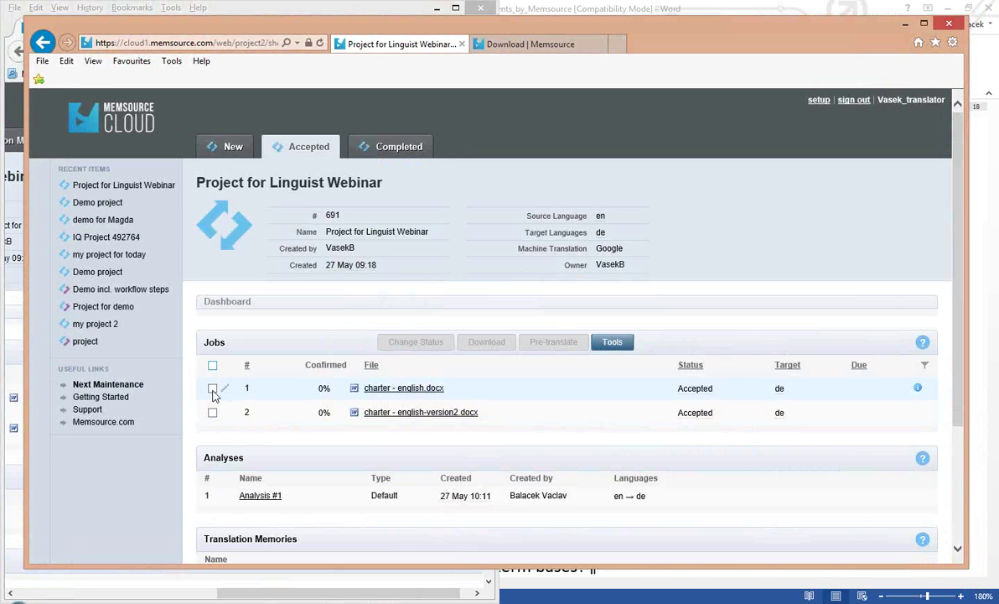
left_click(213, 389)
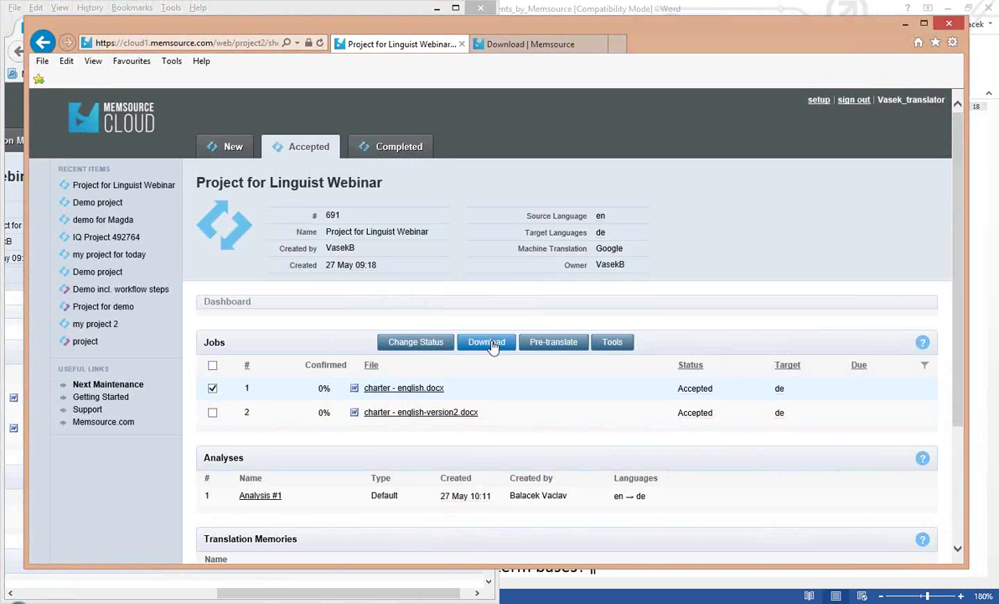
left_click(493, 346)
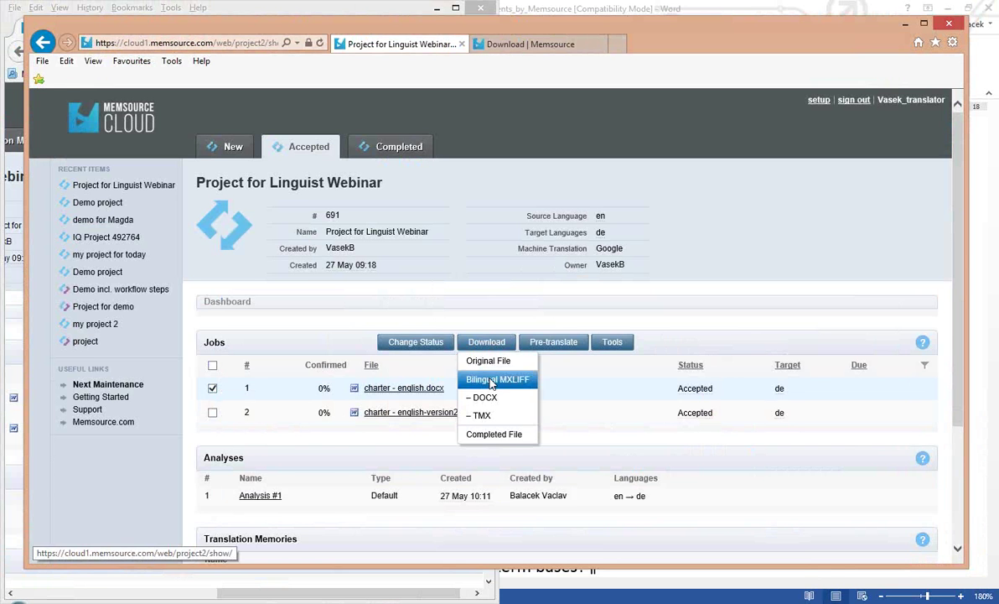
left_click(492, 381)
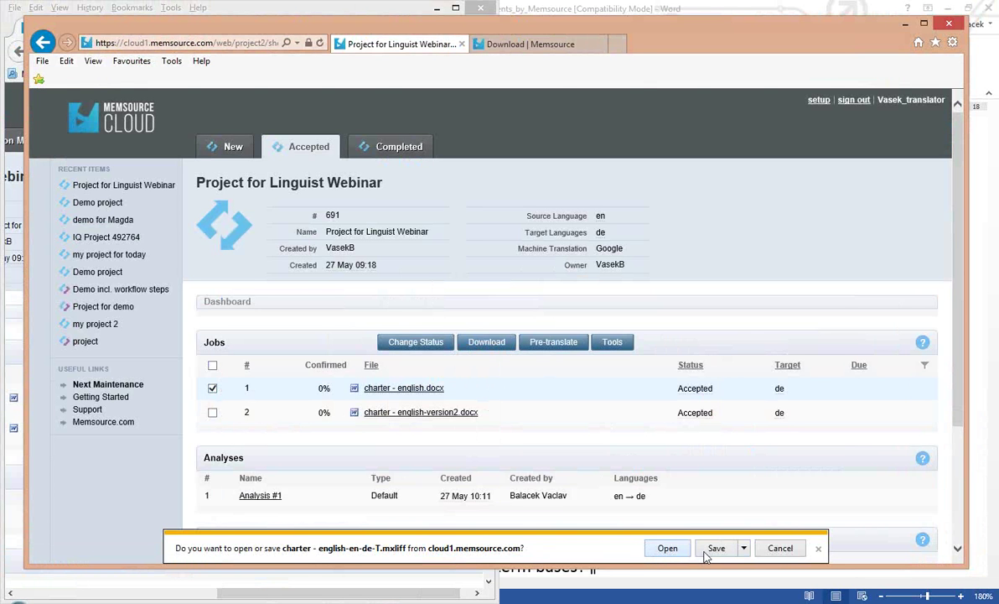
left_click(819, 549)
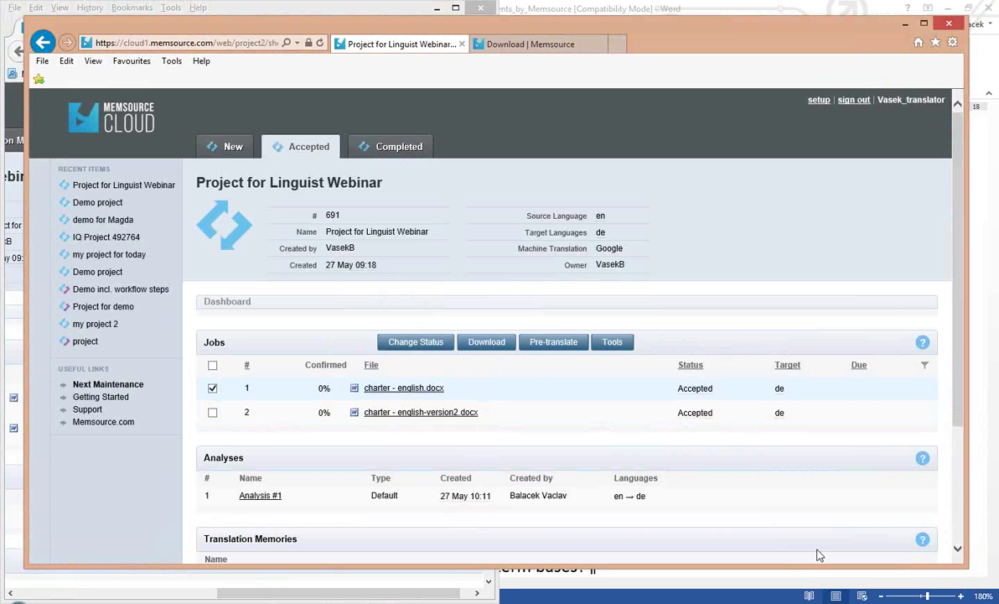
Select both charter jobs and download them as bilingual MXLIFF with the files joined.
left_click(212, 412)
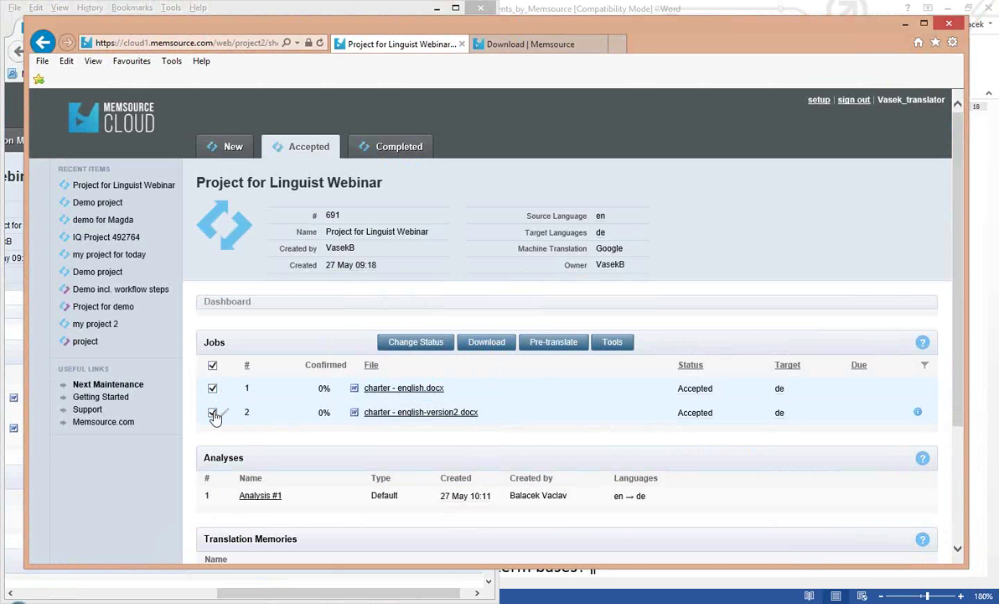
left_click(471, 343)
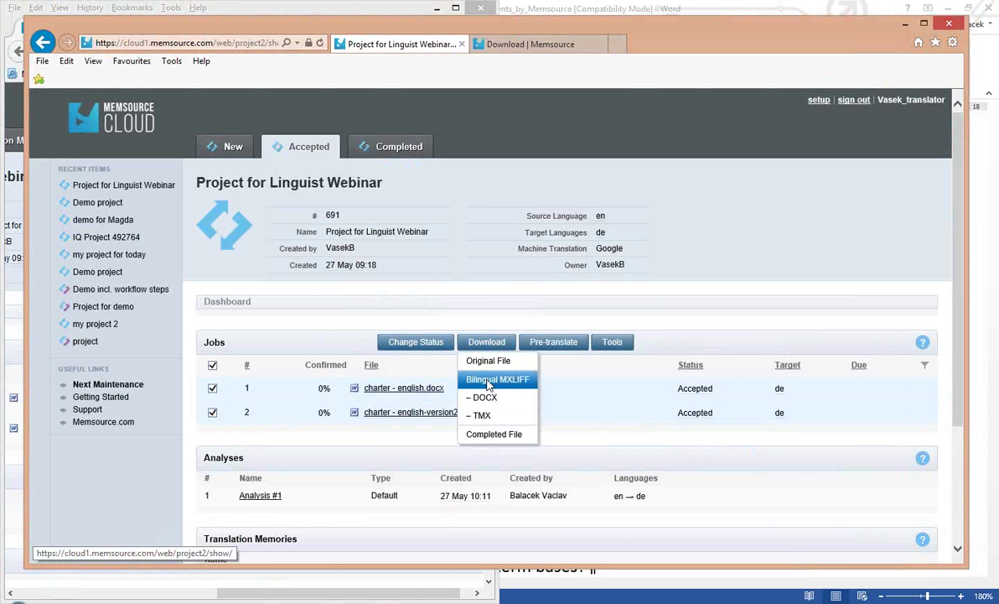
left_click(487, 379)
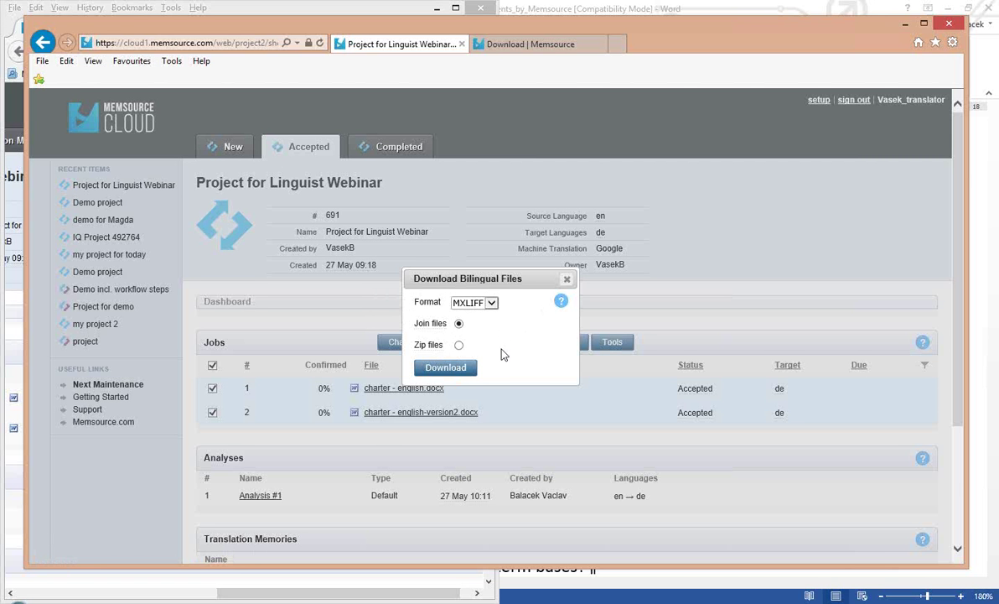
left_click(459, 345)
left_click(459, 323)
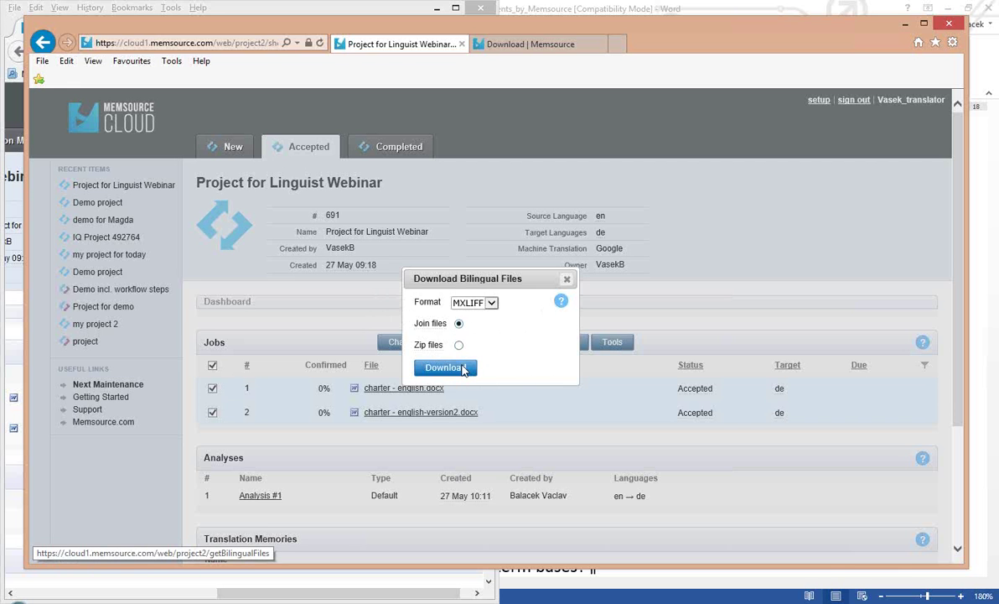
left_click(445, 367)
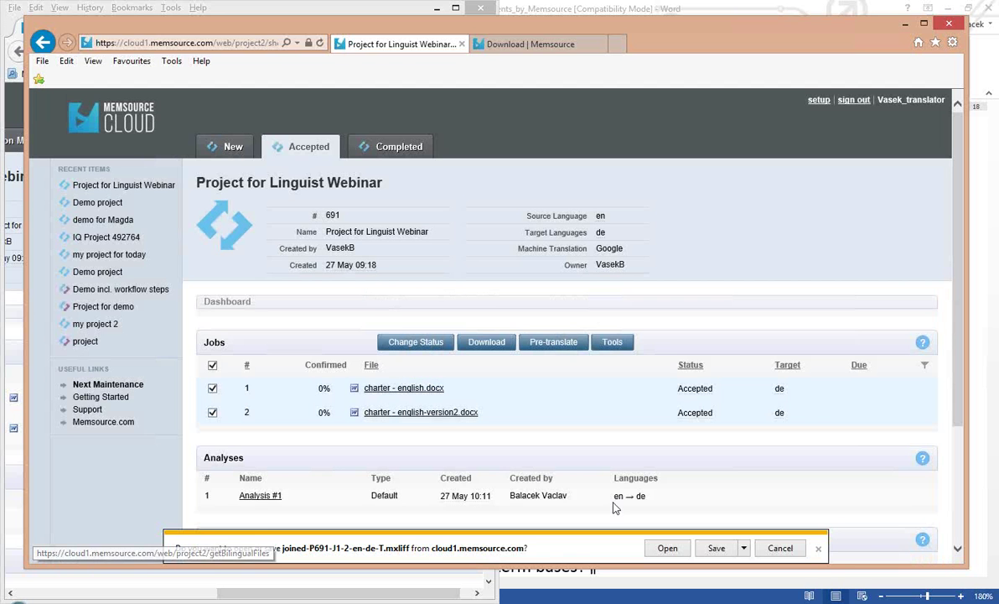
Save joined-P691-J1-2-en-de-T.mxliff to the Desktop and open it in Memsource Editor.
left_click(744, 548)
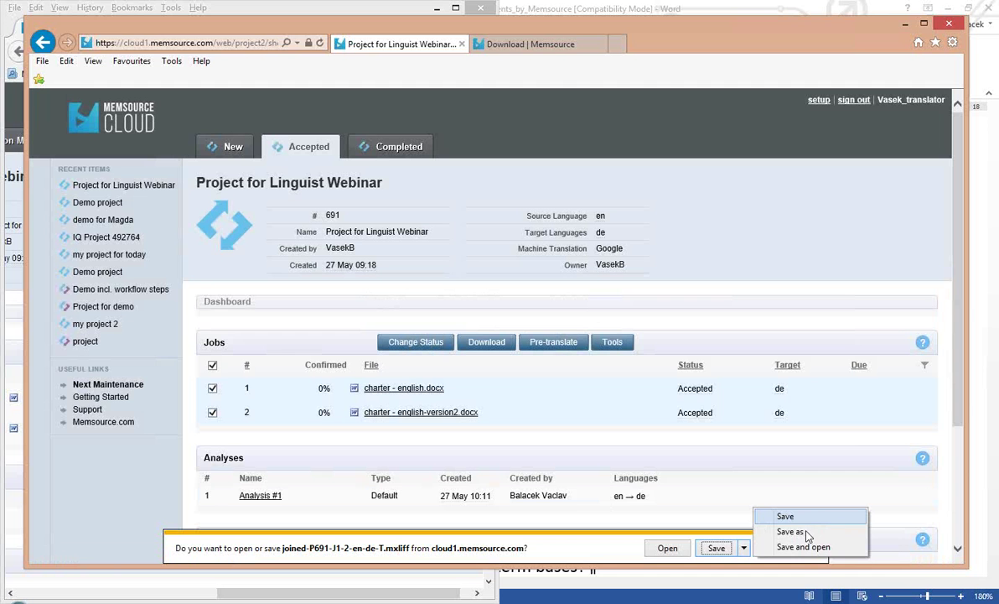
left_click(792, 532)
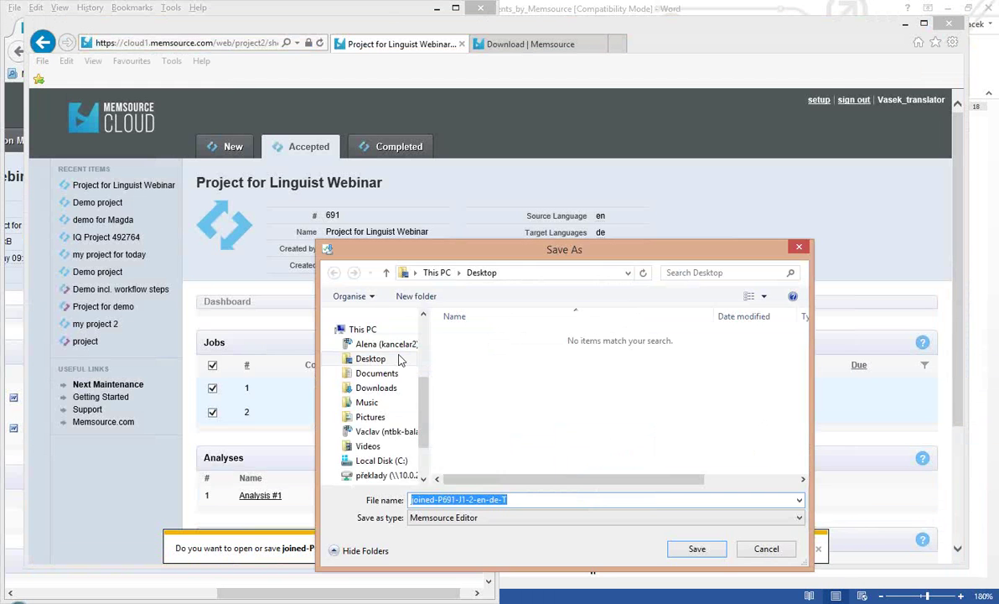
left_click(400, 359)
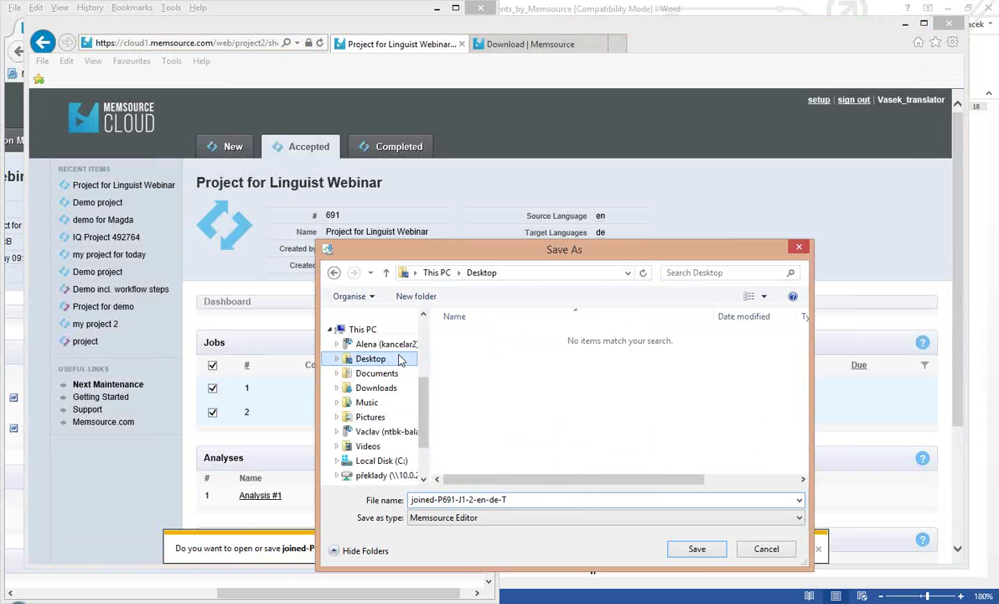
left_click(696, 549)
left_click(605, 547)
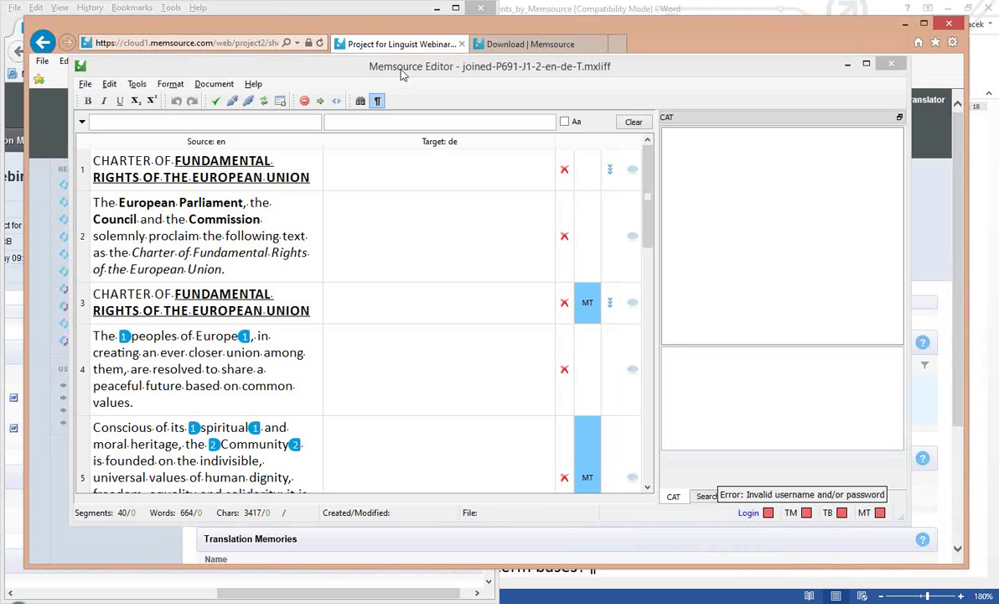
Move the editor window higher and select the target of segment 4 to view its translation suggestion.
mouse_move(377, 65)
left_mouse_down()
mouse_move(389, 60)
mouse_move(379, 49)
left_mouse_up()
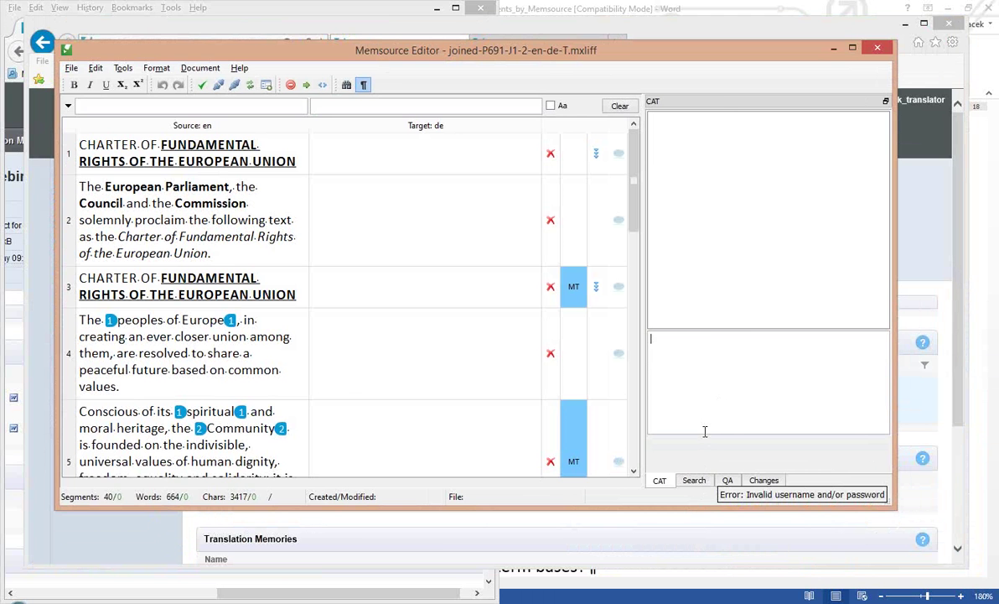
left_click(497, 390)
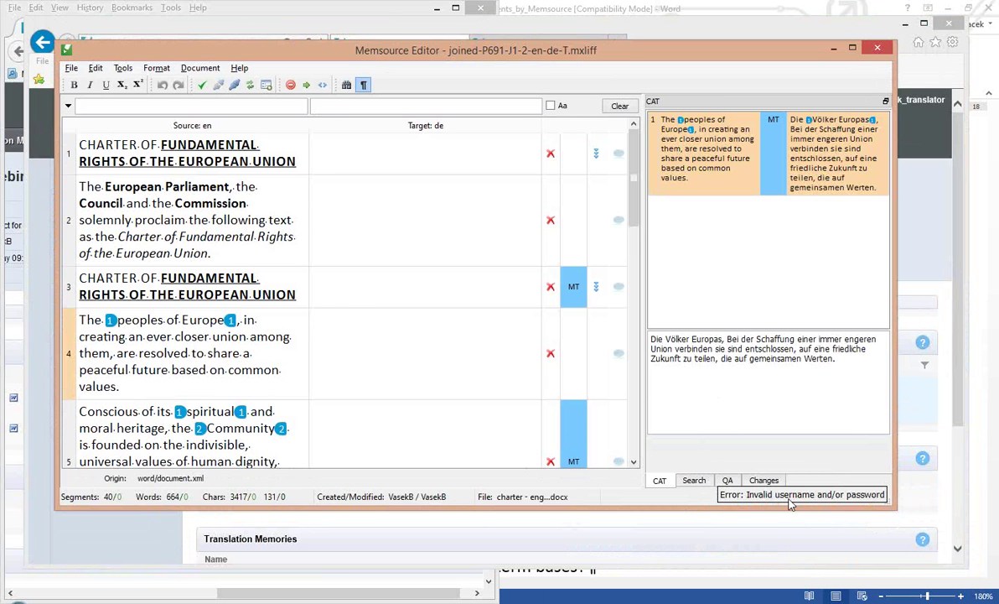
Maximize the editor window and check translation suggestions for the targets of segments 6 and 7.
double_click(629, 52)
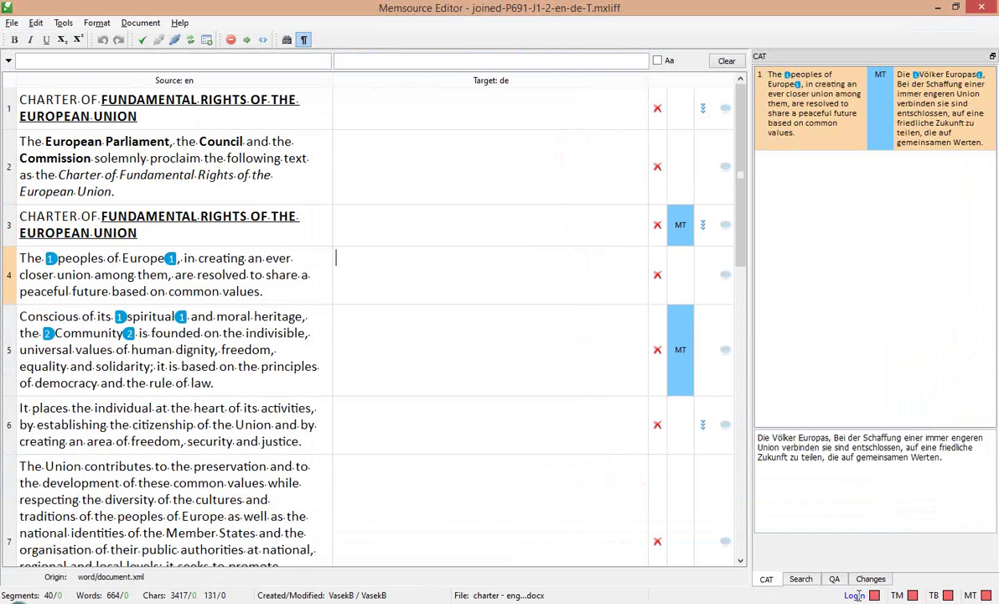
left_click(504, 439)
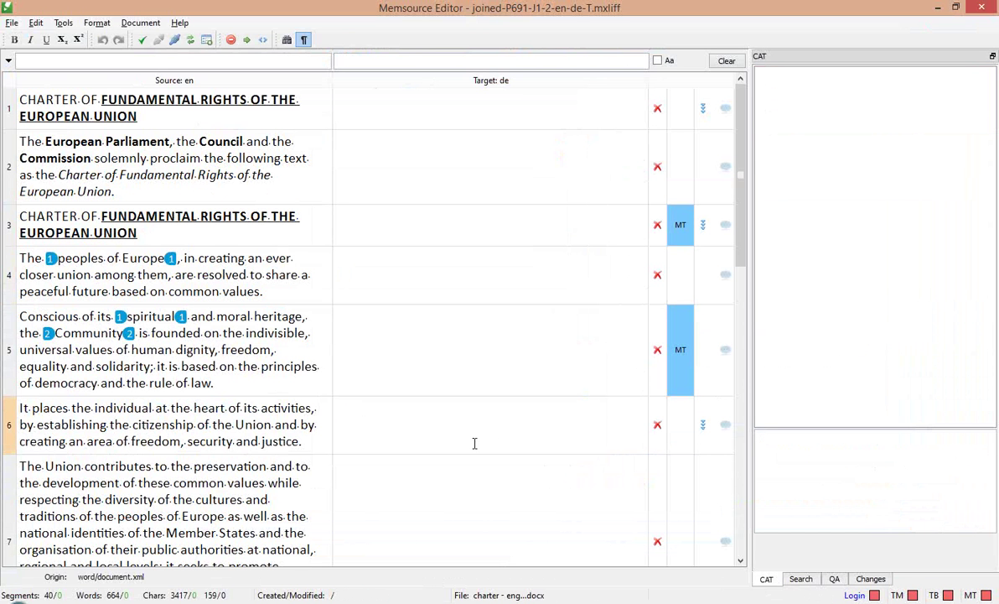
key("Down")
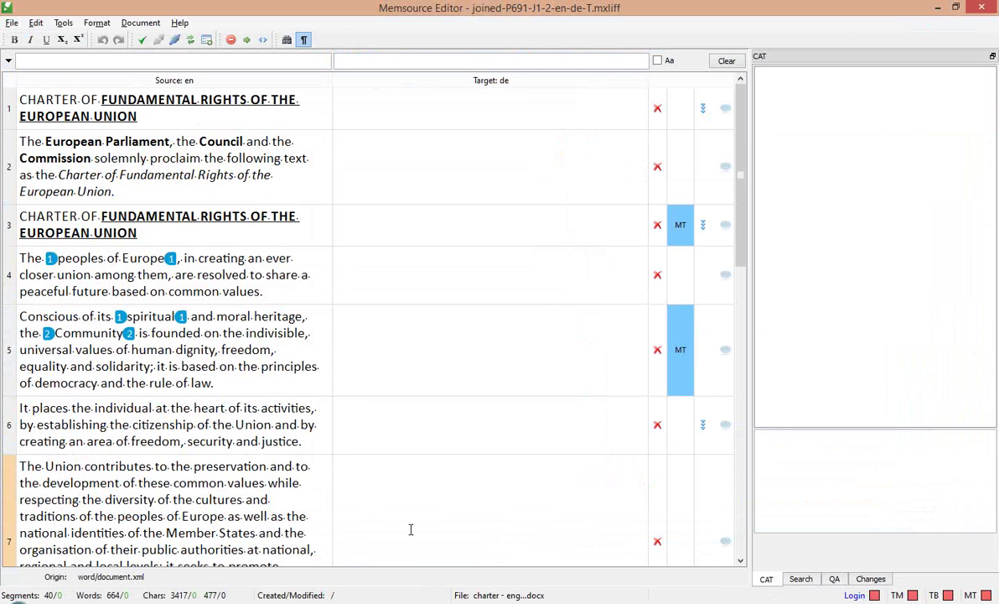
Log in to the cloud1.memsource.com server with the linguist's username and account password.
left_click(855, 595)
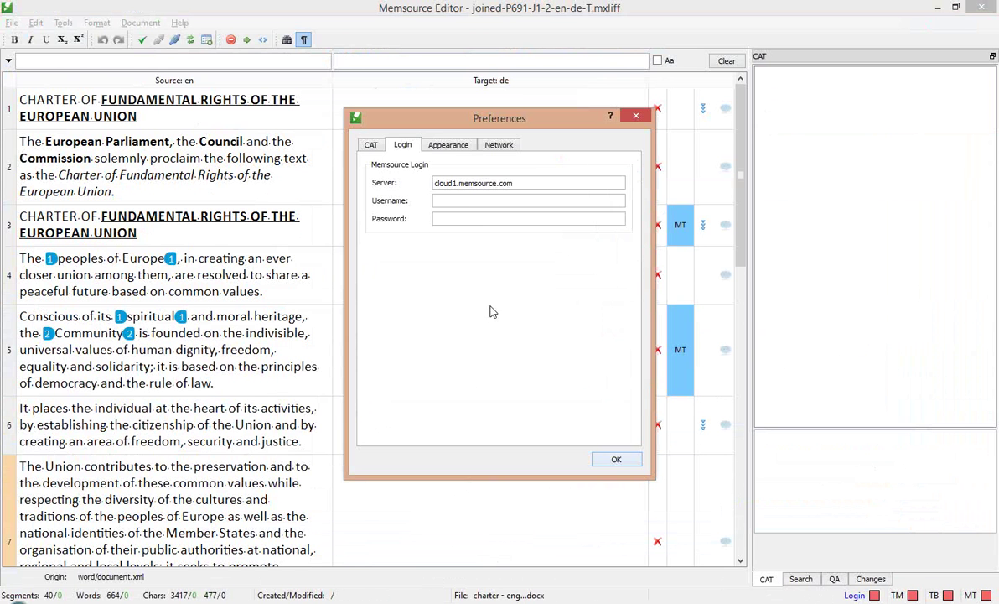
left_click(472, 201)
type("ek_")
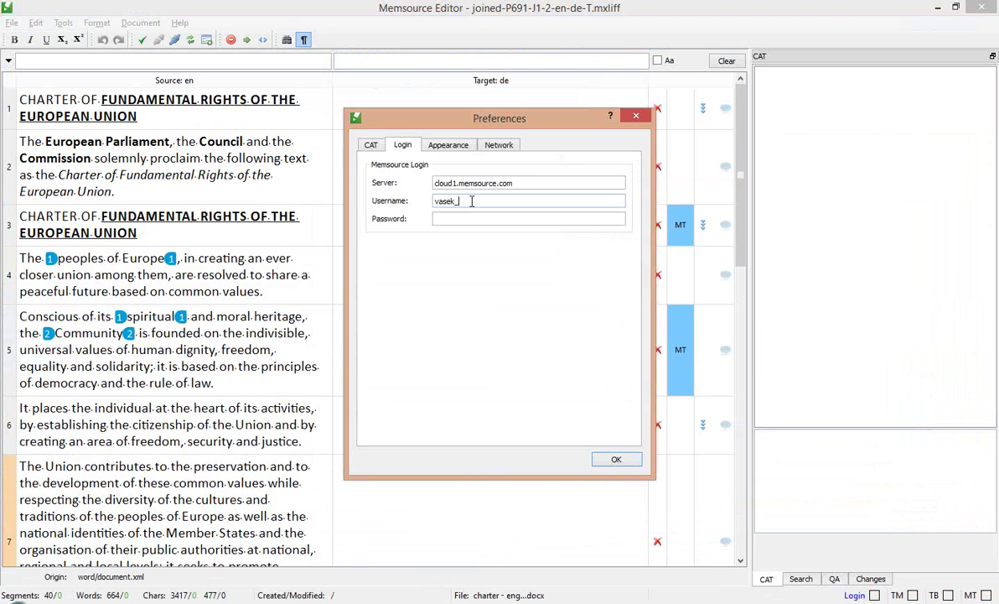
type("translator")
key("Tab")
type("*********")
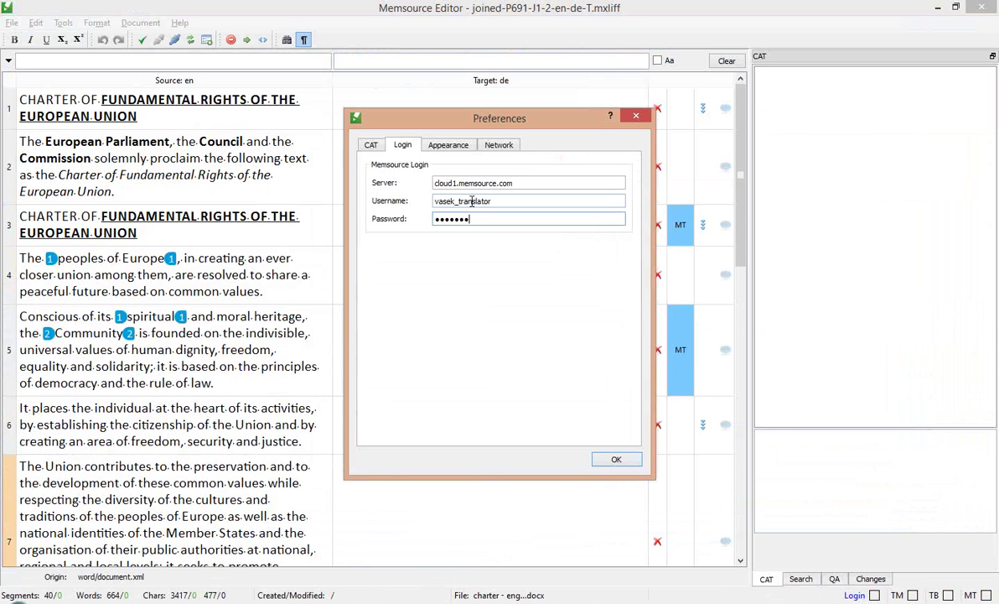
key("Return")
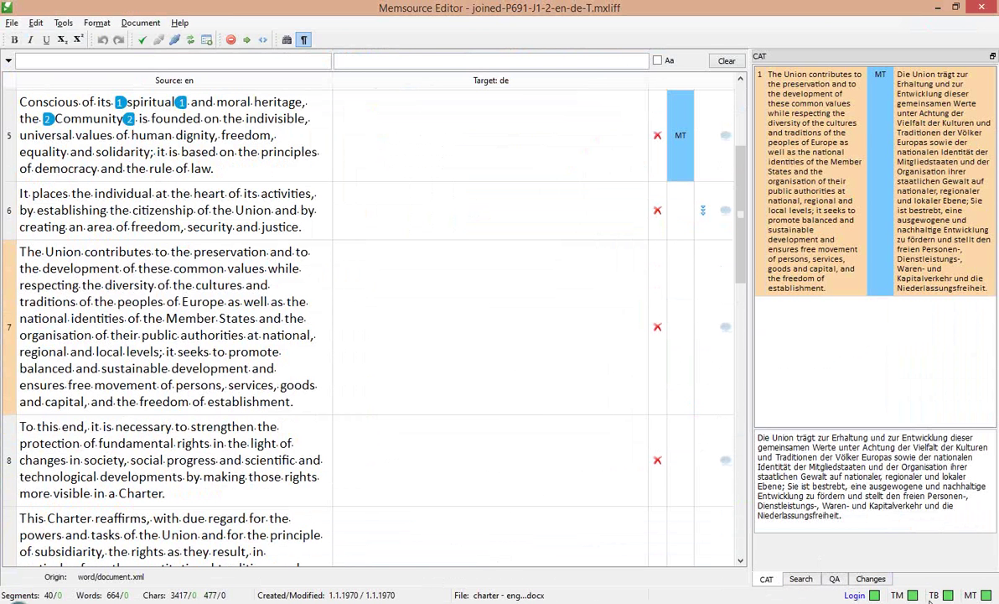
View the translation suggestions for the targets of segments 6 and 2.
left_click(453, 227)
scroll(524, 361, "up", 3)
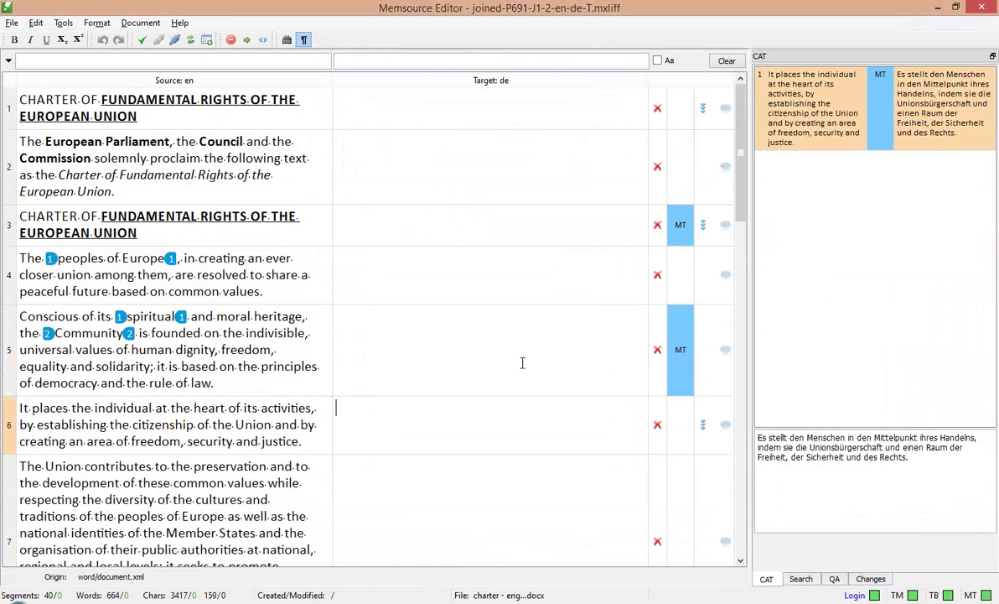
left_click(418, 174)
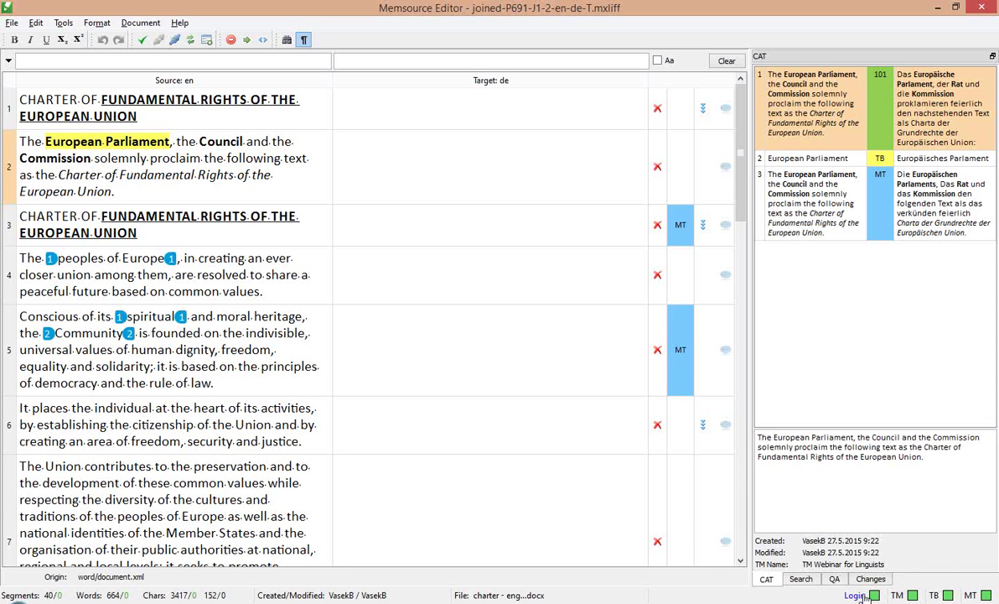
Clear the account password from the login preferences and select the target of segment 6.
left_click(862, 596)
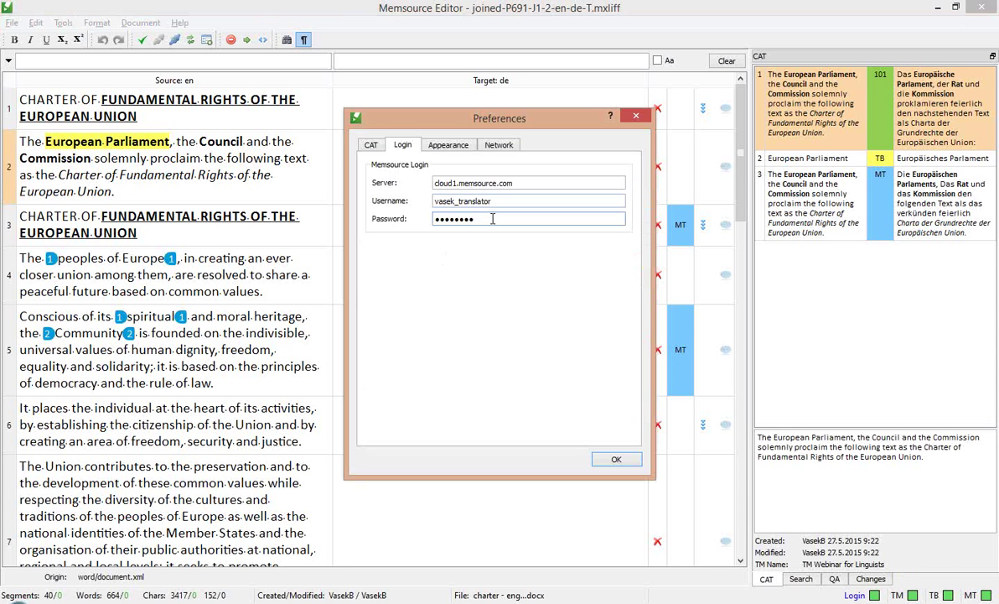
key("BackSpace")
key("BackSpace")
key("BackSpace")
key("BackSpace")
key("BackSpace")
key("BackSpace")
key("BackSpace")
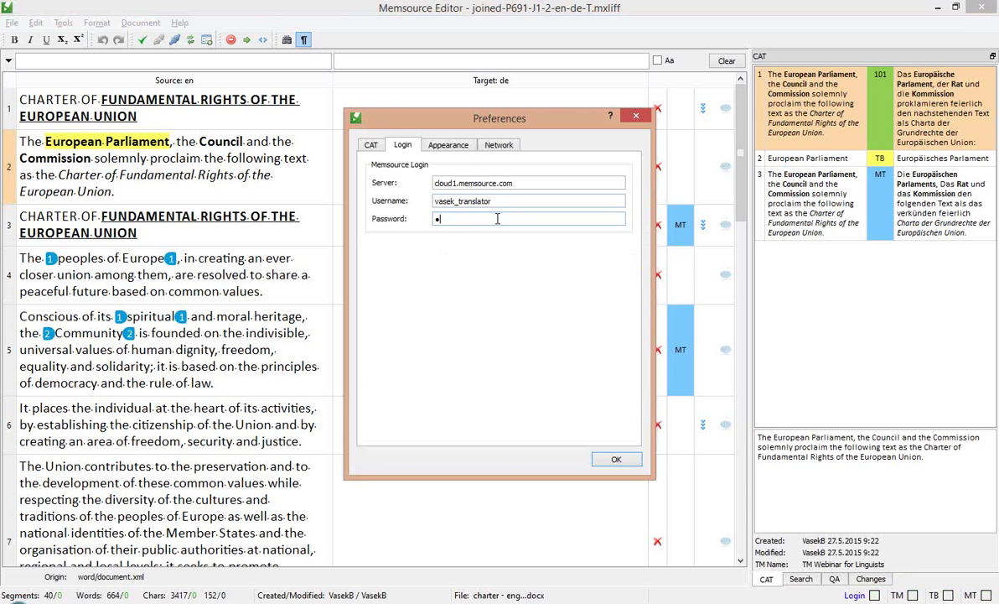
key("BackSpace")
left_click(617, 460)
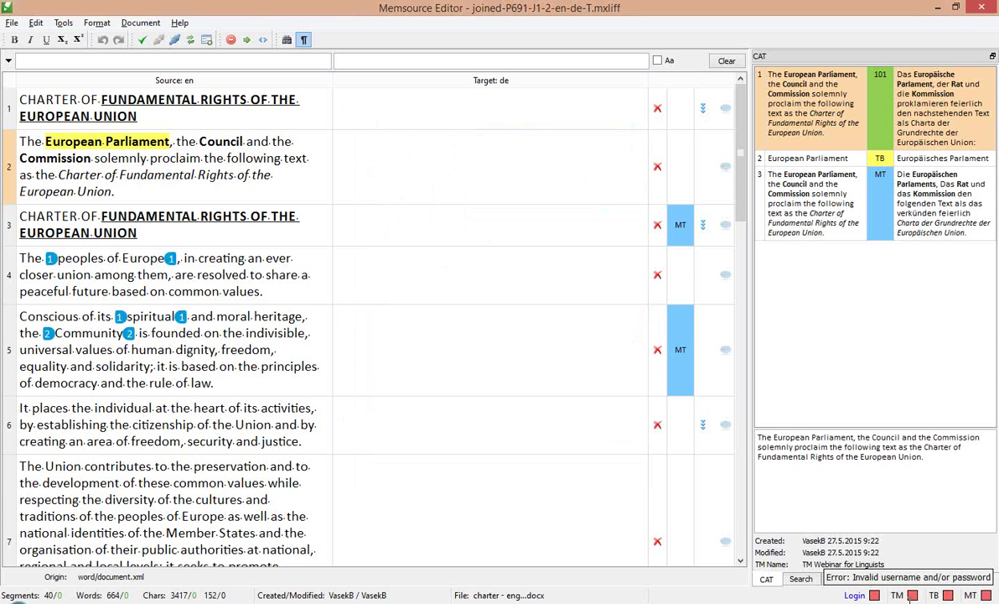
left_click(561, 408)
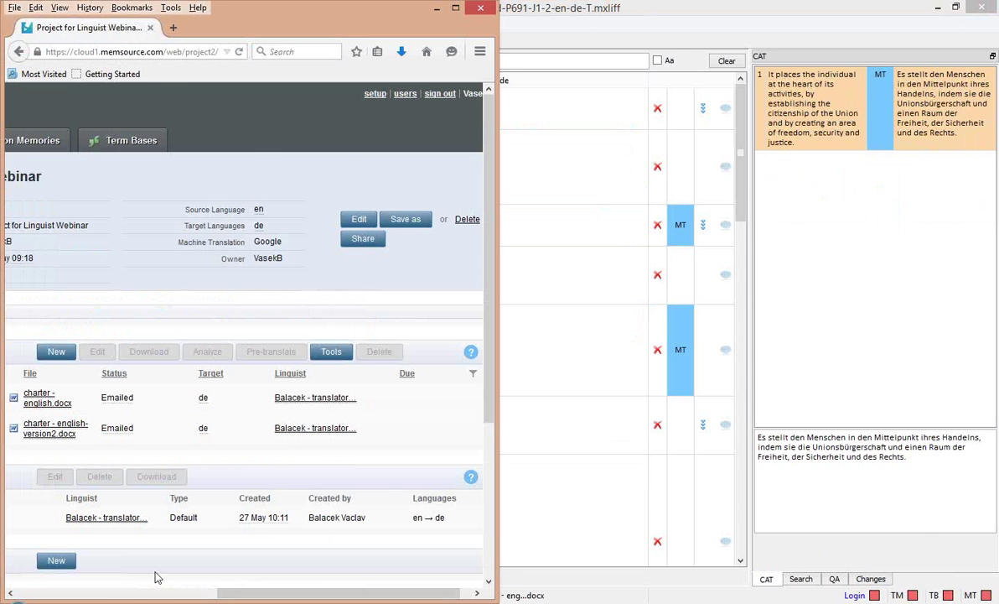
Switch to the linguist's Memsource Cloud project and view the pre-translation options for both charter jobs.
left_click(148, 560)
left_click(553, 341)
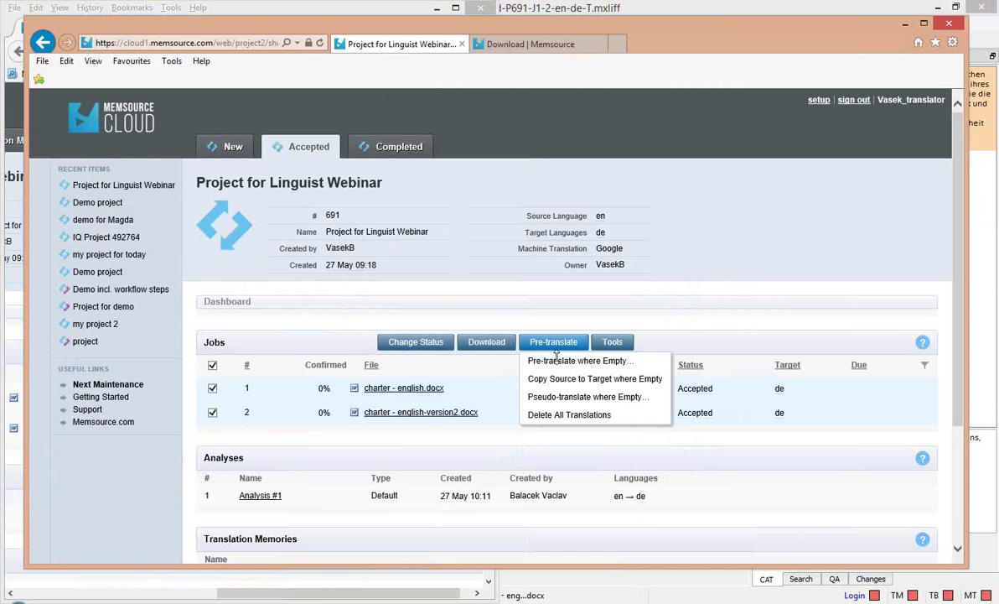
left_click(589, 581)
Log in again in Memsource Editor by entering the account password, and select the target of segment 8.
left_click(565, 537)
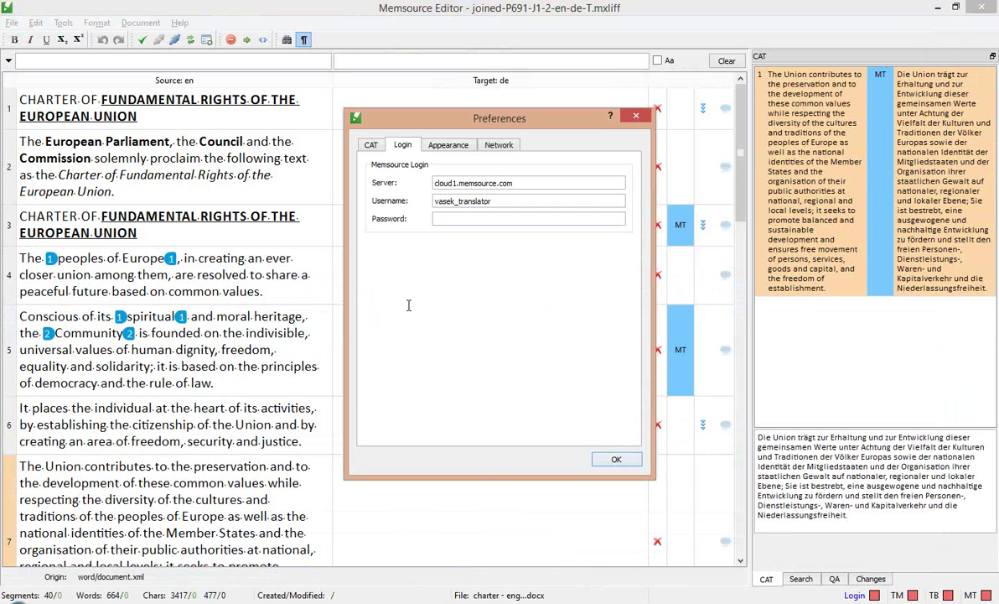
type("••••••••")
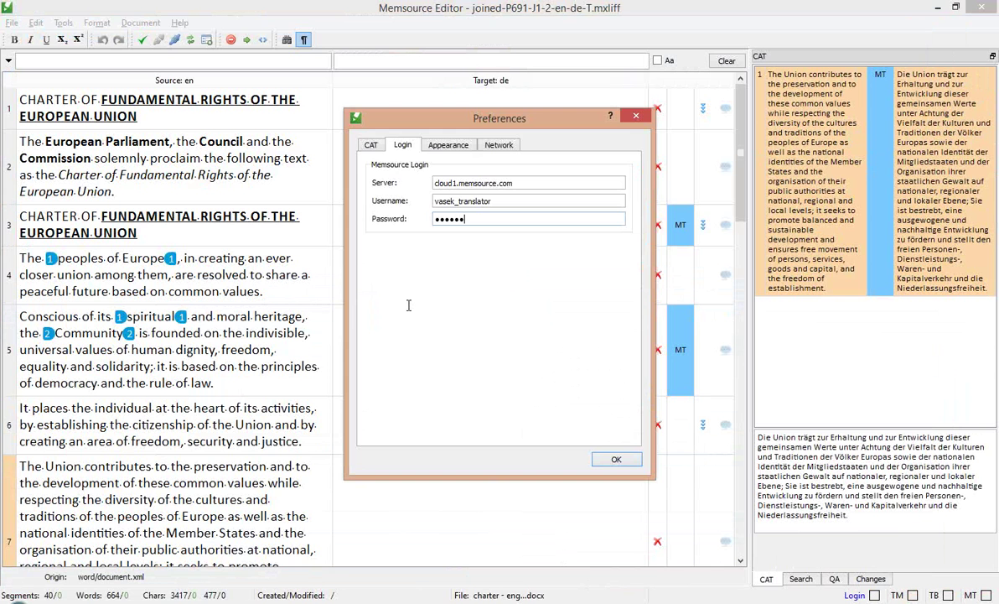
key("Return")
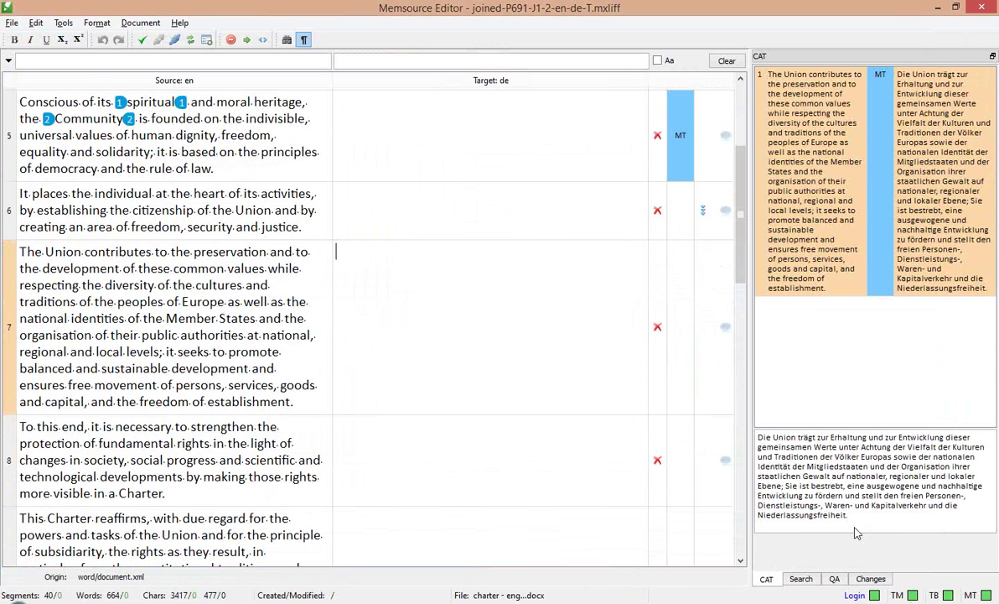
left_click(561, 439)
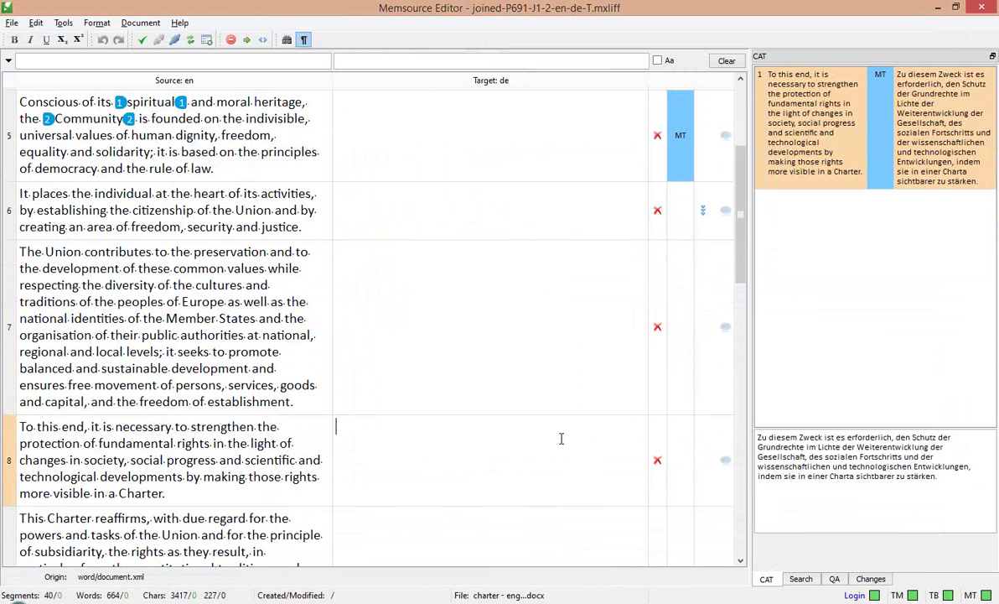
Look over the document commands, login settings and editor preferences, closing the settings without changes.
left_click(122, 23)
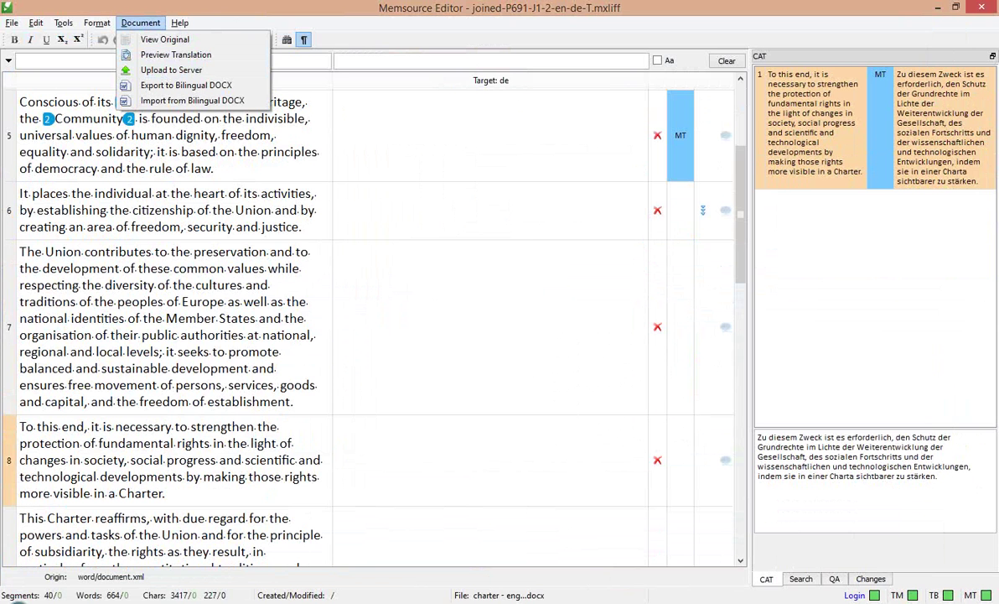
left_click(855, 595)
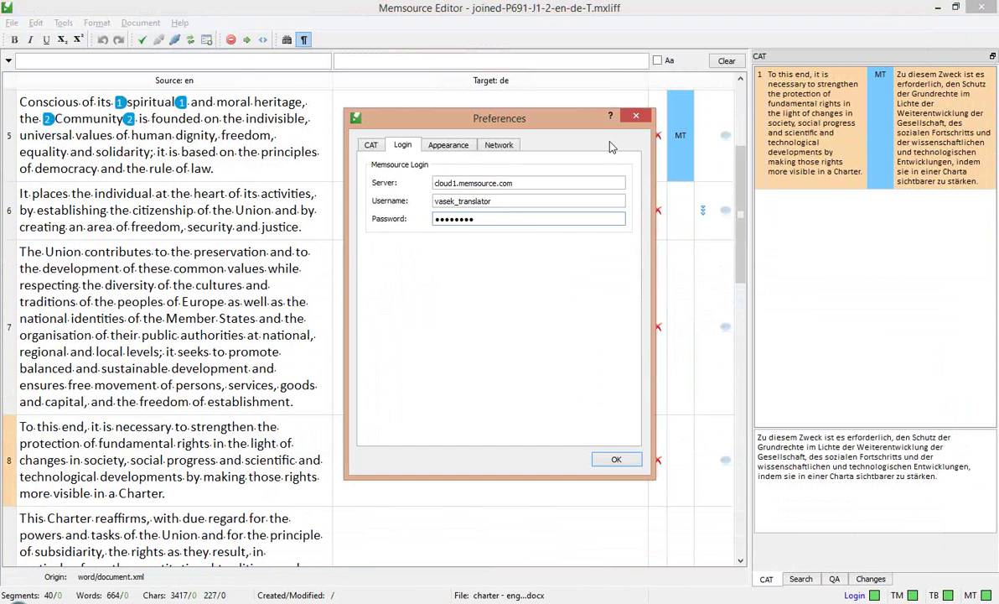
left_click(637, 116)
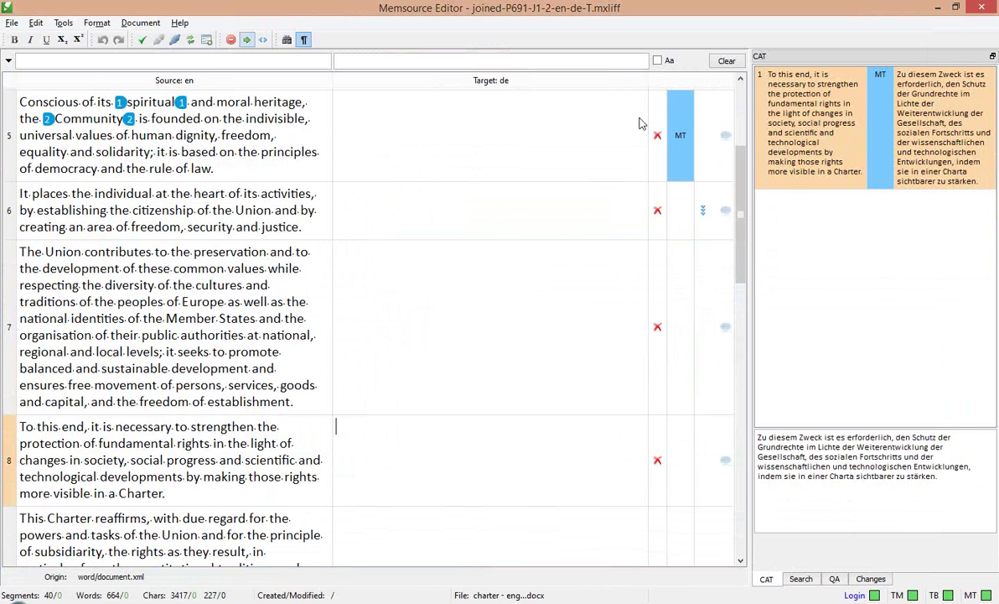
left_click(64, 22)
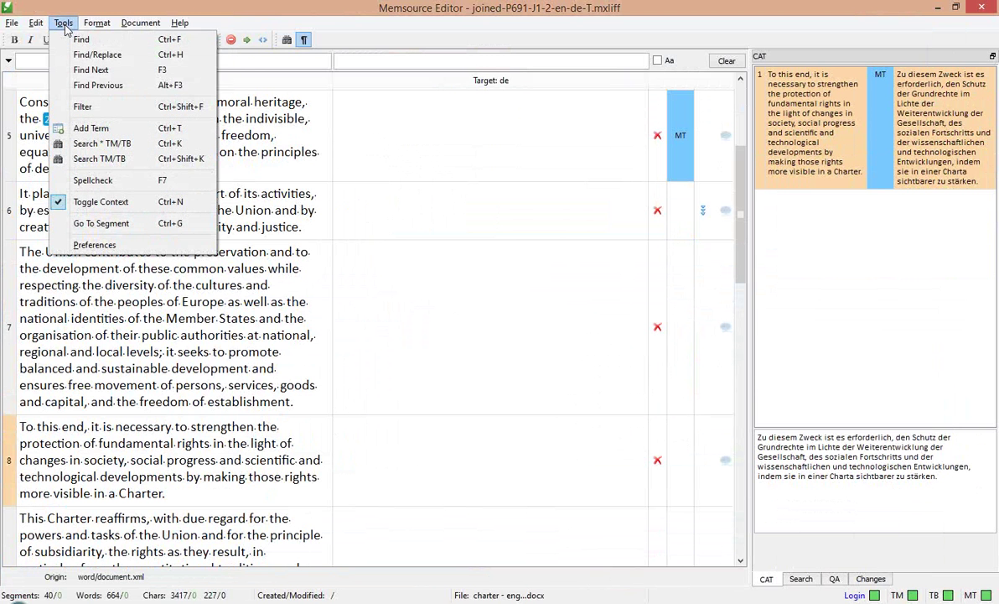
left_click(139, 240)
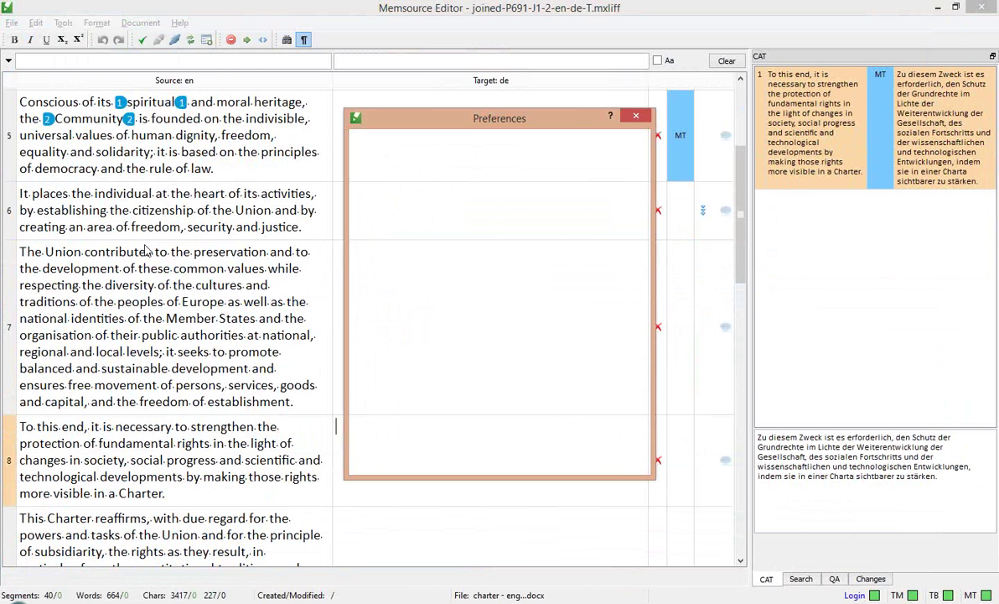
left_click(637, 116)
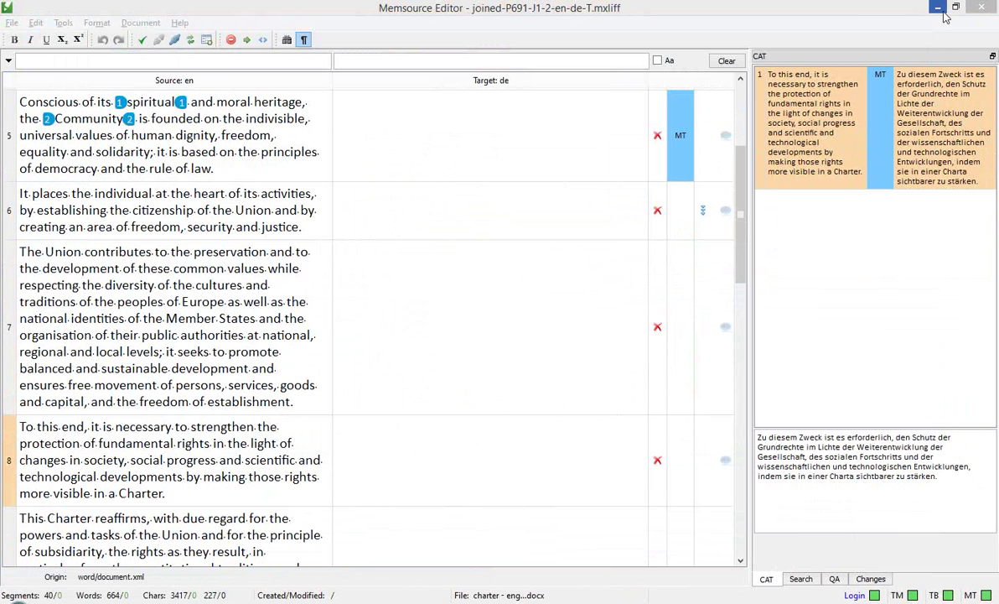
Switch to the project manager's Memsource Cloud project and view its sharing options.
mouse_move(945, 15)
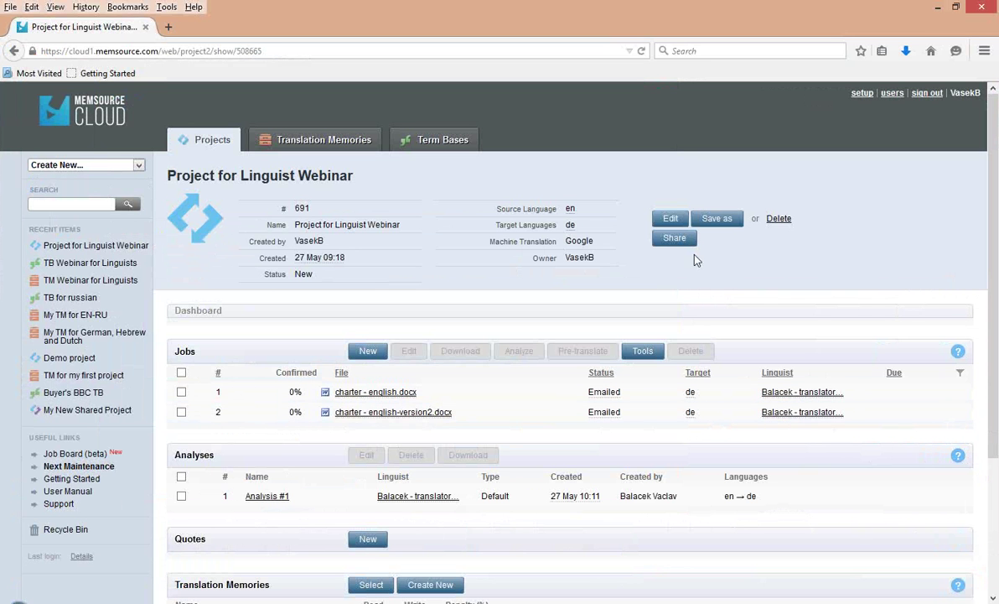
left_click(676, 239)
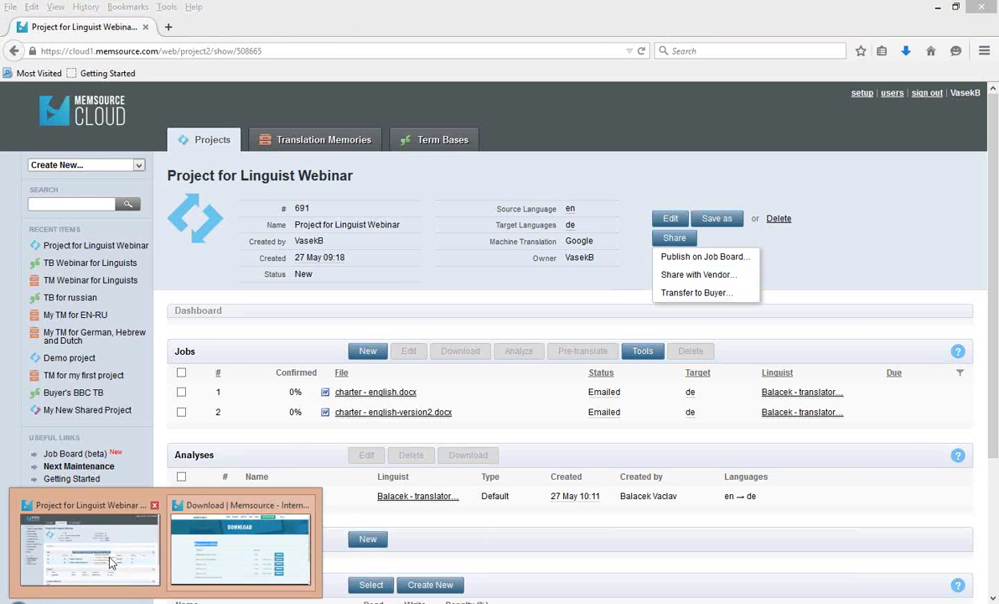
In the linguist's browser, open the TM Webinar for Linguists translation memory and search its English segments for "*".
left_click(92, 536)
scroll(301, 415, "down", 3)
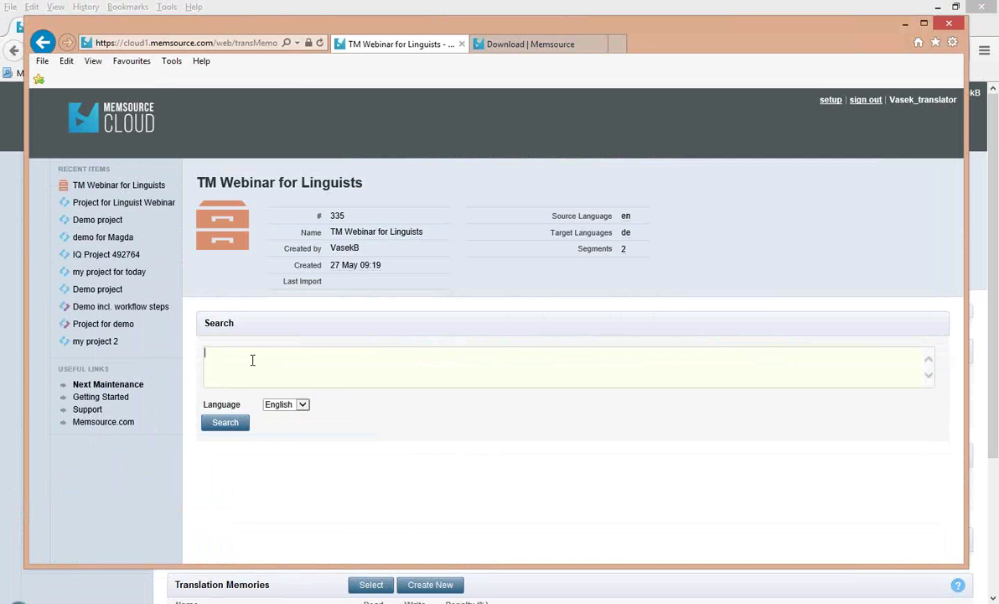
type("*")
key("Return")
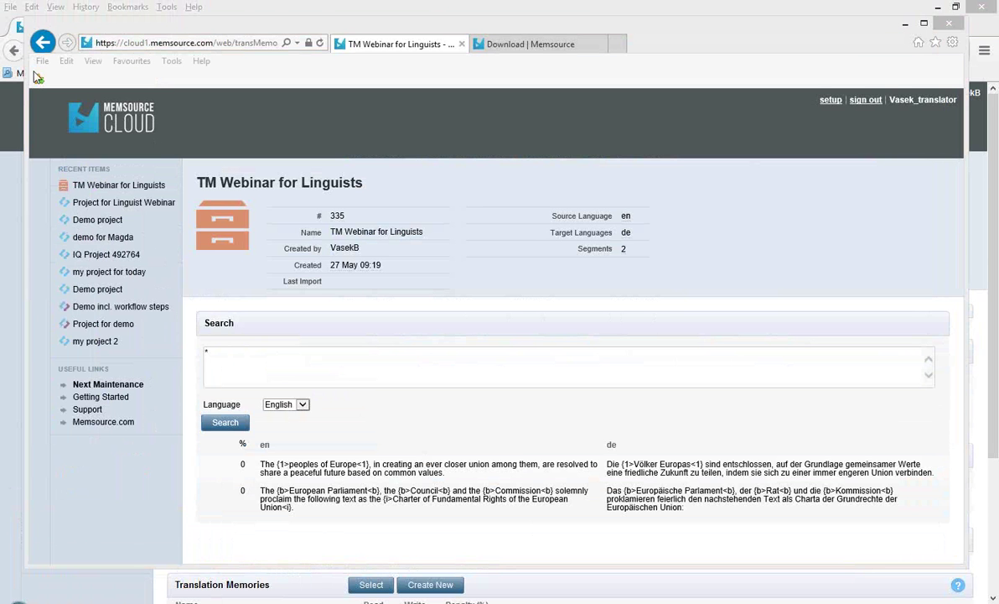
Return to the linguist's project, examine the pre-translation settings for the charter - english.docx job and dismiss them.
left_click(39, 46)
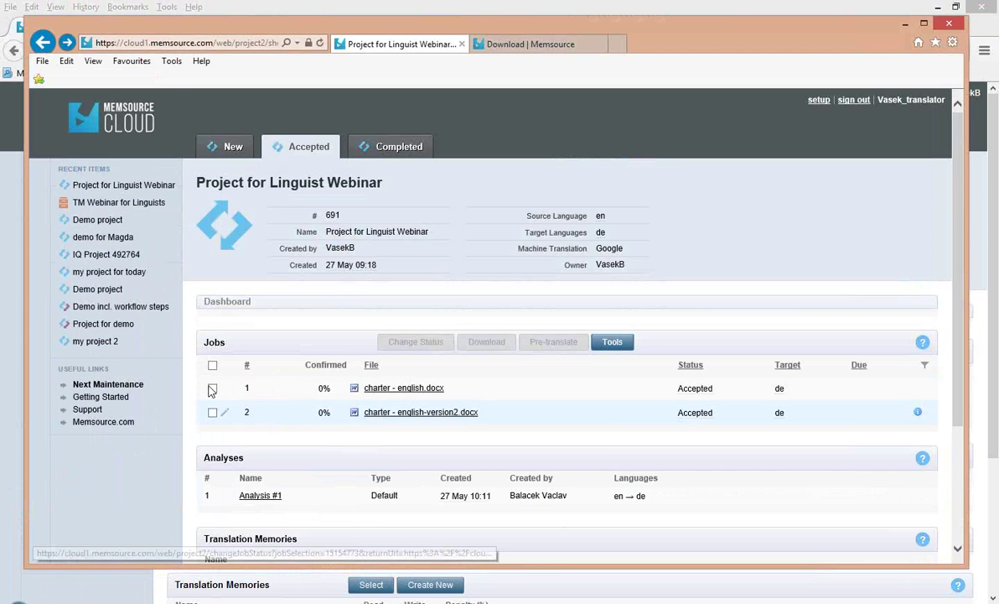
left_click(212, 388)
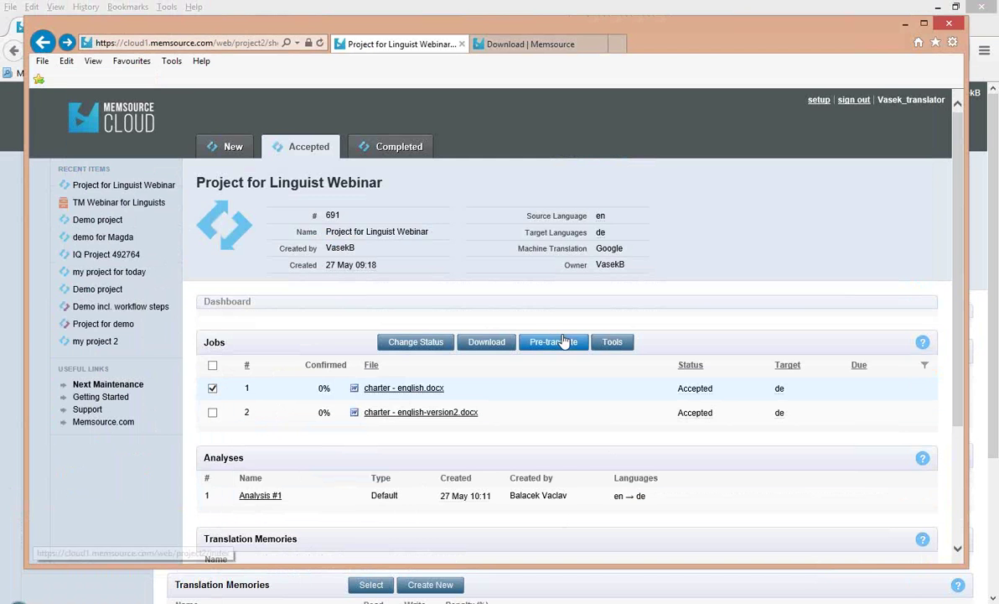
left_click(563, 342)
left_click(580, 360)
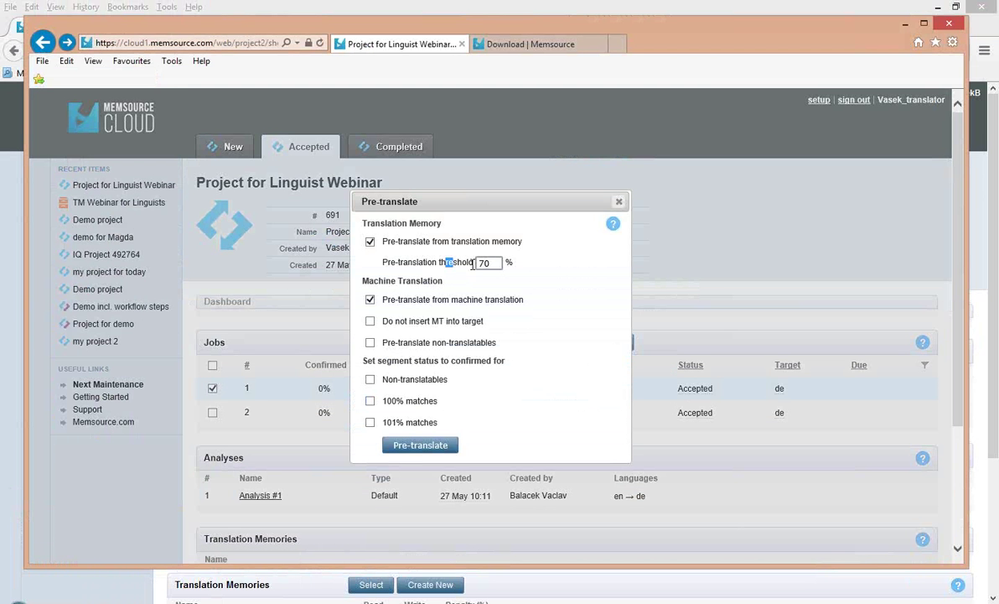
left_click_drag(445, 263, 474, 264)
triple_click(394, 281)
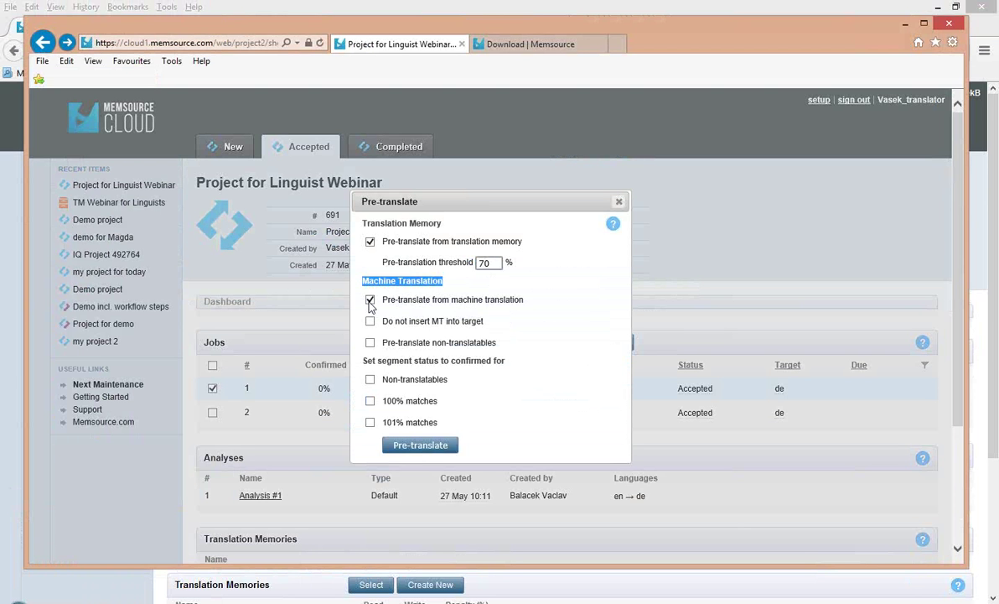
left_click(475, 360)
left_click_drag(475, 360, 377, 360)
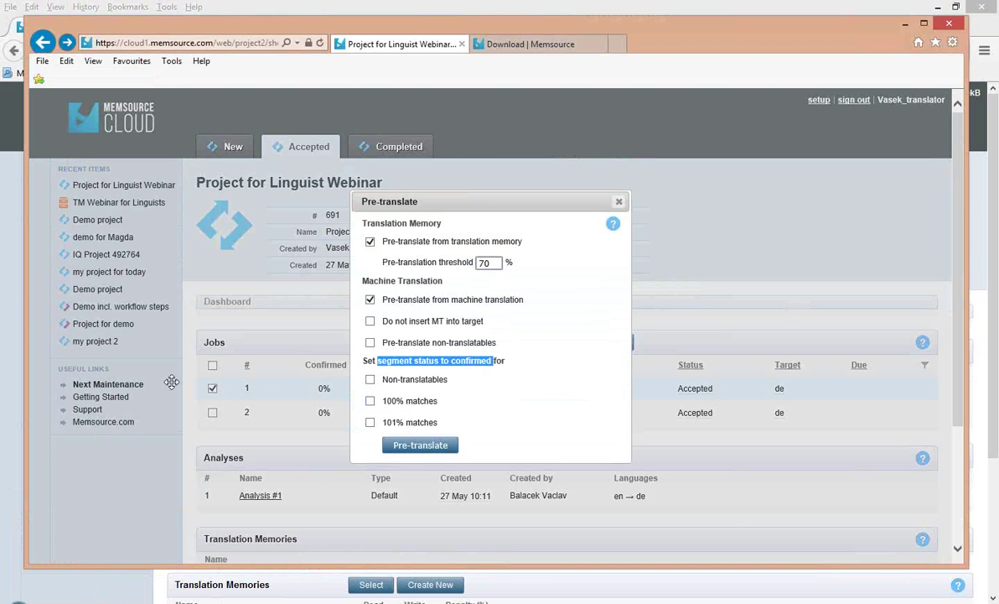
left_click(619, 201)
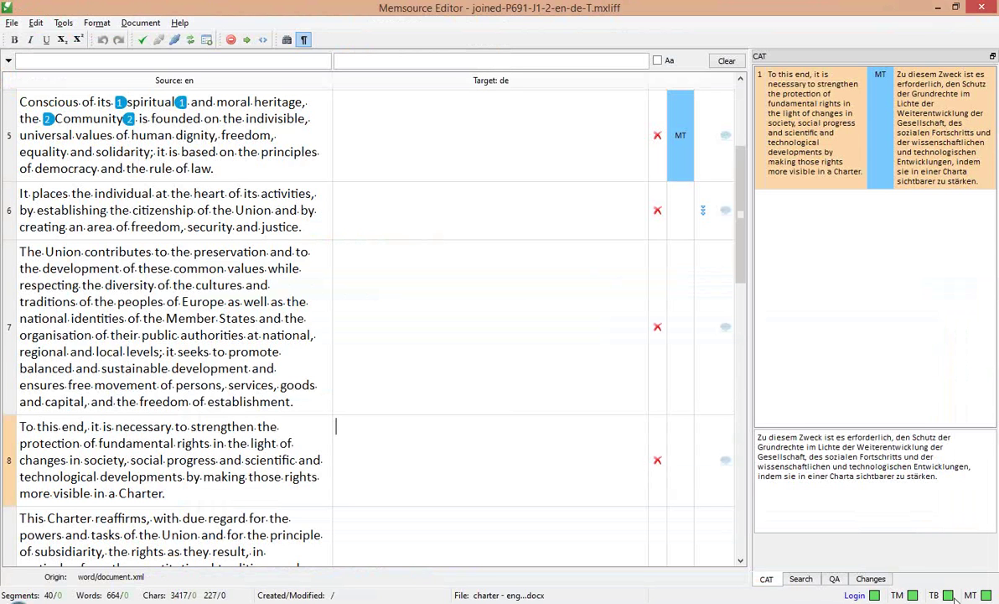
Examine the translation memory, term base and machine translation suggestions offered for segments 5, 1 and 2.
left_click(378, 159)
scroll(377, 319, "up", 5)
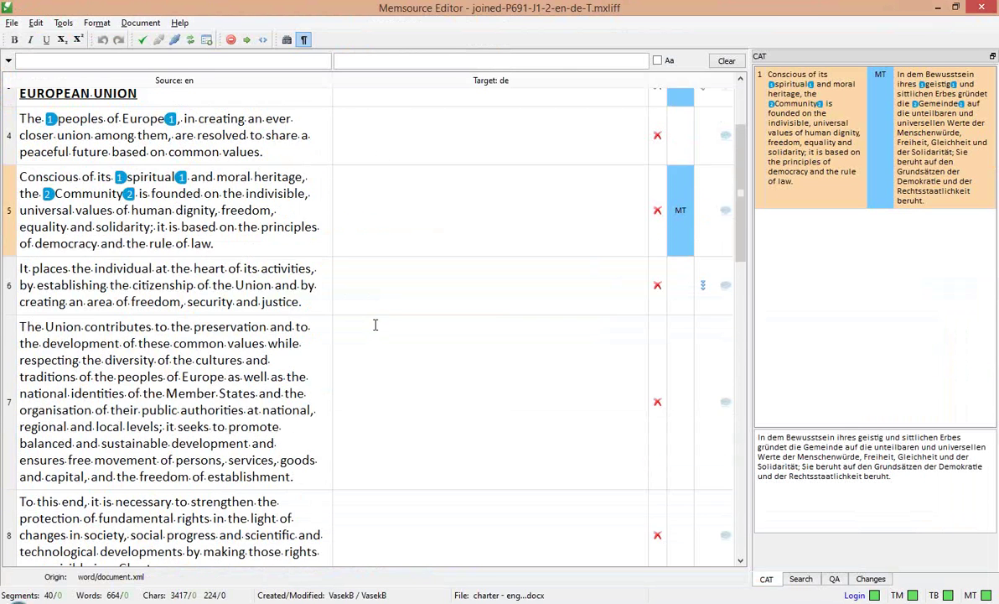
left_click(398, 122)
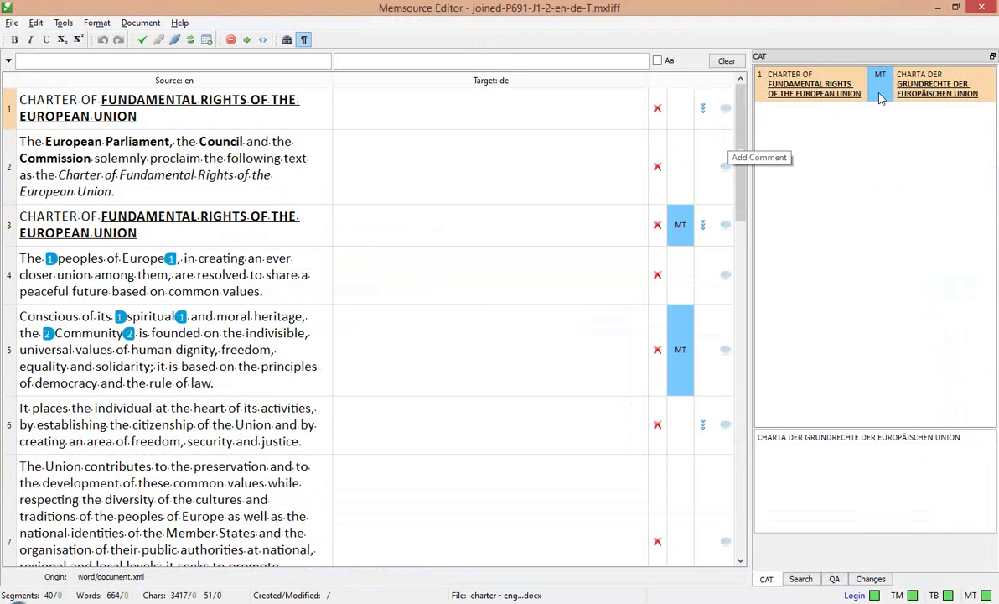
left_click(535, 164)
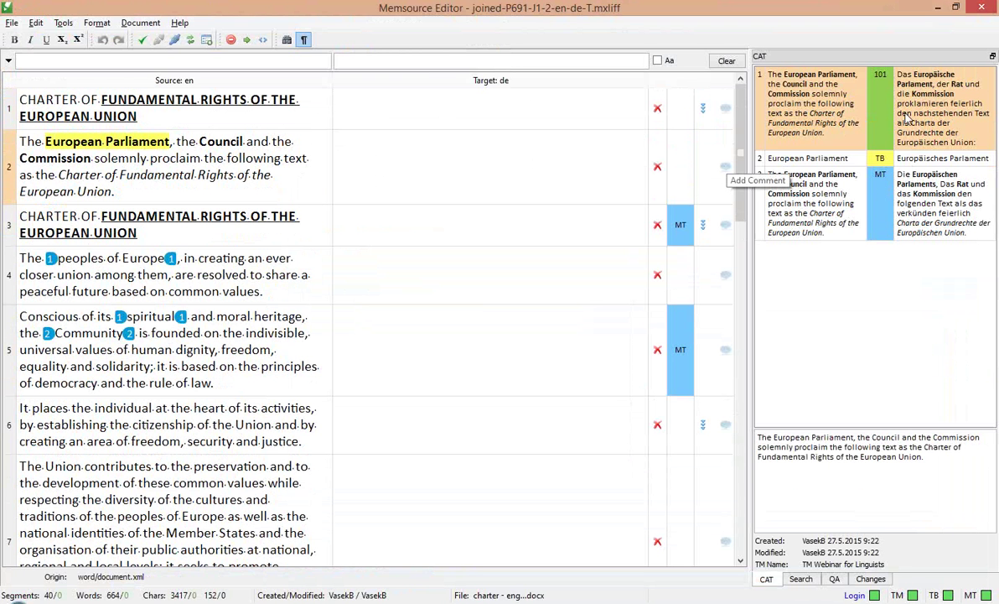
Copy the source text into segment 1's target and replace it with the machine translation suggestion.
left_click(373, 120)
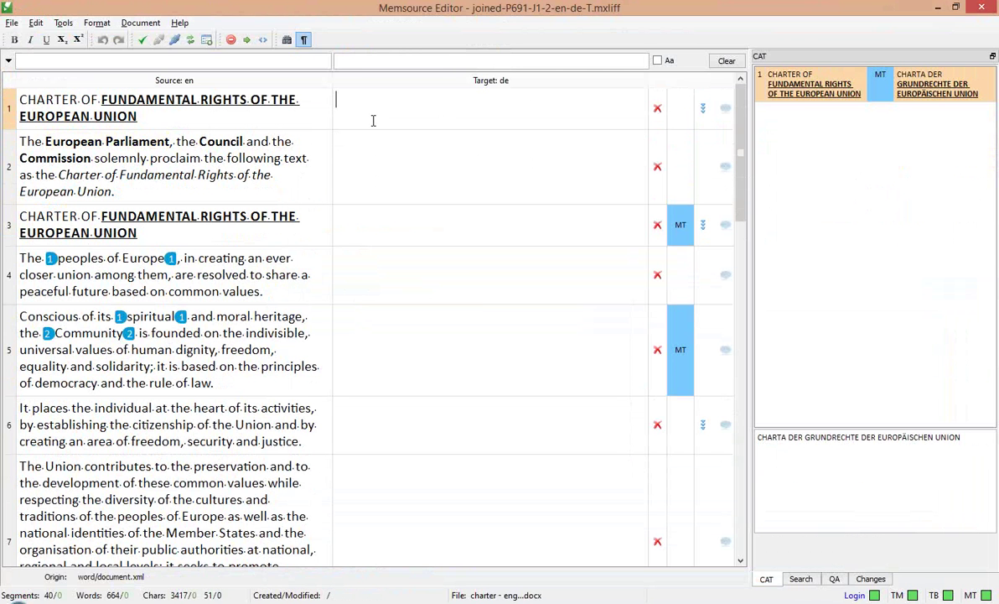
key("ctrl+Insert")
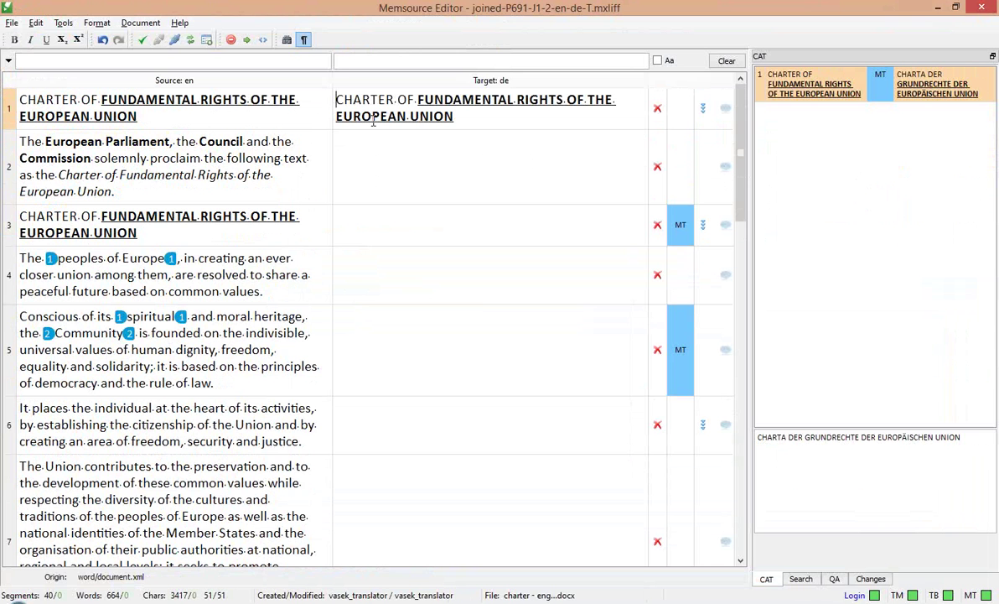
key("ctrl+a")
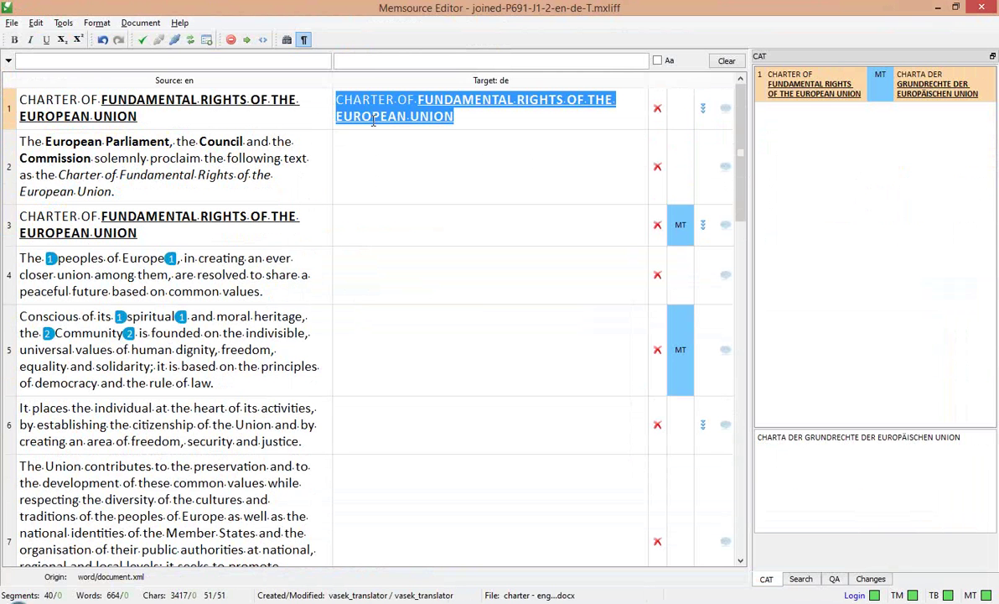
key("ctrl+1")
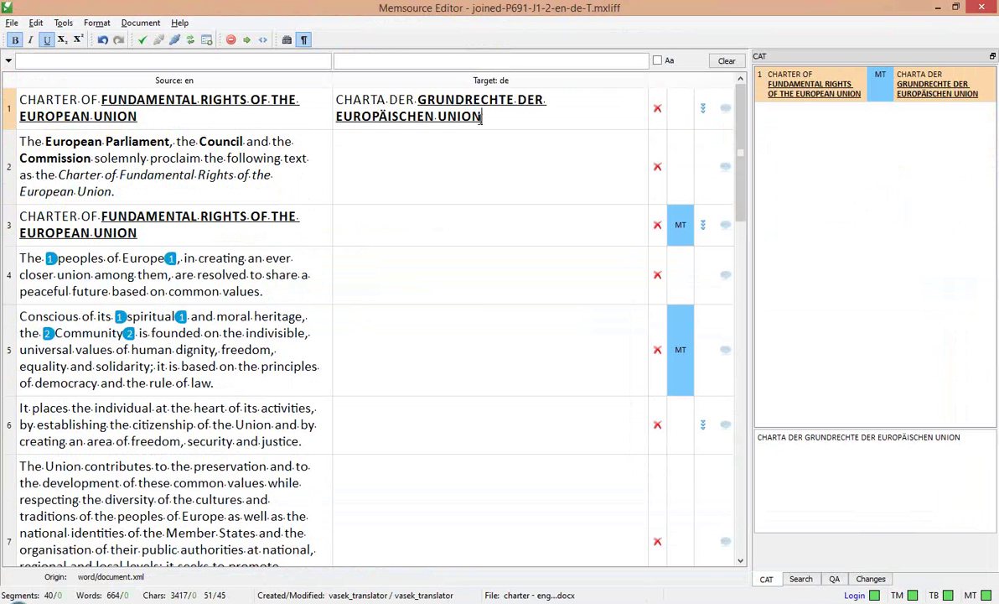
Clear segment 1's target, insert the first suggestion "CHARTA DER GRUNDRECHTE DER EUROPÄISCHEN UNION" again and confirm the segment.
left_click_drag(483, 117, 333, 89)
key("Delete")
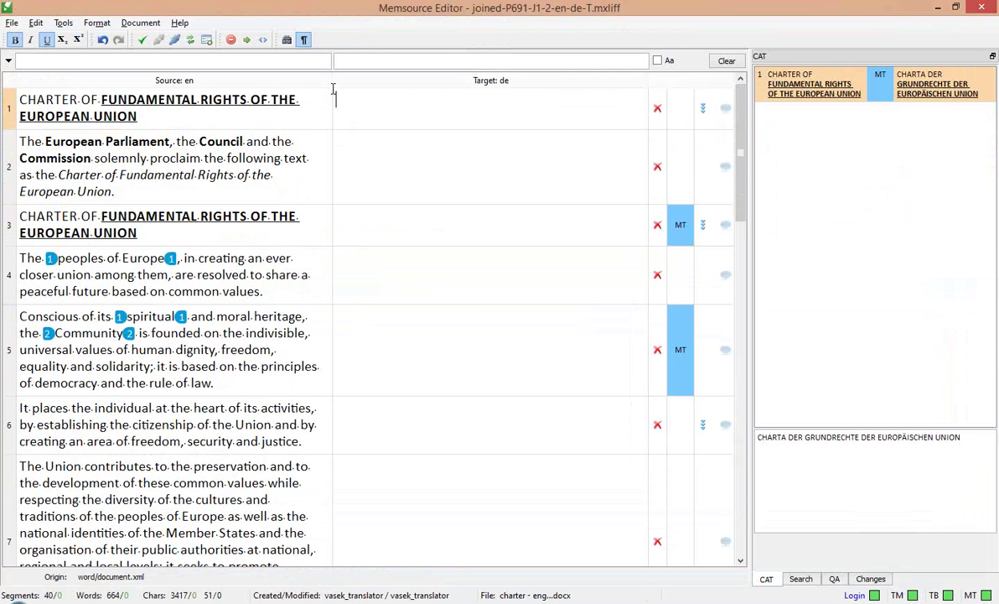
key("ctrl+1")
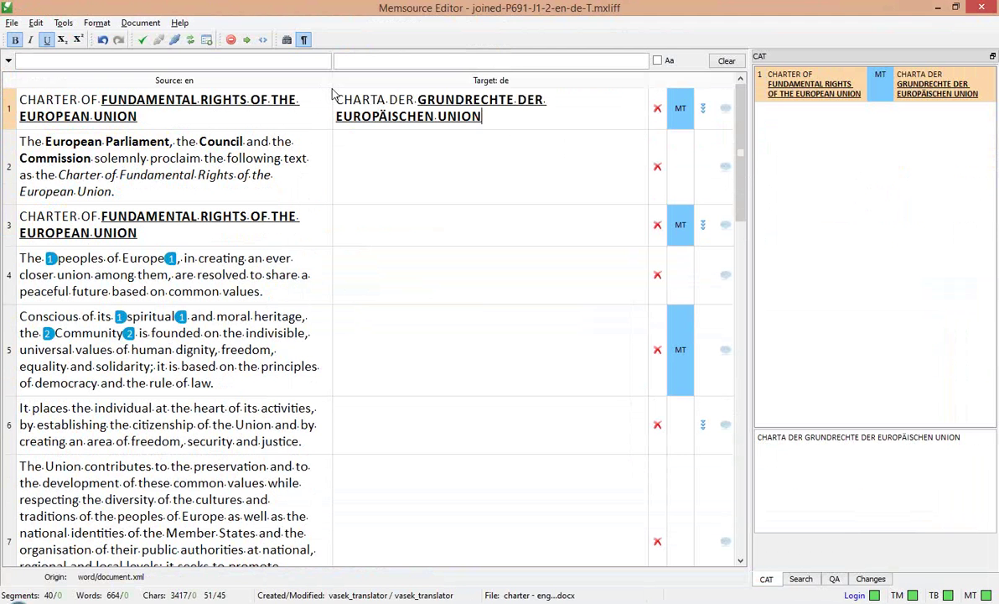
key("ctrl+Return")
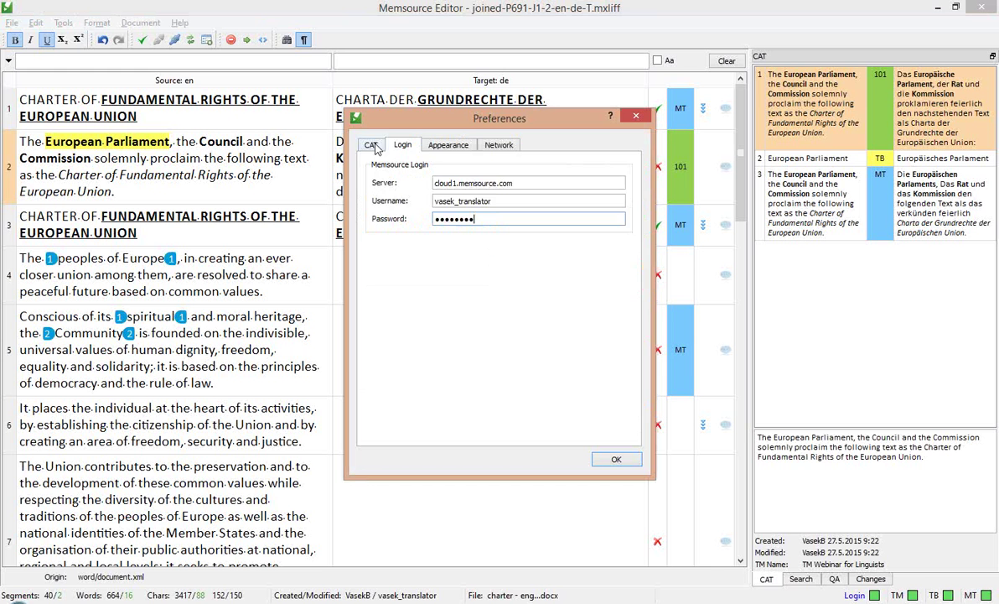
Review the CAT and Appearance preferences, switching pre-translation after the jump off and back on, and close them.
left_click(375, 145)
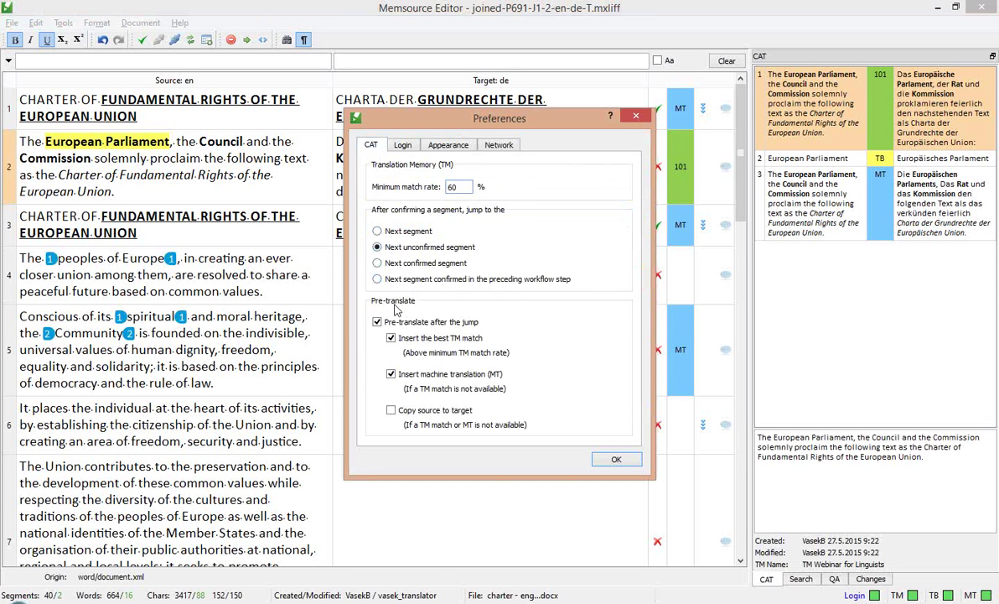
left_click_drag(433, 116, 655, 124)
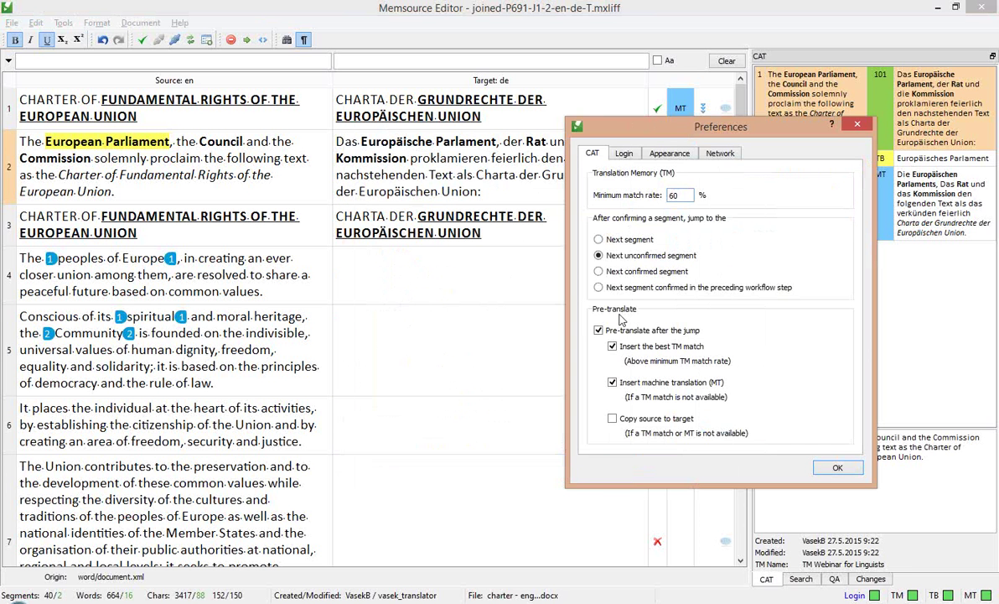
left_click(598, 330)
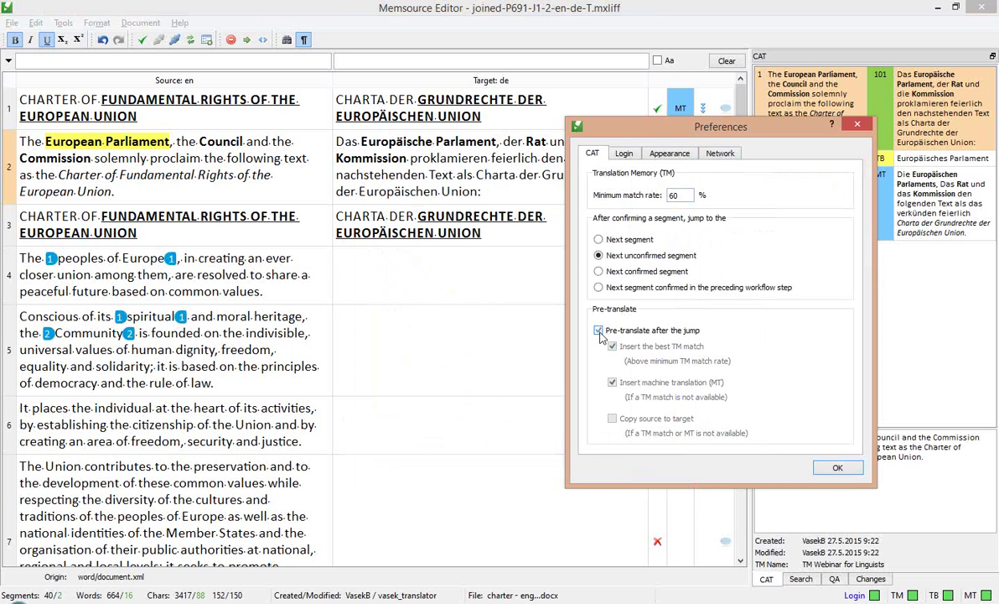
left_click(599, 331)
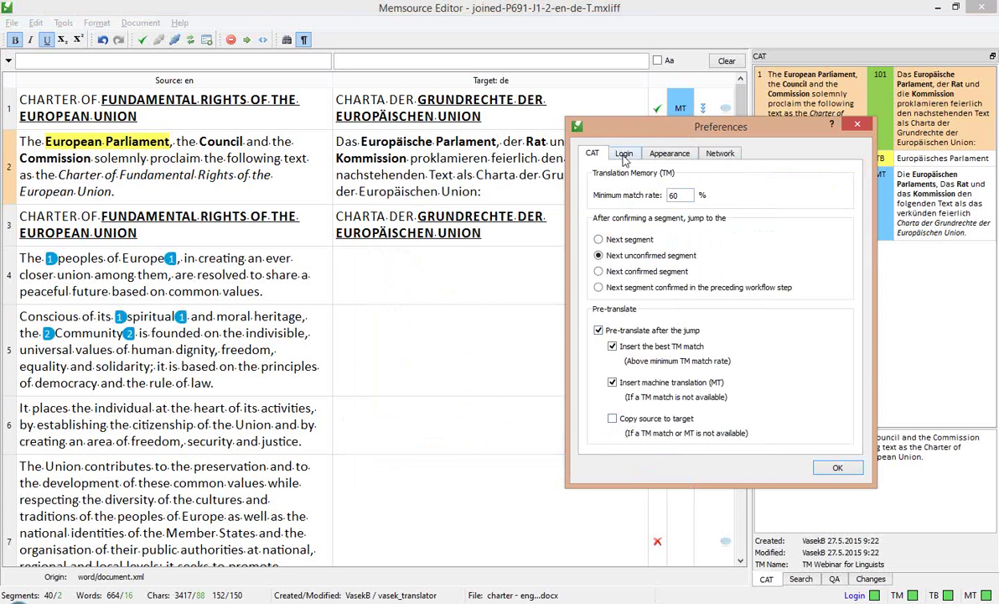
left_click(671, 155)
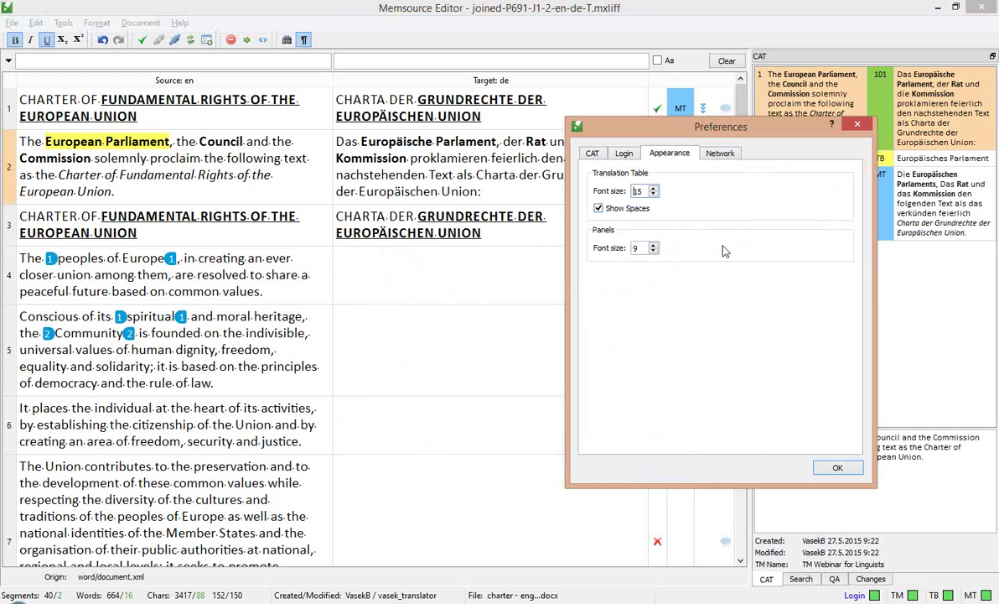
left_click(592, 155)
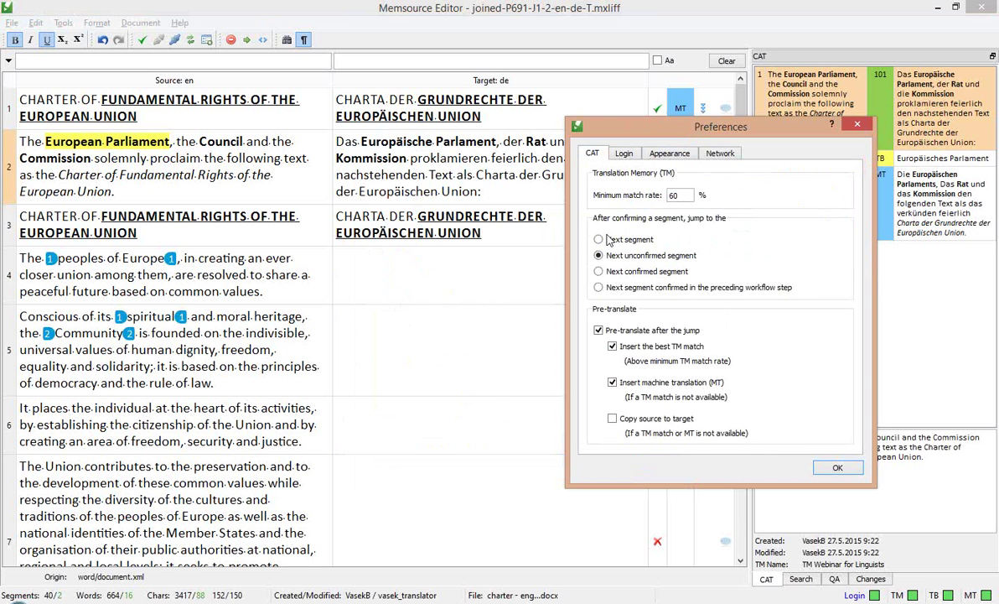
left_click(832, 468)
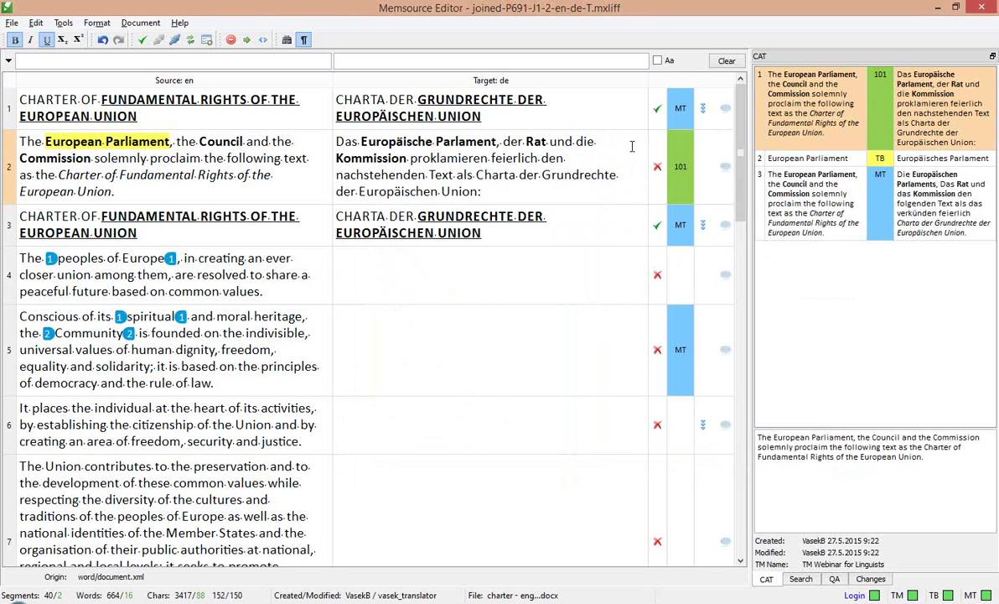
Compare the suggestions and target text of segment 1 with its repetition in segment 3.
left_click(508, 122)
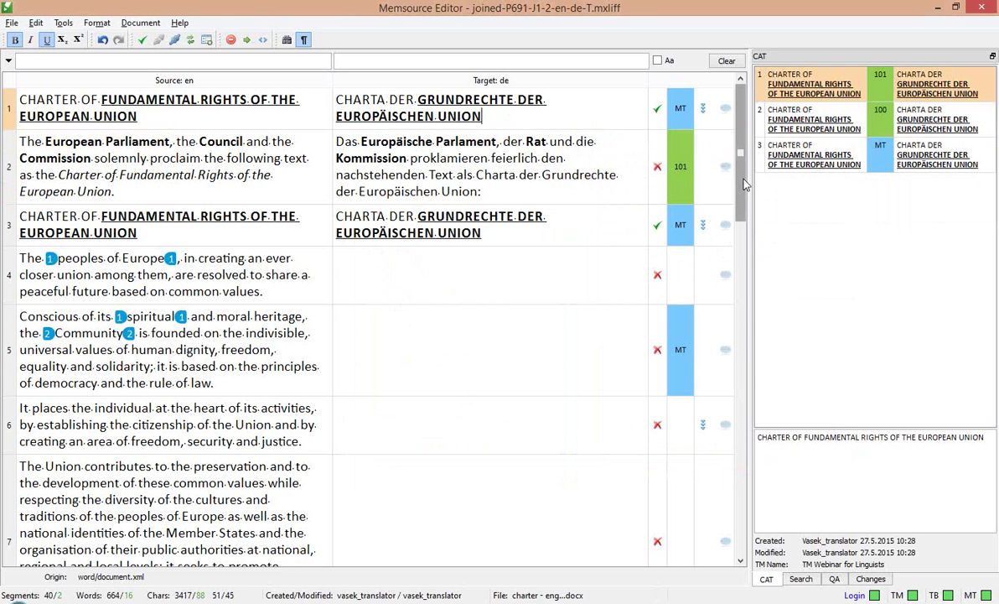
scroll(745, 251, "down", 1)
left_click_drag(744, 255, 747, 151)
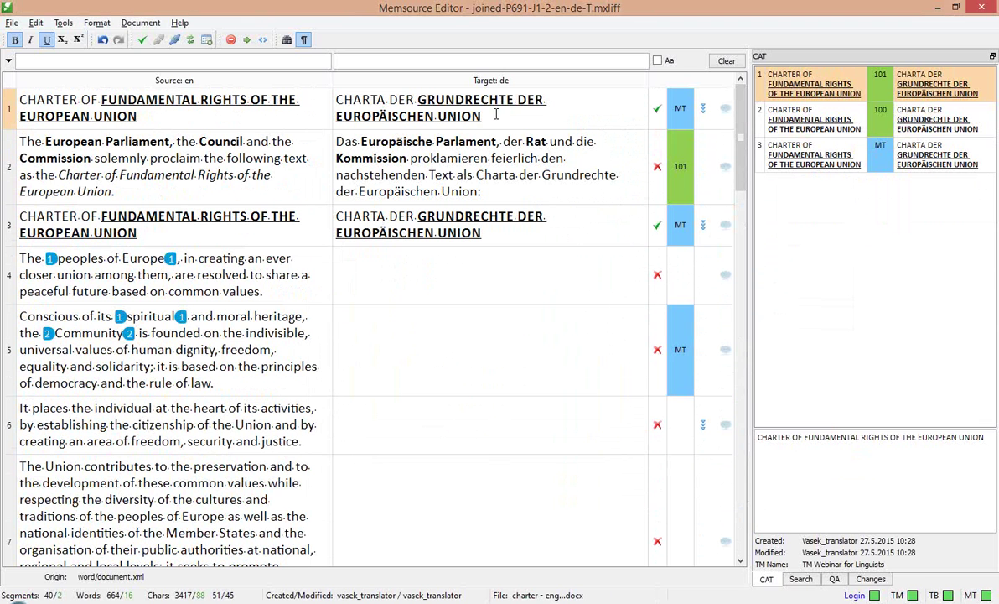
left_click_drag(337, 100, 408, 116)
left_click_drag(345, 220, 447, 233)
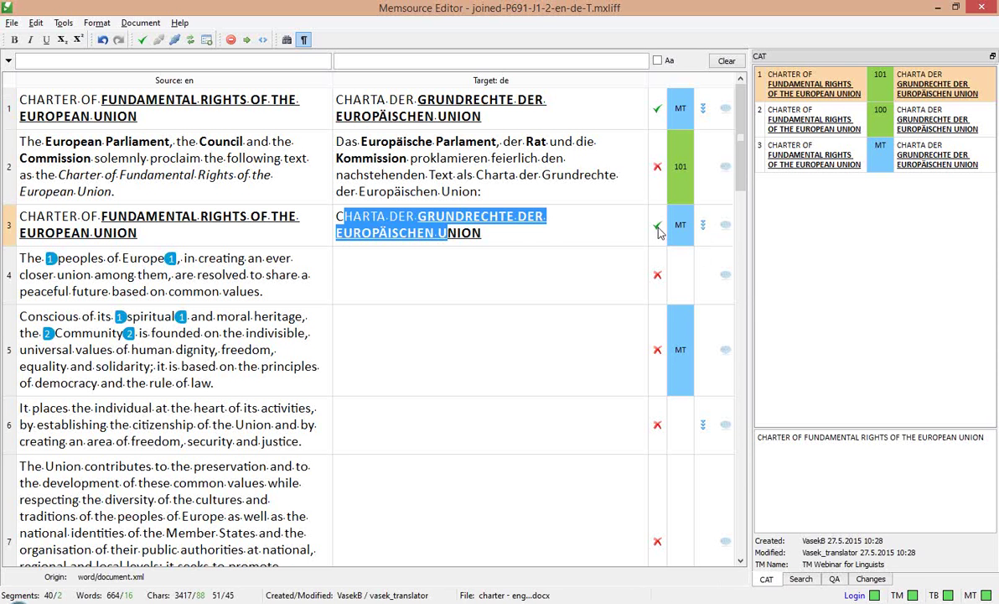
Append "EDIT THIS" to segment 3's target and confirm the segment.
left_click(552, 245)
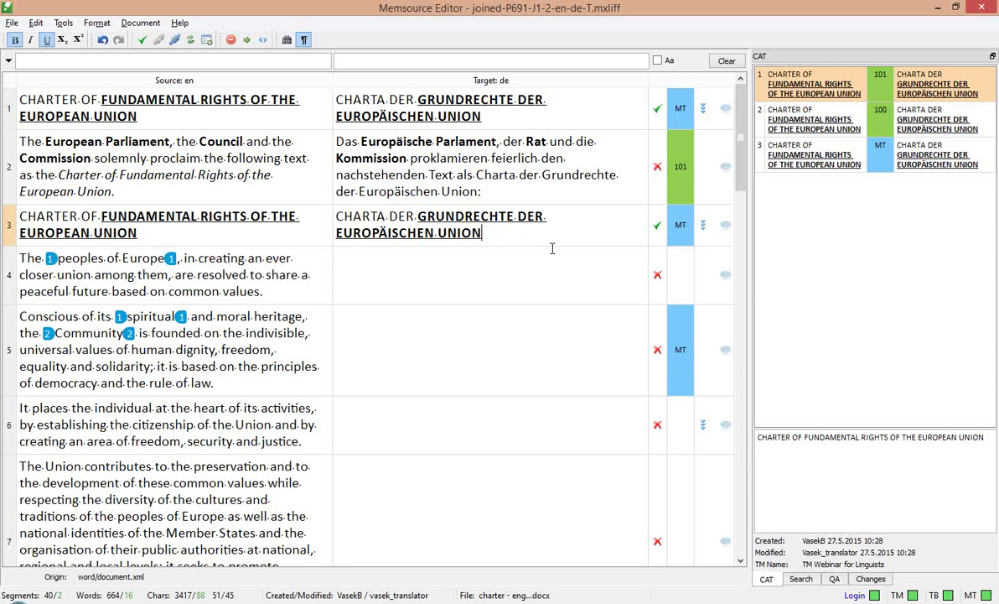
type("EDIT T")
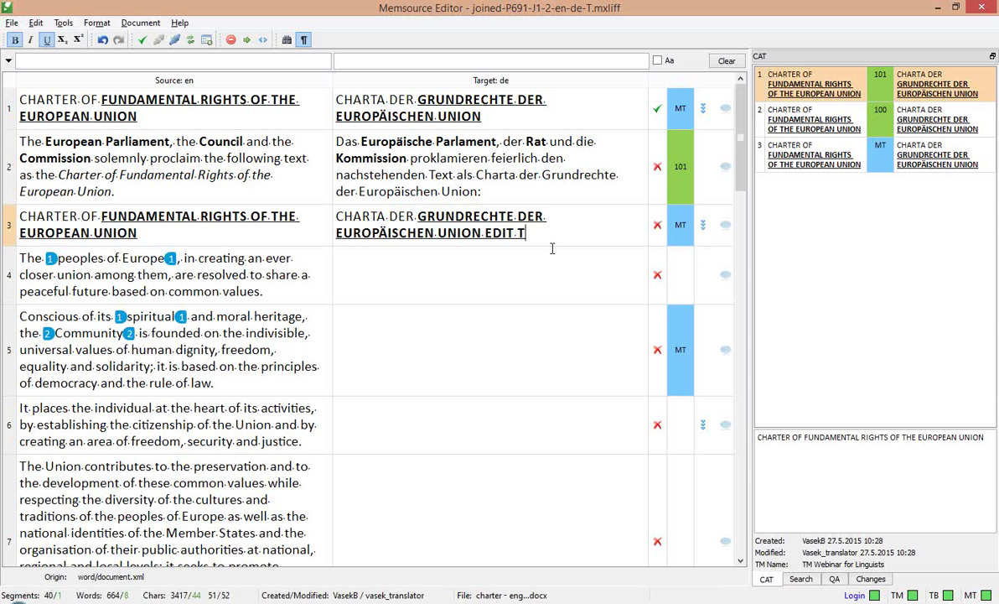
type("HIS")
key("ctrl+Return")
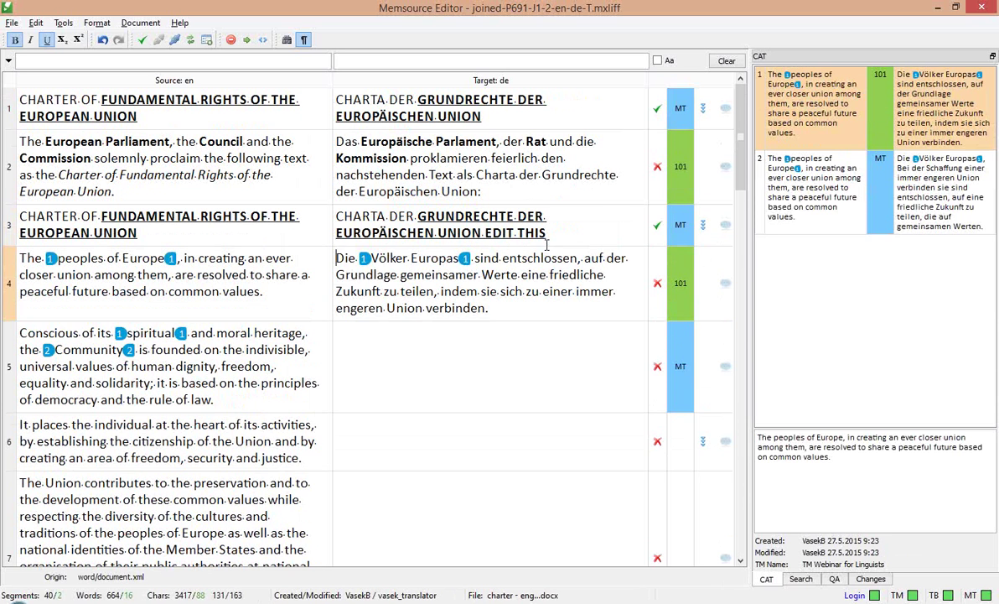
Mark segment 3 as a repetition exception, remove the word "UNION" from segment 1's target and confirm segment 1.
left_click(445, 115)
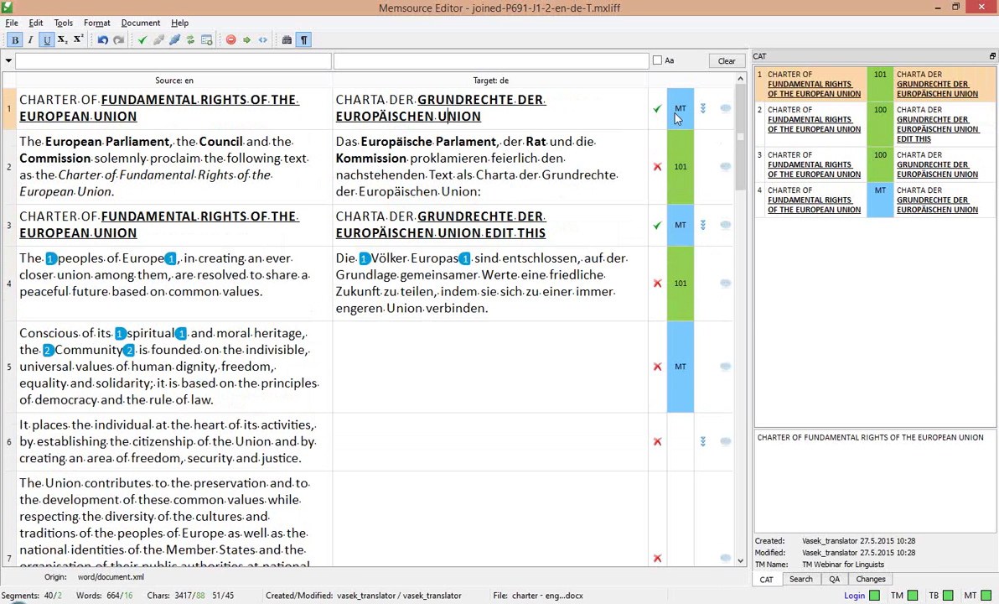
left_click(705, 227)
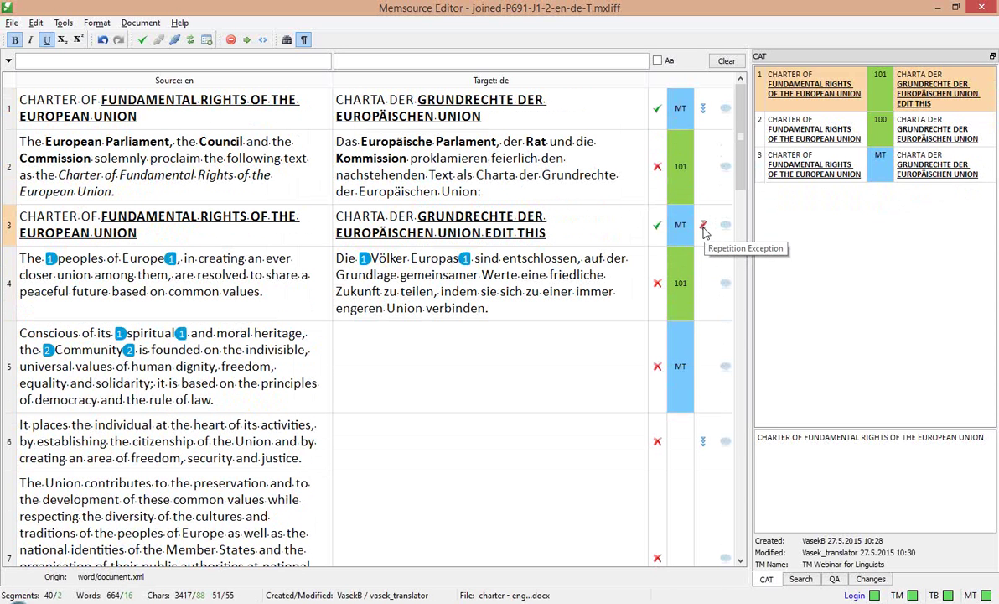
left_click(494, 118)
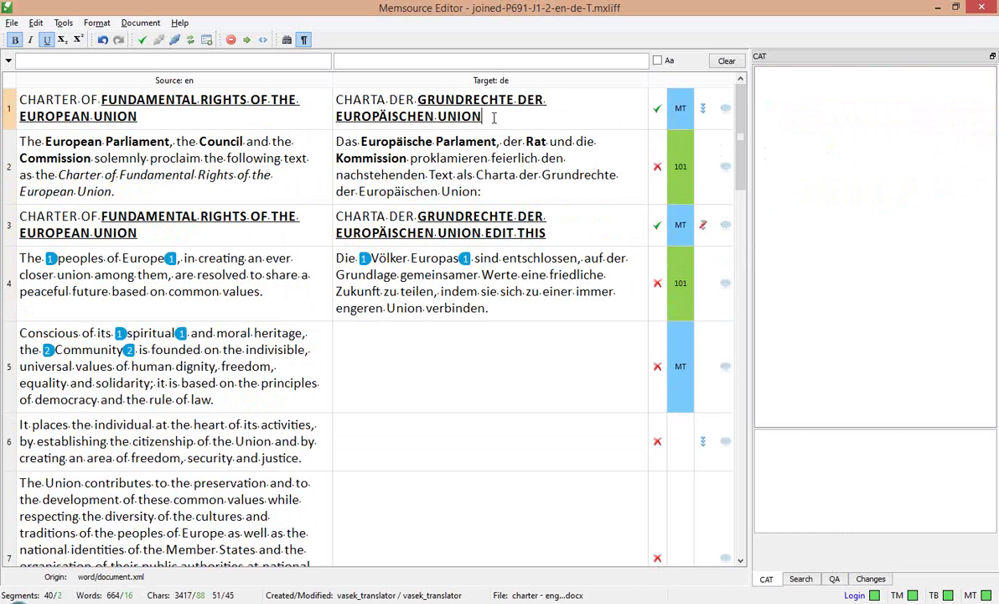
key("ctrl+BackSpace")
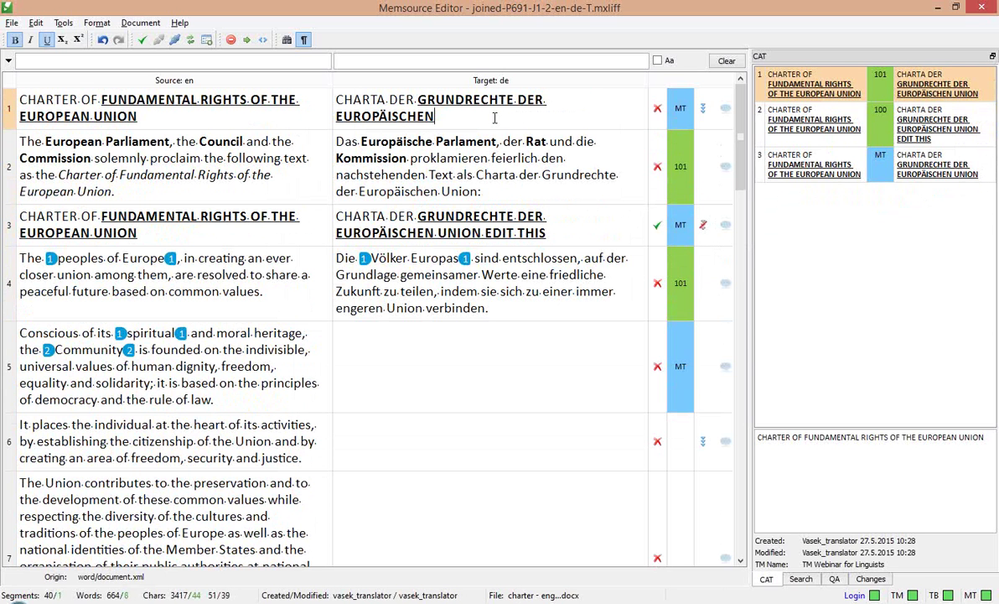
key("ctrl+Return")
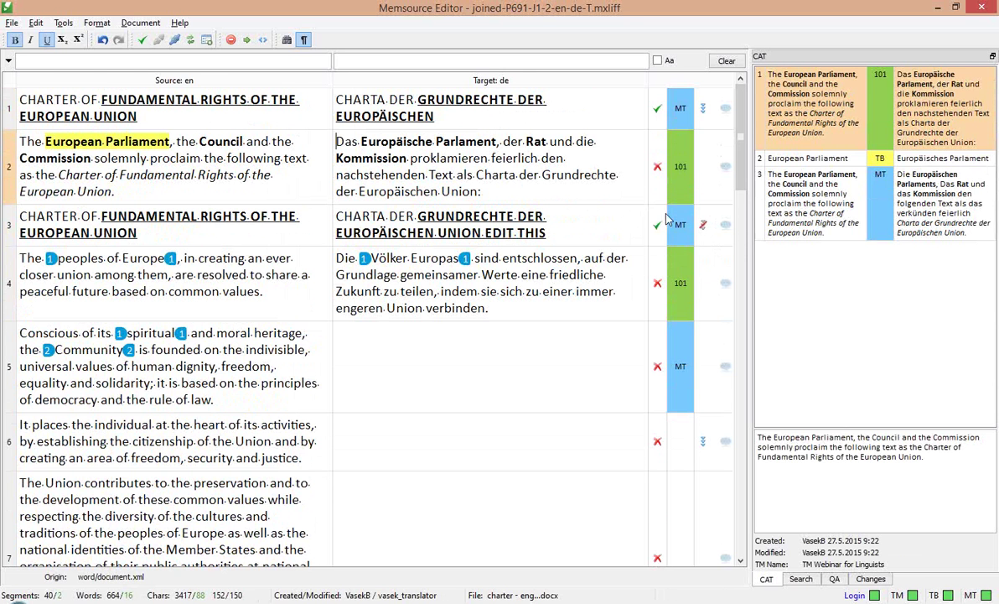
Remove segment 3's repetition exception and confirm segment 1 with the target "CHARTA DER GRUNDRECHTE DER EUROPÄISCHEN UNION".
left_click(504, 221)
scroll(451, 120, "up", 1)
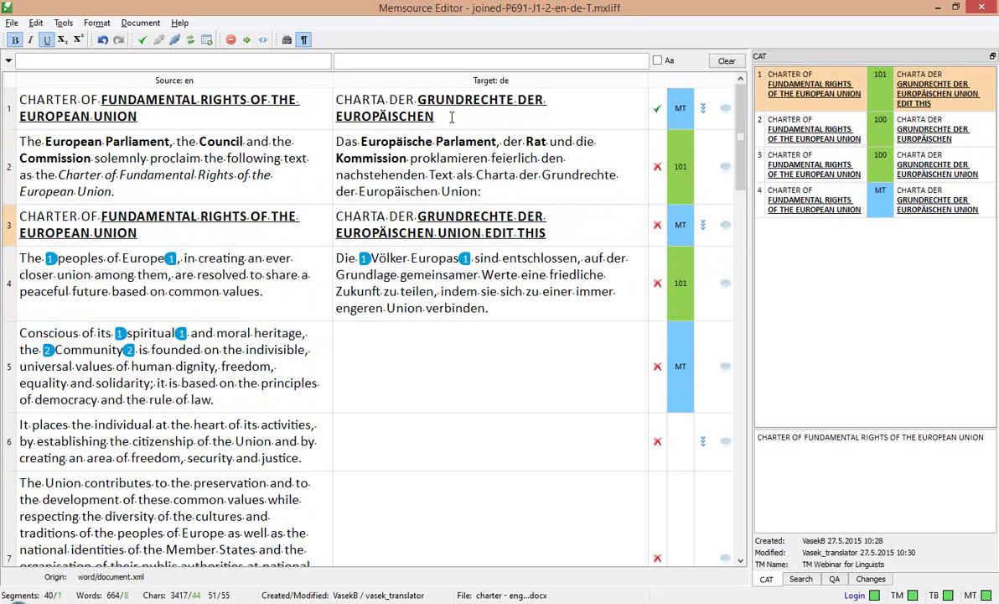
left_click(451, 117)
key("ctrl+a")
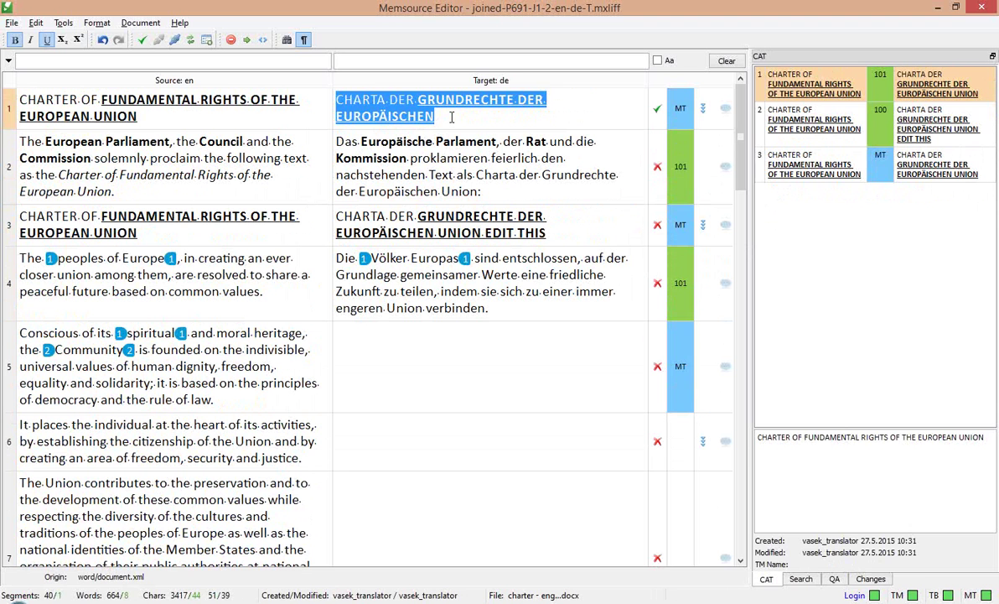
type("CHARTA DER GRUNDRECHTE DER EUROPÄISCHEN")
key("ctrl+a")
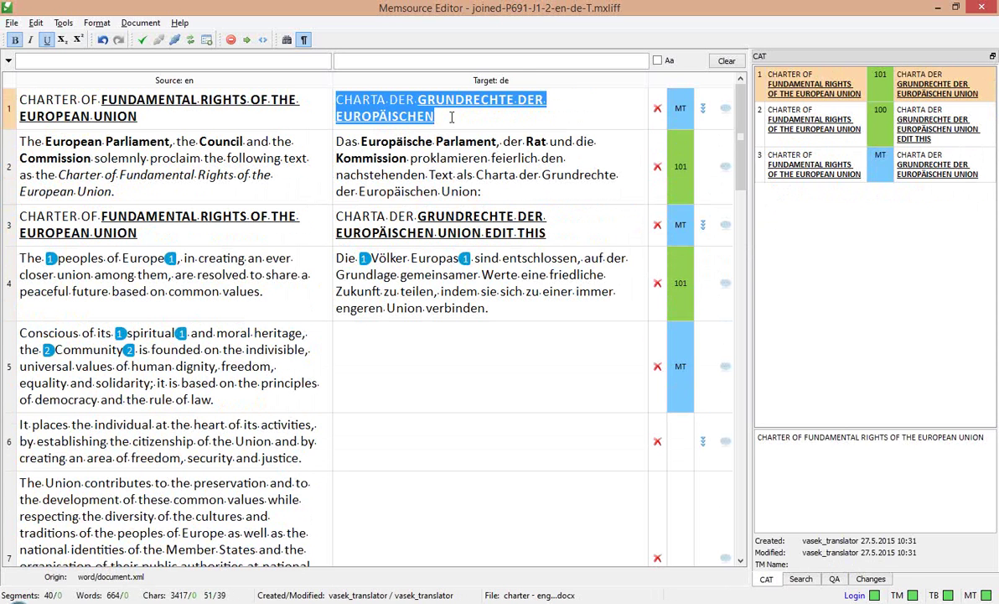
type("CHARTA DER GRUNDRECHTE DER EUROPÄISCHEN UNION EDIT THIS")
key("BackSpace")
key("BackSpace")
key("BackSpace")
key("BackSpace")
key("BackSpace")
key("BackSpace")
key("BackSpace")
key("BackSpace")
key("BackSpace")
key("BackSpace")
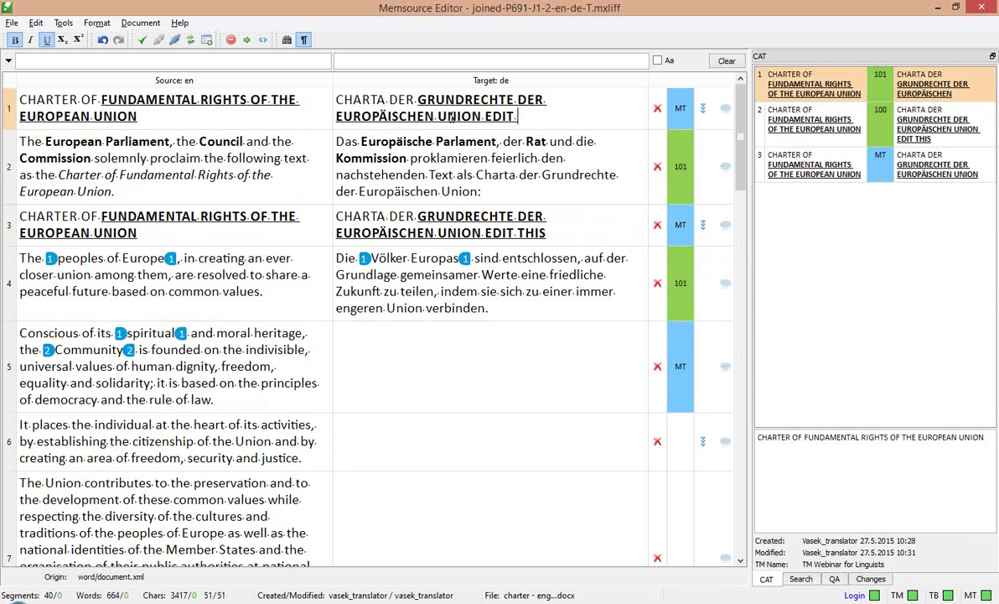
key("ctrl+Return")
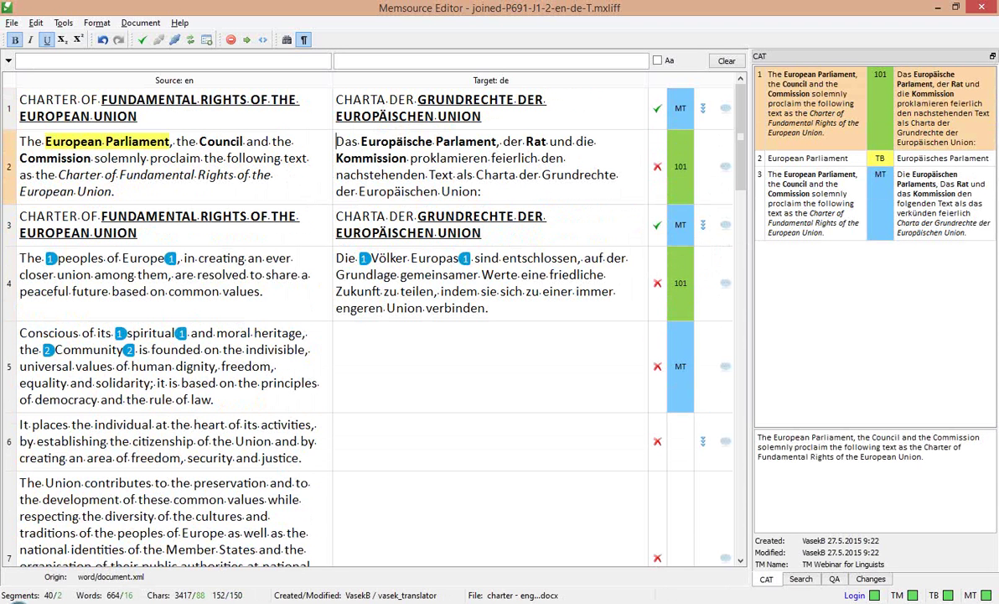
Misspell the last word of segment 4's target as "veerbinden" and move on to segment 5.
left_click(430, 313)
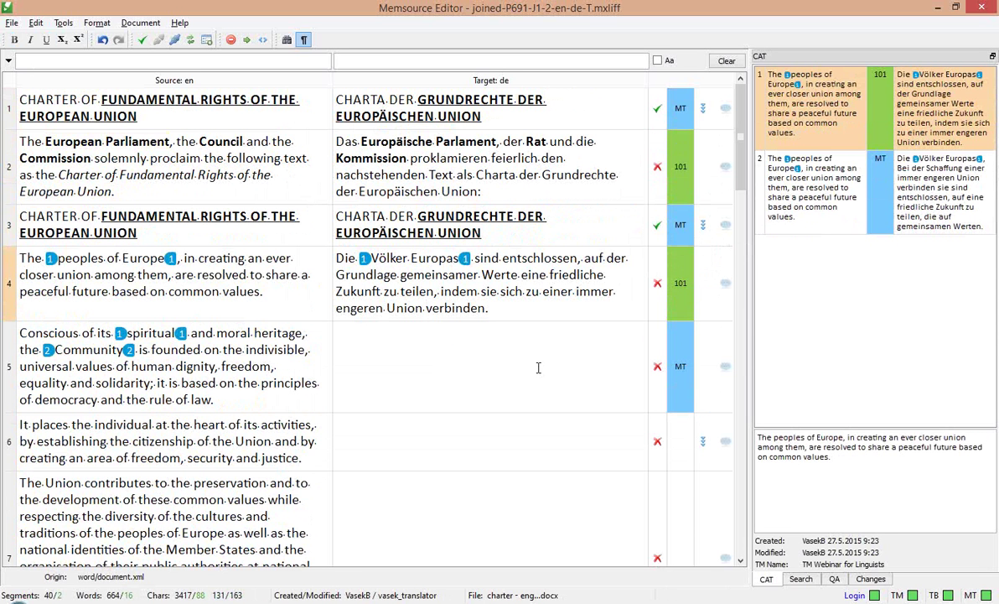
type("e")
left_click(538, 368)
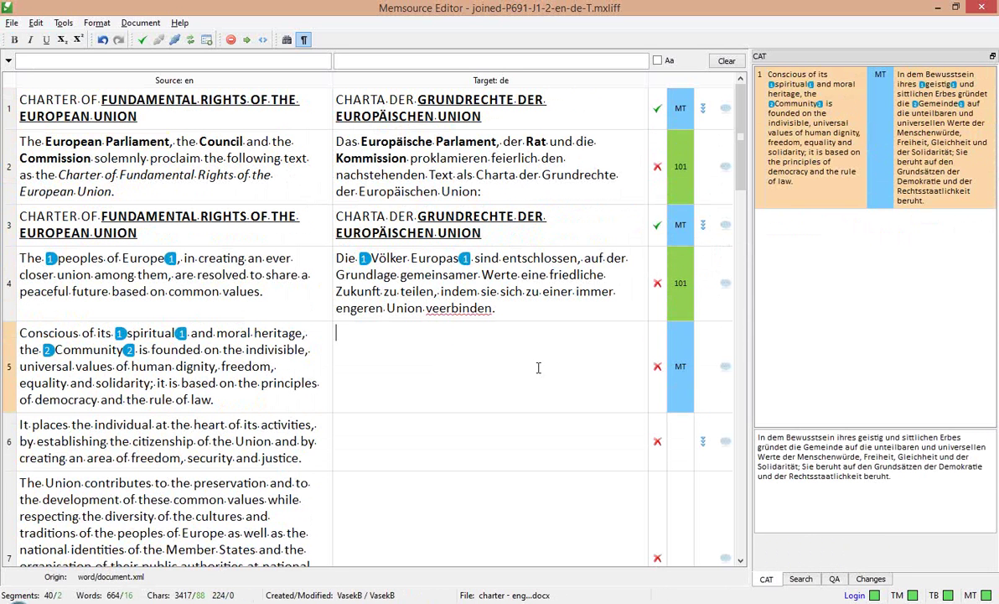
Correct the misspelled last word of segment 4's target to "verbinden".
left_click(449, 309)
right_click(458, 310)
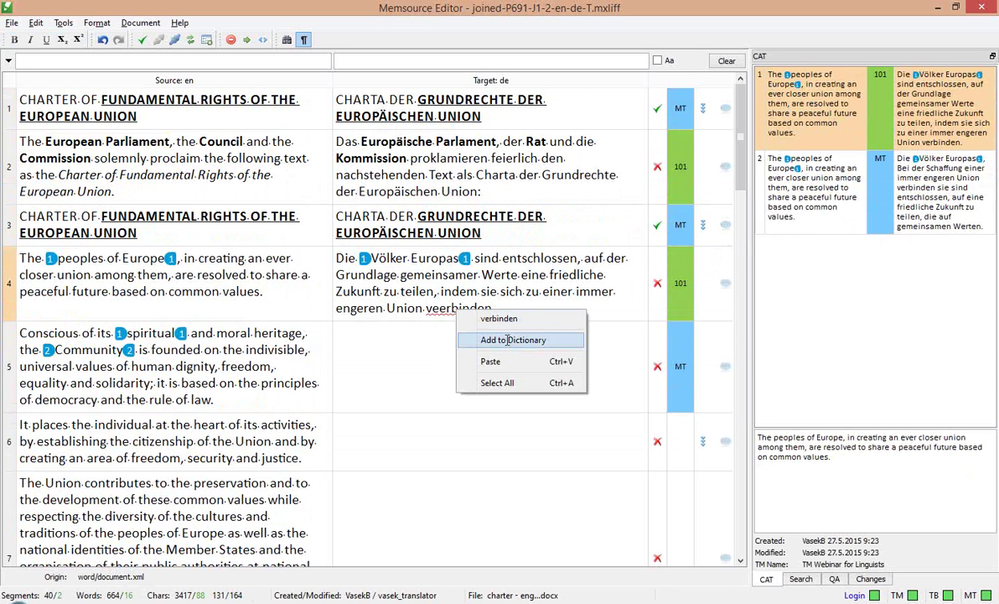
key("Escape")
left_click(430, 310)
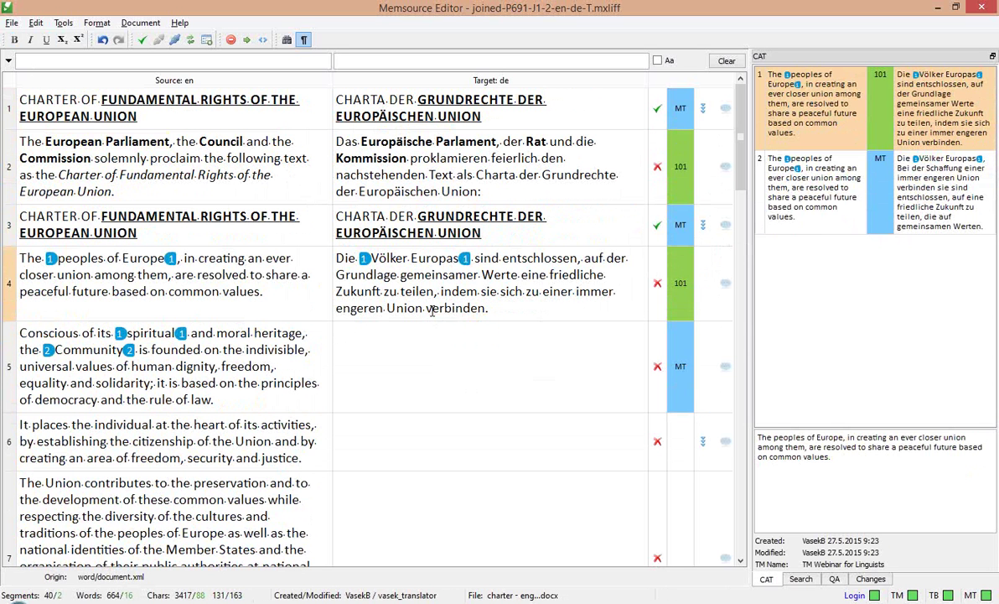
key("Delete")
Restore the editor from full screen to a floating window, reposition it and enlarge it over the browser.
double_click(110, 9)
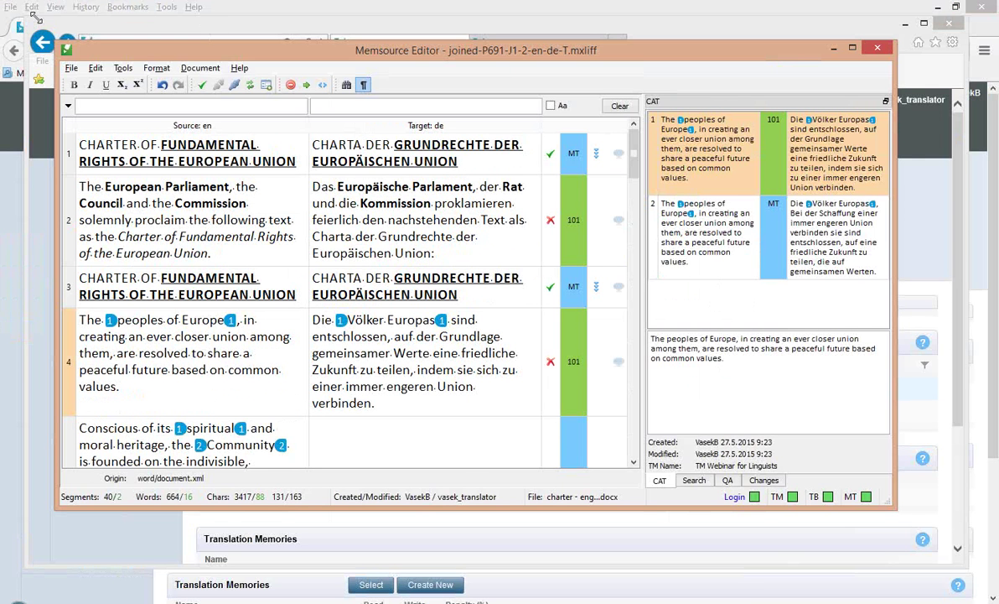
left_click_drag(54, 40, 34, 17)
left_click_drag(891, 503, 943, 557)
Review the segment editing commands, including those for inserting, creating, expanding and removing tags.
left_click(76, 45)
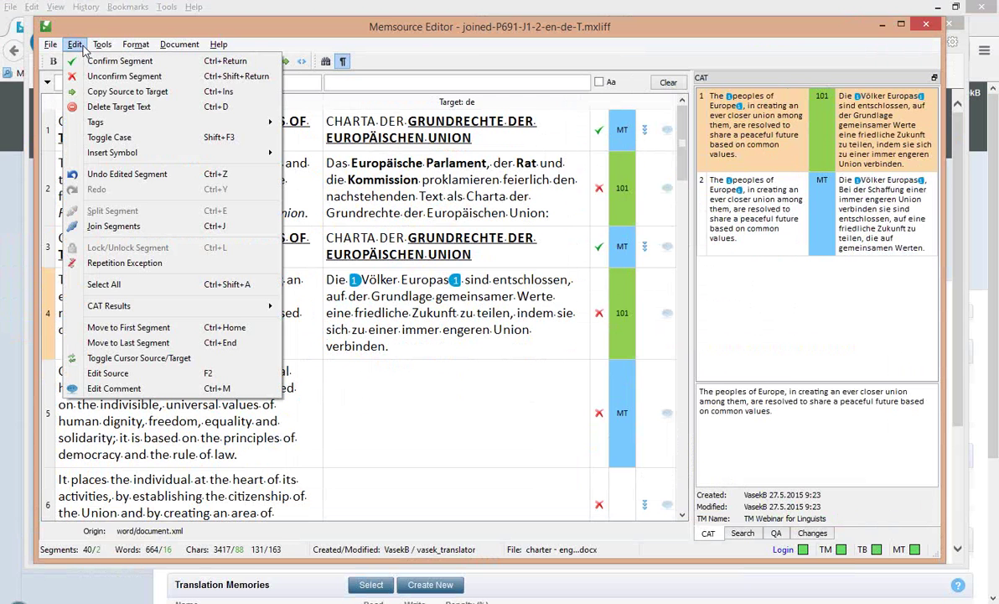
mouse_move(90, 48)
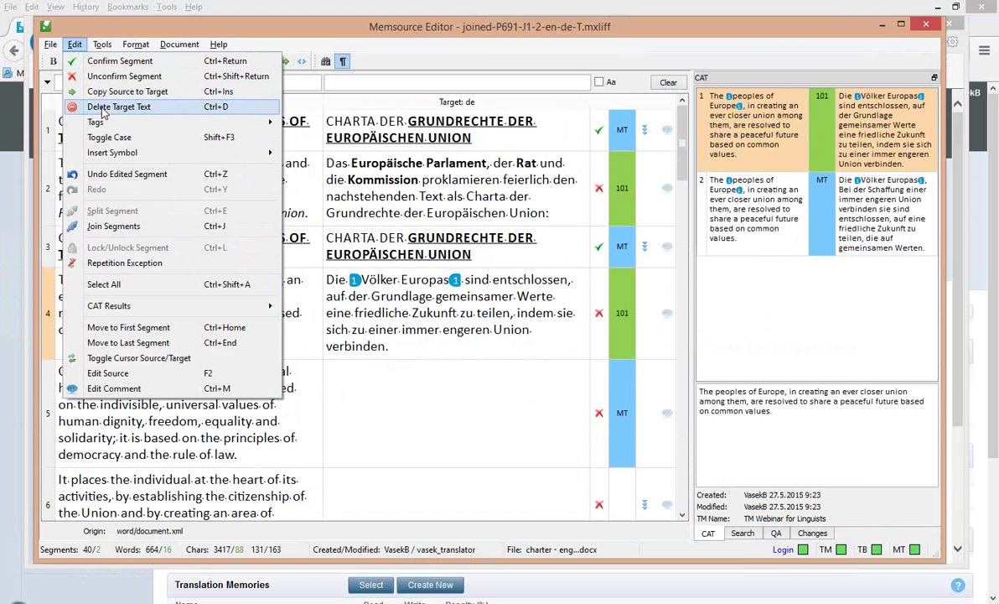
mouse_move(107, 128)
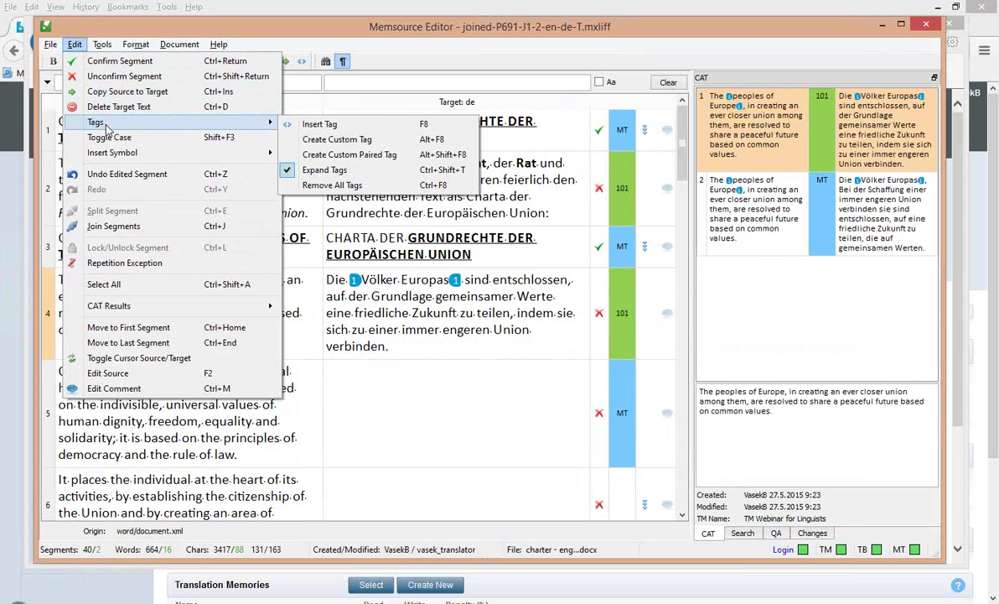
left_click(339, 345)
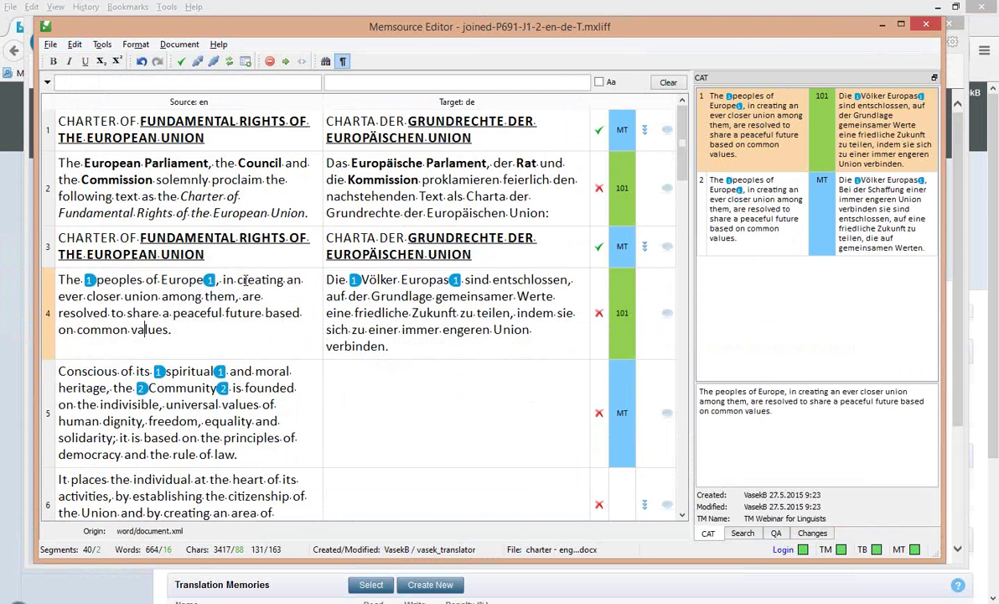
Delete both tags around "Völker Europas" in segment 4's target.
left_click_drag(353, 279, 466, 286)
left_click(466, 286)
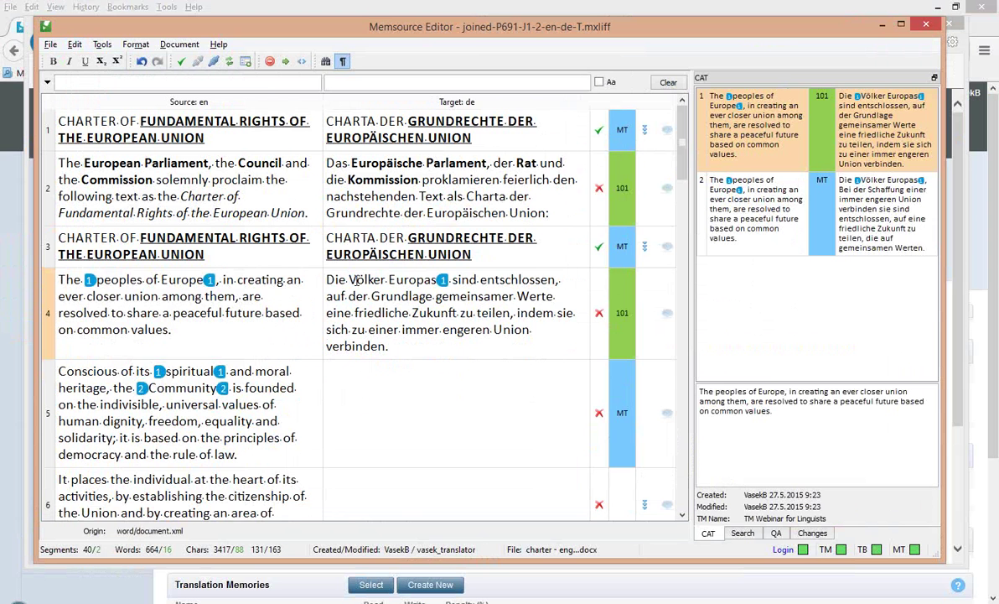
key("Delete")
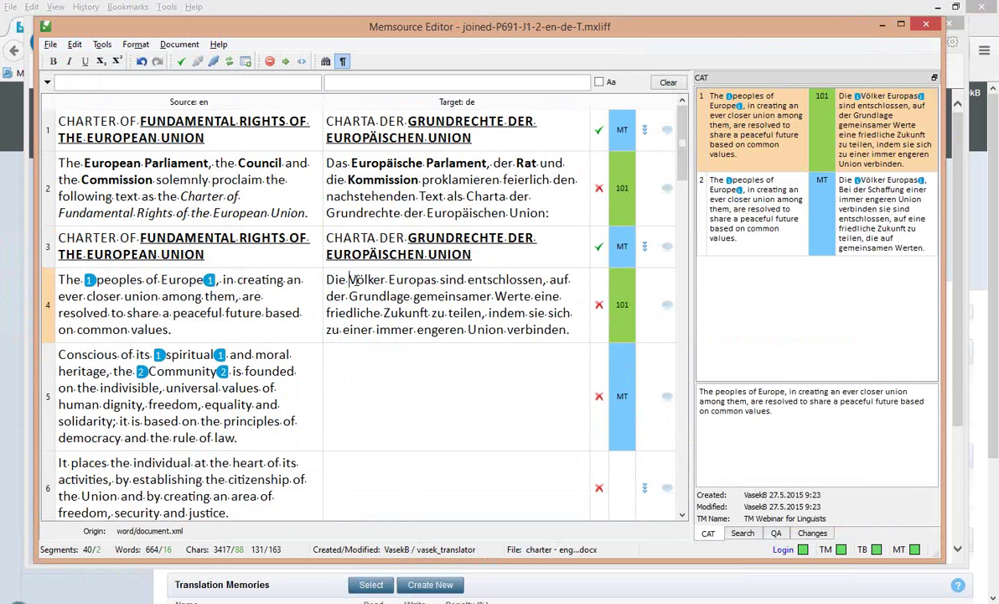
Reinsert the opening tag before "Völker" and the closing tag after "Europas" in segment 4's target, one at a time.
key("F8")
key("Right")
key("ctrl+Right")
key("ctrl+Right")
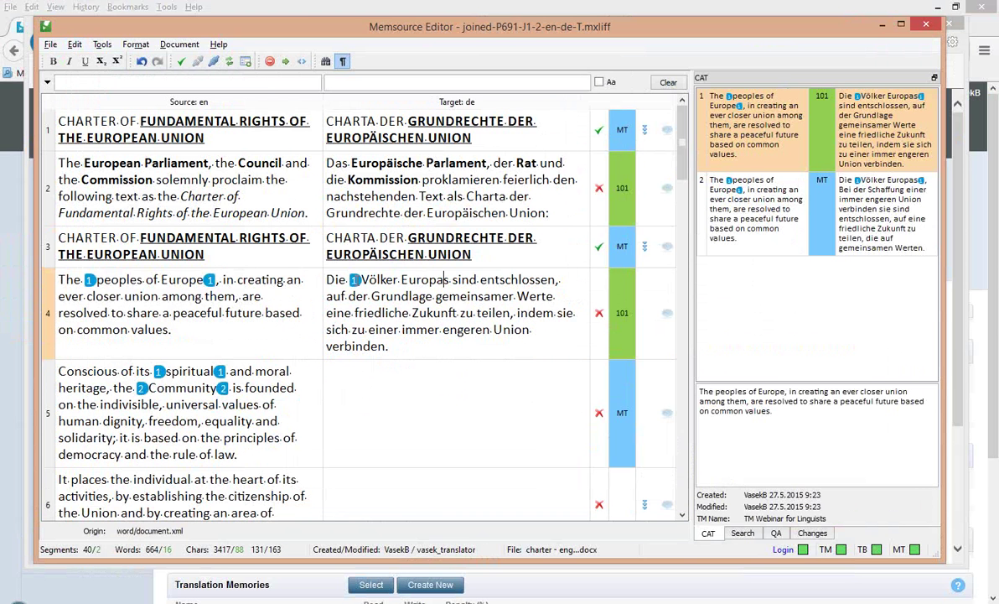
key("F8")
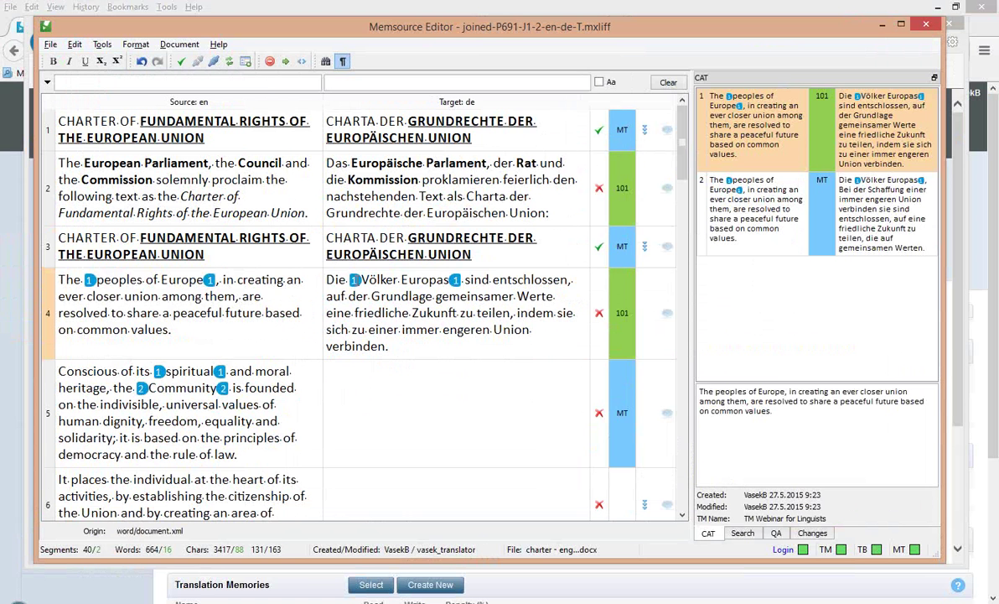
Remove both tags again from segment 4's target and wrap the selected words "Völker Europas" in the tag pair at once.
key("BackSpace")
key("ctrl+Left")
key("ctrl+Left")
key("BackSpace")
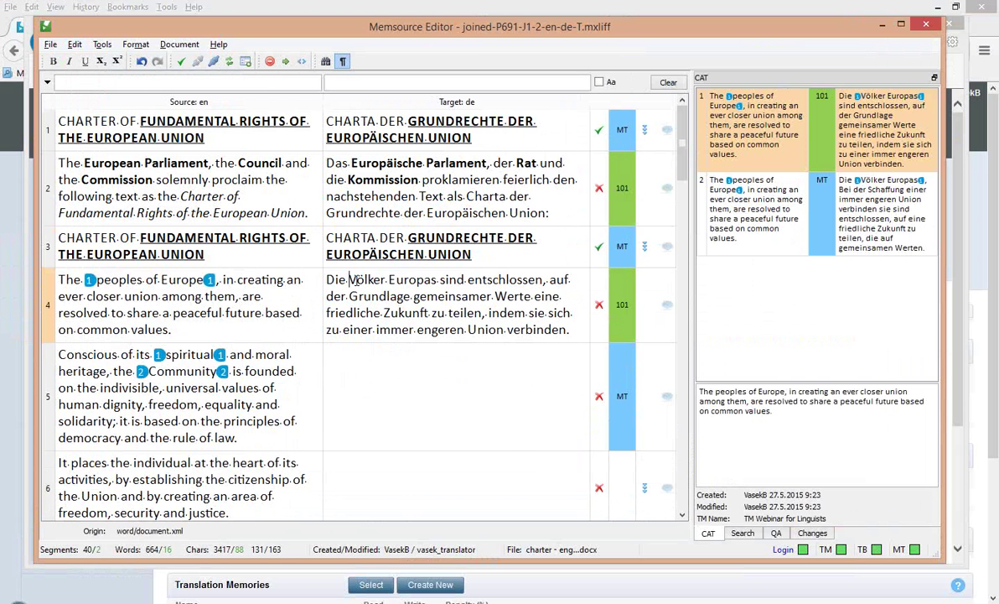
left_click_drag(350, 279, 437, 280)
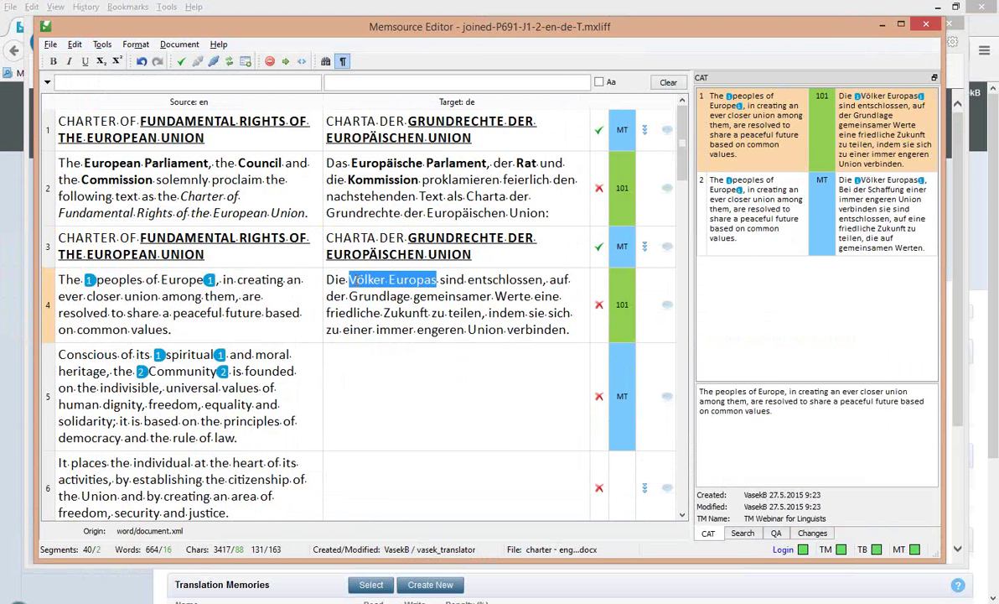
key("ctrl+alt+Down")
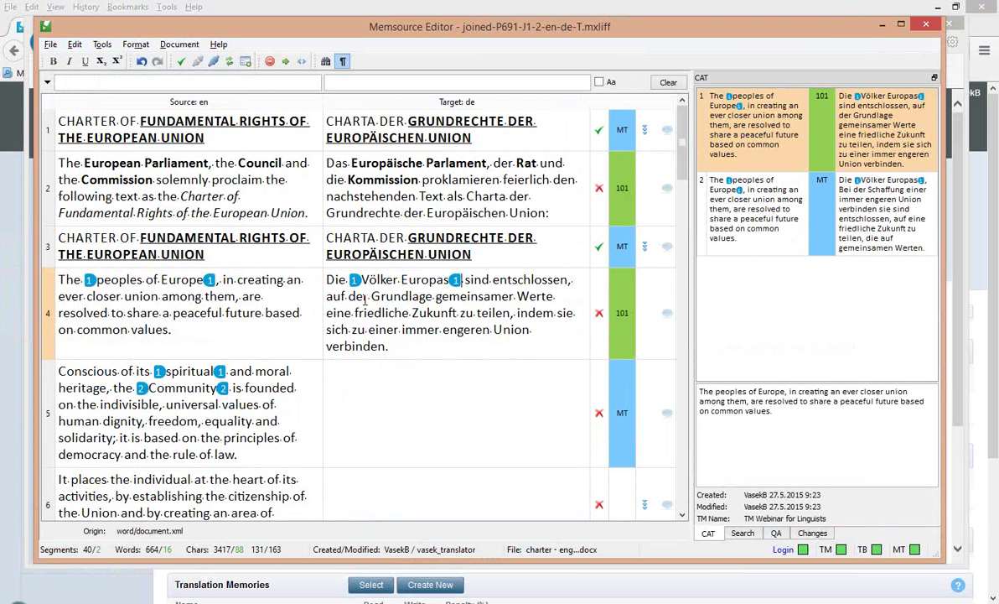
Switch to the web browser, search for "memsource keyboard shortcuts" in a new tab and open the Memsource wiki's Keyboard Shortcuts page.
left_click(210, 10)
key("ctrl+l")
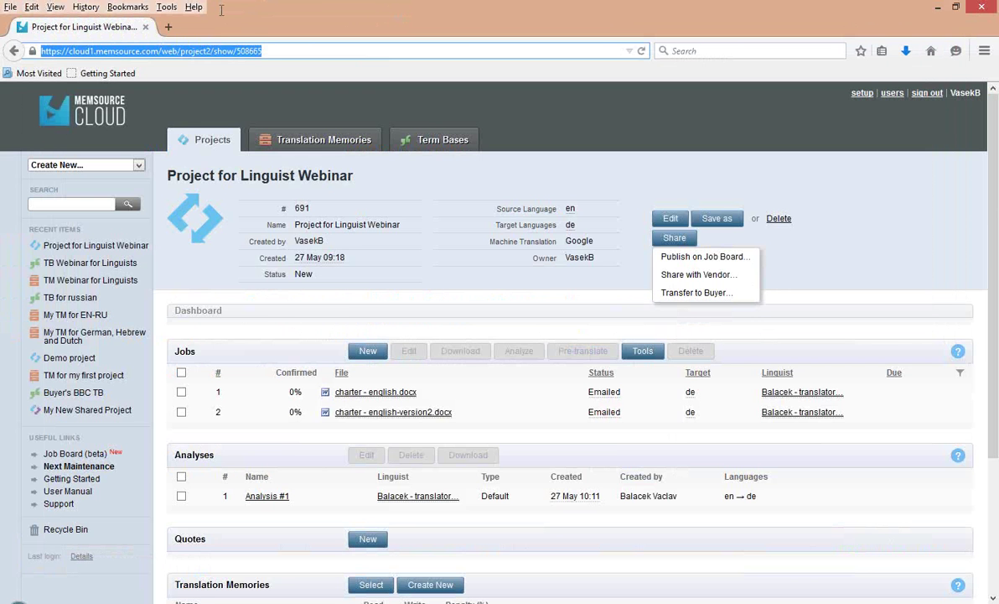
key("ctrl+t")
type("memsour")
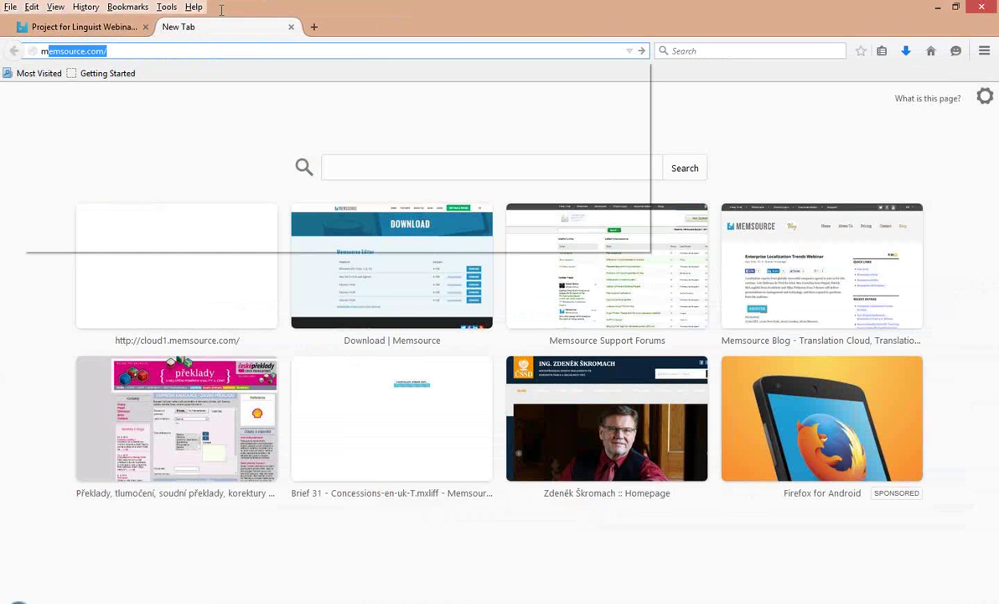
type("ce keyboard shor")
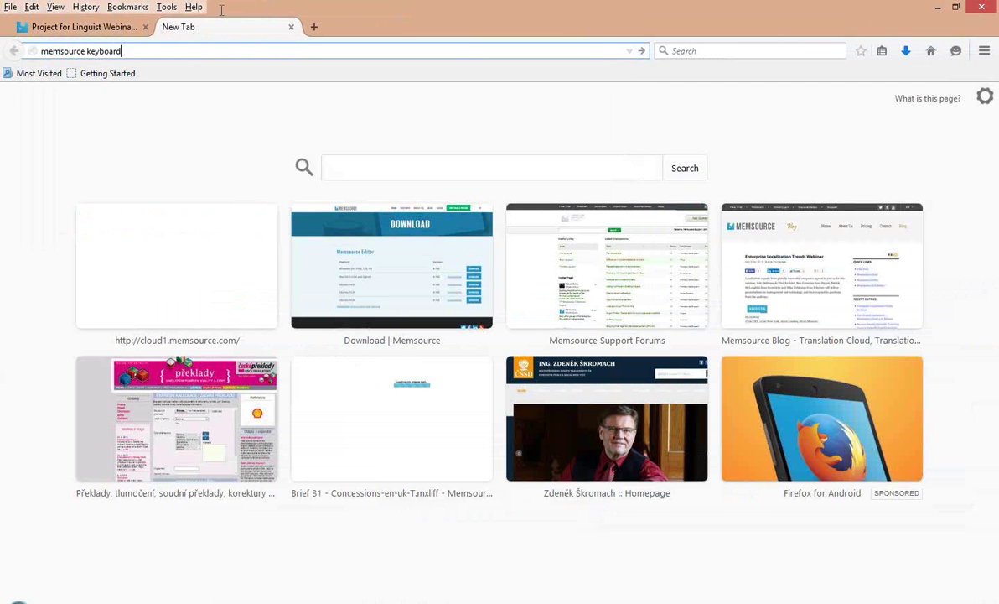
type("tcuts")
key("Return")
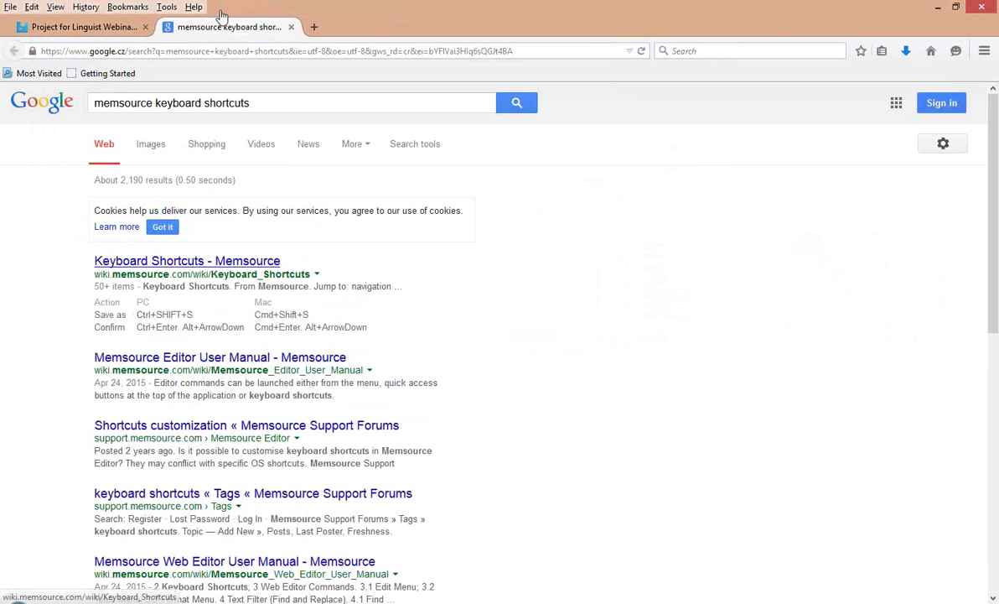
left_click(210, 261)
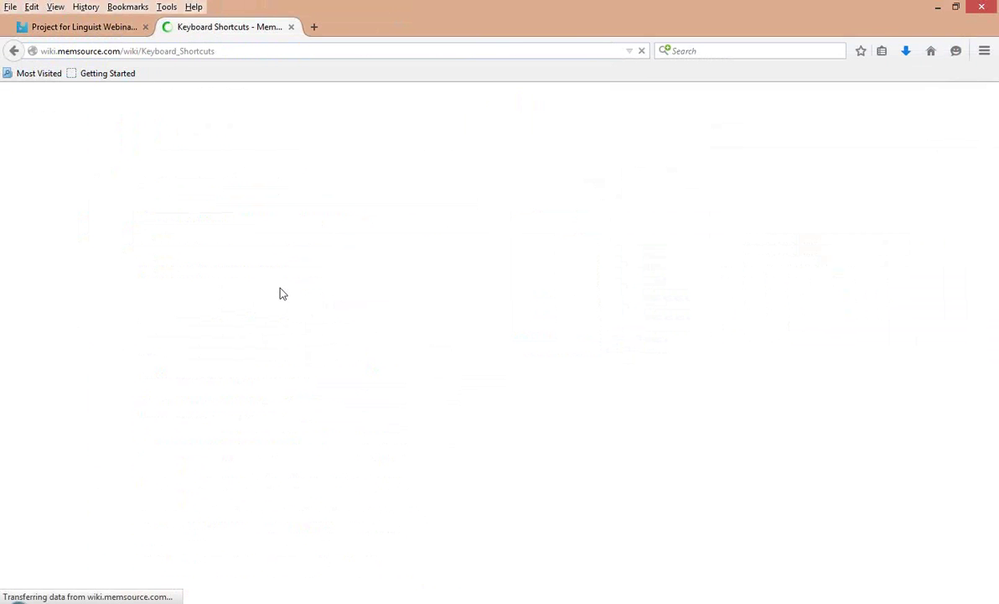
Look through the keyboard shortcuts table for PC, Mac and Web, and select the wiki page's address.
scroll(469, 339, "down", 2)
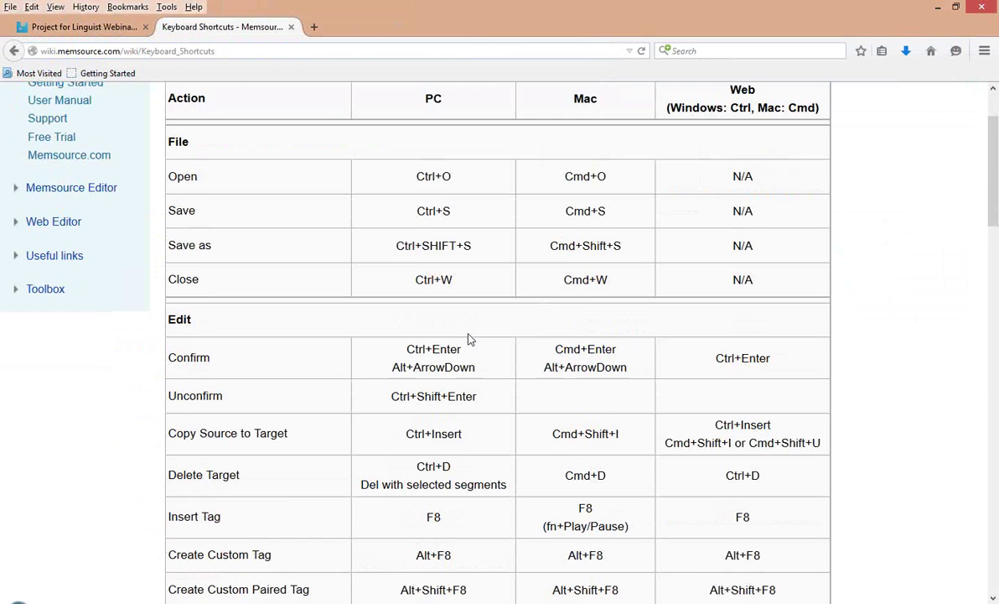
scroll(517, 361, "up", 2)
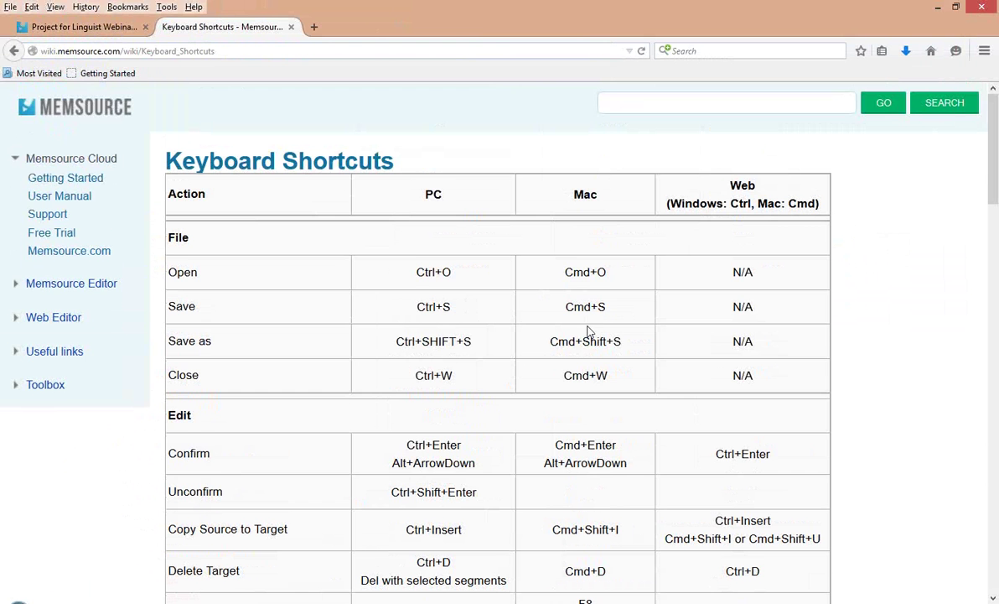
scroll(609, 371, "down", 4)
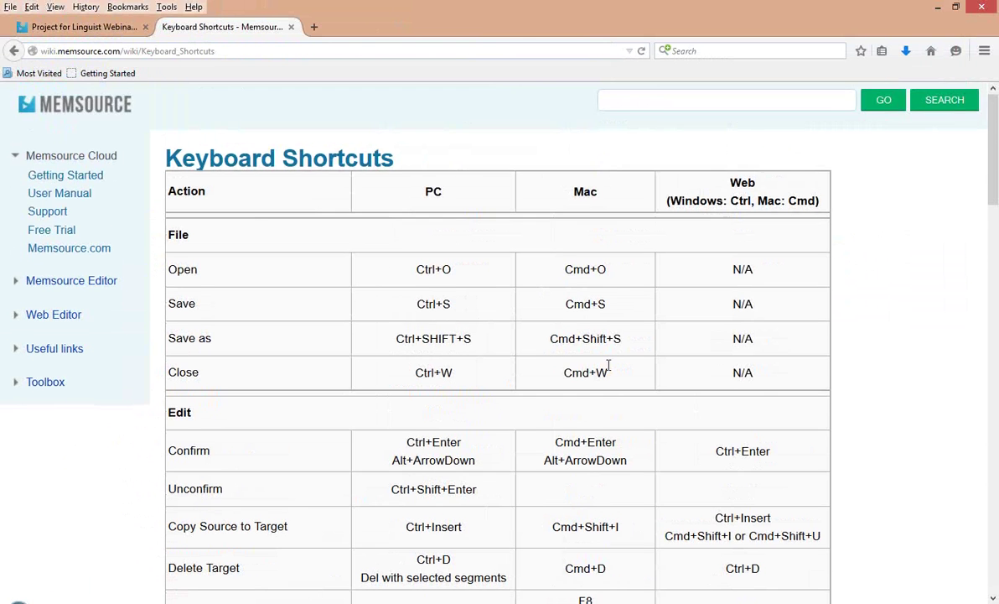
scroll(620, 377, "down", 10)
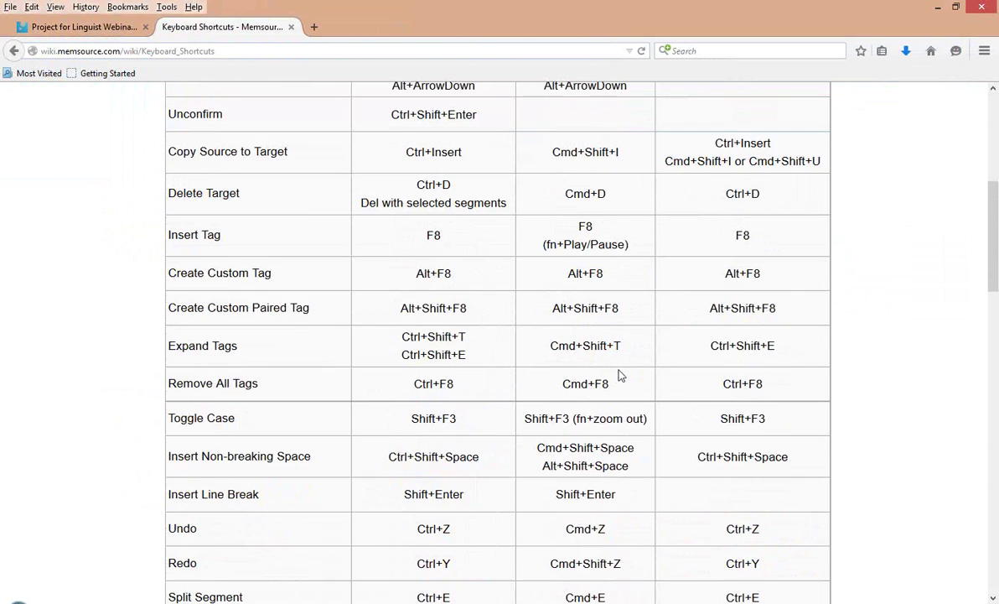
scroll(524, 362, "down", 4)
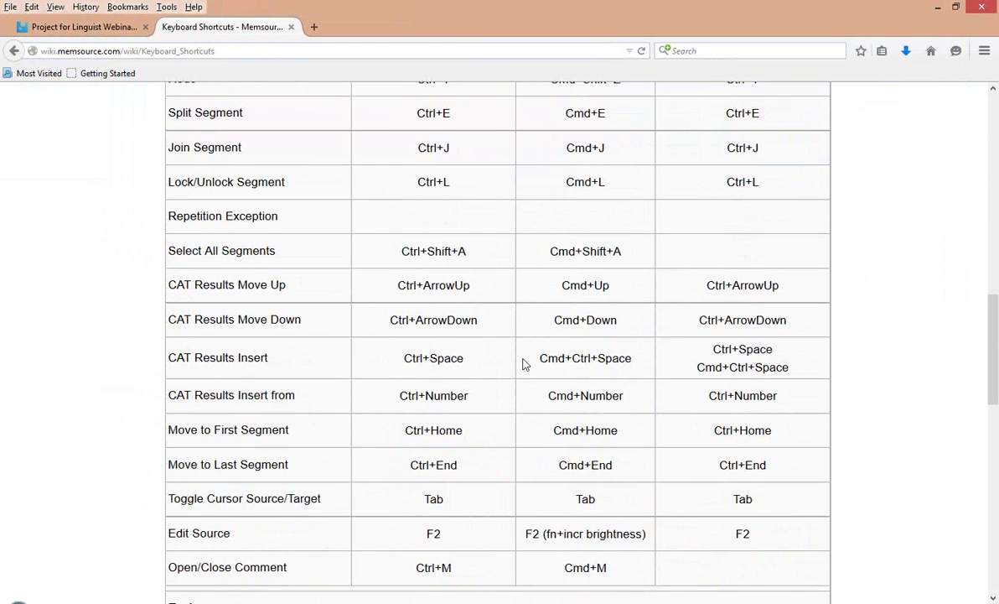
scroll(524, 361, "up", 11)
left_click(225, 51)
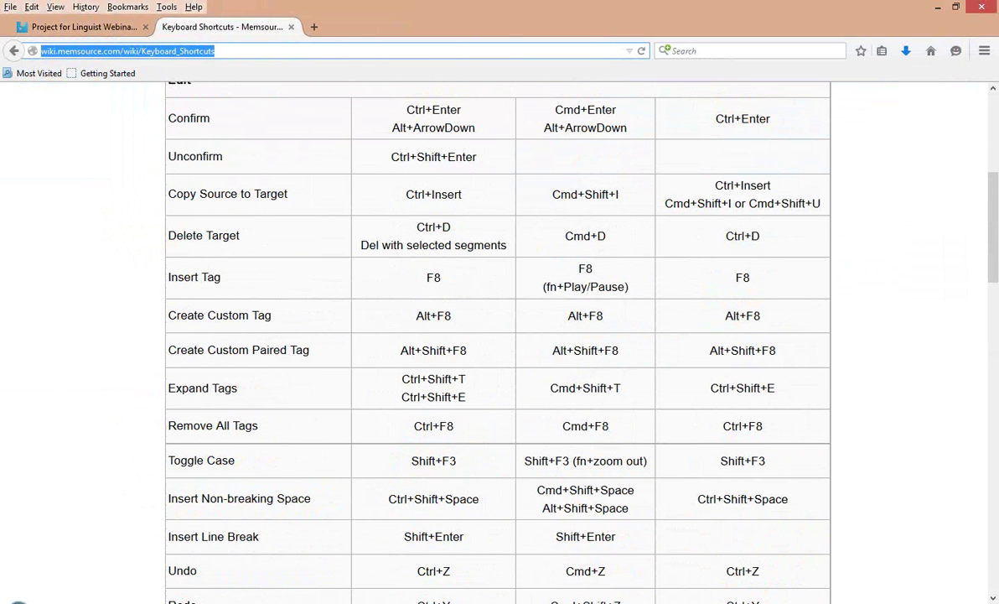
key("alt+Tab")
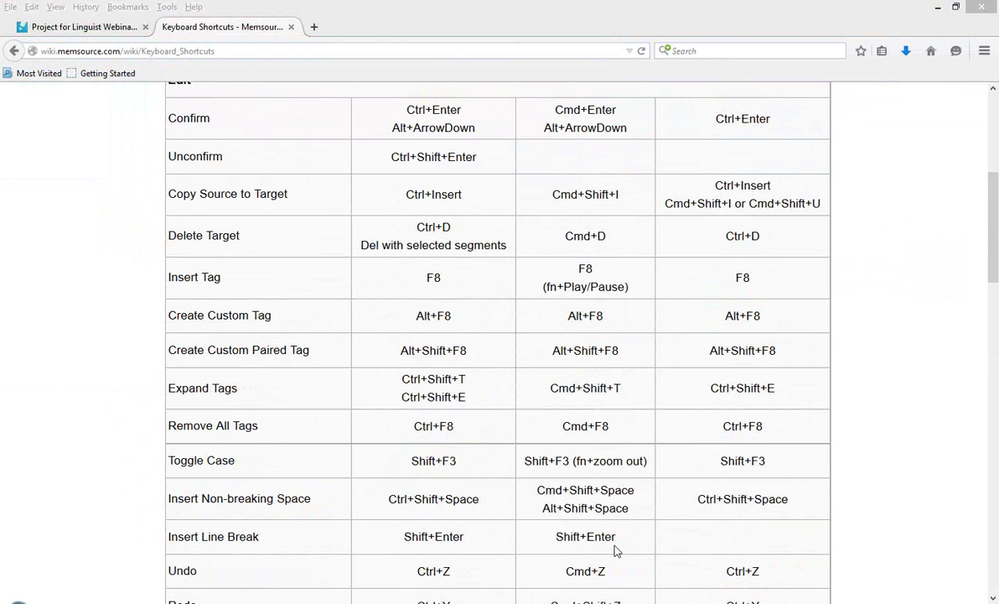
left_click(567, 467)
scroll(565, 474, "up", 3)
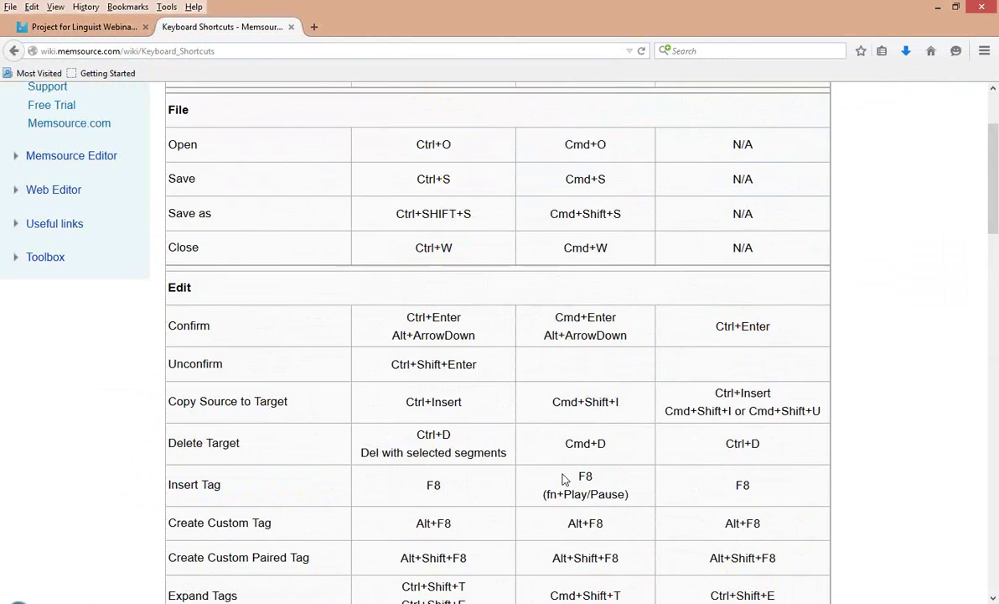
scroll(566, 480, "up", 3)
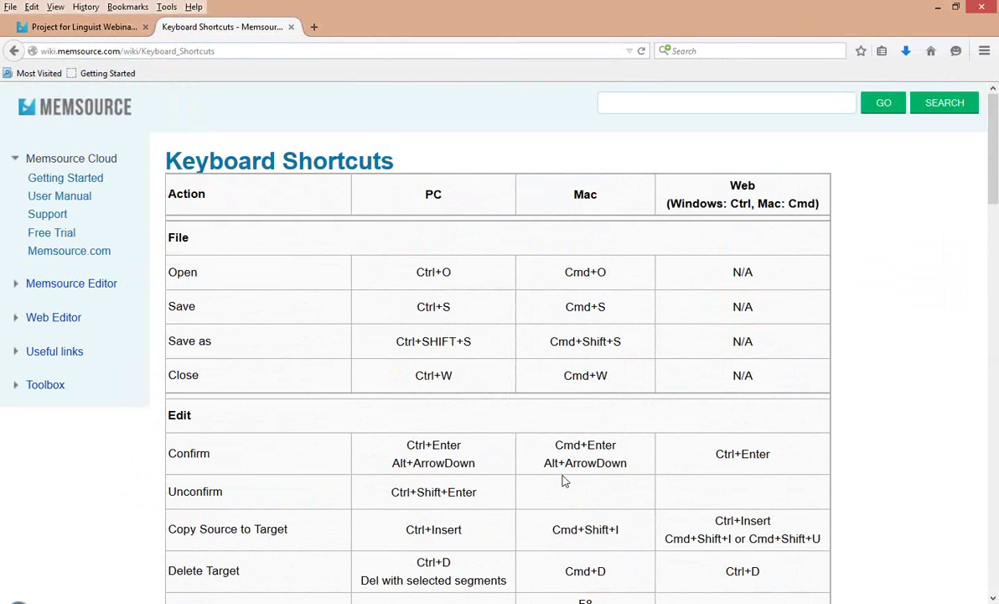
Return to Memsource Editor and review the editing commands for undoing, splitting, joining, locking and selecting segments.
key("alt+Tab")
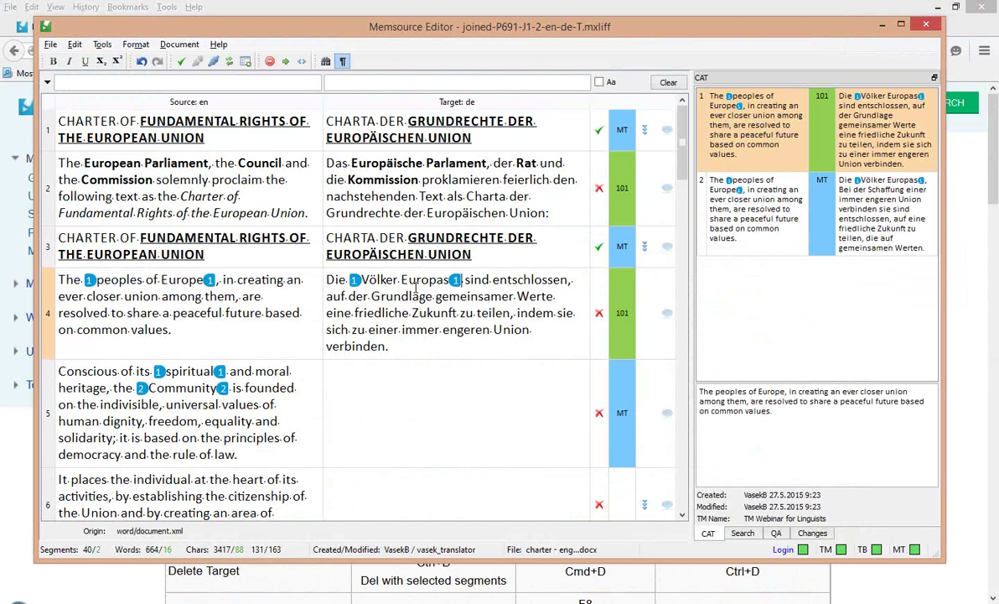
left_click(101, 45)
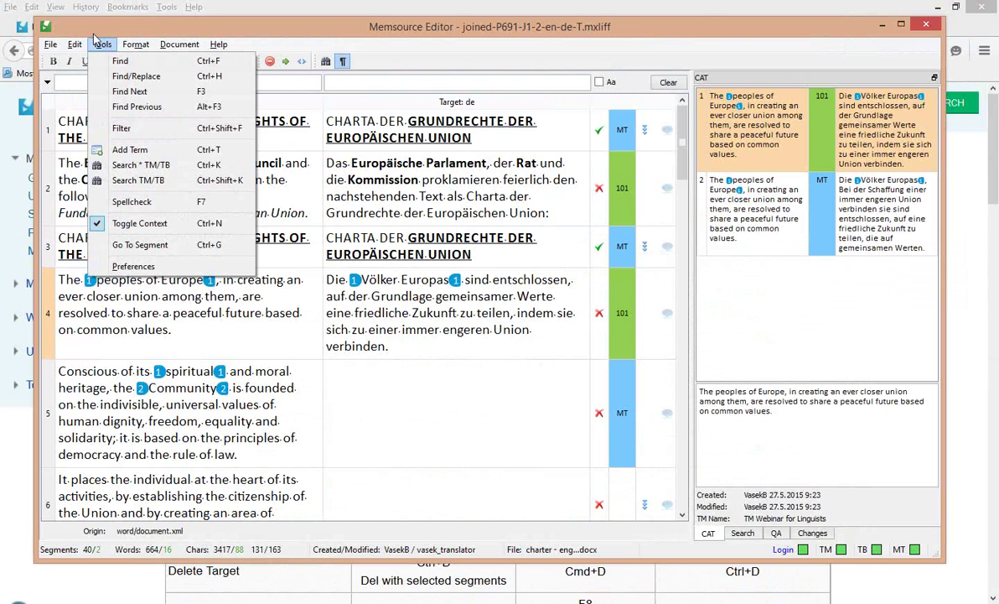
left_click(75, 46)
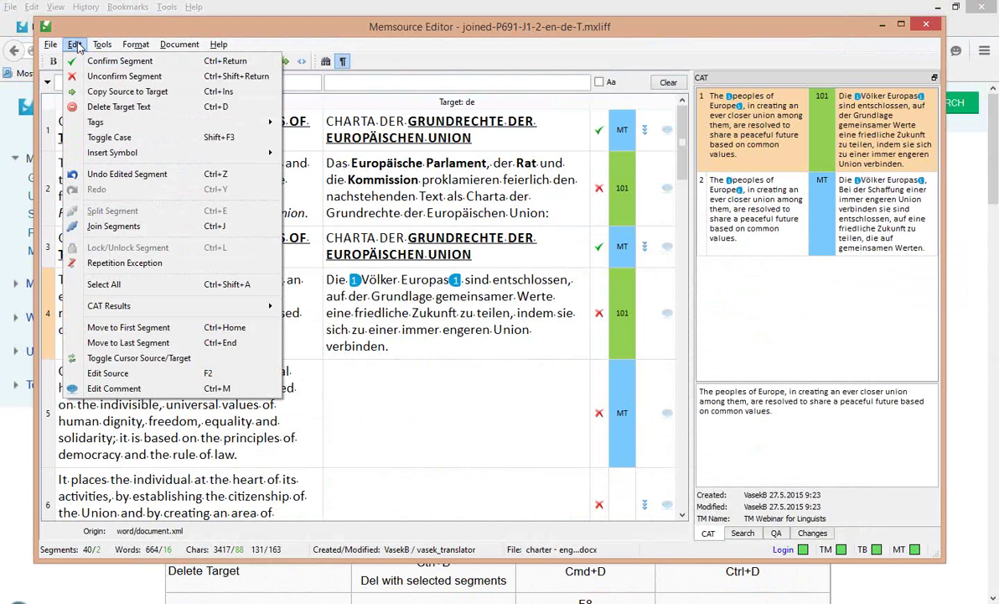
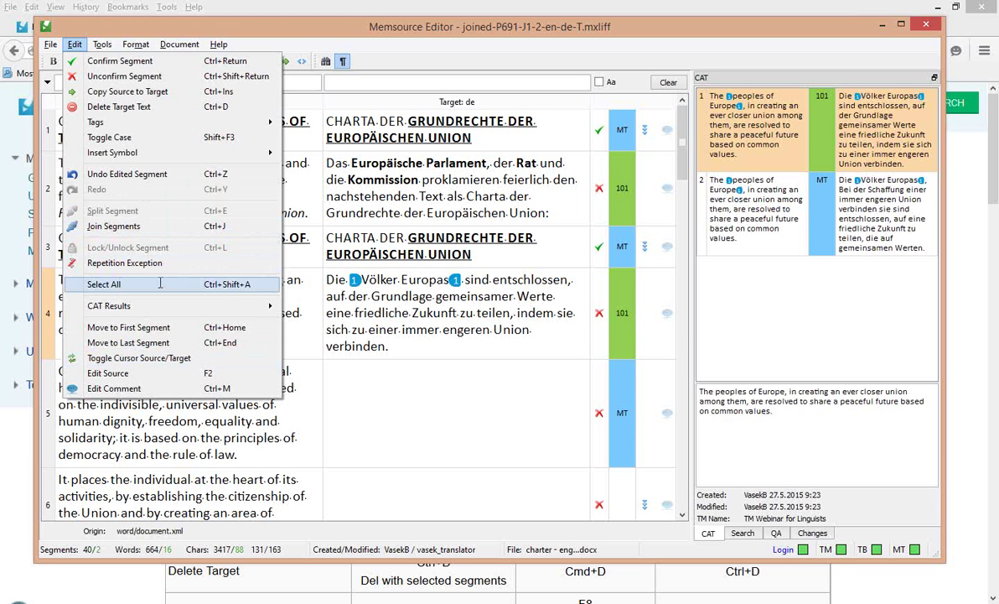
left_click(384, 389)
Go to segment 5 and select all segments of the document.
scroll(382, 398, "down", 1)
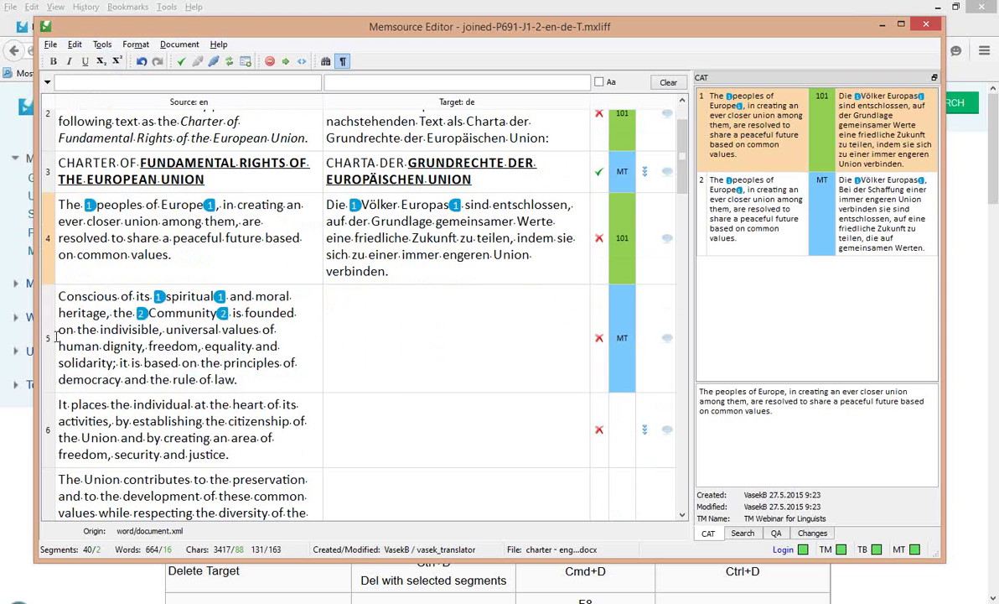
left_click(318, 390)
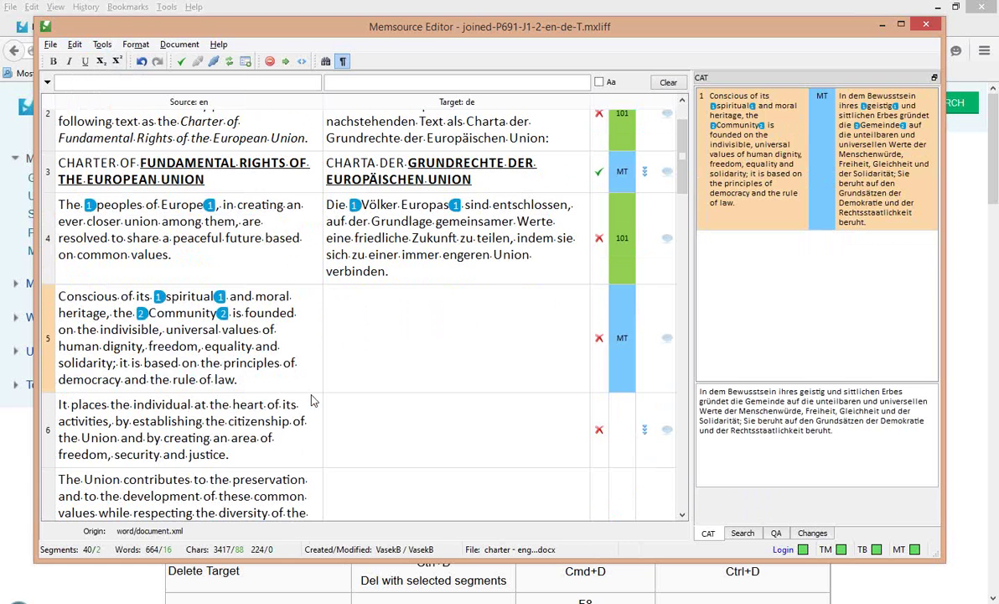
key("ctrl+a")
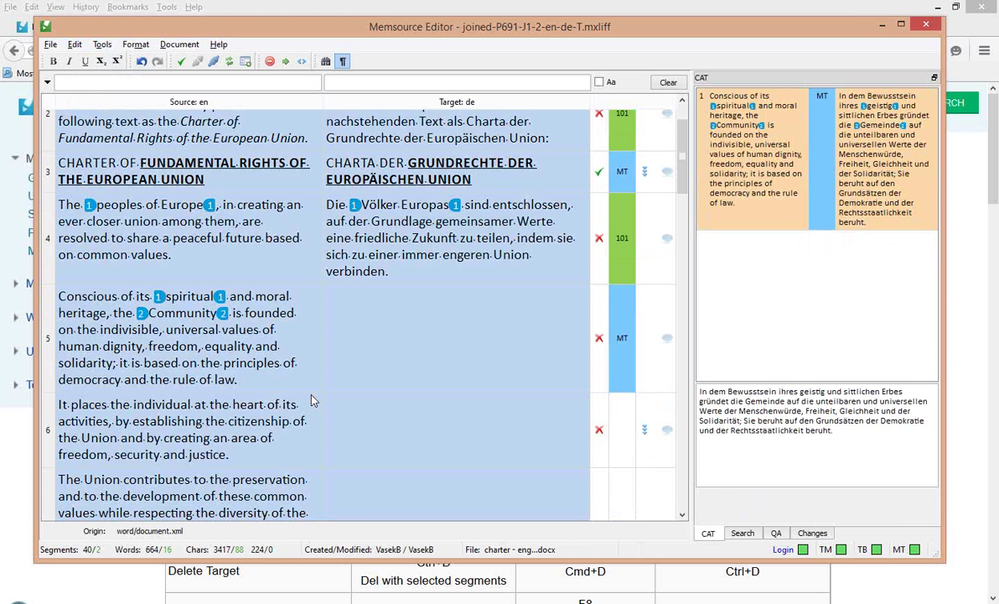
Copy the source text to the target in all selected segments, and undo the copy.
key("ctrl+Insert")
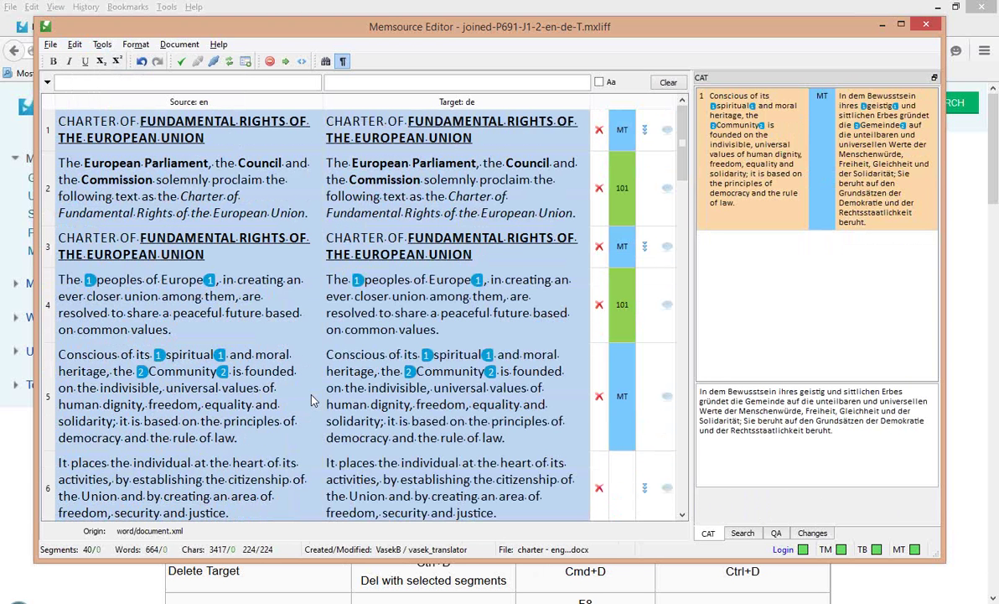
key("ctrl+z")
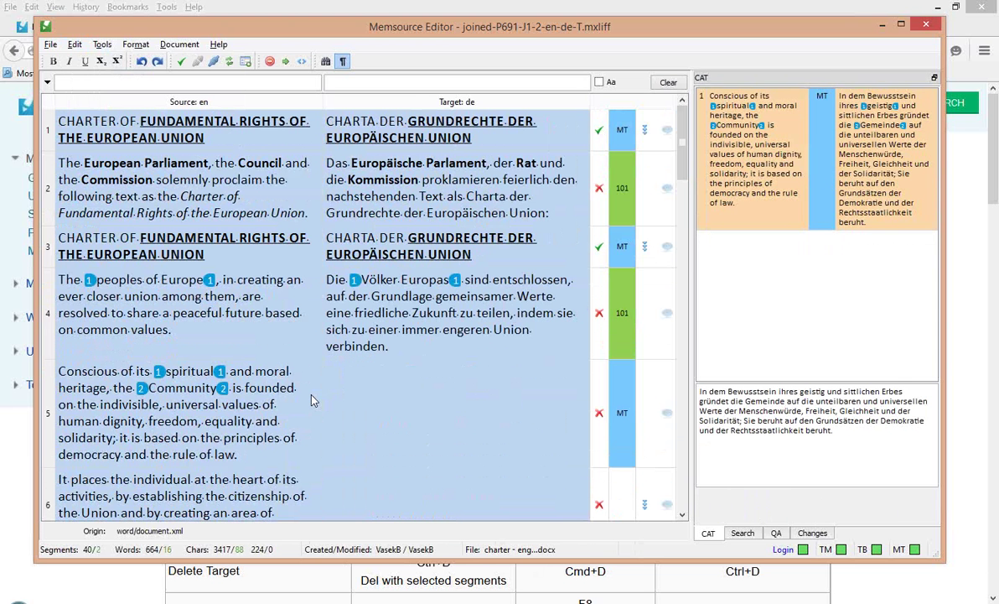
left_click(367, 392)
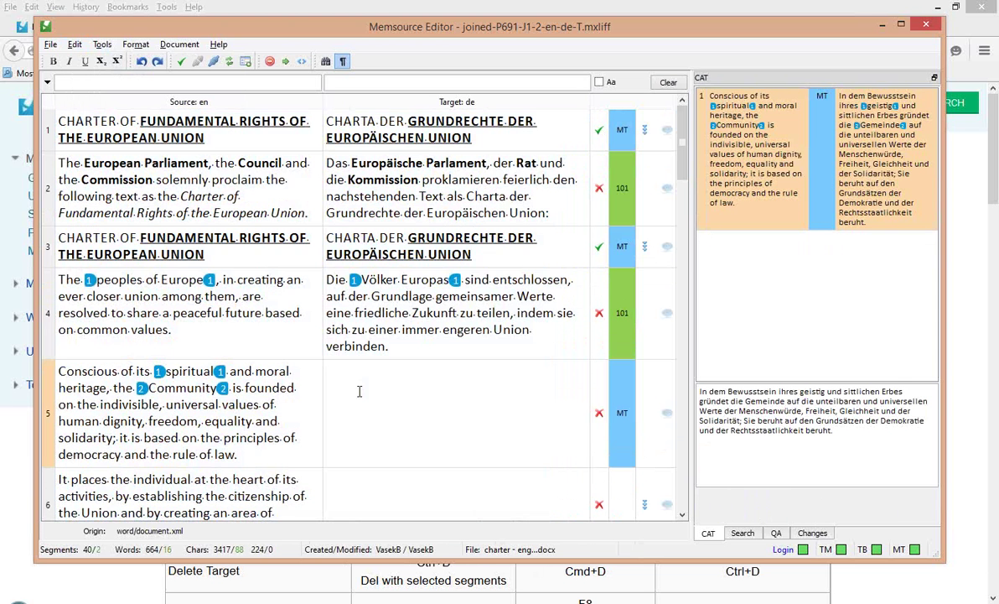
Select segments 5 to 8 as a continuous range.
left_click(48, 392)
scroll(54, 383, "down", 3)
left_click(46, 350)
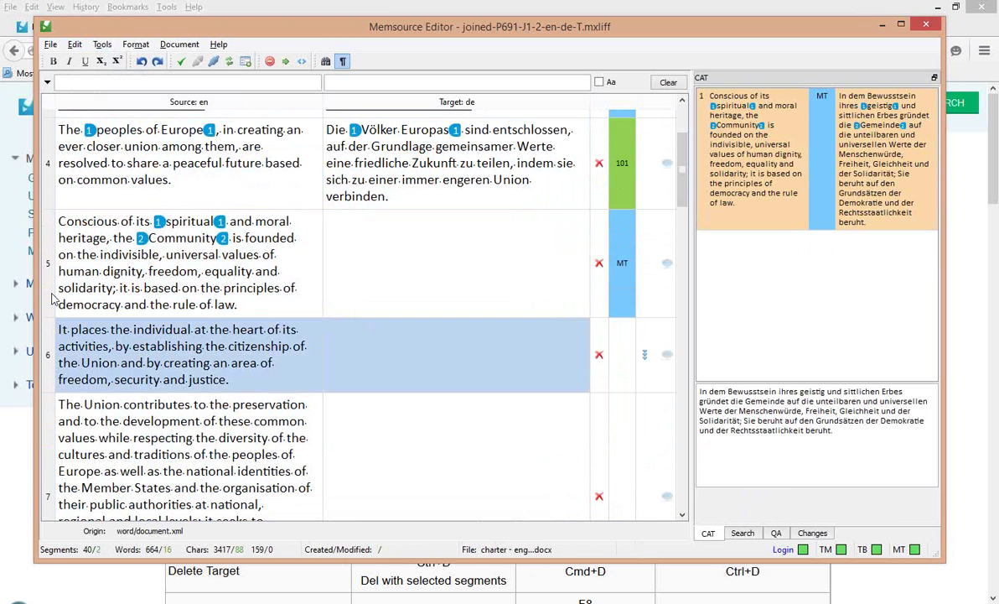
left_click_drag(51, 279, 47, 417)
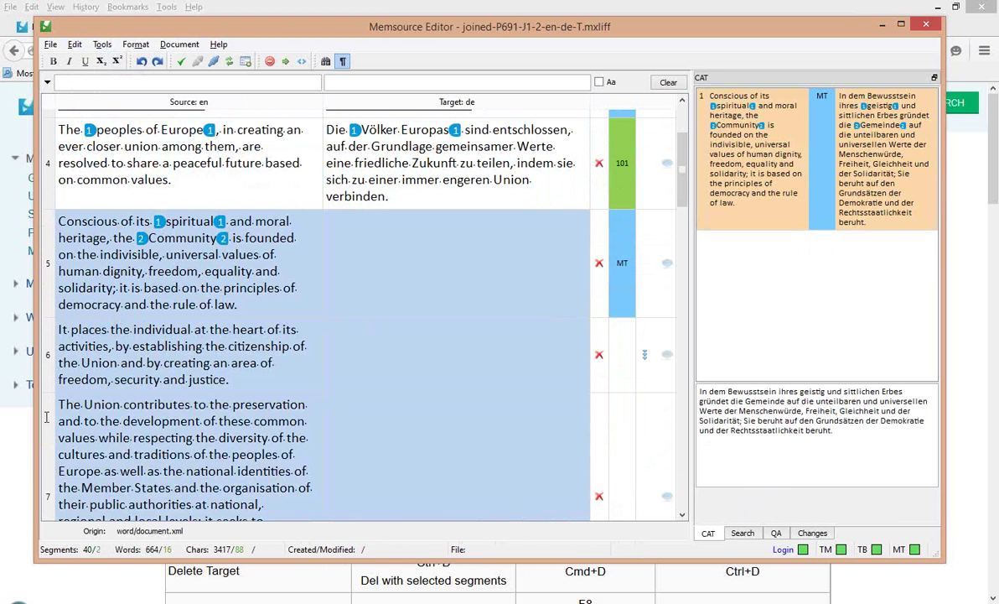
scroll(46, 402, "down", 3)
left_click(51, 475, "shift")
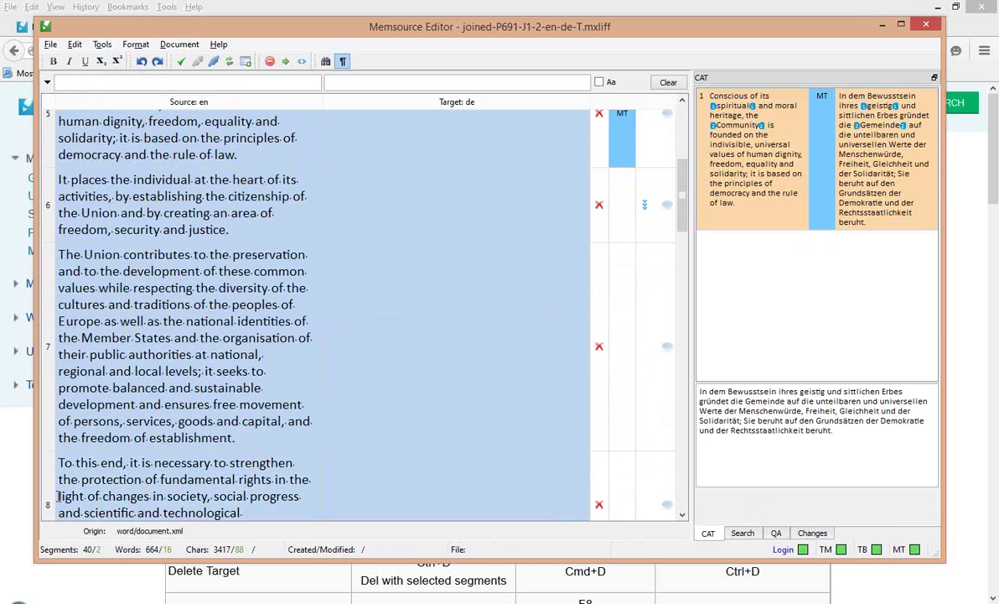
Extend the range of selected segments to segment 9, and clear it by returning to the target of segment 5.
scroll(242, 475, "up", 2)
scroll(241, 475, "down", 5)
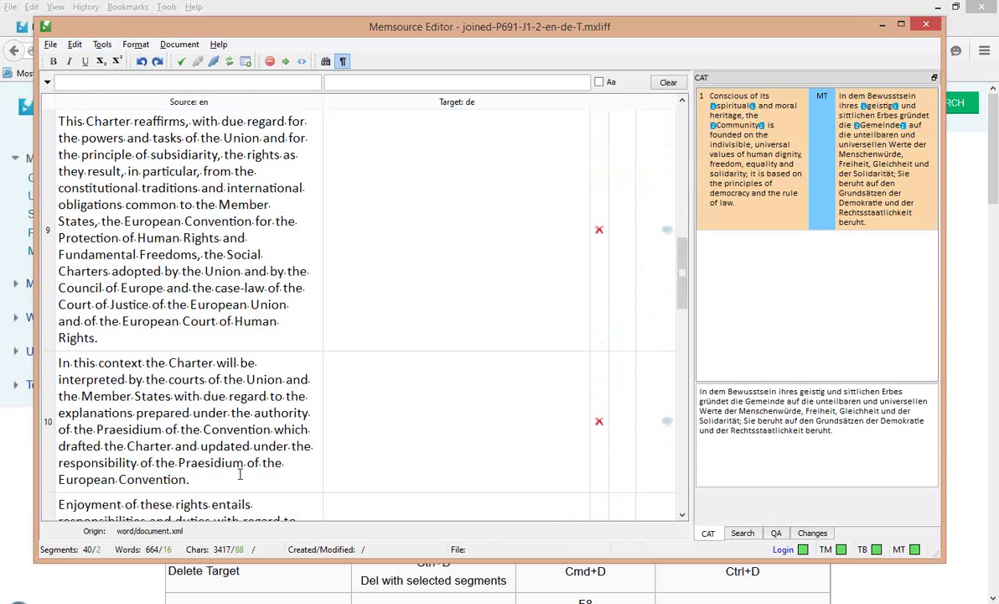
scroll(239, 474, "up", 2)
scroll(142, 432, "down", 3)
left_click(45, 408, "shift")
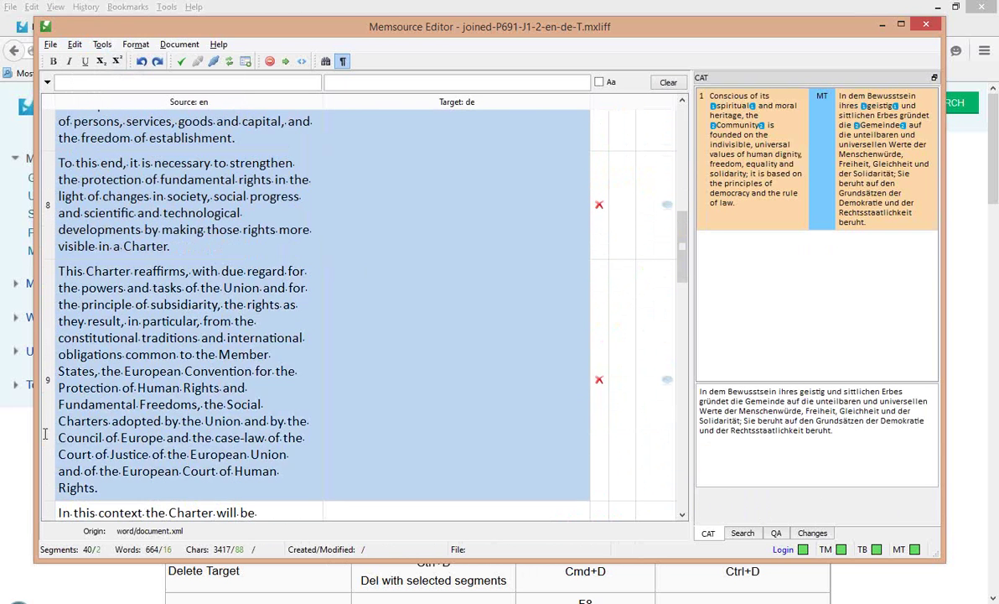
scroll(106, 426, "down", 2)
scroll(251, 402, "up", 5)
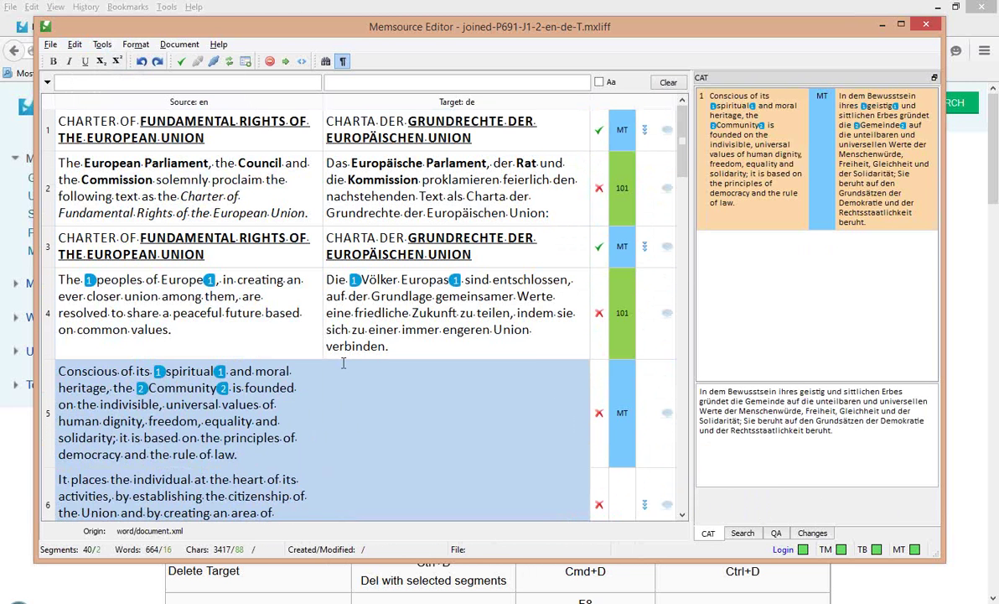
left_click(344, 361)
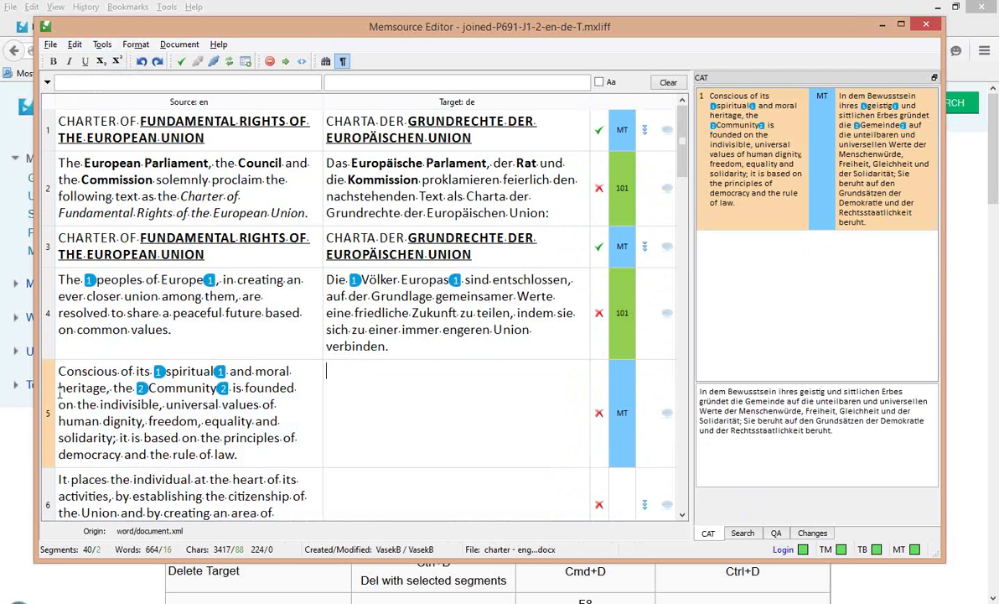
Add the comment "I am not sure about the meaning here" to segment 3.
left_click(75, 43)
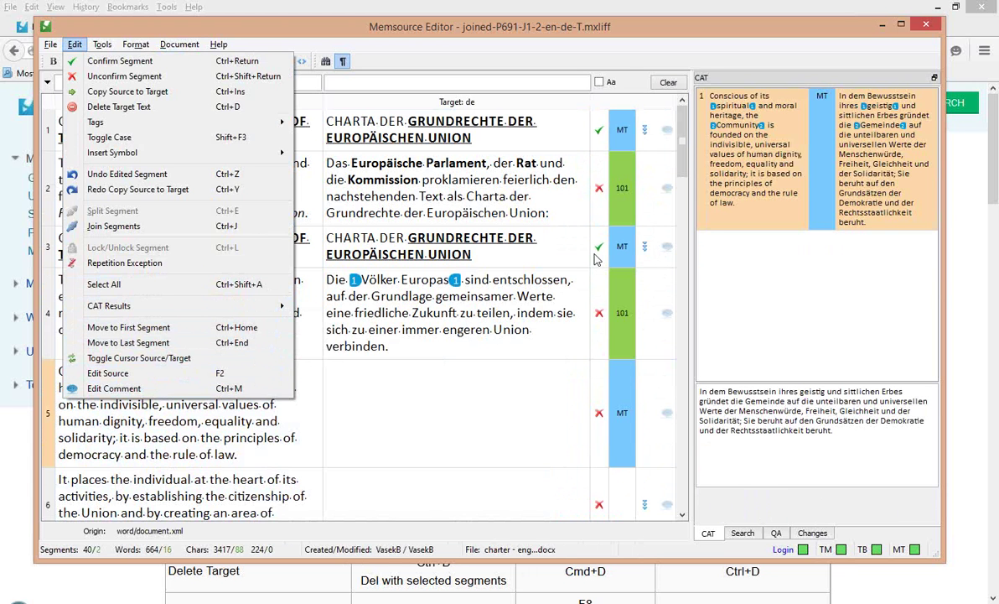
left_click(483, 284)
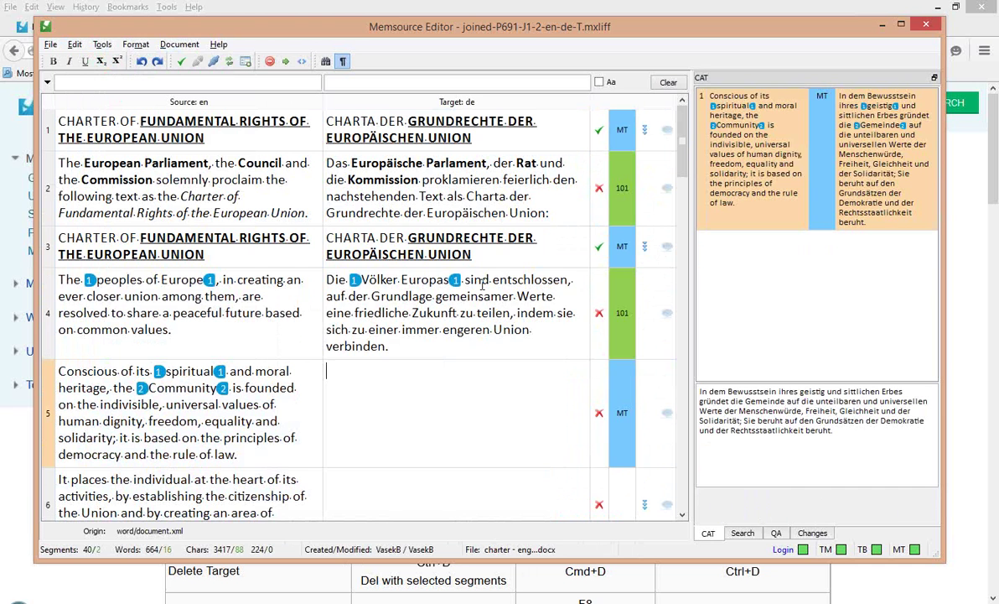
key("ctrl+m")
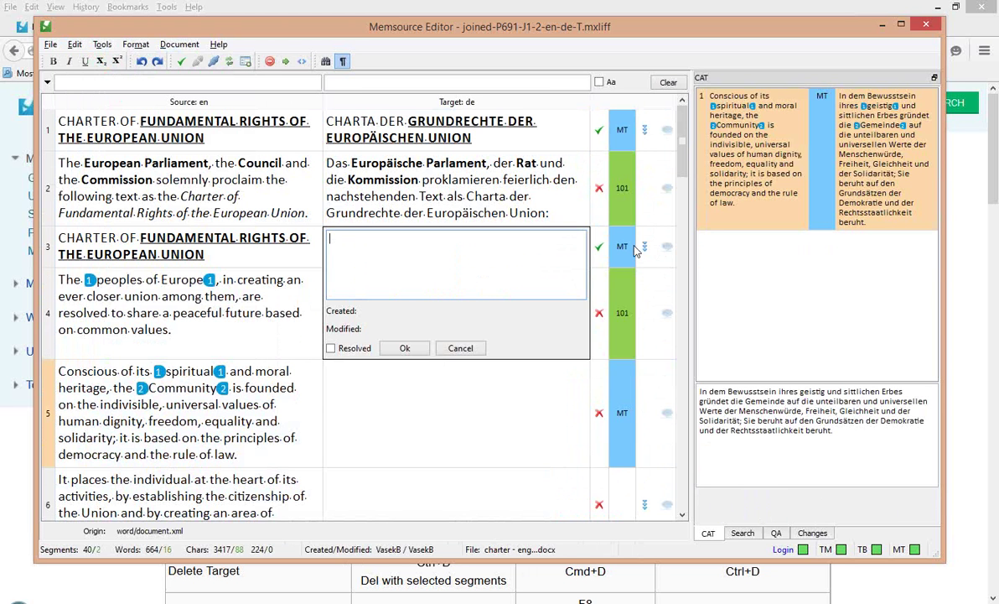
left_click(667, 250)
left_click(668, 251)
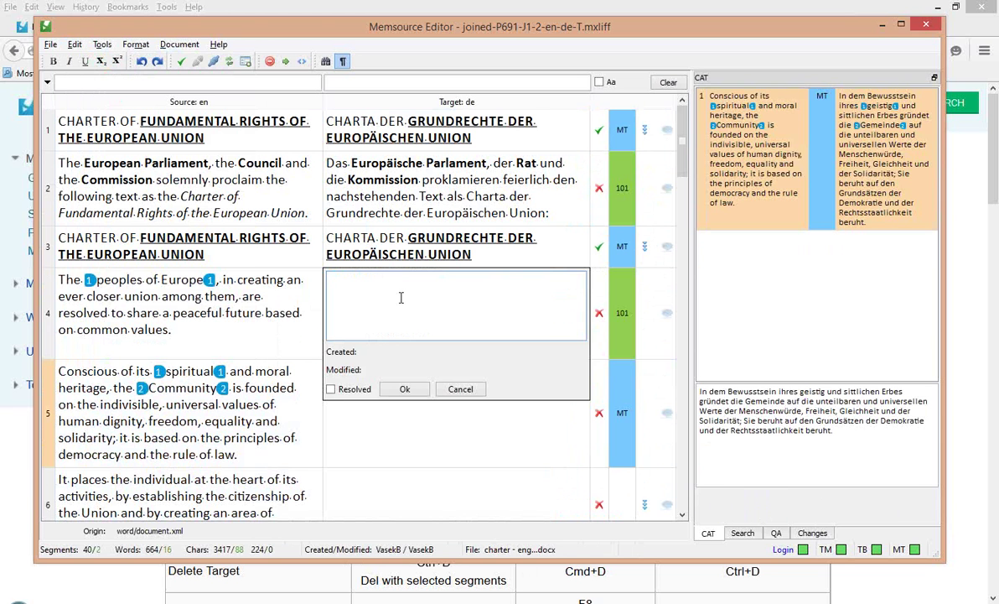
type("I am not sure about the meaning here")
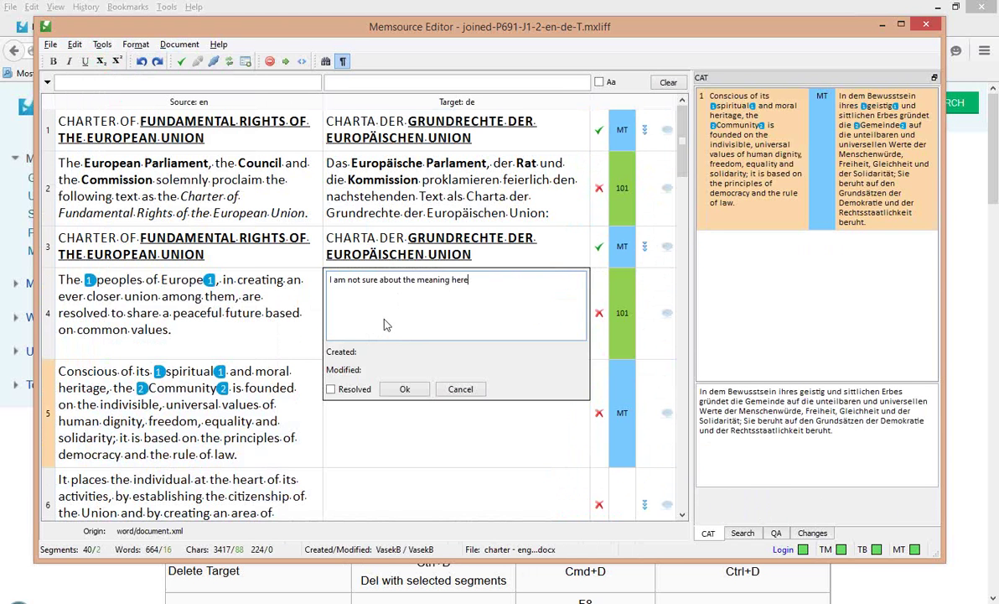
left_click(403, 388)
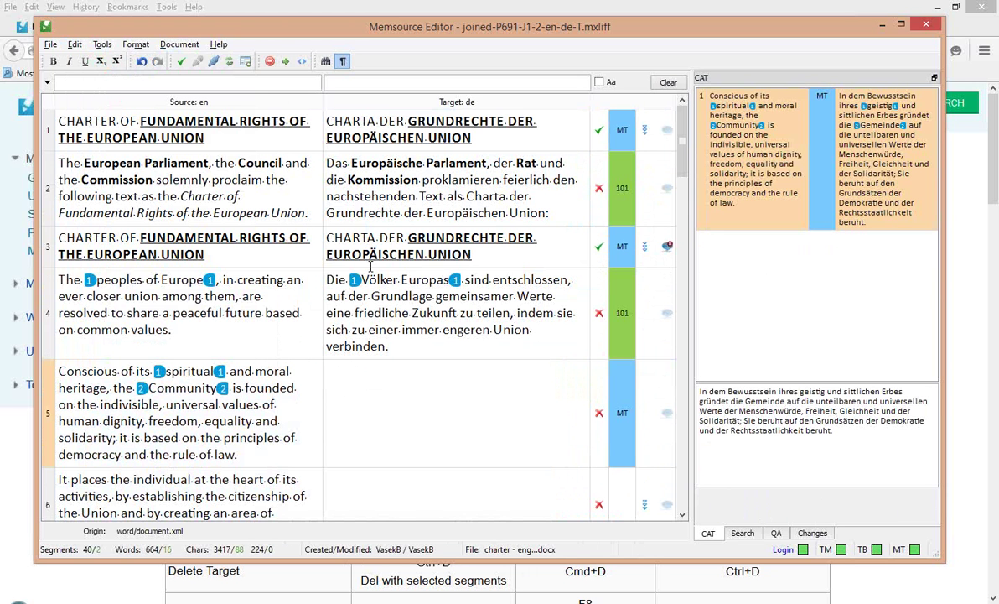
Show the Find bar for the target text, and extend it to Find/Replace.
left_click(75, 44)
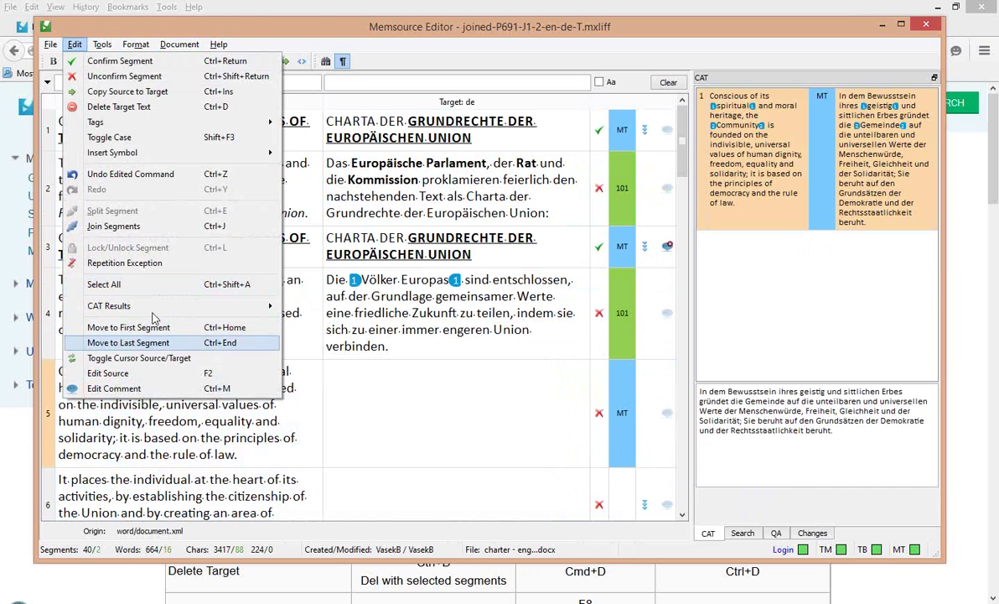
mouse_move(102, 46)
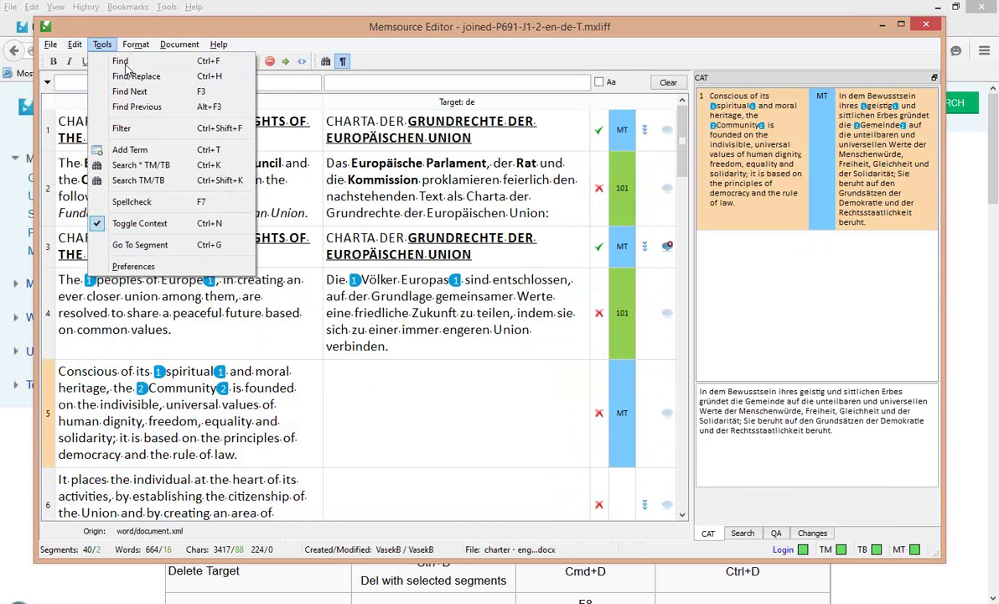
left_click(121, 60)
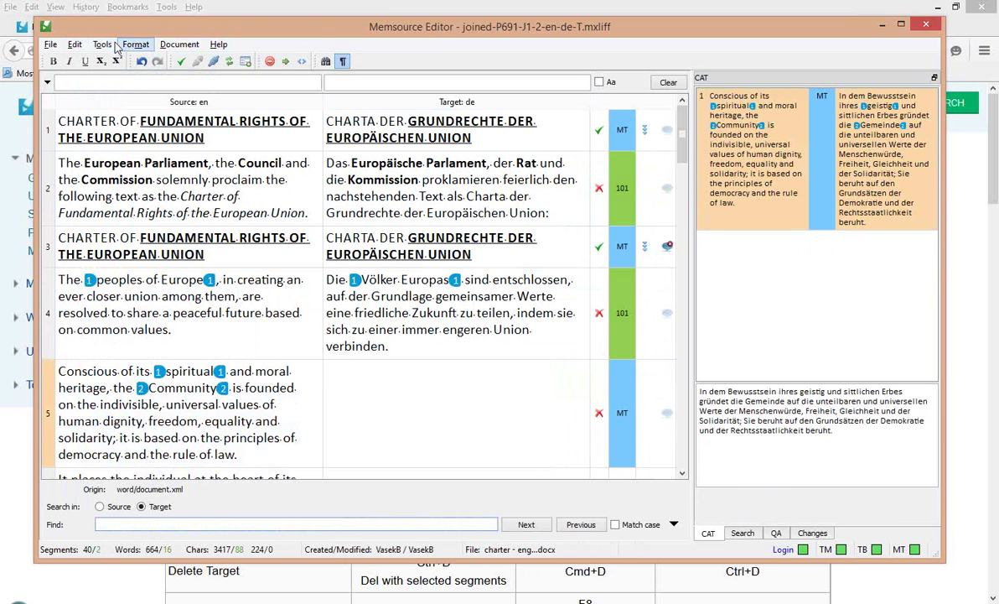
left_click(134, 44)
mouse_move(102, 45)
left_click(118, 78)
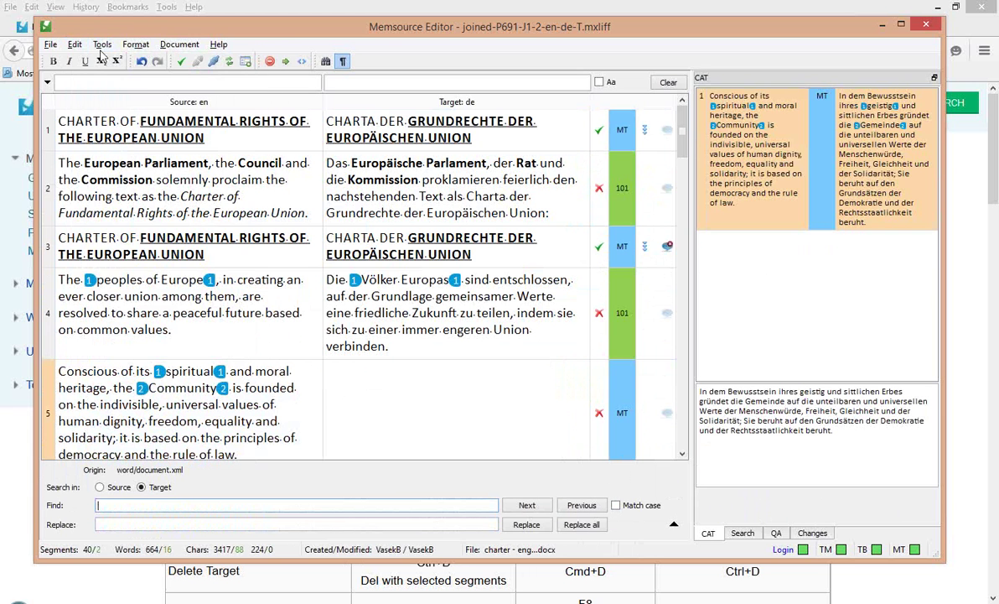
Try to create a term from "Europe" in the source and "Europa" in the target of segment 4.
left_click(102, 45)
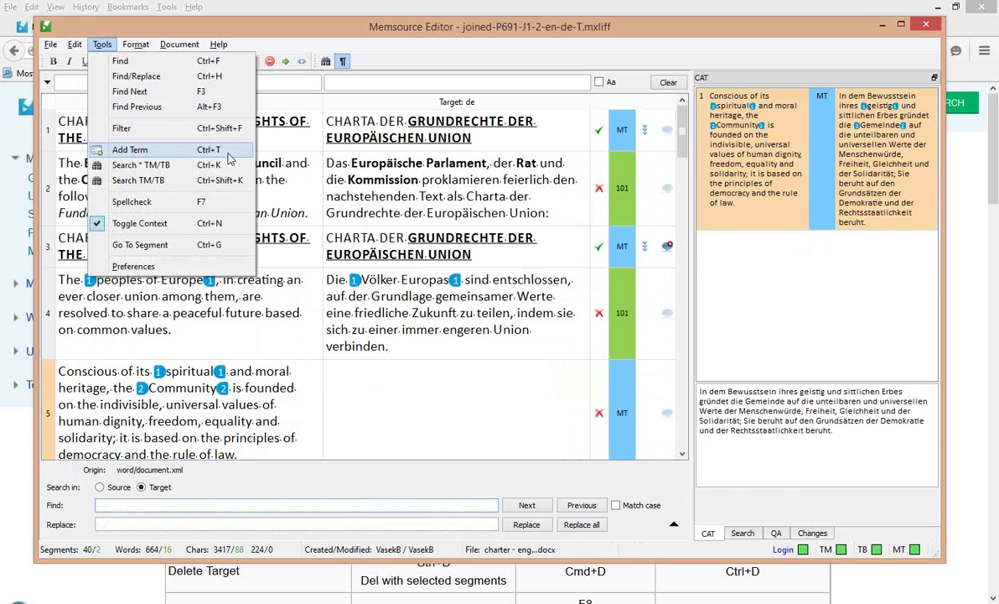
left_click(192, 251)
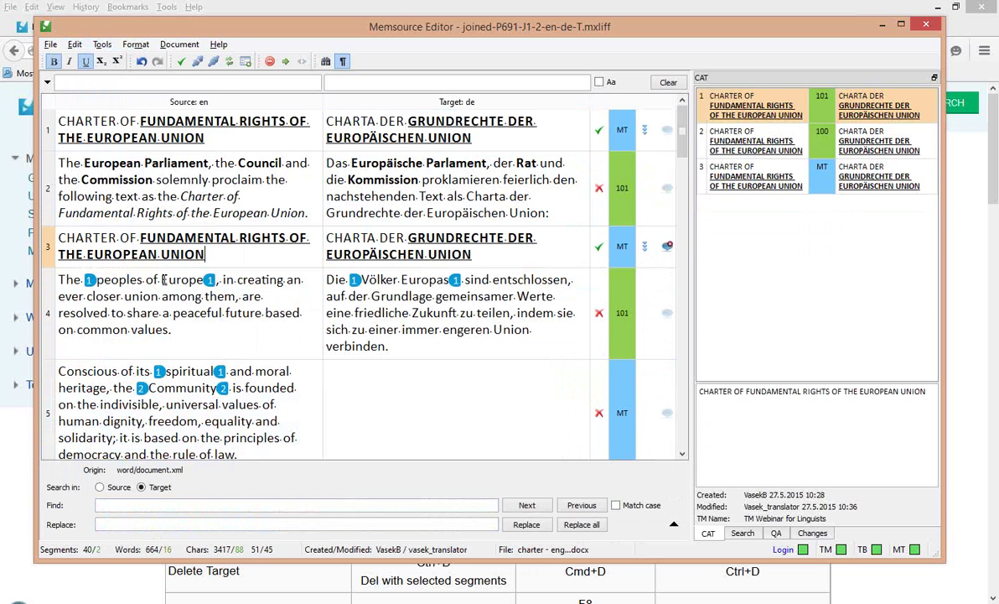
double_click(172, 279)
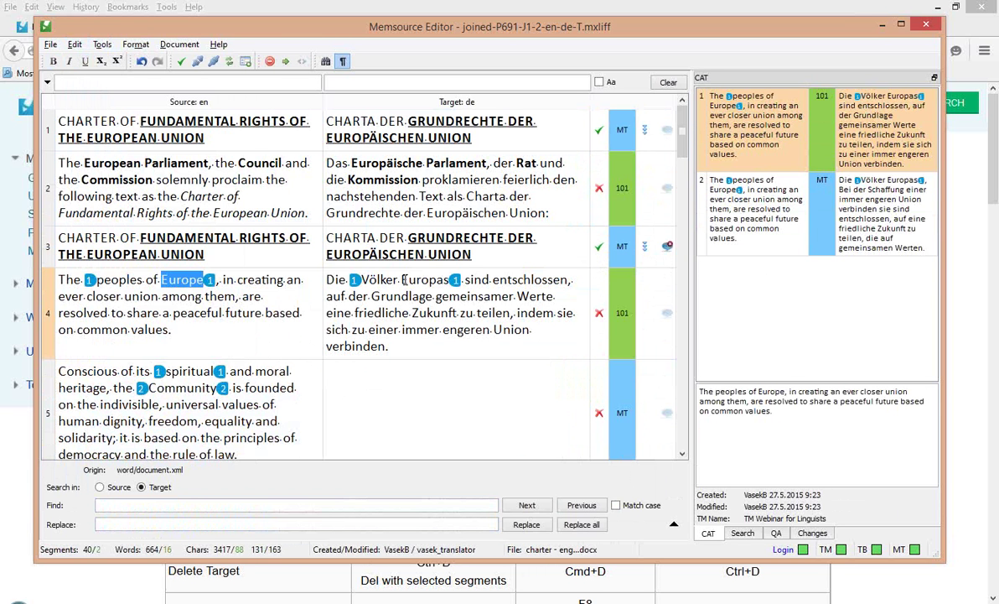
left_click_drag(401, 279, 446, 279)
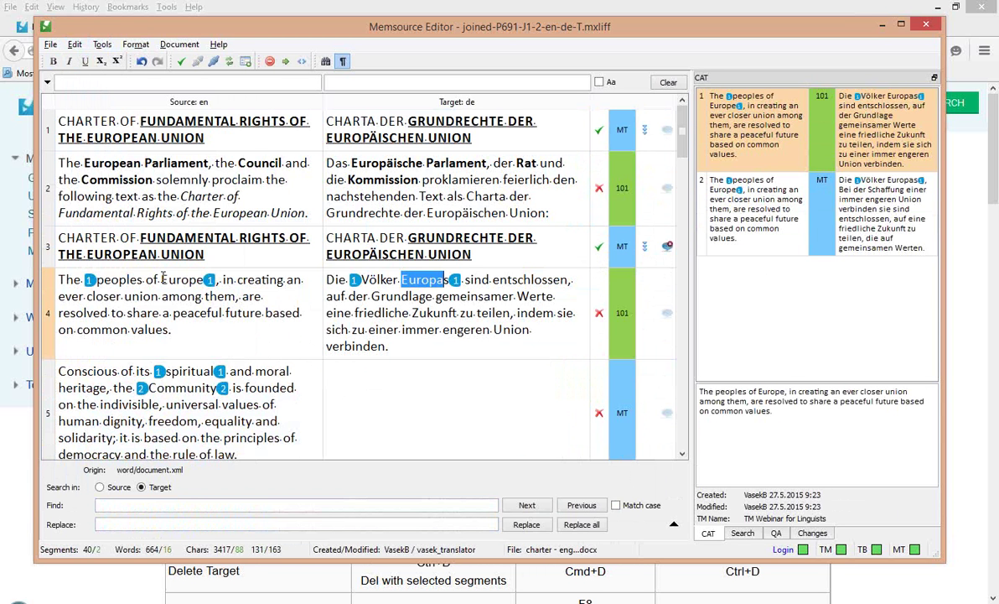
left_click_drag(160, 279, 204, 280)
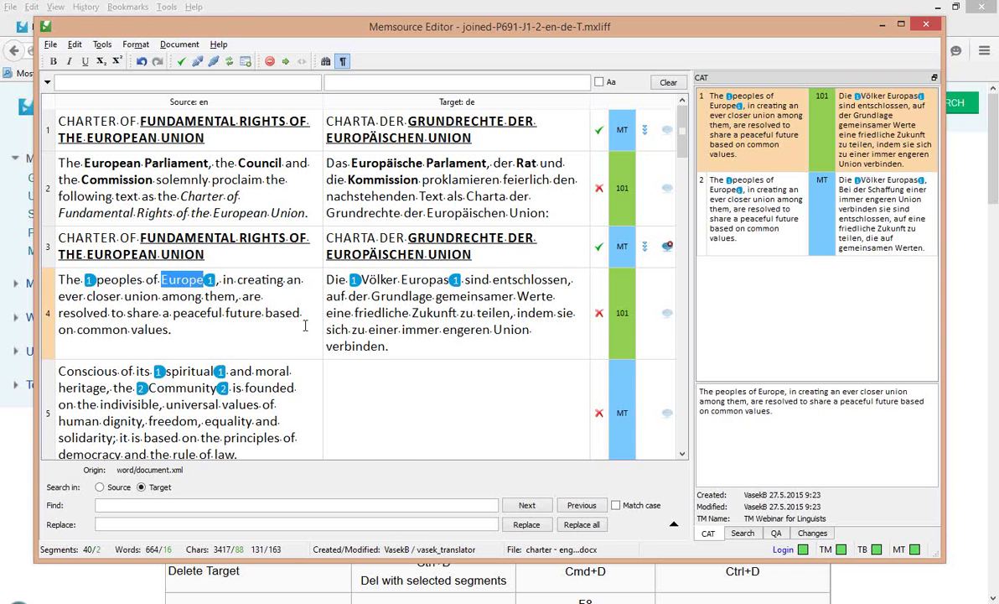
key("ctrl+t")
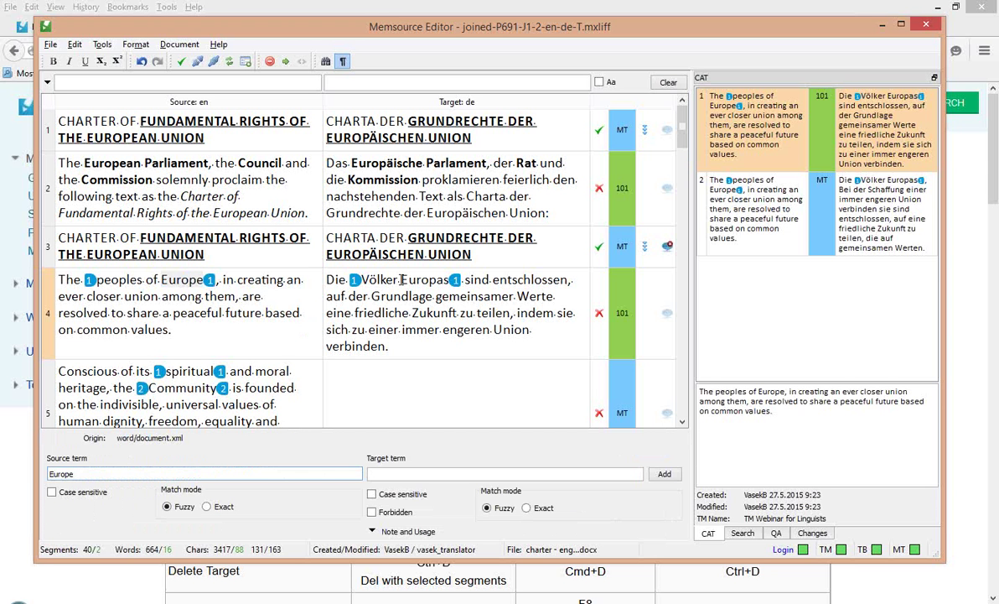
left_click_drag(402, 279, 445, 279)
key("ctrl+t")
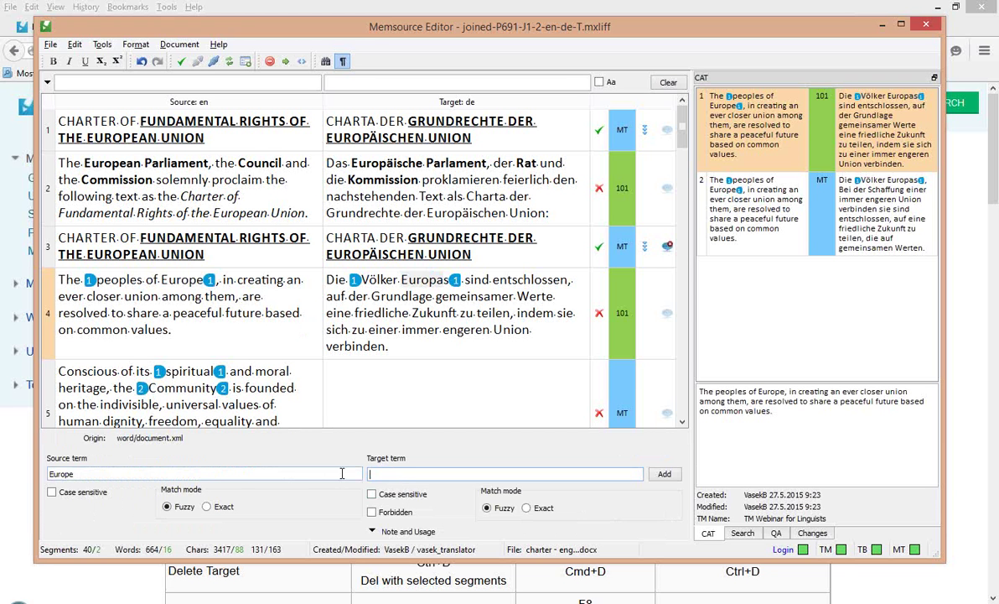
key("Return")
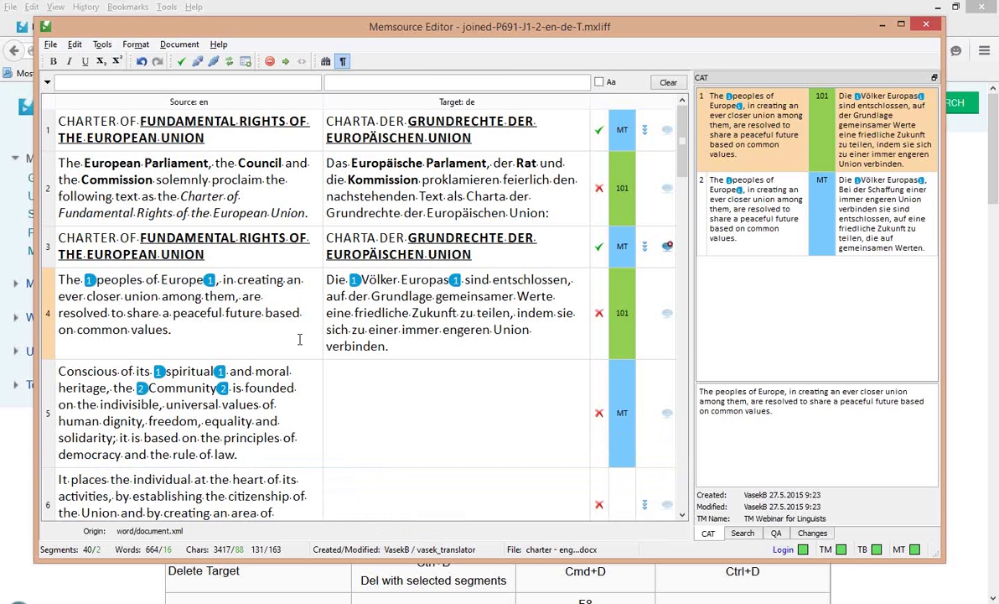
Enter "dfsdf" as source term and "sdfsdf" as target term of a new term, and discard it.
key("ctrl+t")
type("dfsdf")
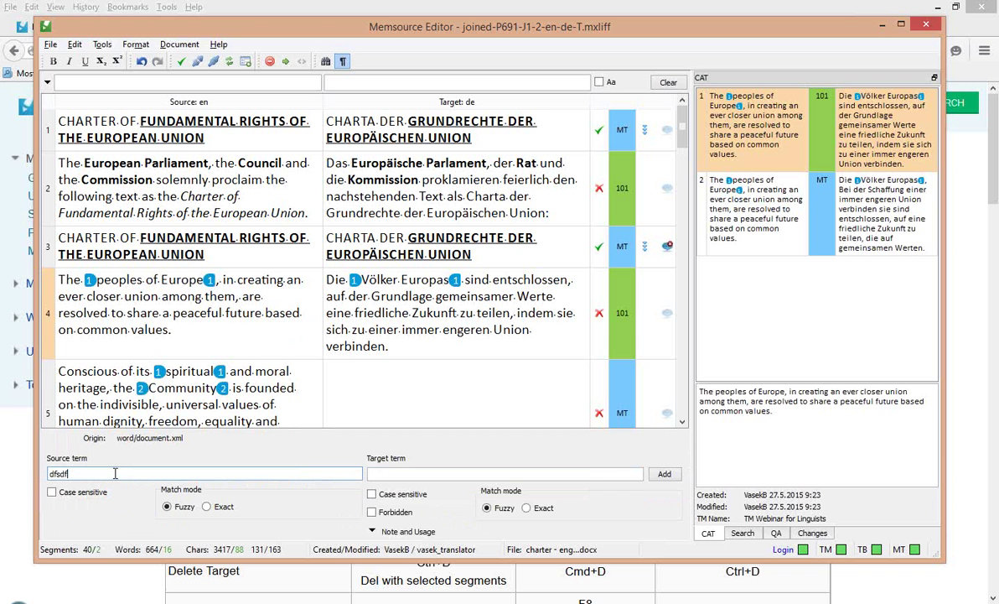
key("Tab")
type("sdfsdf")
key("Escape")
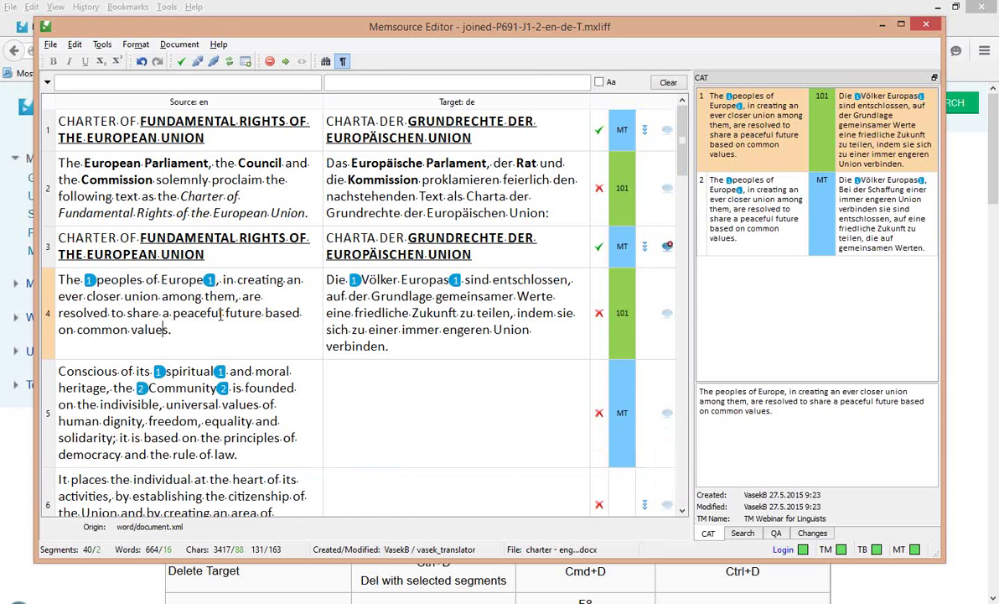
Fill in a new term from segment 4 with source "Europe" and target "Europa", making the target term case sensitive.
key("ctrl+t")
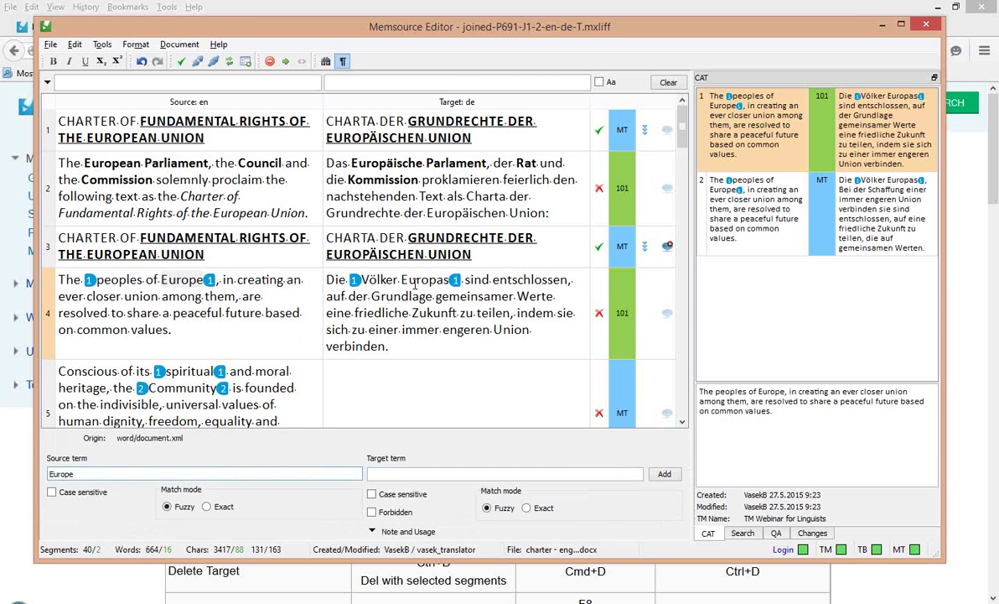
left_click_drag(450, 279, 401, 279)
key("ctrl+t")
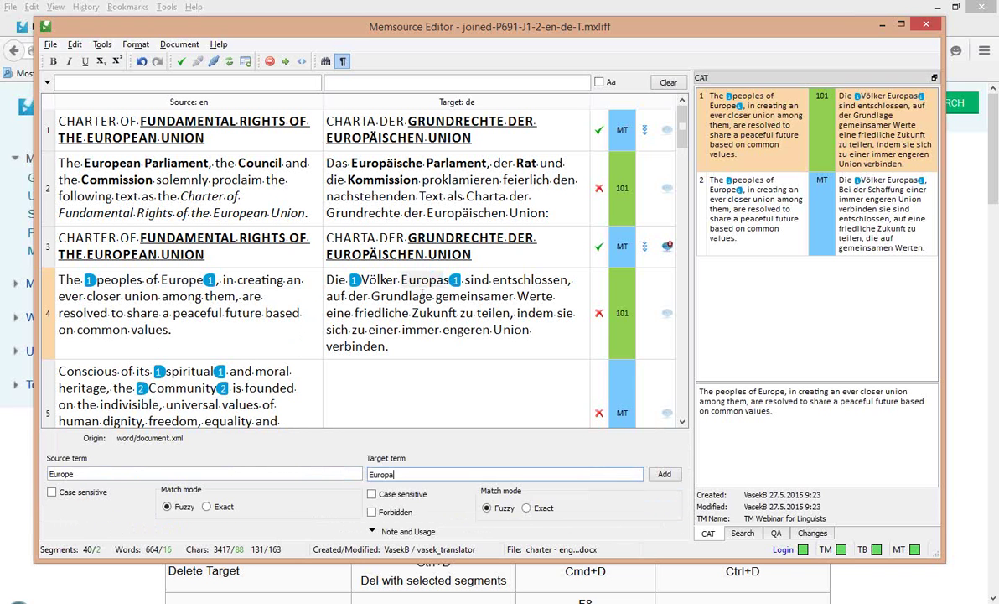
left_click(371, 495)
left_click(372, 513)
left_click(373, 508)
left_click(412, 475)
key("BackSpace")
type("a")
Add the new term with empty note and usage, and check its term base matches in segments 4 and 2.
left_click(373, 531)
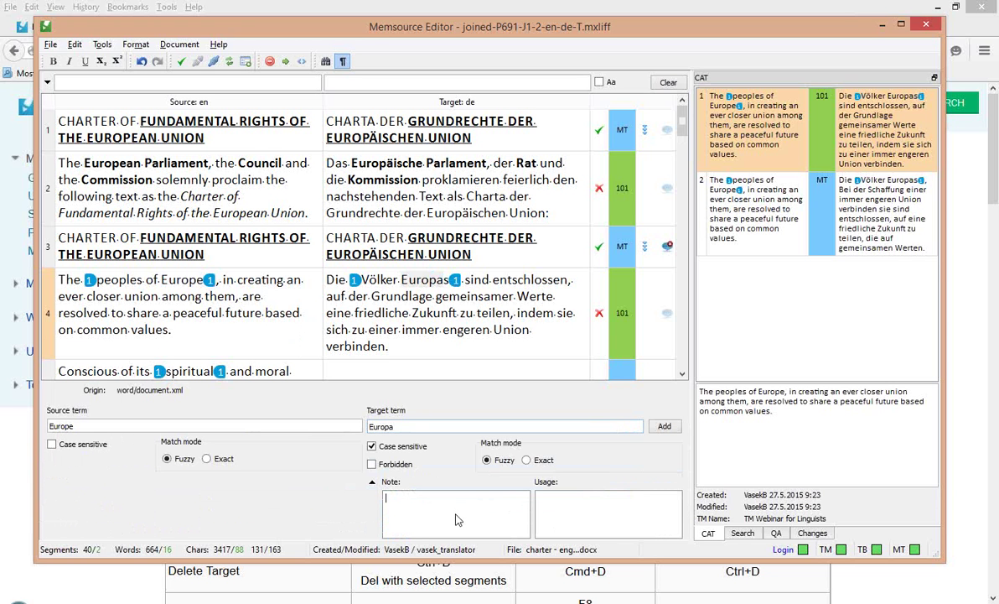
left_click(668, 428)
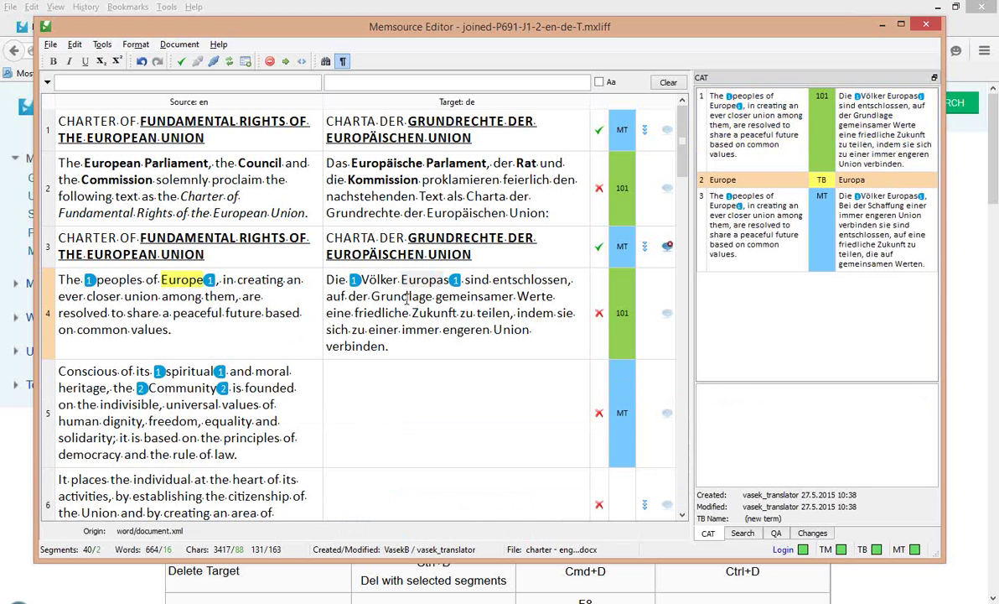
left_click(877, 183)
left_click(160, 179)
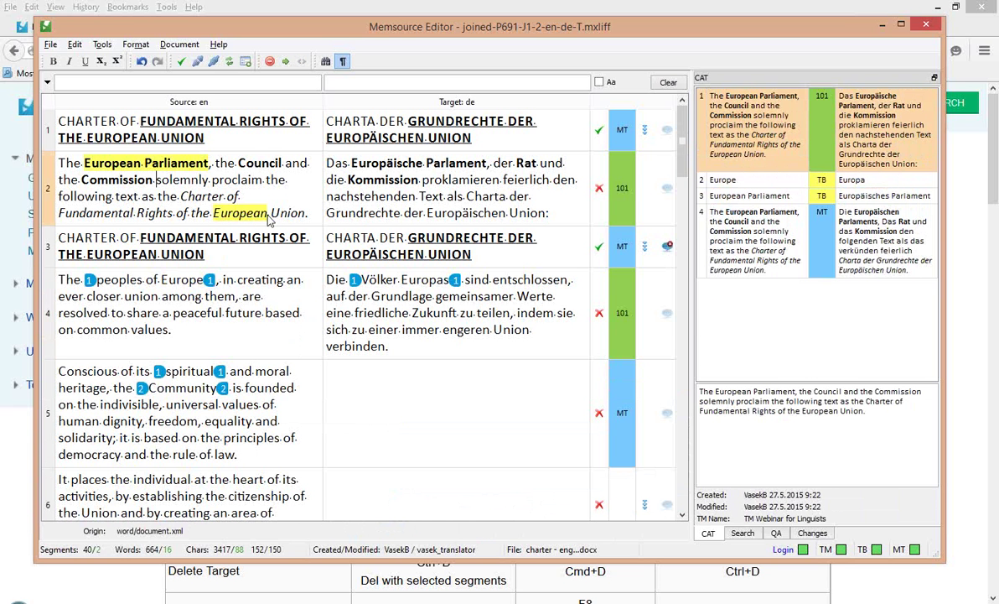
Compare the term base matches "Europe" and "European Parliament" for segment 2, refreshing them by switching to segment 4 and back.
left_click(739, 181)
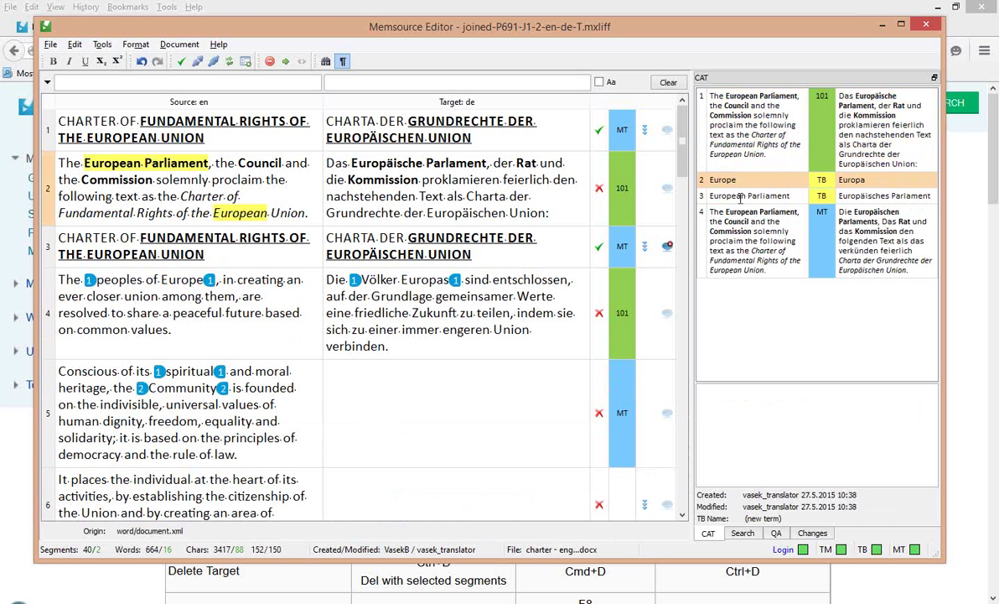
left_click(564, 339)
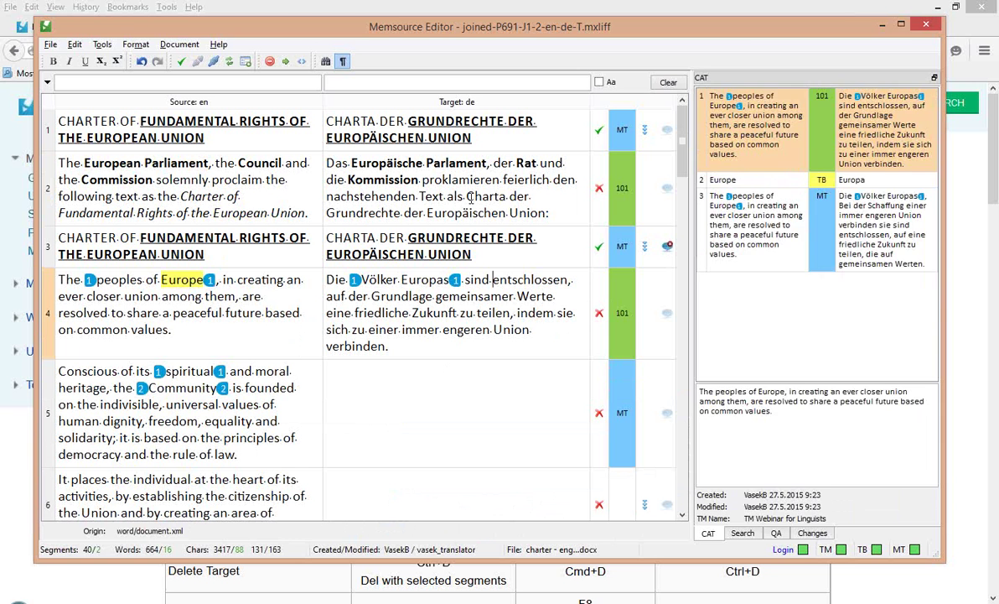
left_click(467, 196)
left_click(773, 187)
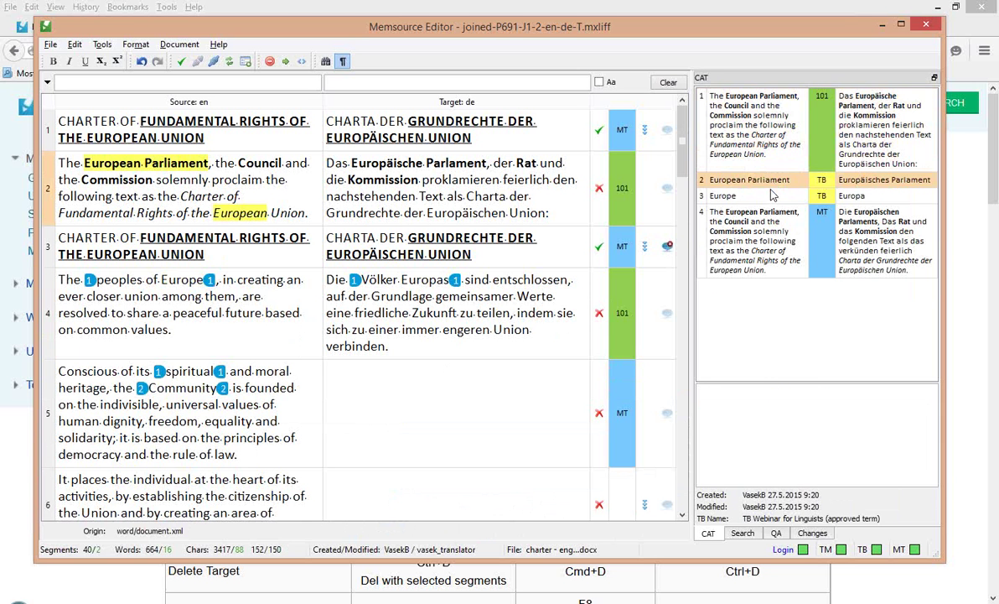
left_click(719, 195)
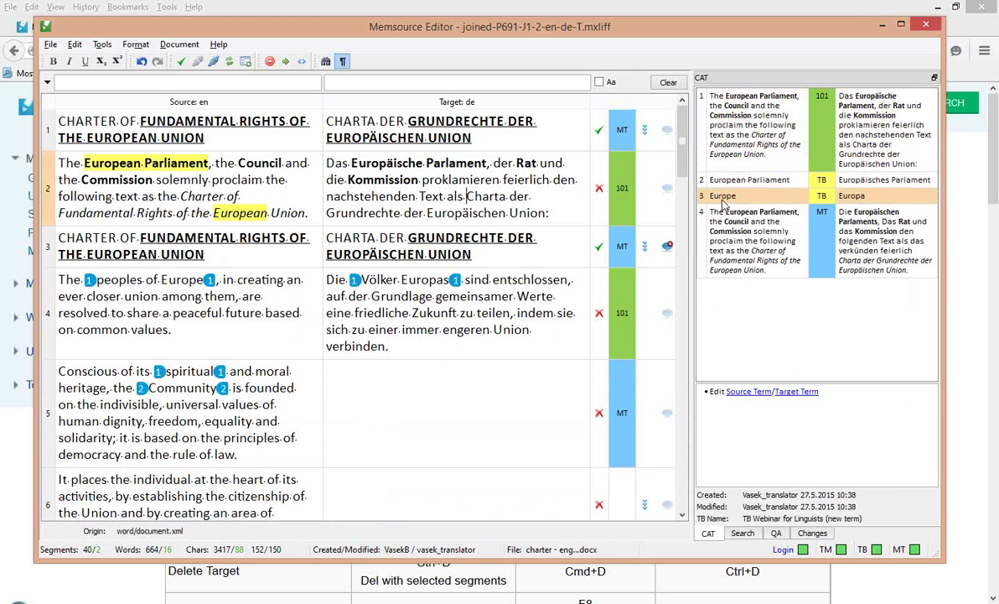
Open the source term "Europe" for editing in Memsource Cloud, signing in with the translator's username.
left_click(749, 391)
left_click(721, 197)
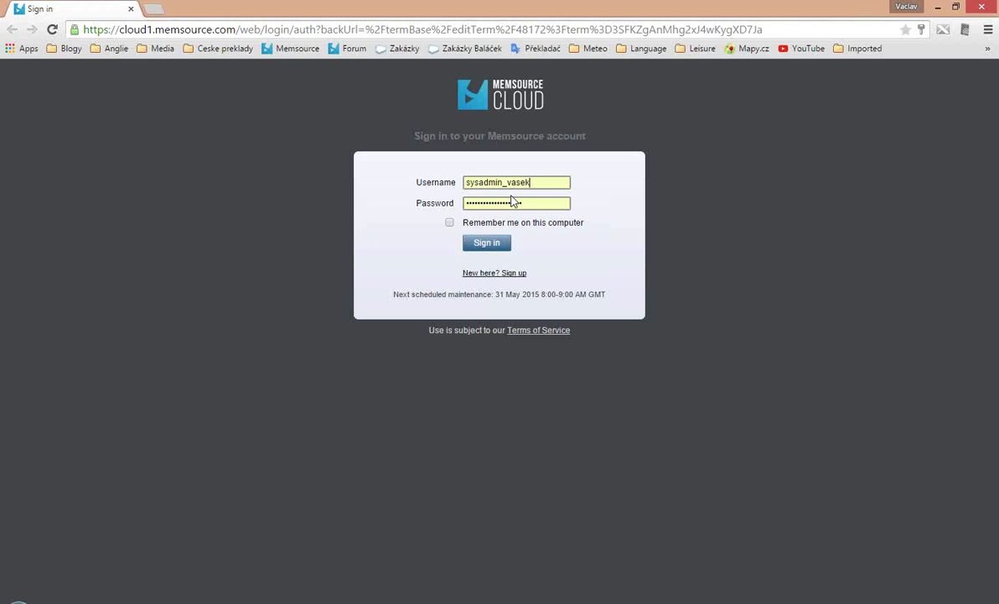
double_click(501, 182)
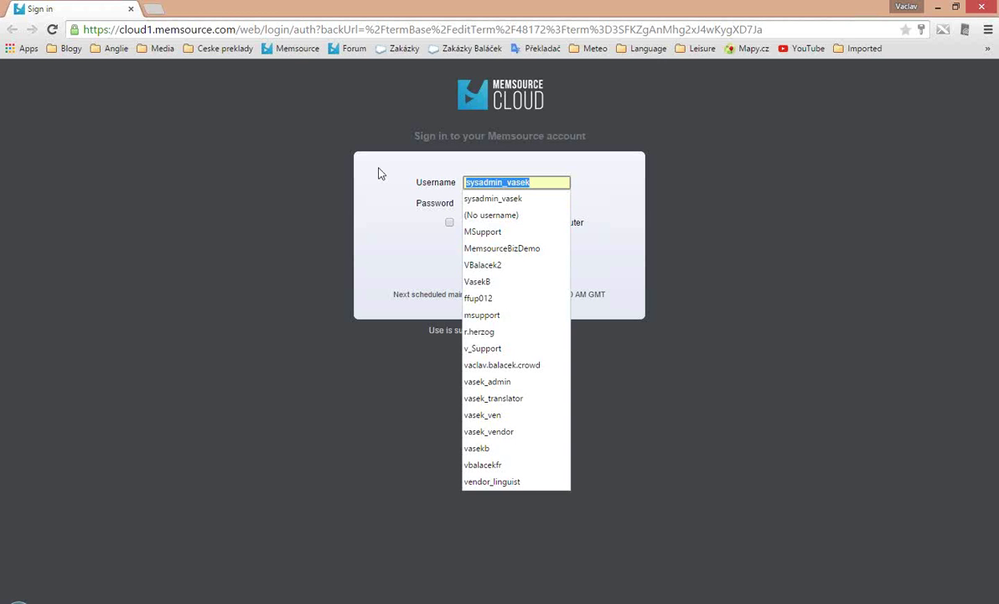
type("vasek_tr")
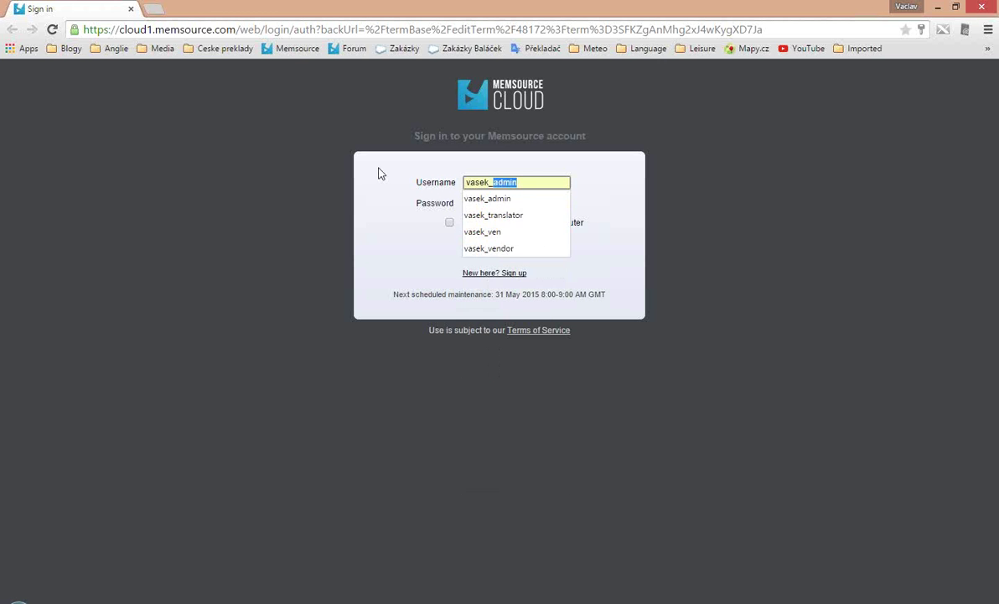
key("Down")
key("Tab")
key("Return")
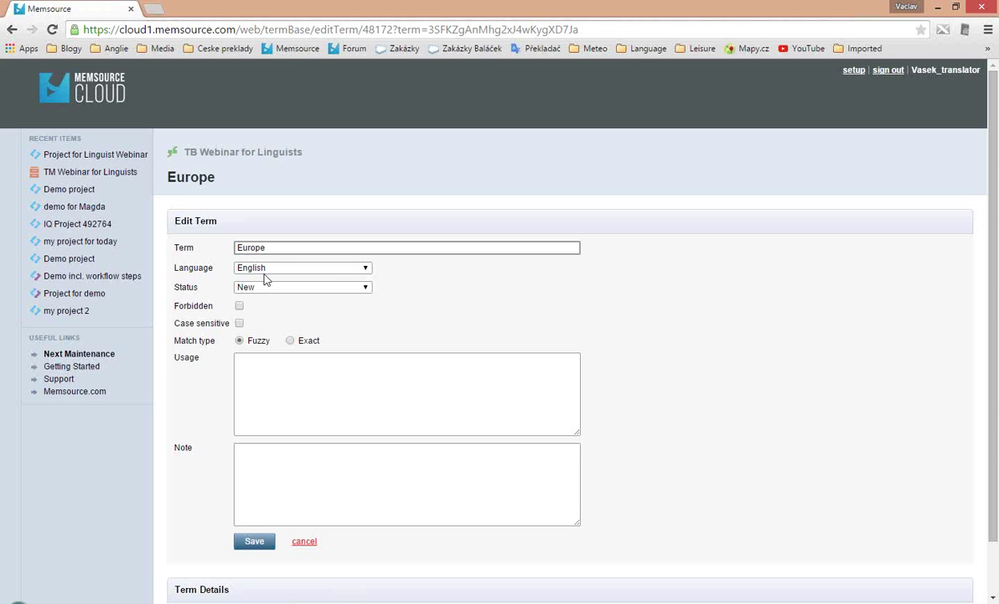
Set the match type of the English term "Europe" to Exact and save the term.
left_click(290, 341)
left_click(257, 543)
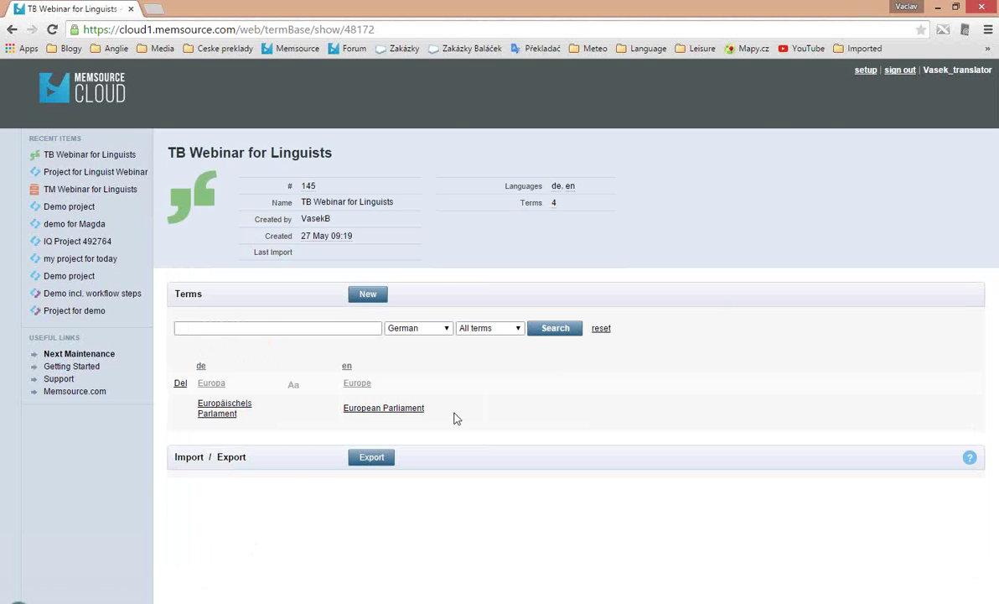
Switch back to Memsource Editor and check the details of the "European Parliament" and "Europe" term base matches.
key("alt+Tab")
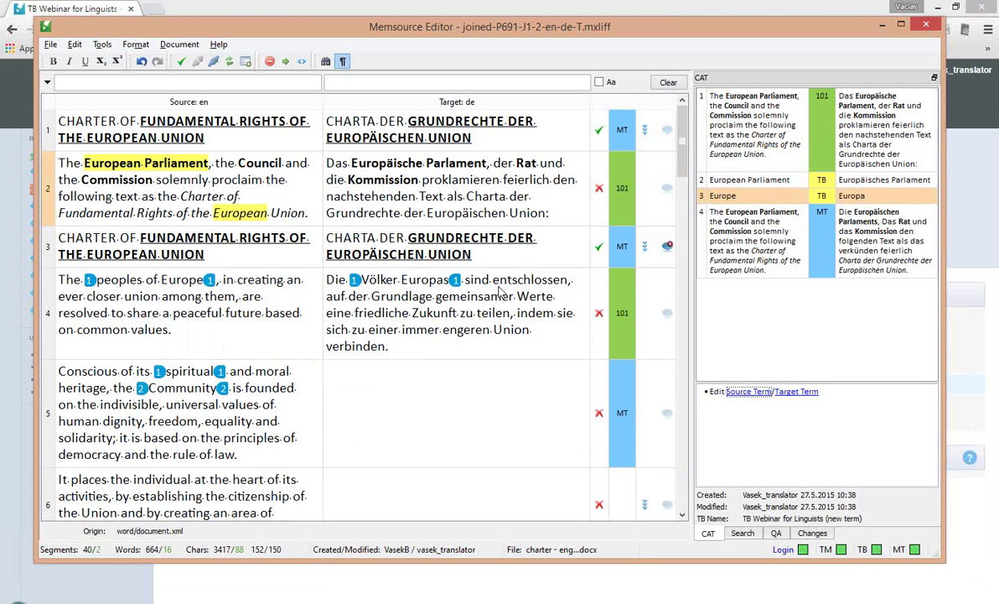
left_click(740, 180)
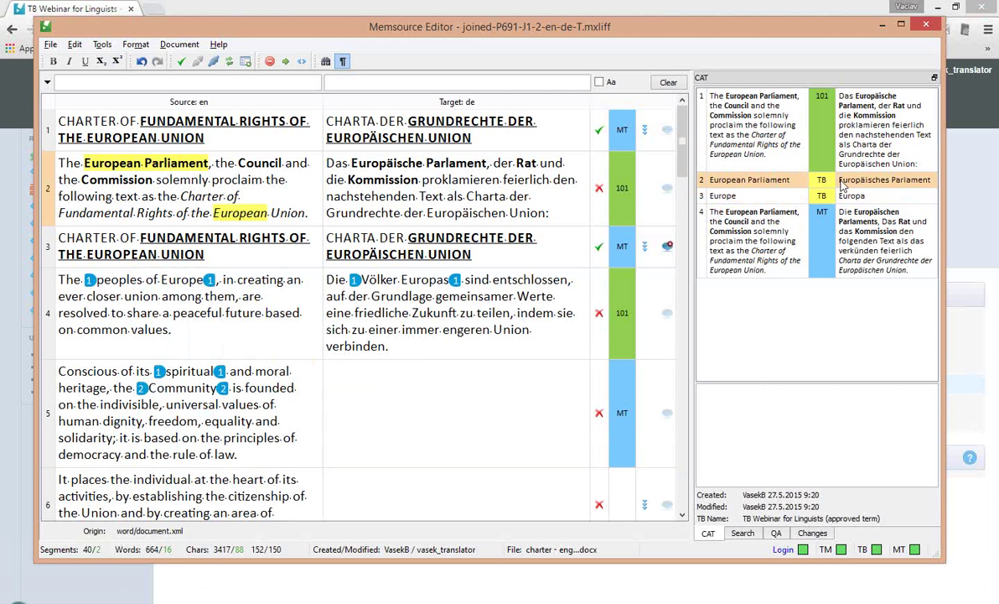
left_click(752, 197)
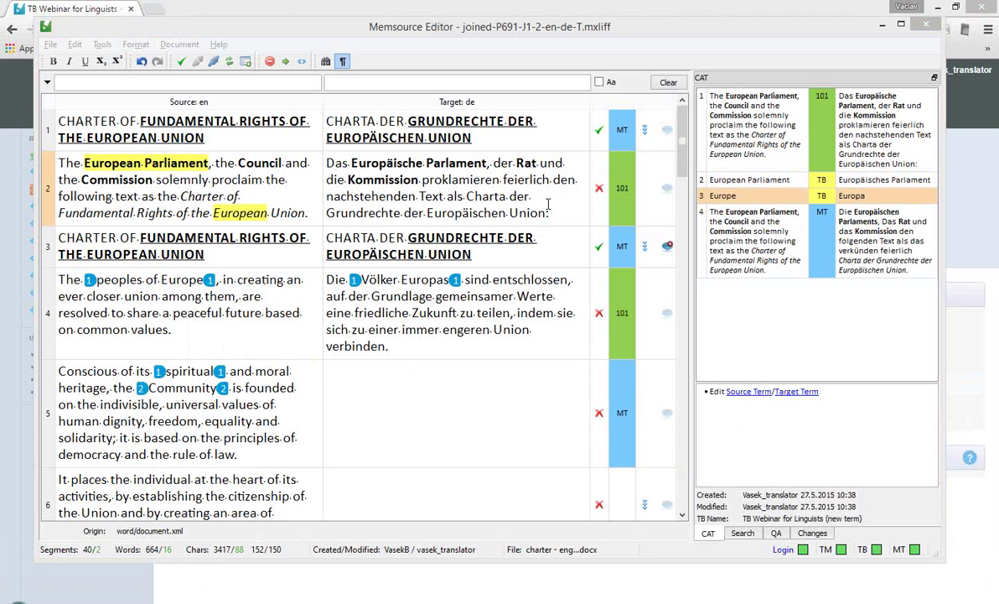
Select the target text of segment 2 from "der Rat" to the end of the segment.
left_click(449, 186)
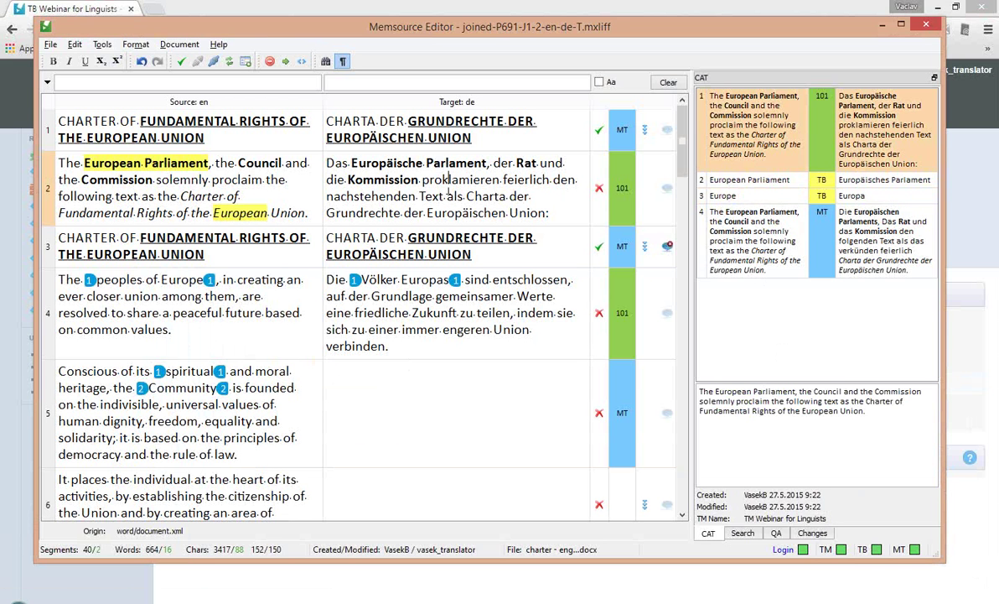
left_click_drag(450, 180, 549, 213)
key("Up")
key("Up")
key("Up")
key("ctrl+Left")
key("ctrl+Left")
key("ctrl+shift+End")
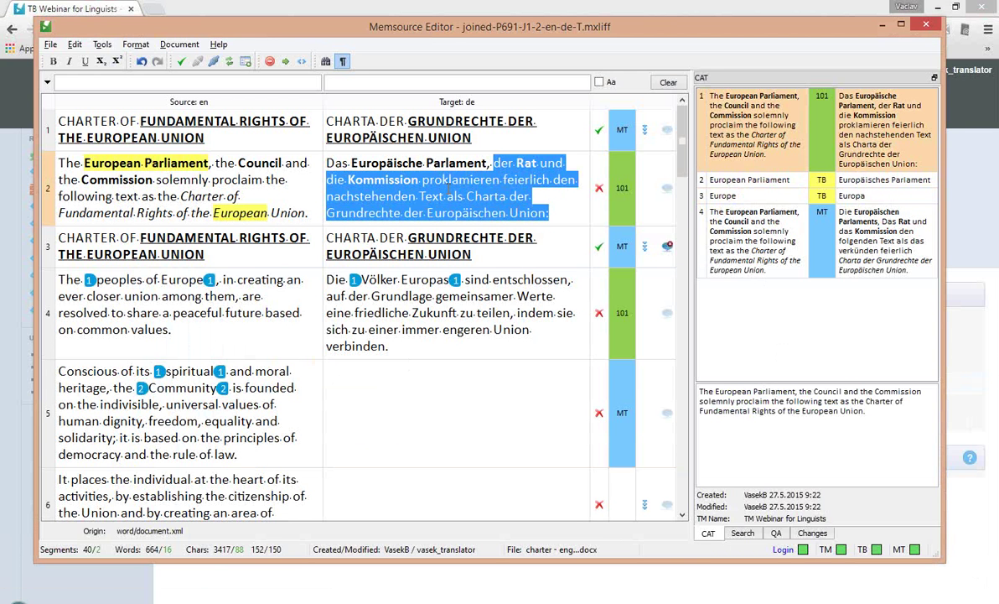
Clear the selection, jump to the document's last segment and return to the target of segment 2.
left_click(449, 189)
key("Up")
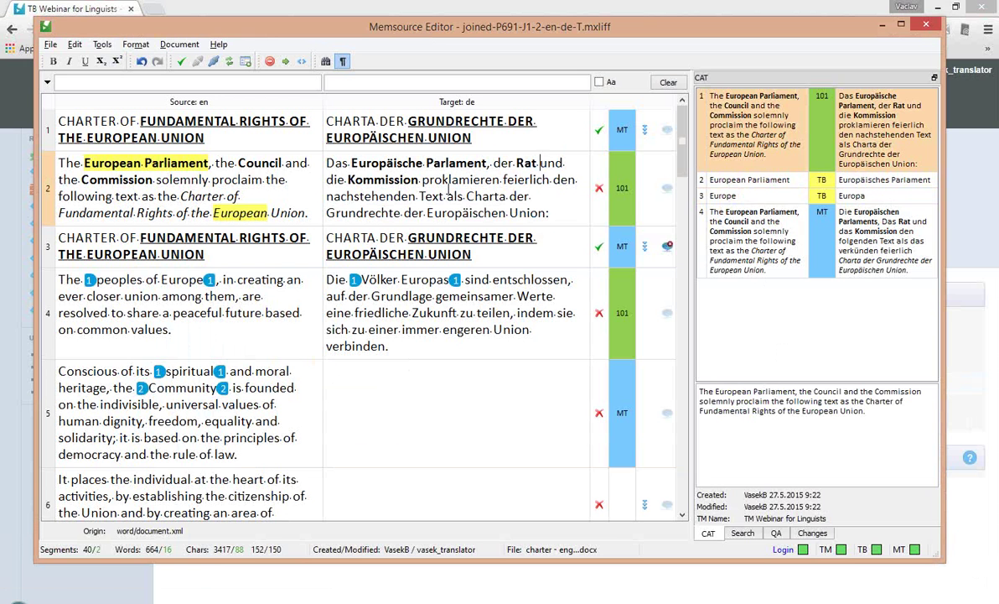
key("Left")
key("ctrl+End")
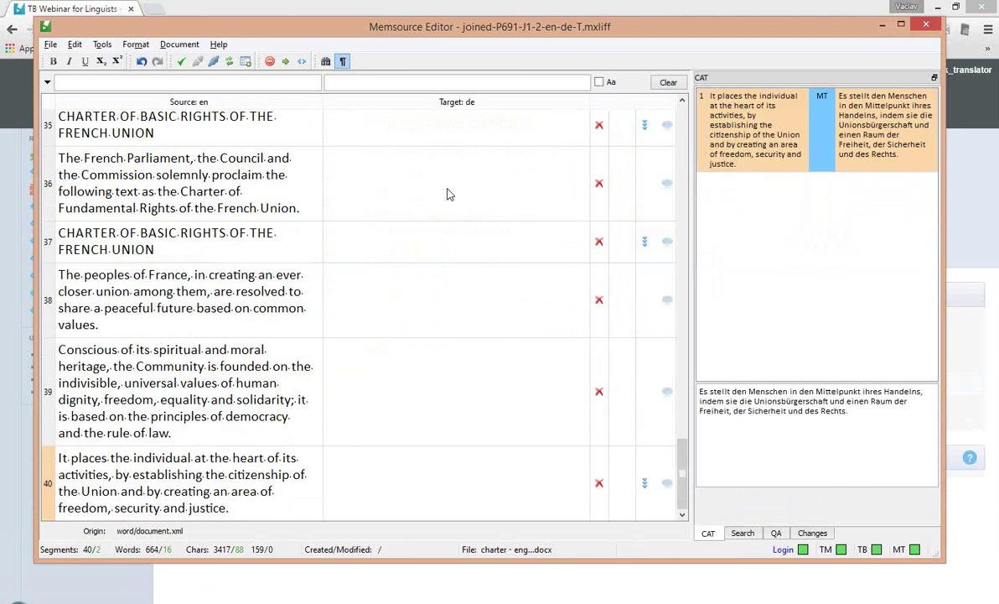
key("ctrl+Home")
left_click(449, 194)
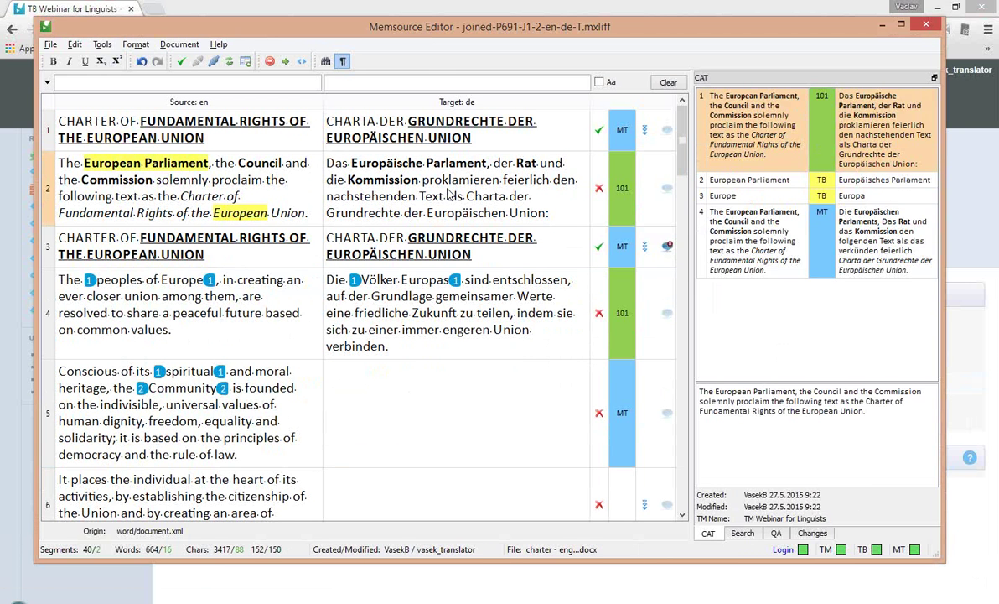
Delete the words "Europäische Parlament, der Rat" one by one from the target of segment 2.
key("shift+Down")
key("shift+Down")
key("shift+Down")
key("shift+Down")
key("Left")
key("Up")
key("Up")
key("Up")
key("ctrl+Left")
key("ctrl+Delete")
key("ctrl+Delete")
key("ctrl+Delete")
key("ctrl+Delete")
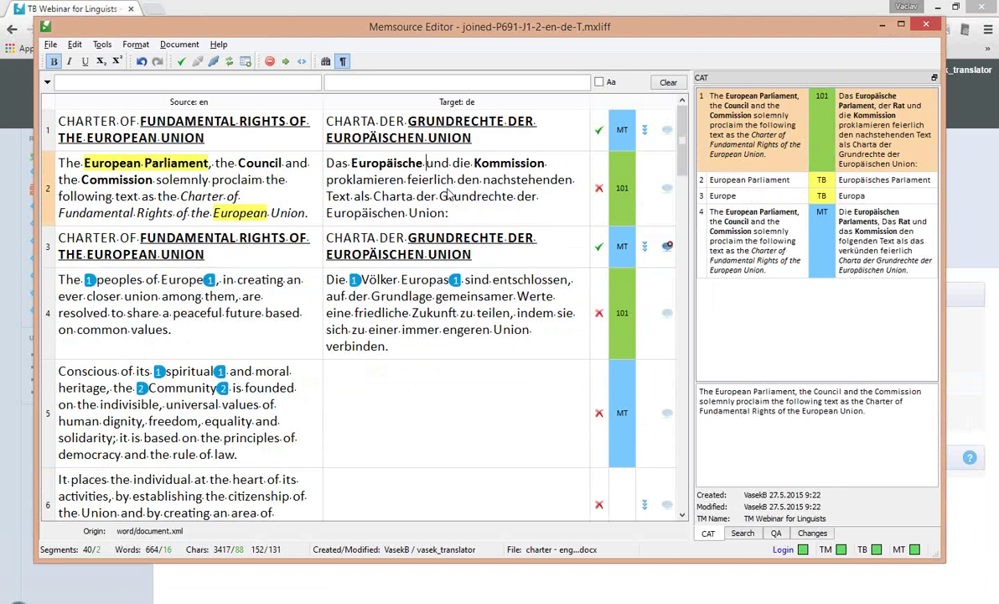
key("ctrl+BackSpace")
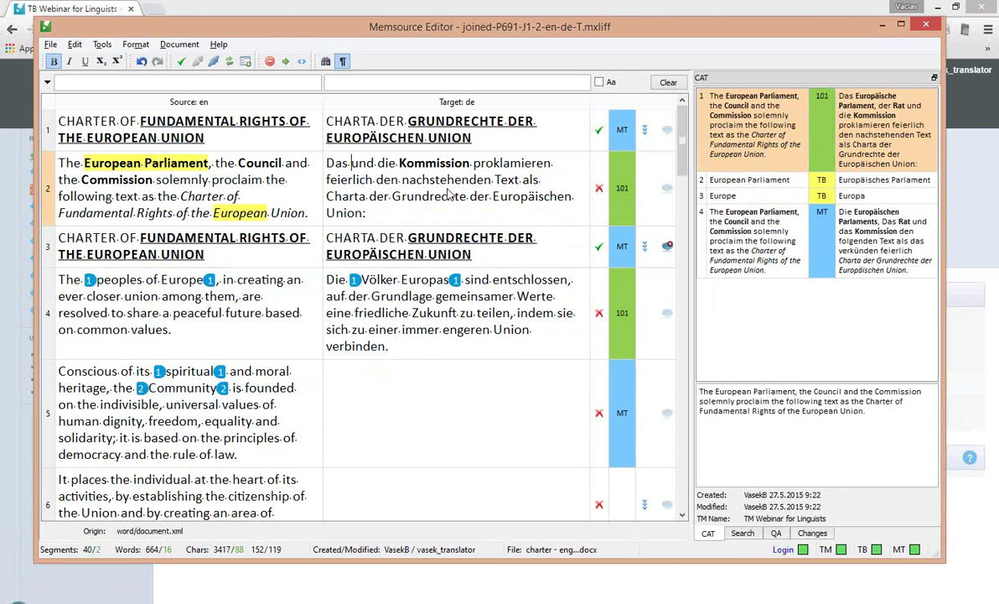
Insert the first translation memory match into the target of segment 2.
key("ctrl+1")
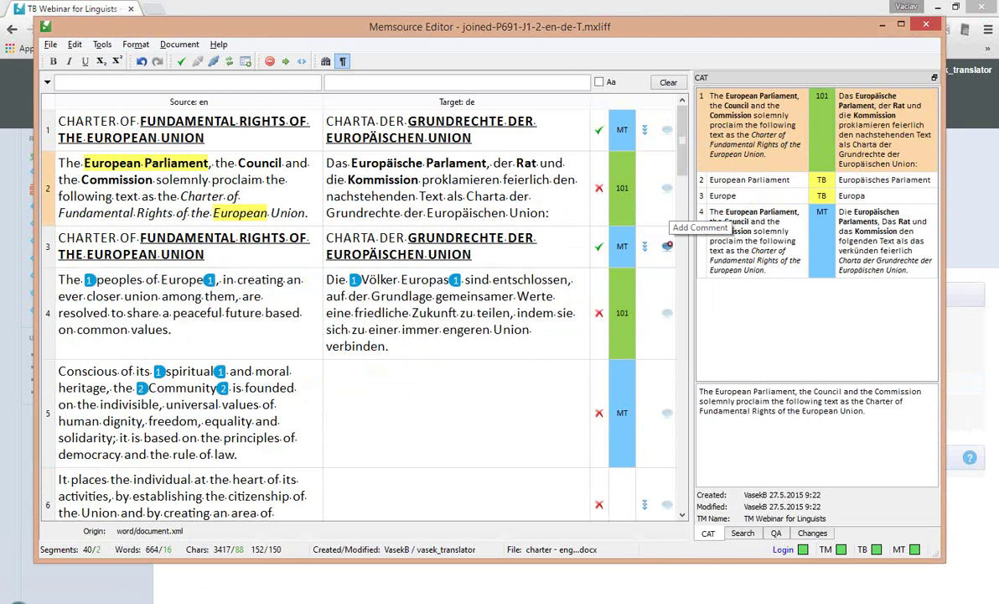
left_click(369, 322)
left_click(449, 210)
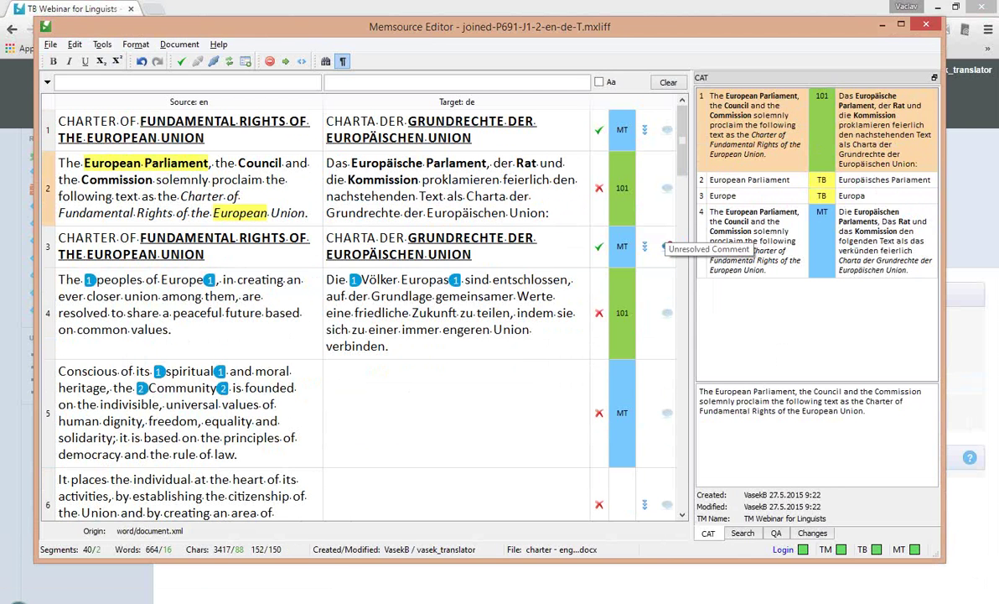
left_click(668, 246)
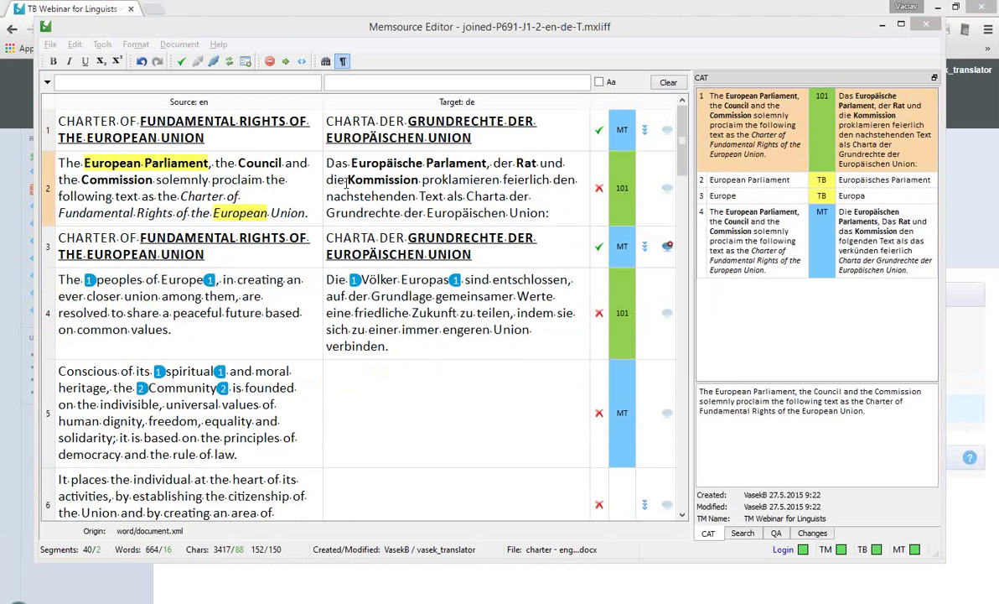
Switch to Project for Linguist Webinar in Internet Explorer and open charter - english.docx in Memsource Web Editor.
left_click(884, 27)
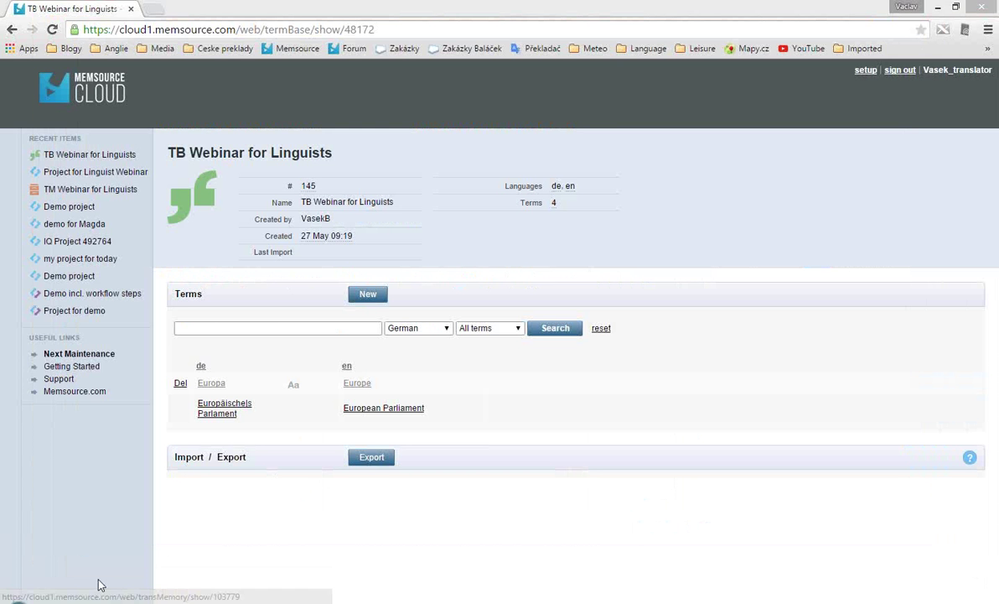
mouse_move(159, 597)
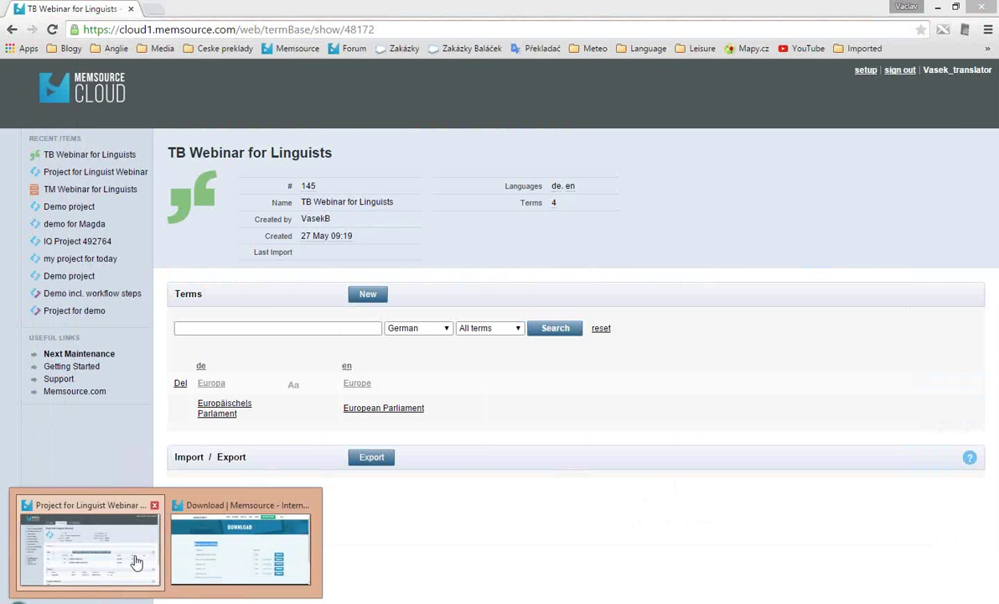
left_click(136, 562)
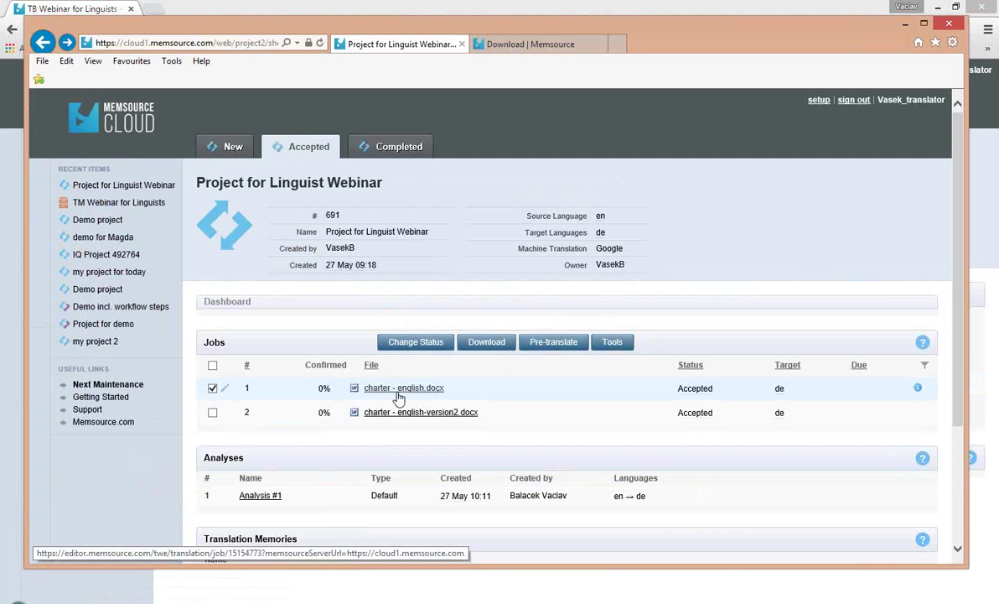
left_click(400, 396)
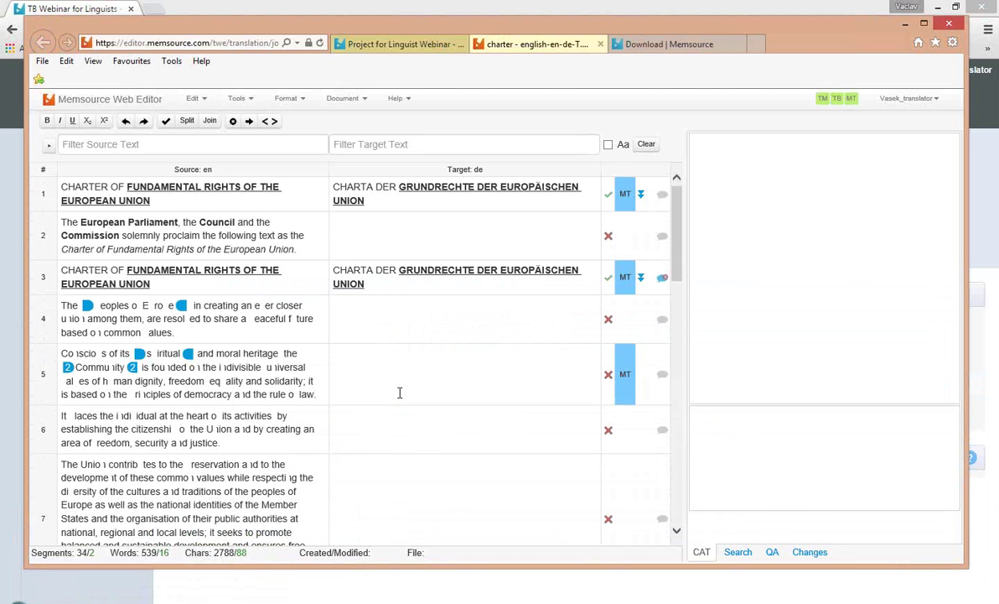
Enter "E" in the empty targets of segments 2 and 4 to bring up the autocomplete suggestions.
left_click(379, 235)
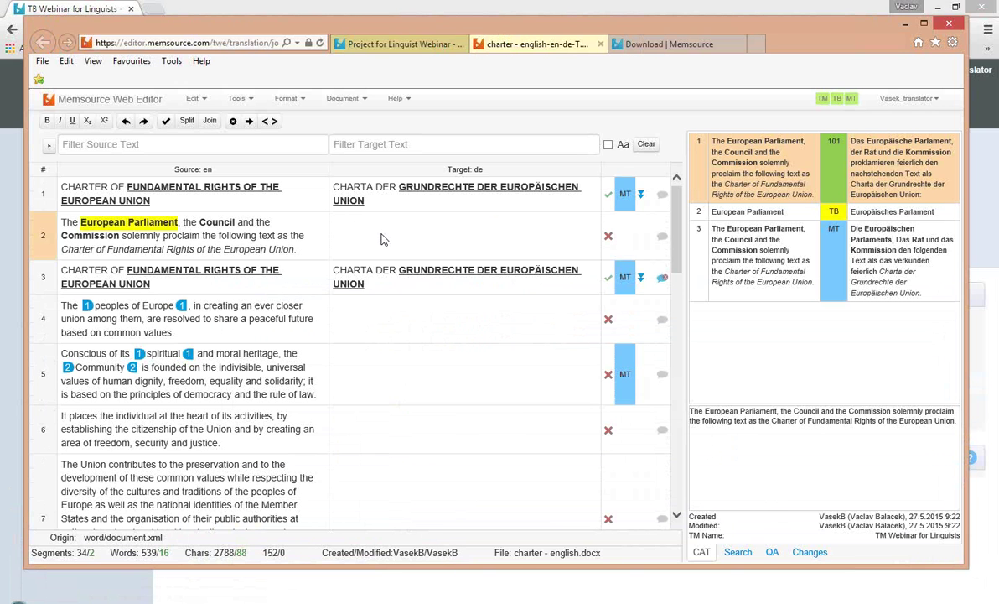
type("E")
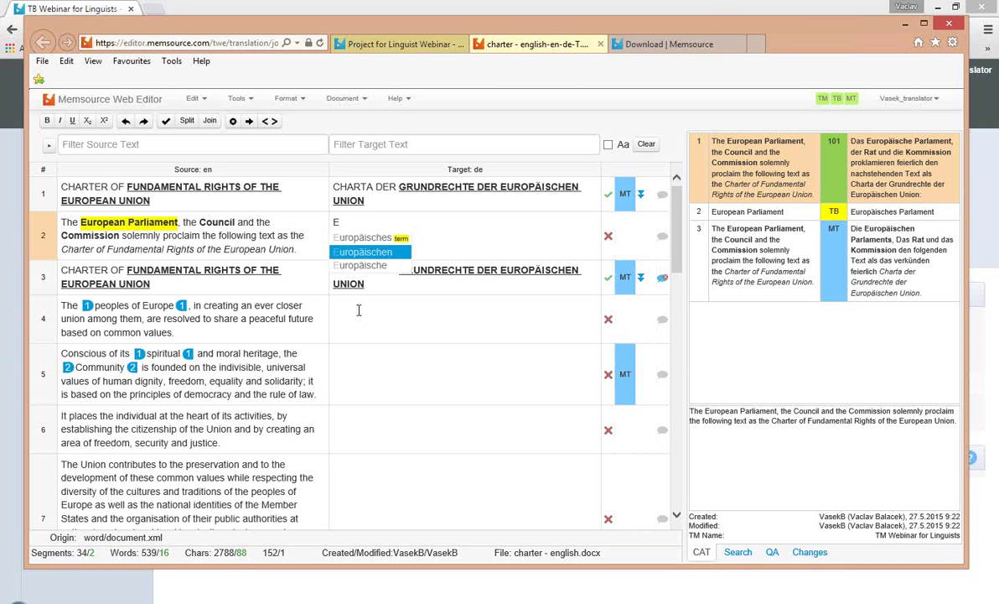
double_click(260, 249)
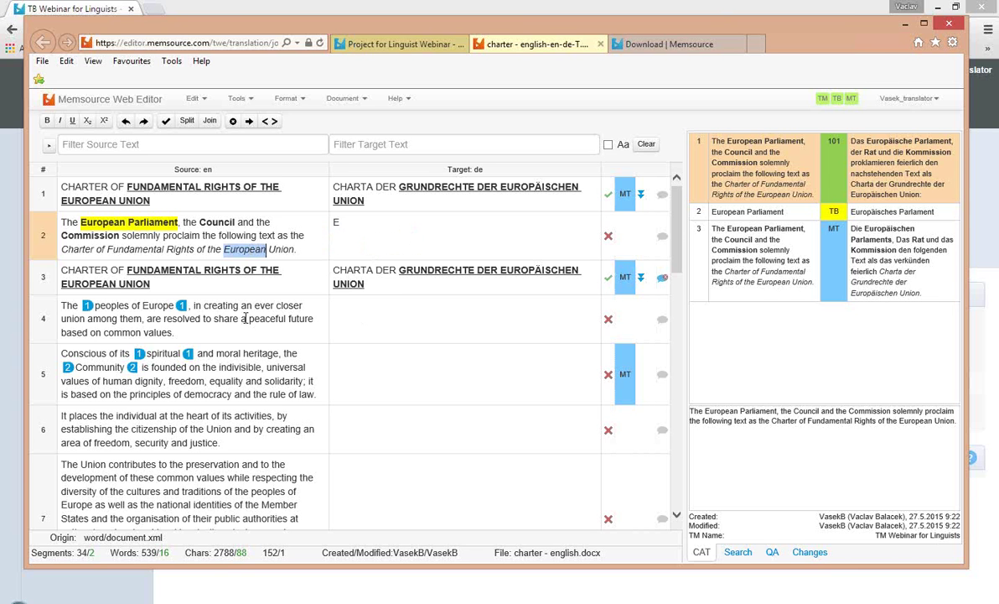
left_click(359, 326)
type("E")
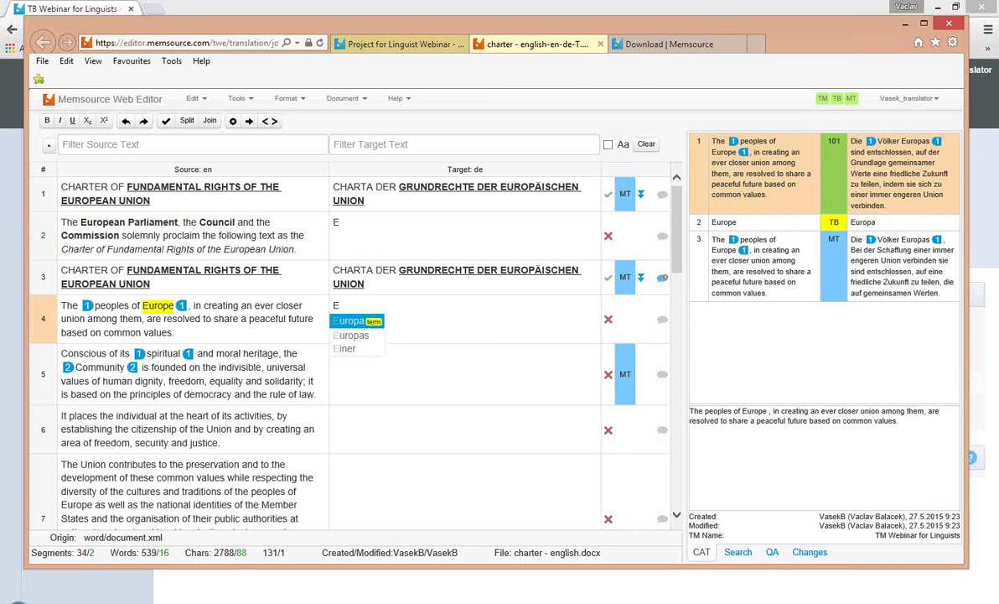
Switch back to the desktop Memsource Editor and review the available text formatting commands.
left_click(274, 531)
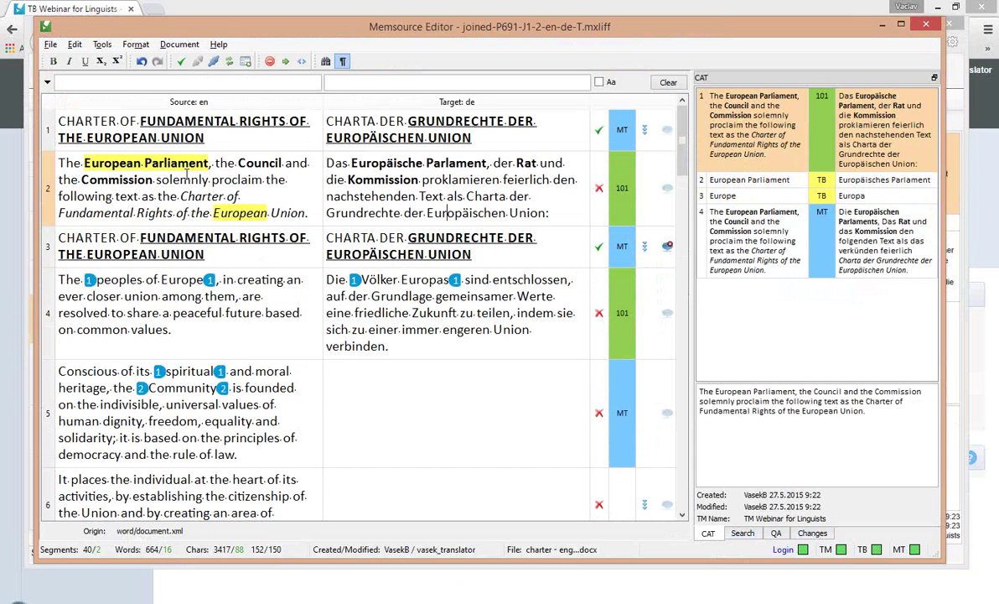
left_click(138, 48)
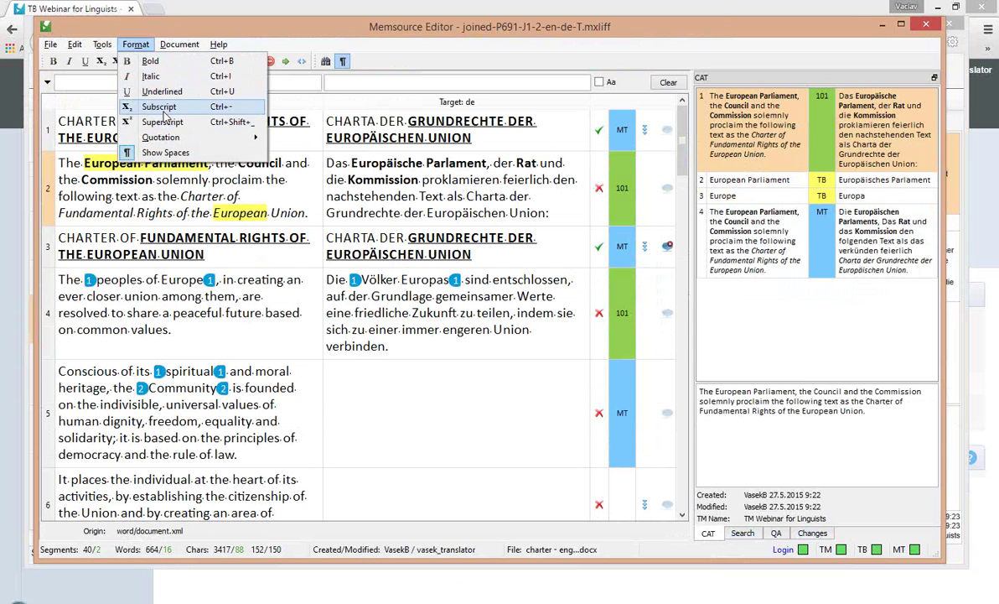
left_click(426, 163)
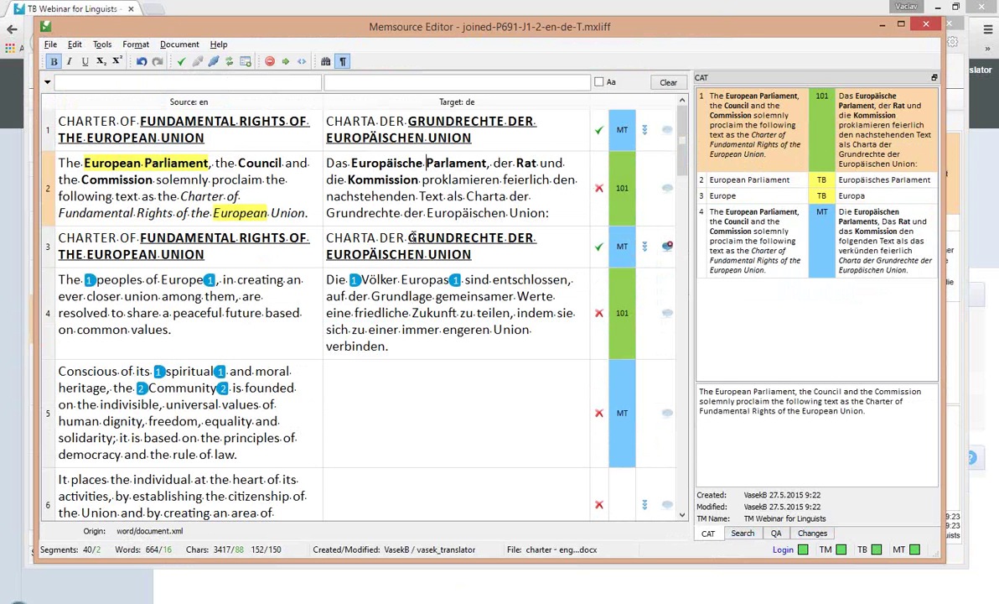
Select the bold, underlined text "GRUNDRECHTE DER EUROPÄISCHEN UNION" in the target of segment 3.
left_click_drag(408, 238, 481, 262)
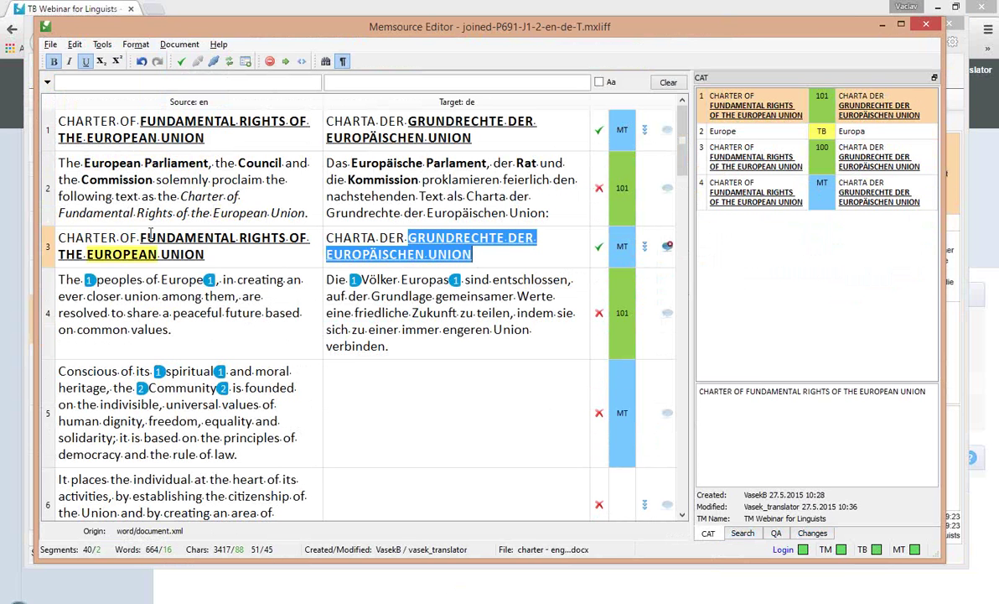
Examine the bold underlined source text in segment 3 and the tagged phrase "peoples of Europe" in segment 4.
left_click_drag(140, 238, 182, 251)
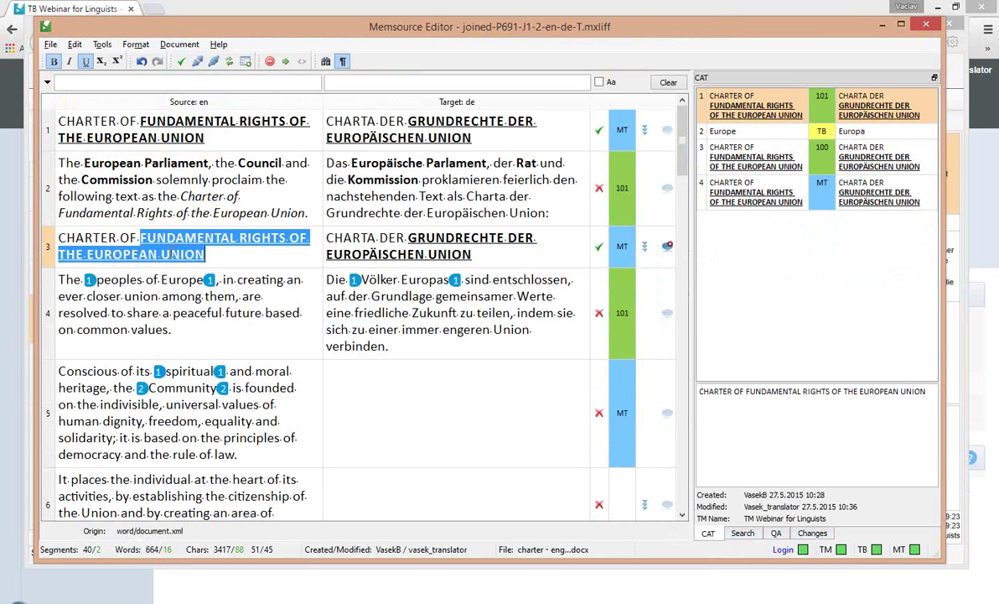
left_click(159, 239)
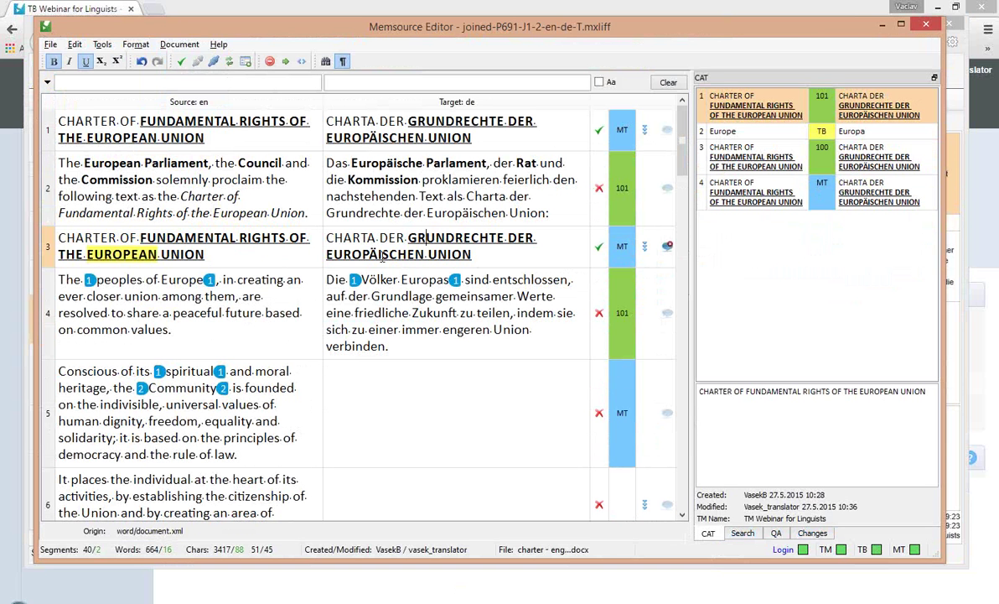
left_click_drag(89, 281, 200, 282)
left_click(199, 283)
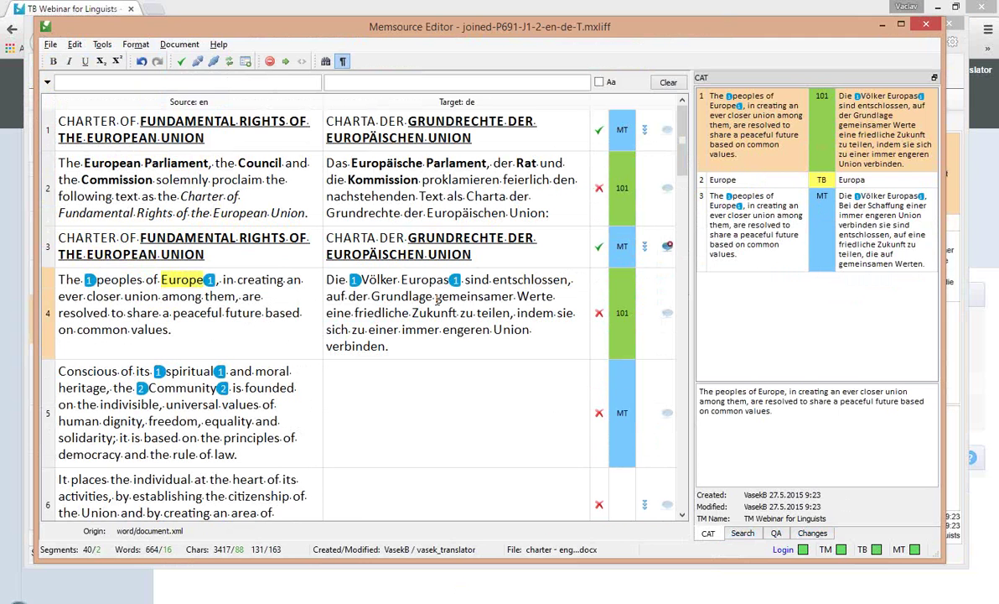
Look at the quotation mark styles offered for the source language.
left_click(136, 44)
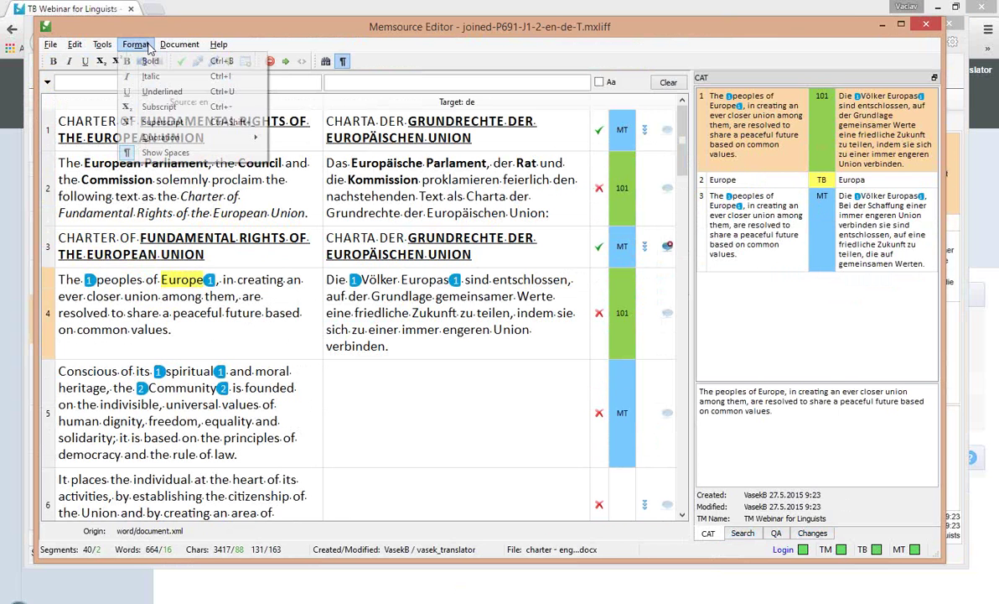
mouse_move(149, 137)
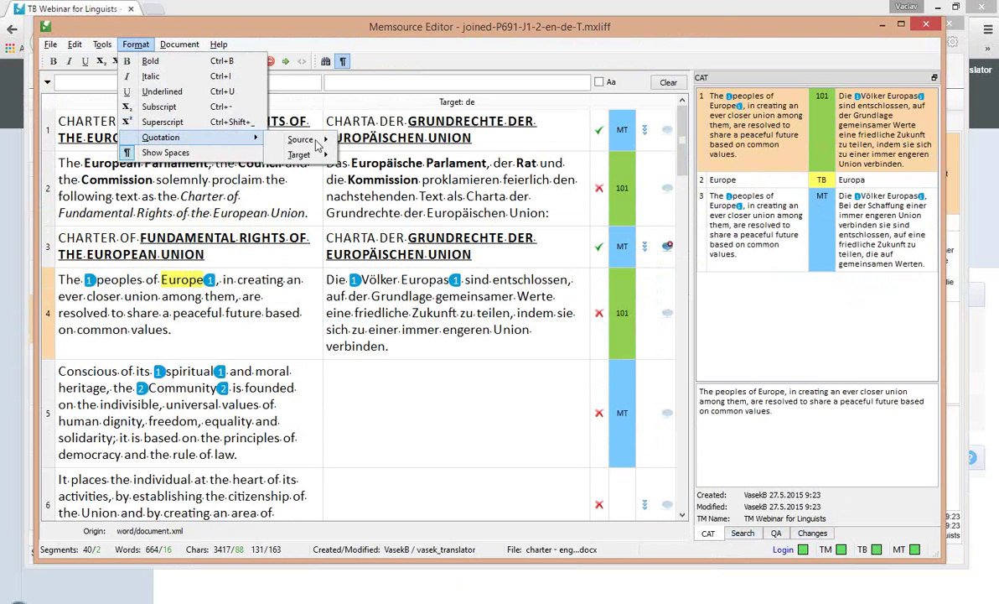
mouse_move(316, 159)
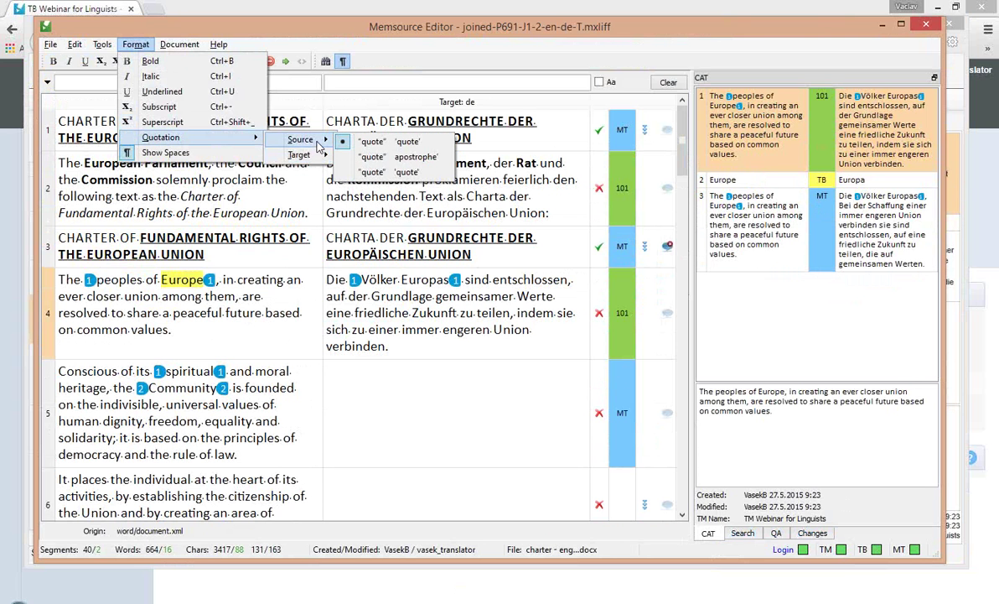
left_click(143, 197)
left_click(144, 197)
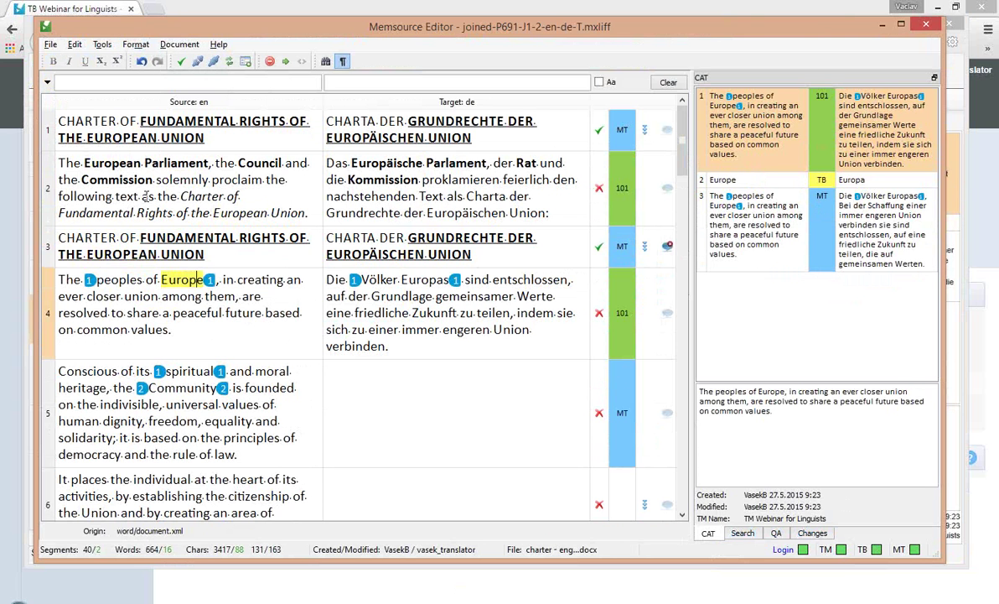
Open the source text of segment 2 for editing and leave it without making changes.
left_click(159, 180)
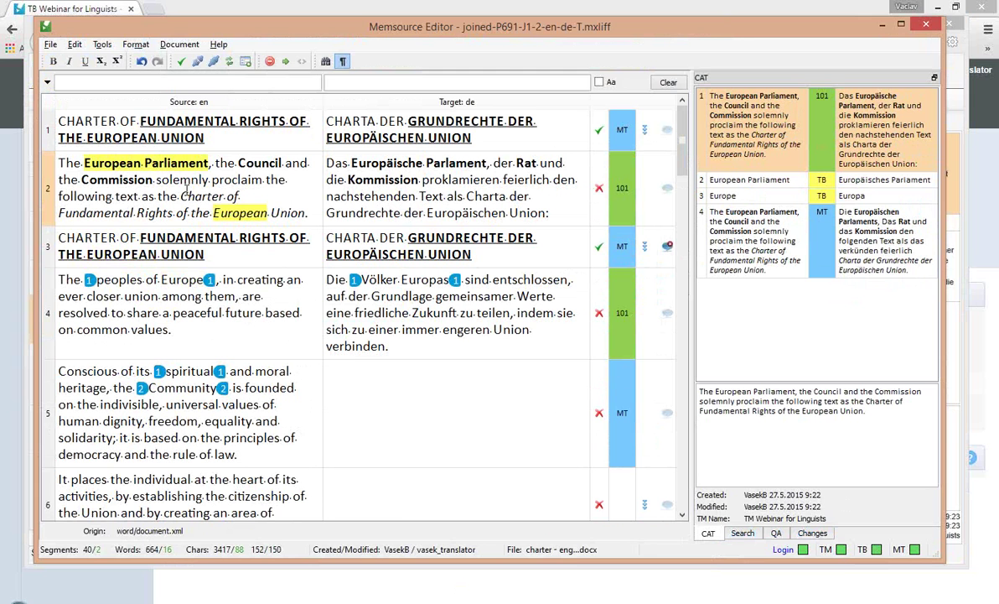
key("F2")
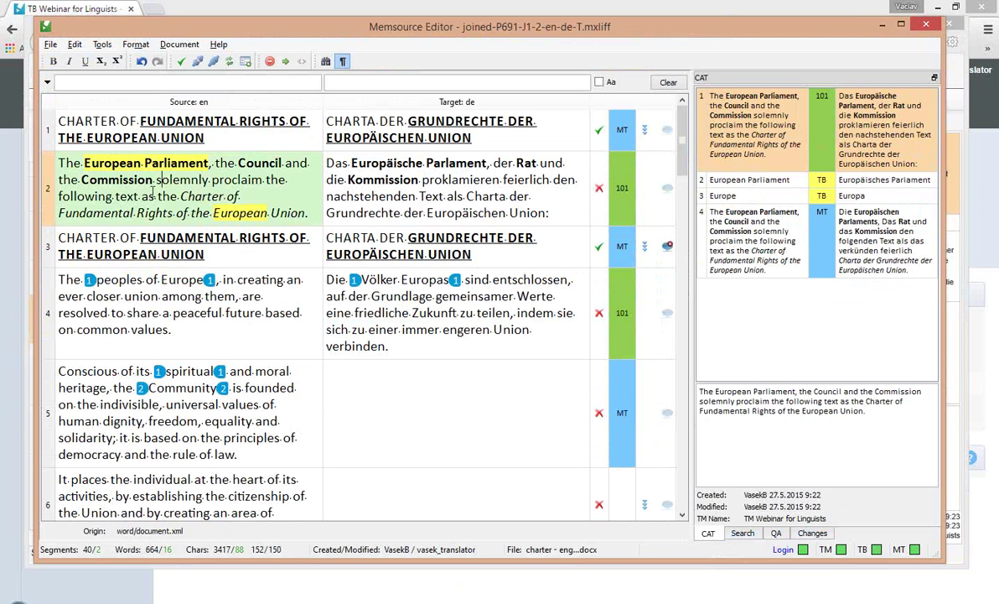
key("Escape")
Look at the quotation mark styles offered for the target language.
left_click(139, 44)
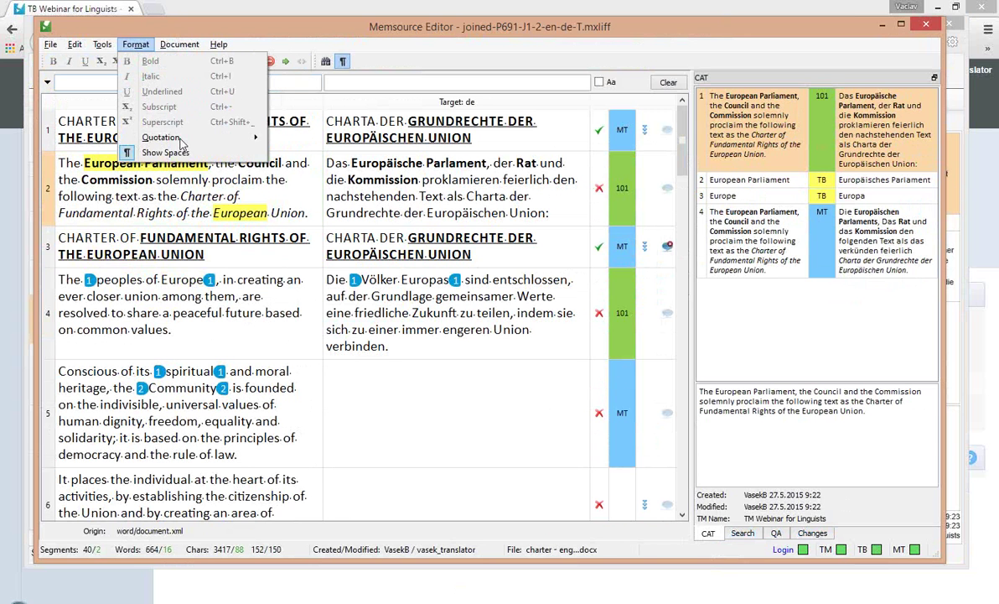
mouse_move(243, 138)
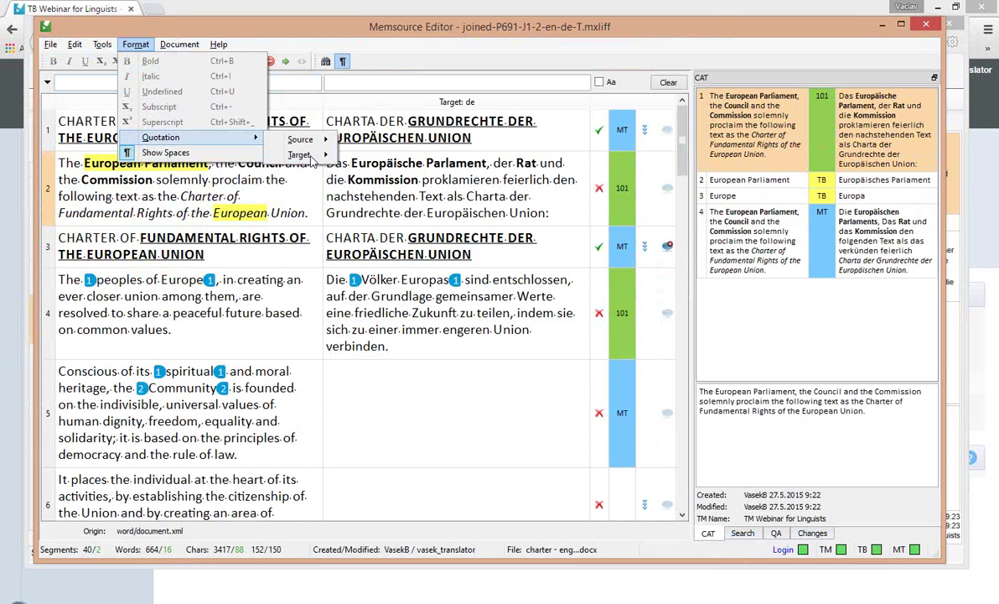
mouse_move(316, 157)
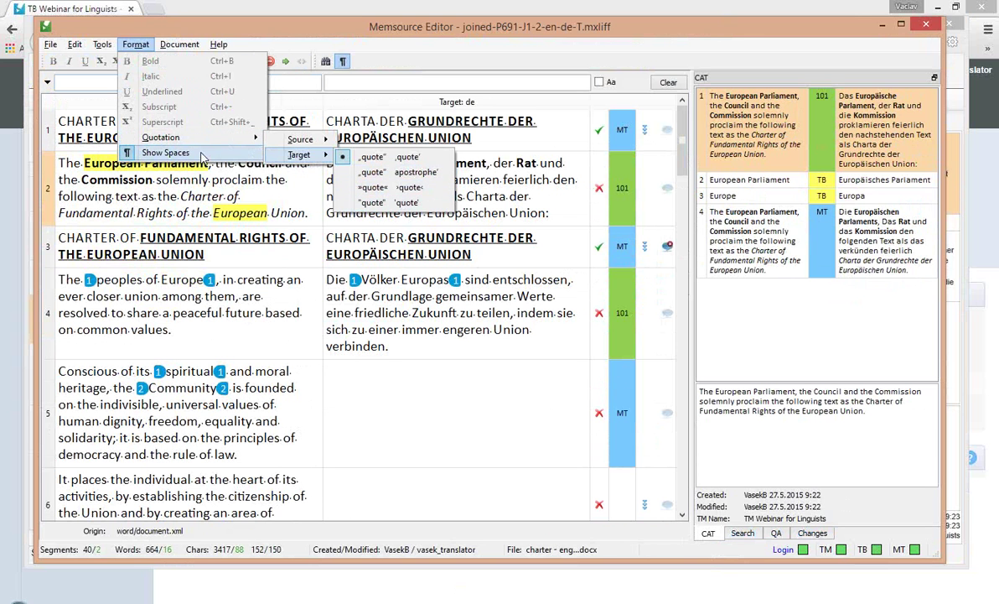
Toggle the Show Spaces display off and back on, checking the space marks in segment 2's target text.
left_click(168, 152)
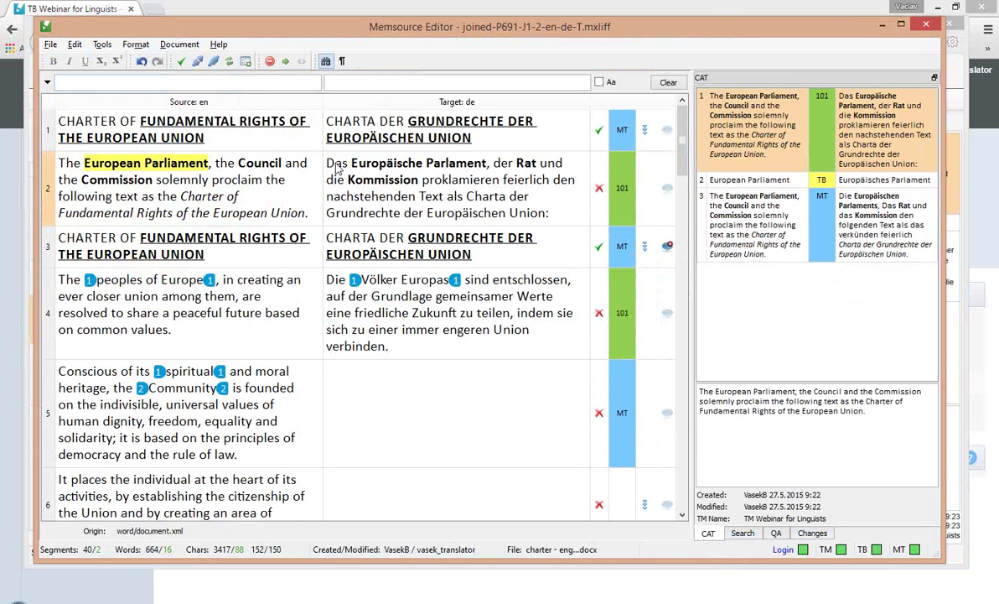
left_click(343, 62)
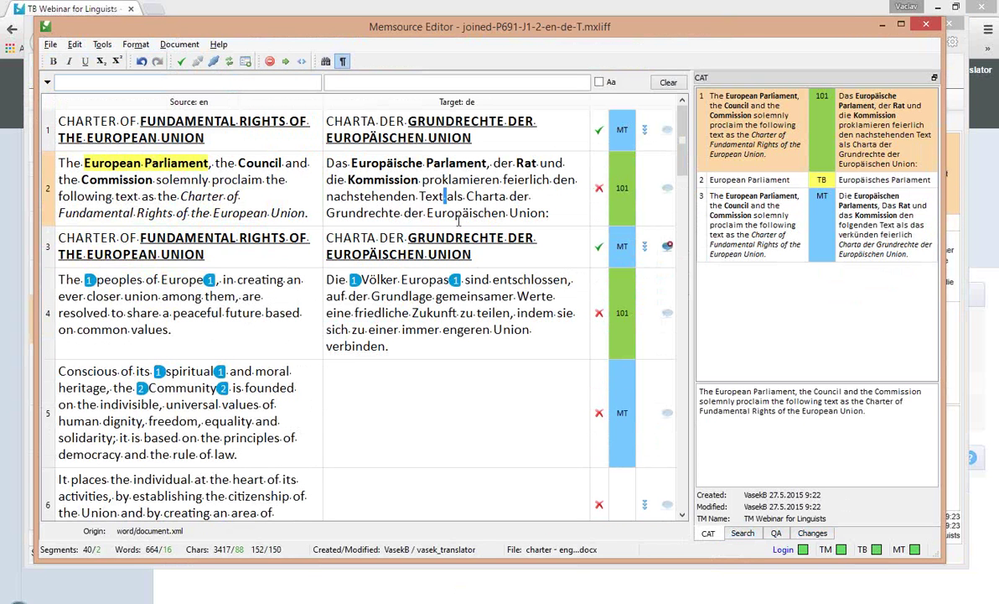
left_click(445, 198)
left_click(466, 201)
left_click(342, 62)
left_click(343, 62)
left_click(343, 62)
left_click(343, 62)
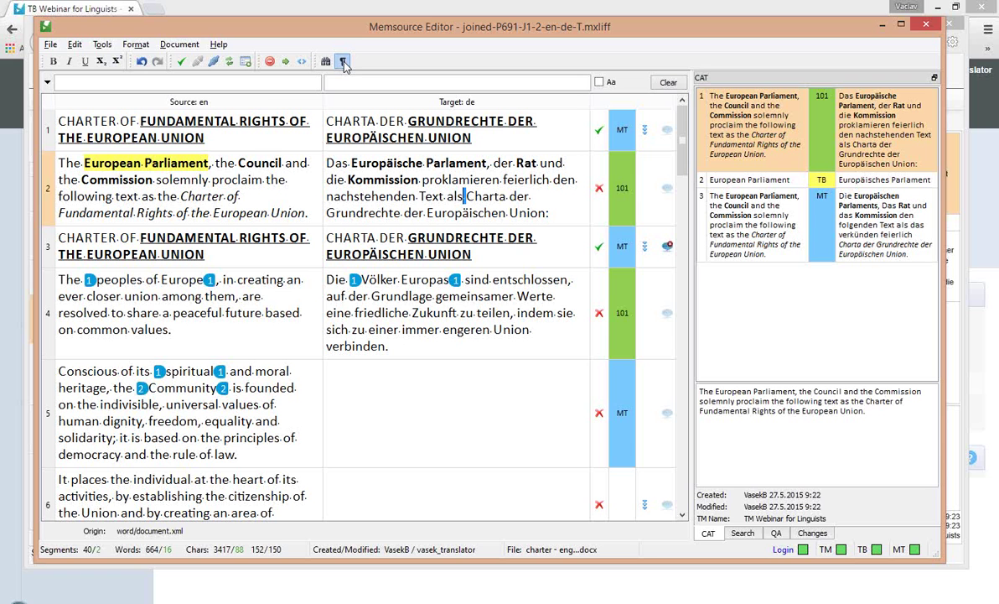
View the original document in Word, examine the red phrase "peoples of Europe", and return to Memsource Editor.
left_click(136, 45)
mouse_move(179, 45)
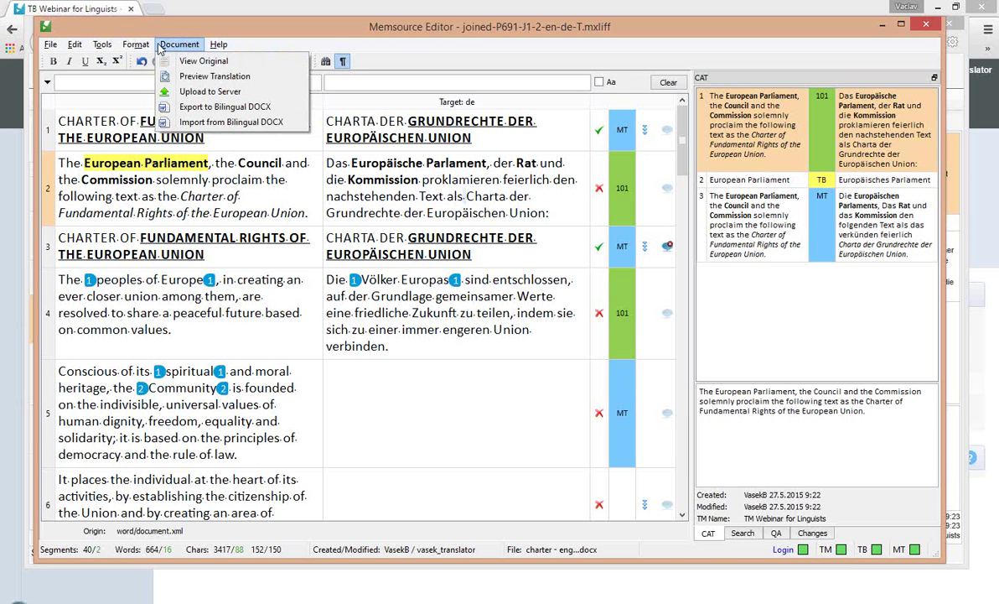
left_click(191, 64)
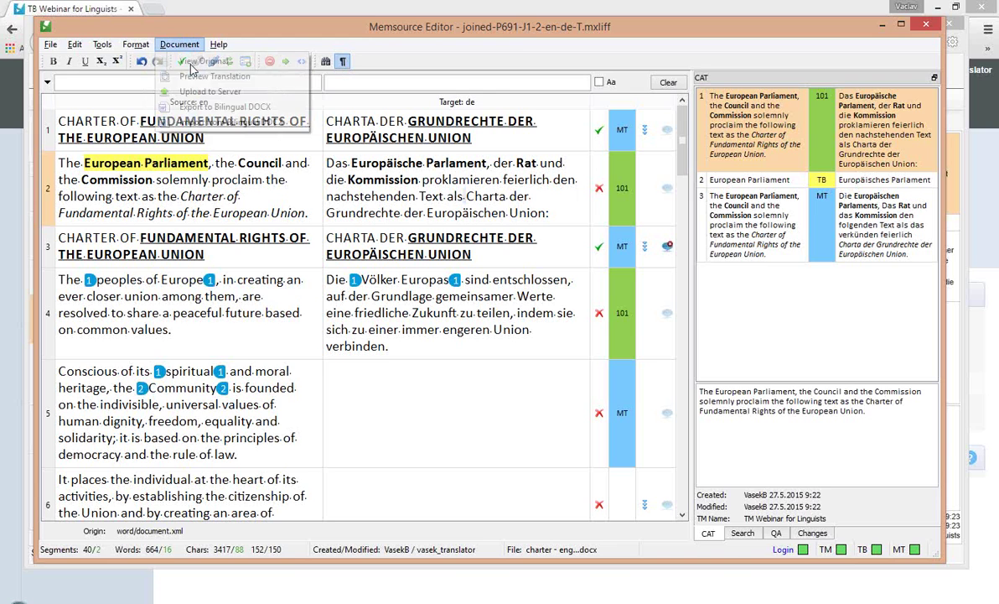
left_click(191, 64)
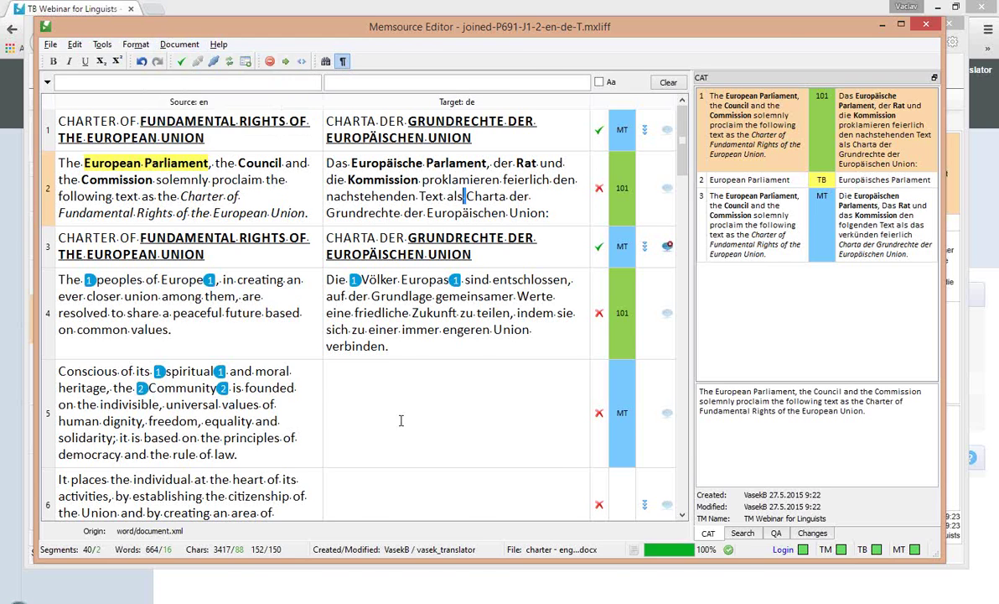
scroll(392, 383, "down", 12)
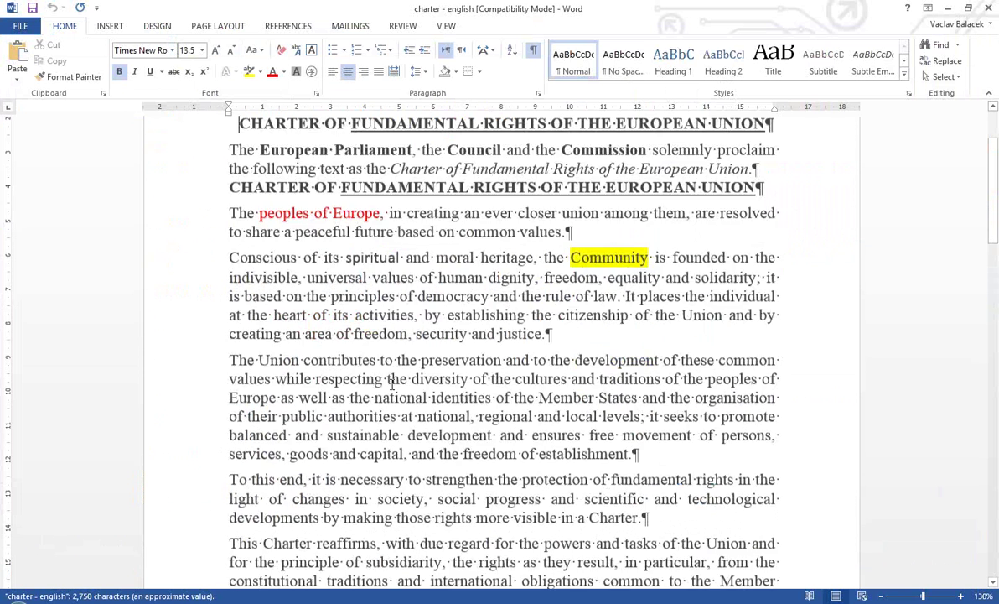
scroll(344, 292, "up", 9)
scroll(344, 292, "up", 4)
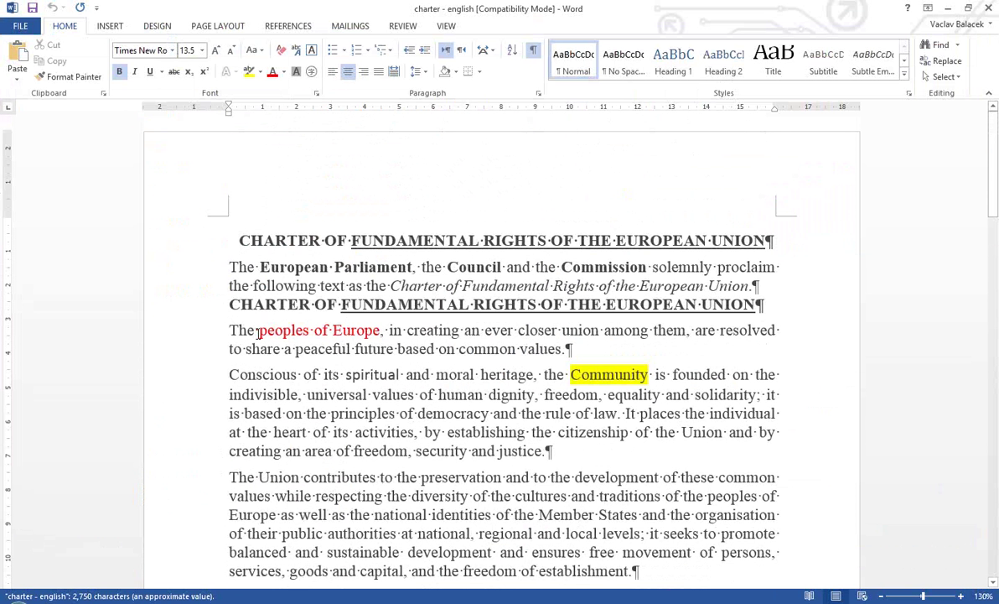
left_click_drag(383, 332, 260, 332)
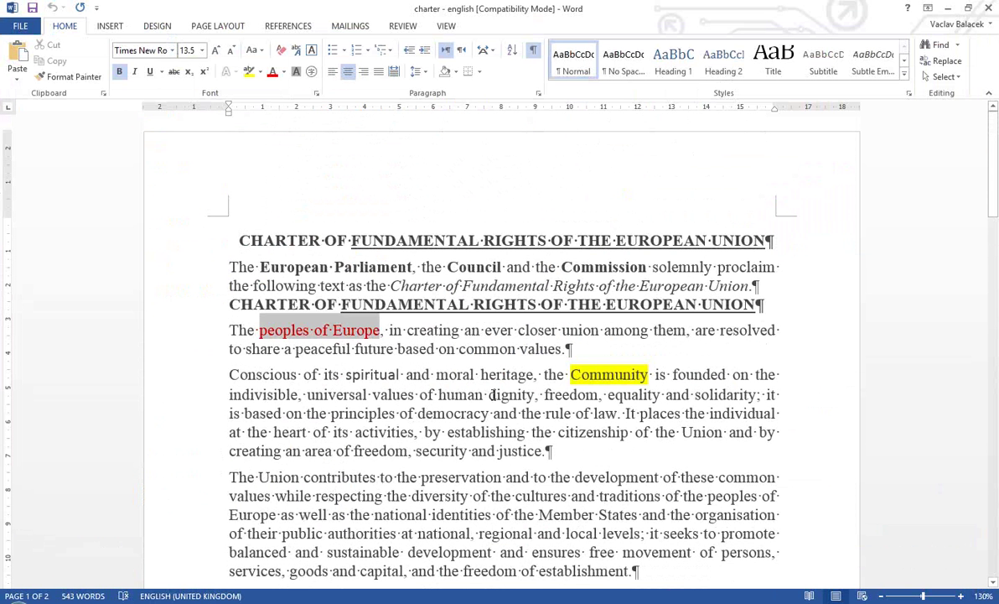
left_click(436, 374)
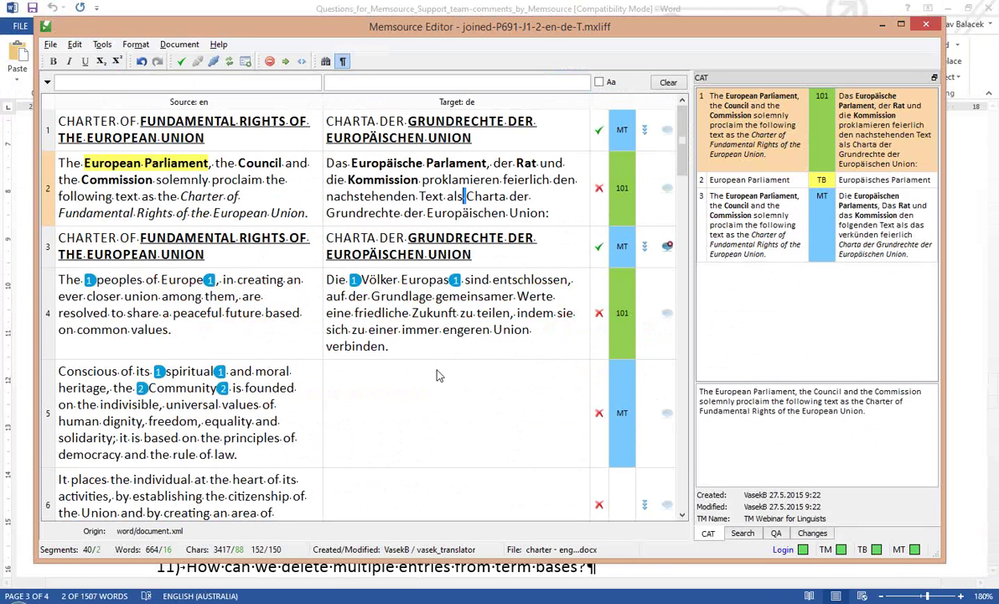
Preview the translated German document in Word, look through it, and return to Memsource Editor.
left_click(180, 44)
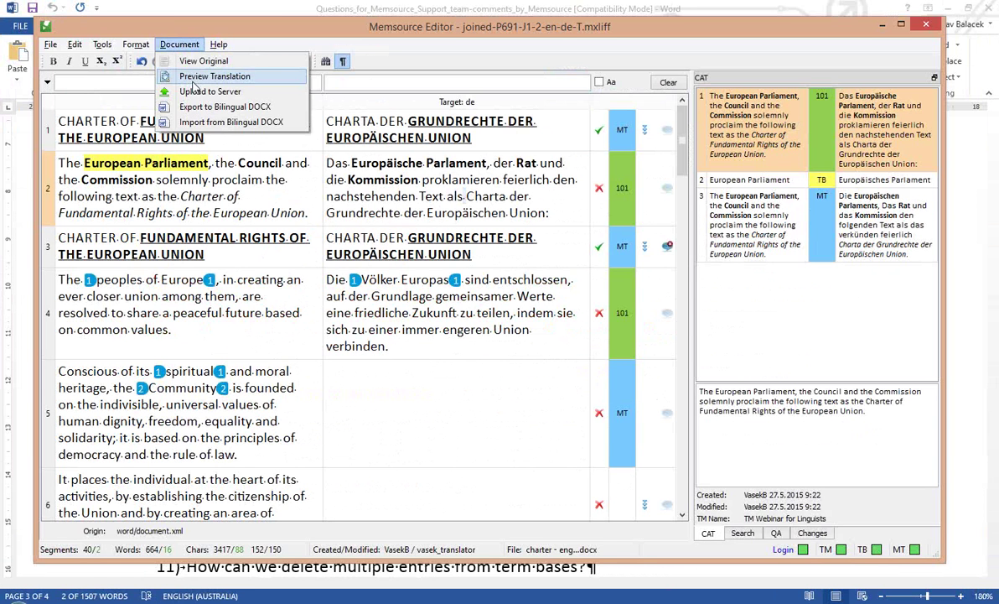
left_click(196, 77)
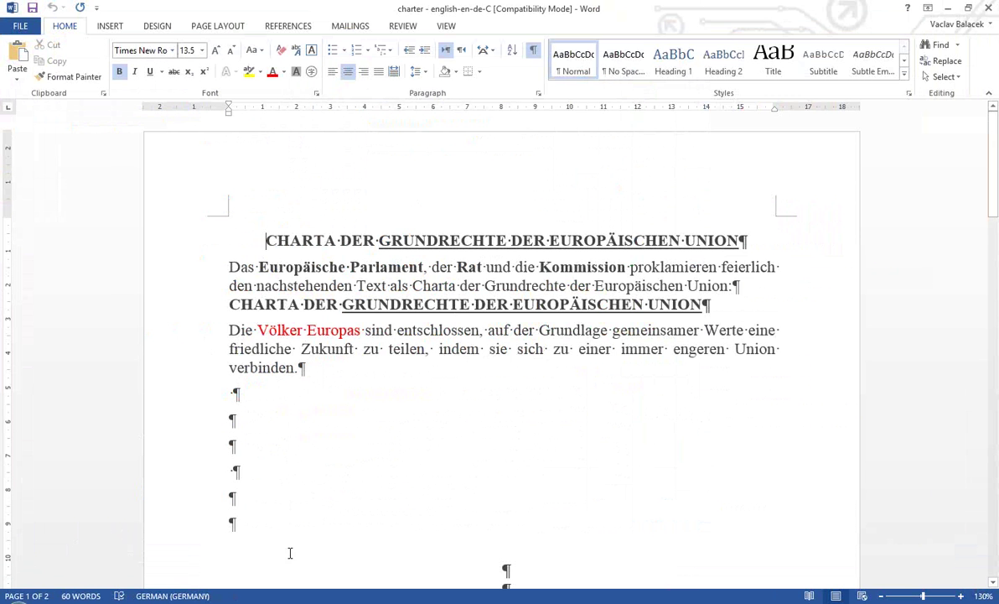
scroll(431, 435, "down", 15)
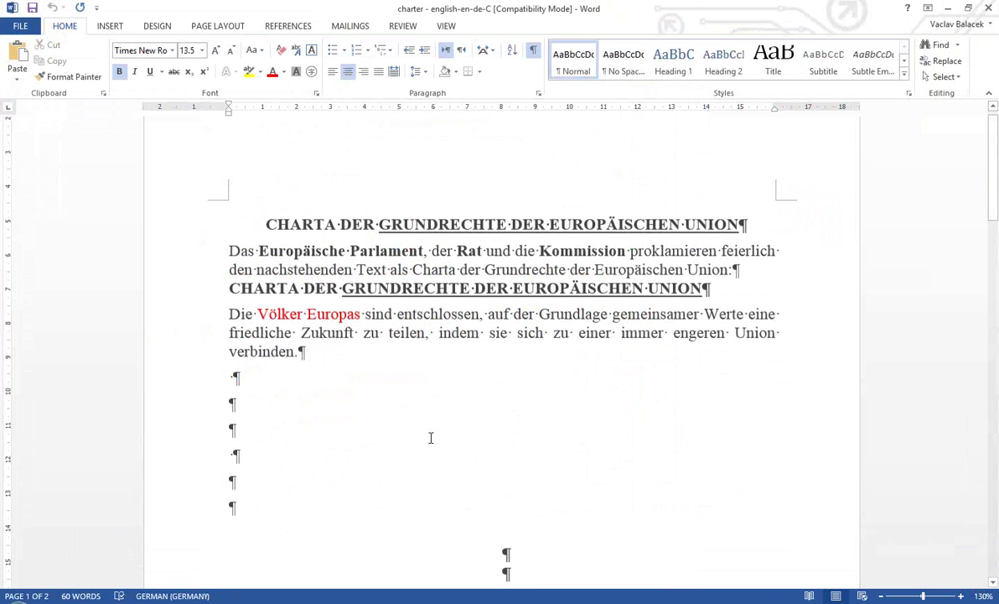
key("alt+Tab")
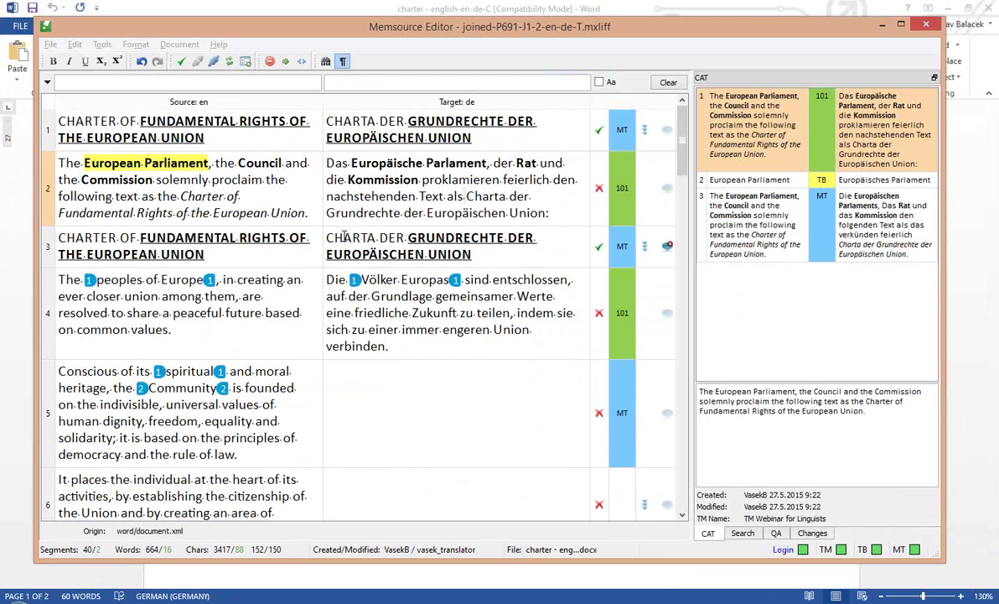
Export the job to a bilingual DOCX file and open it in Word.
left_click(178, 45)
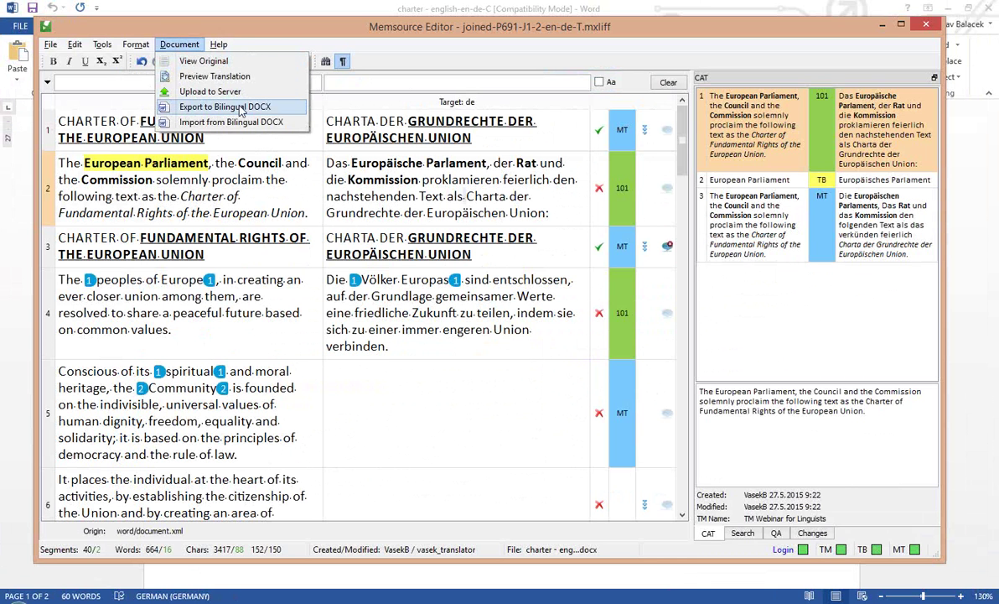
left_click(454, 219)
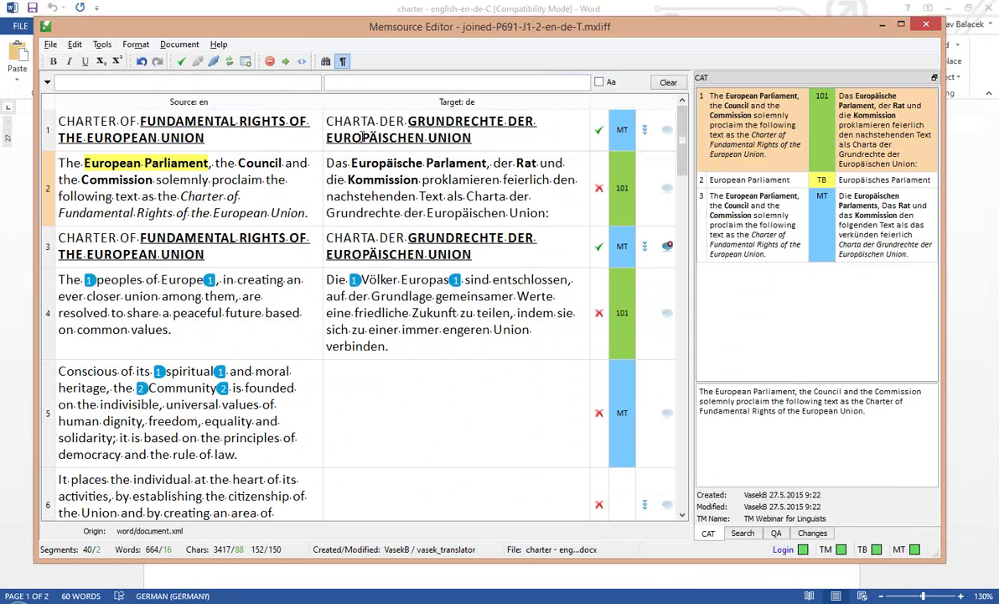
left_click(179, 47)
left_click(198, 110)
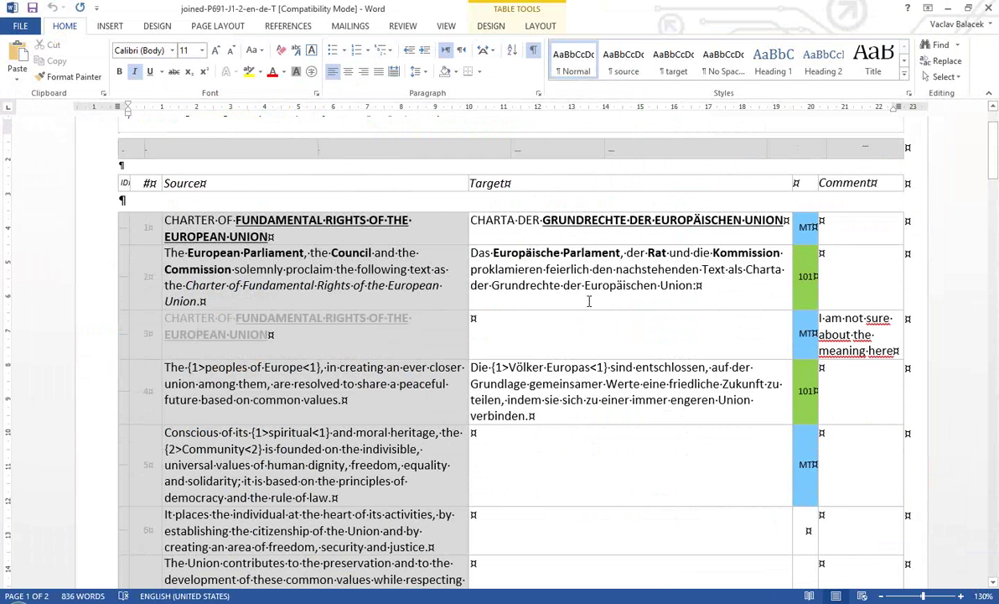
Insert "EDIT THIS SEGMENT" before "DER" in the first segment's target text of the bilingual document.
scroll(526, 298, "down", 1)
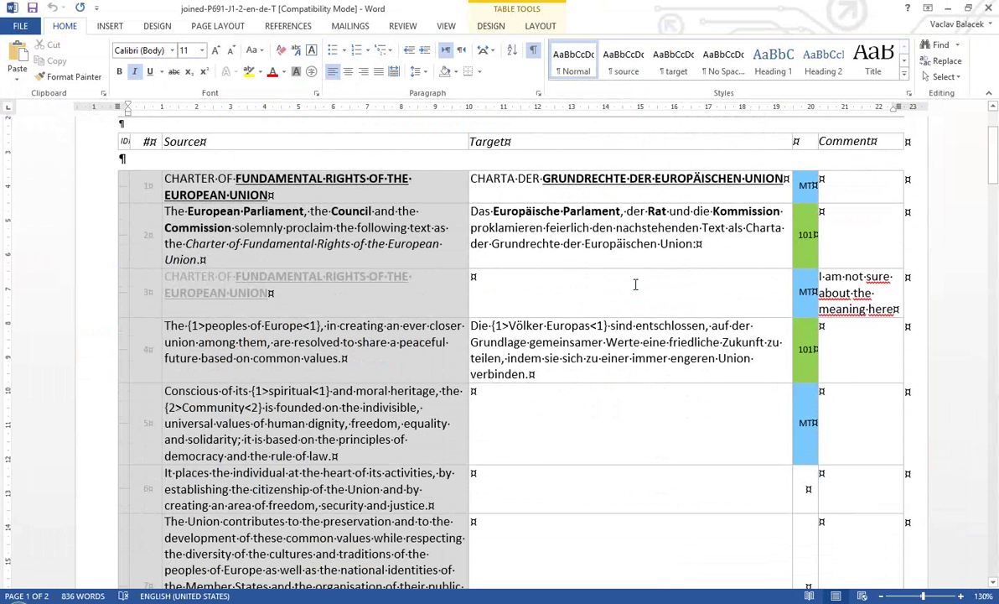
left_click(537, 183)
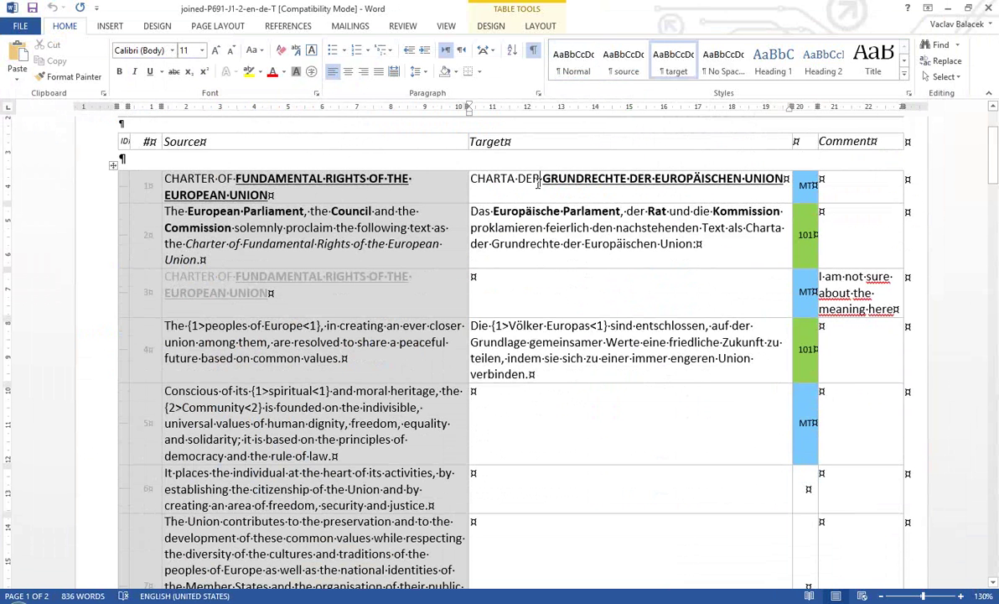
key("Left")
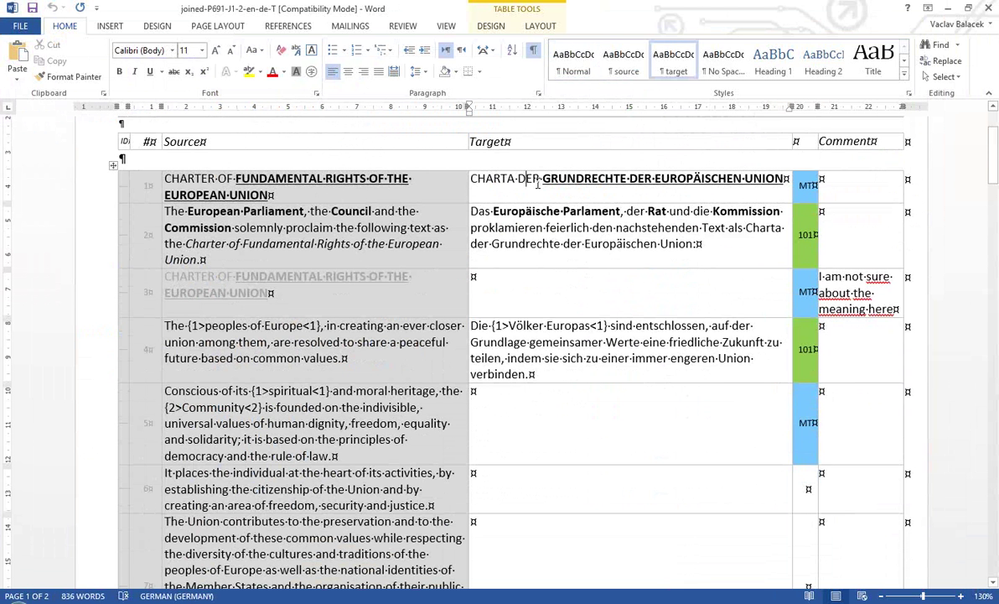
type("EDIT THI")
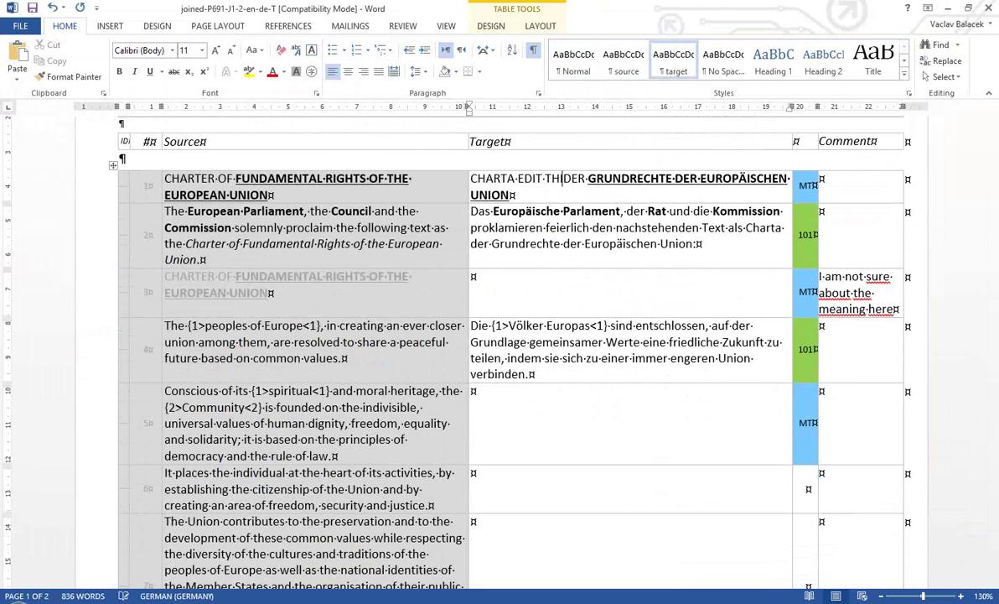
type("S SEDG")
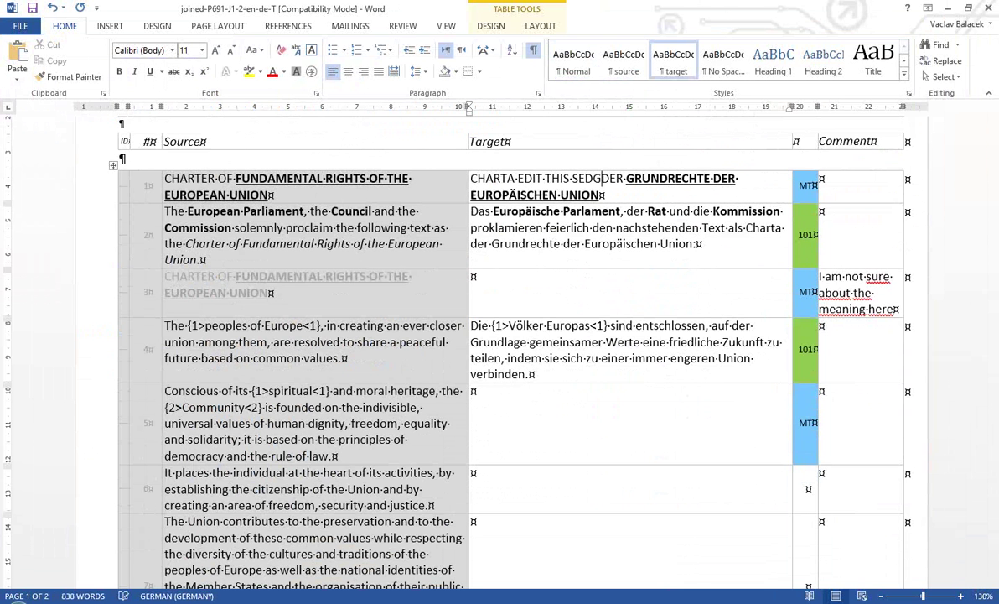
key("BackSpace")
key("BackSpace")
type("GEM")
key("BackSpace")
key("BackSpace")
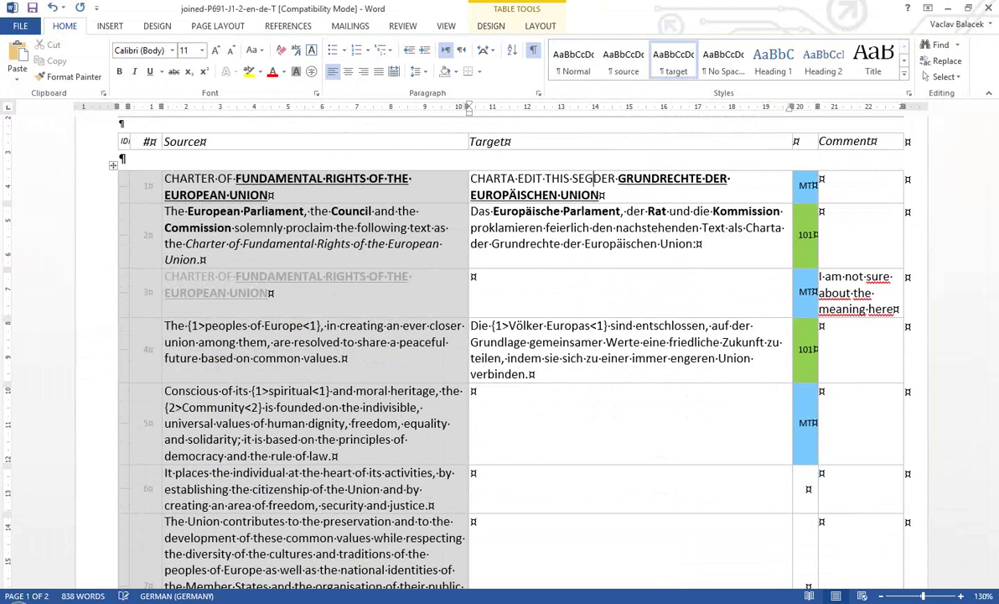
type("MENT")
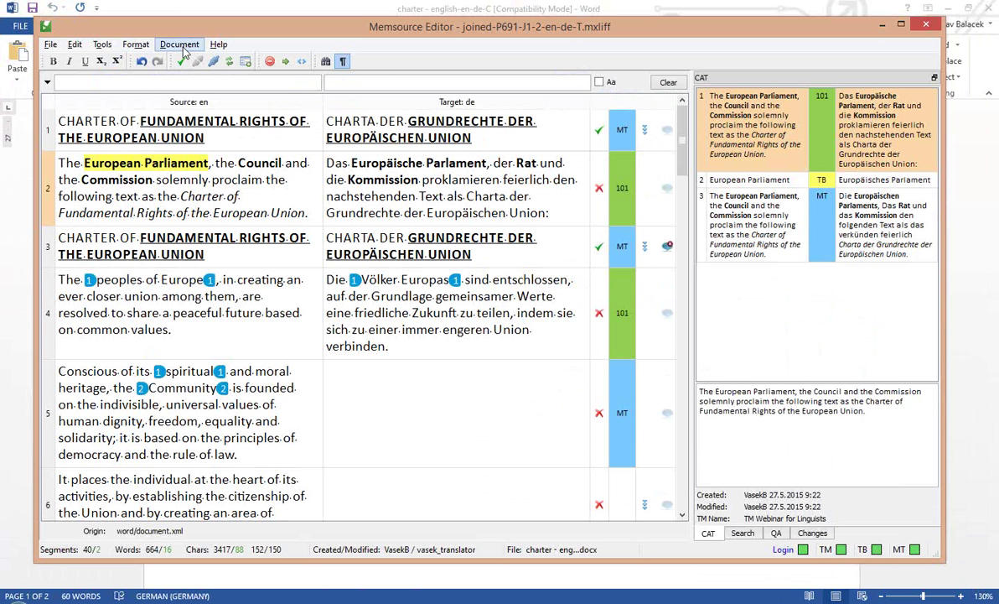
Switch to Memsource Editor and import the edited bilingual DOCX joined-P691-J1-2-en-de-T from the Desktop.
left_click(179, 43)
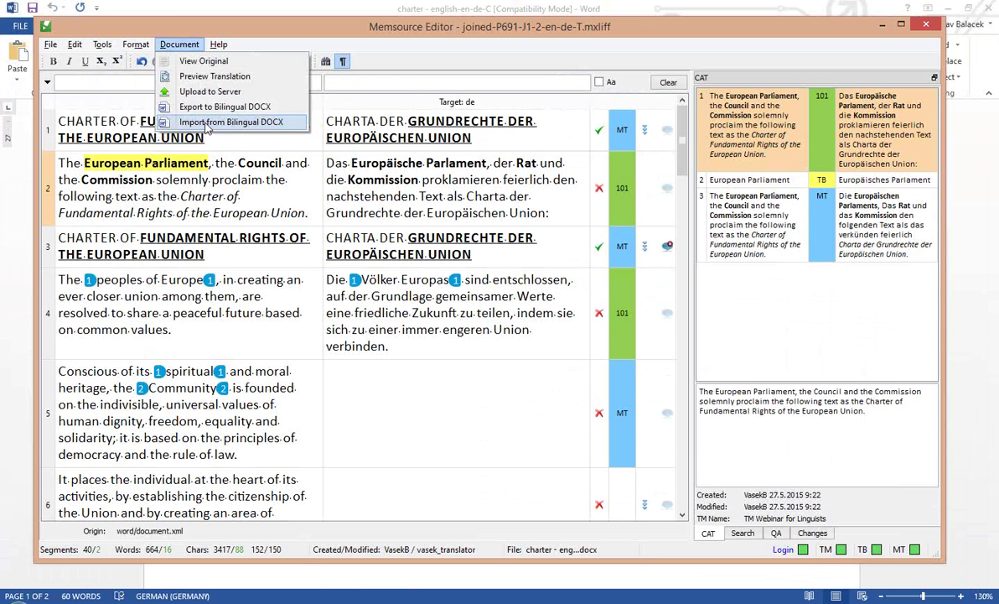
left_click(182, 124)
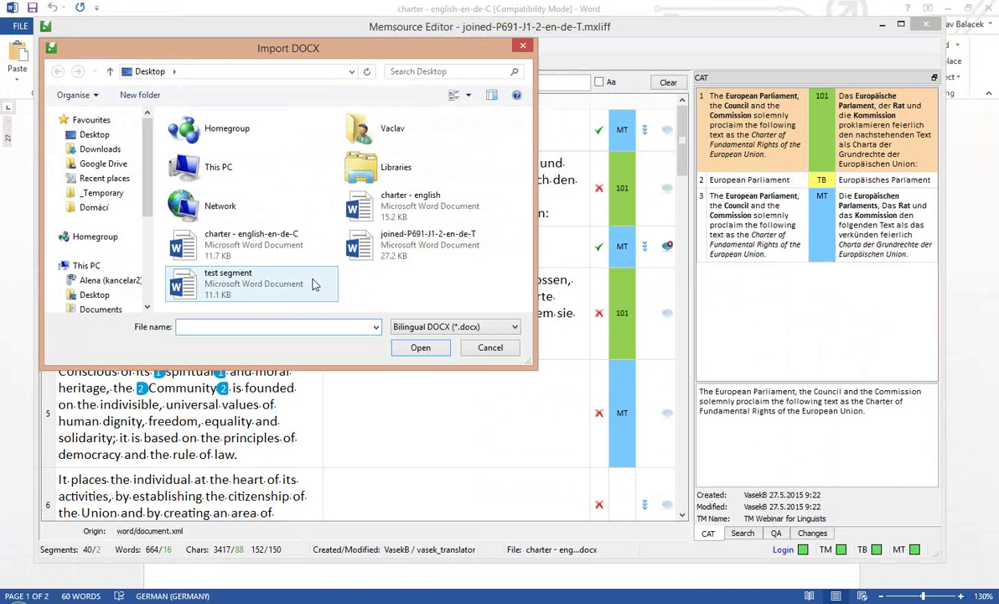
double_click(436, 254)
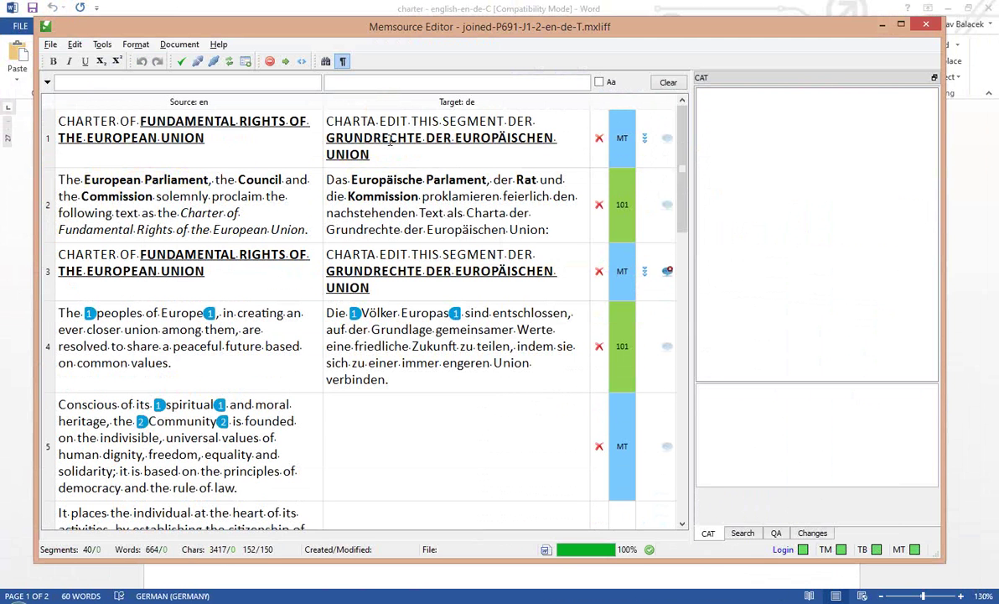
Remove "EDIT THIS SEGMENT" from segment 1's target text and confirm the segment.
left_click_drag(380, 121, 501, 120)
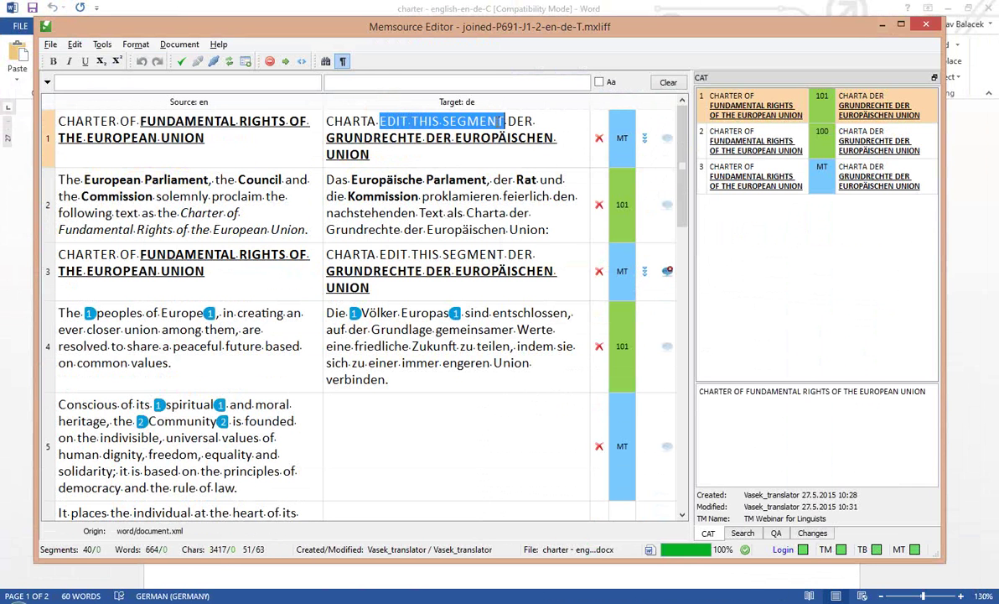
key("Delete")
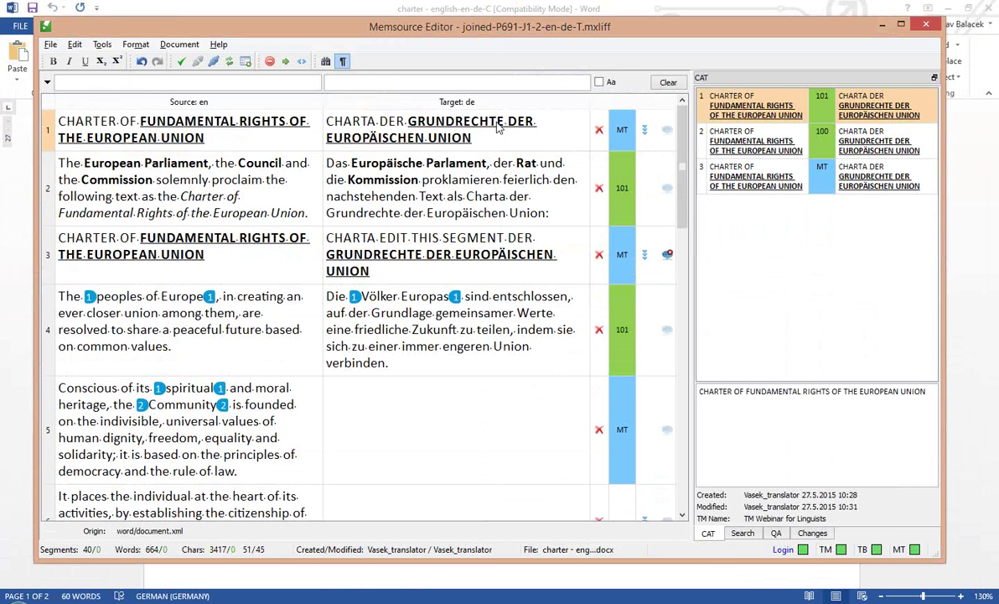
key("ctrl+Return")
left_click(169, 46)
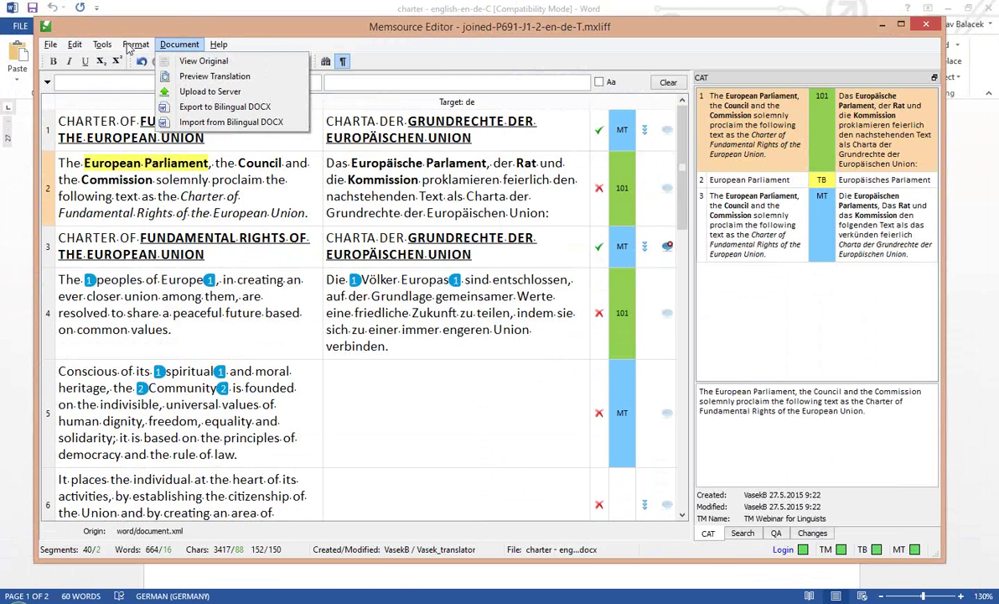
mouse_move(104, 49)
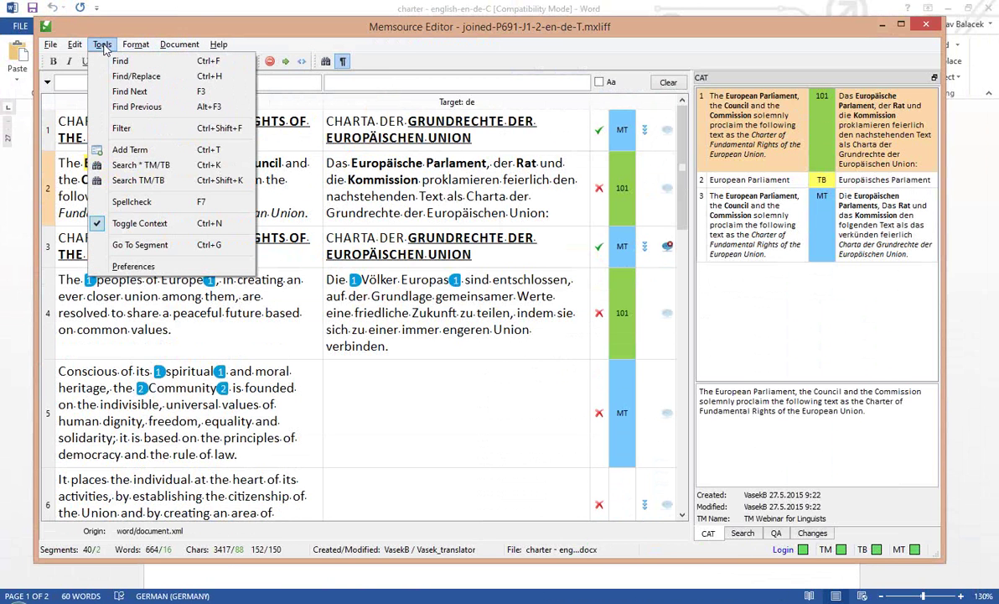
mouse_move(75, 44)
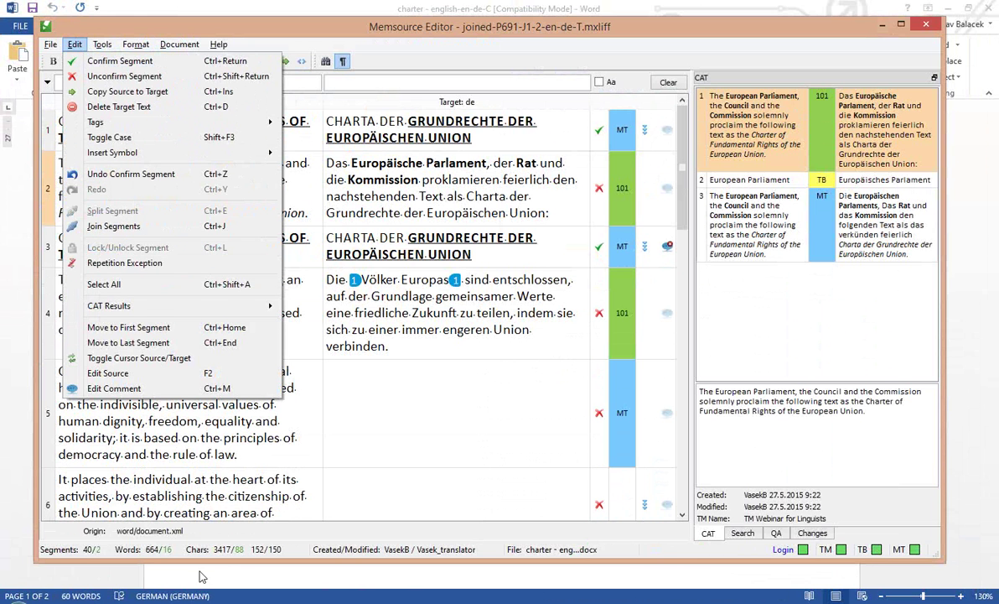
Switch to Internet Explorer and close the Memsource Web Editor page, leaving it despite the unsaved data.
left_click(396, 570)
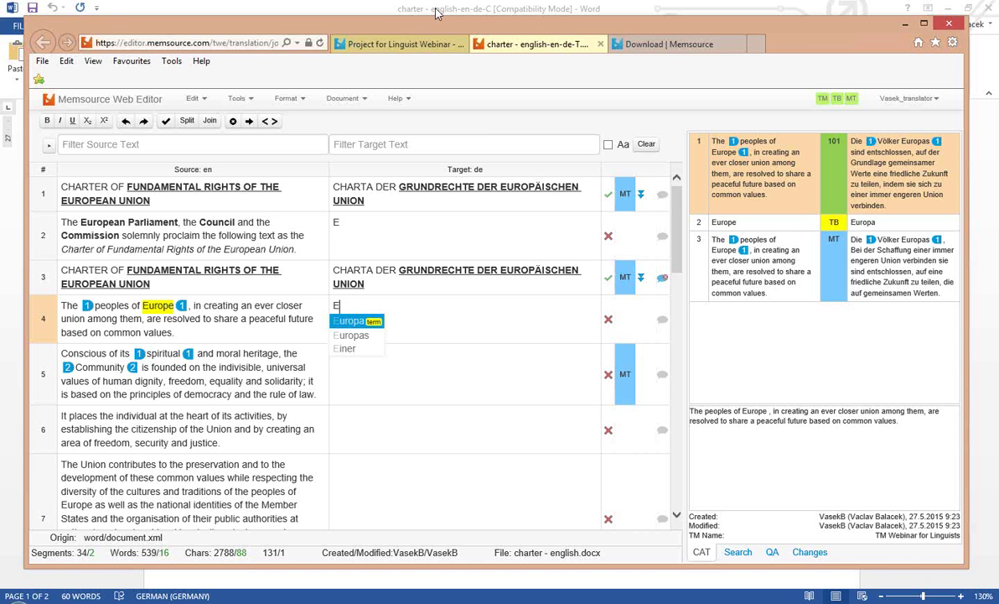
left_click(601, 44)
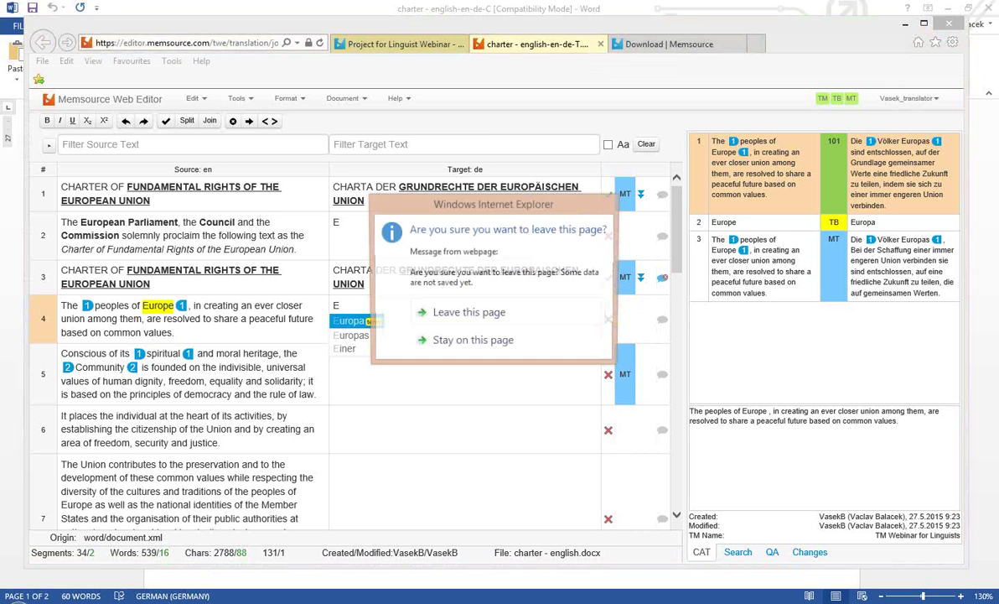
left_click(502, 312)
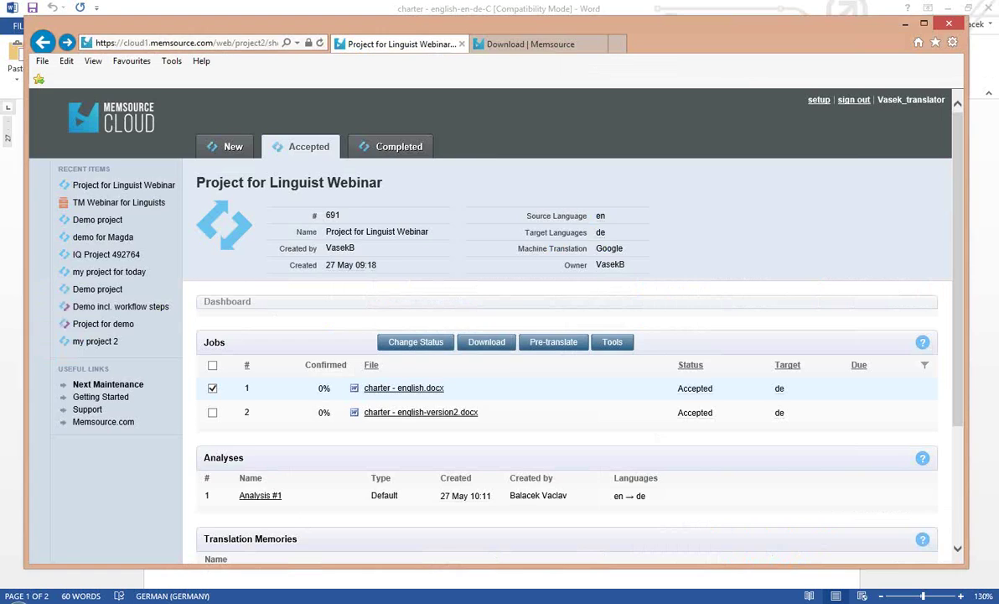
Return to Memsource Editor and confirm the German translations of segments 2 and 4.
key("alt+Tab")
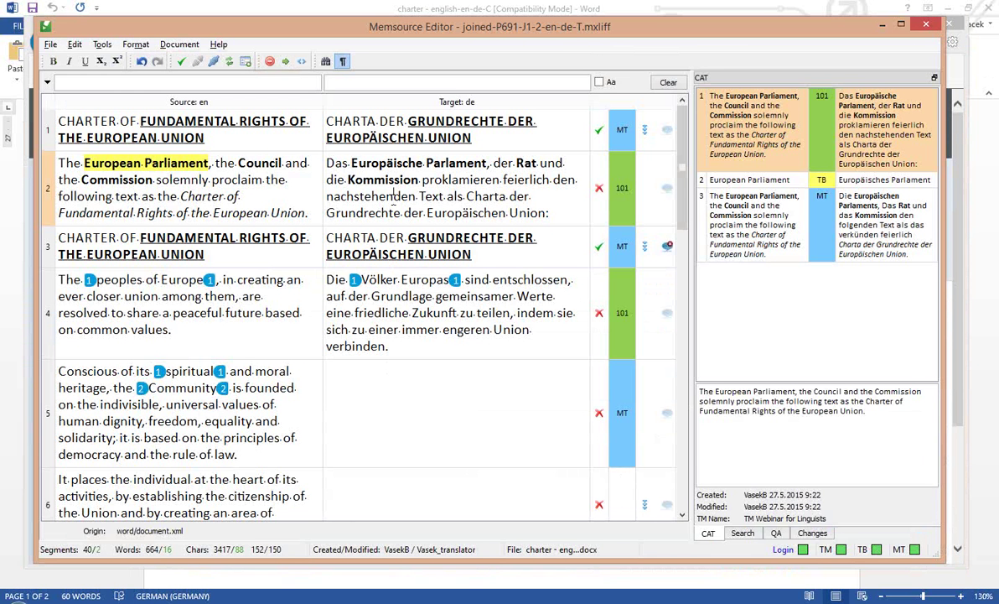
key("ctrl+Return")
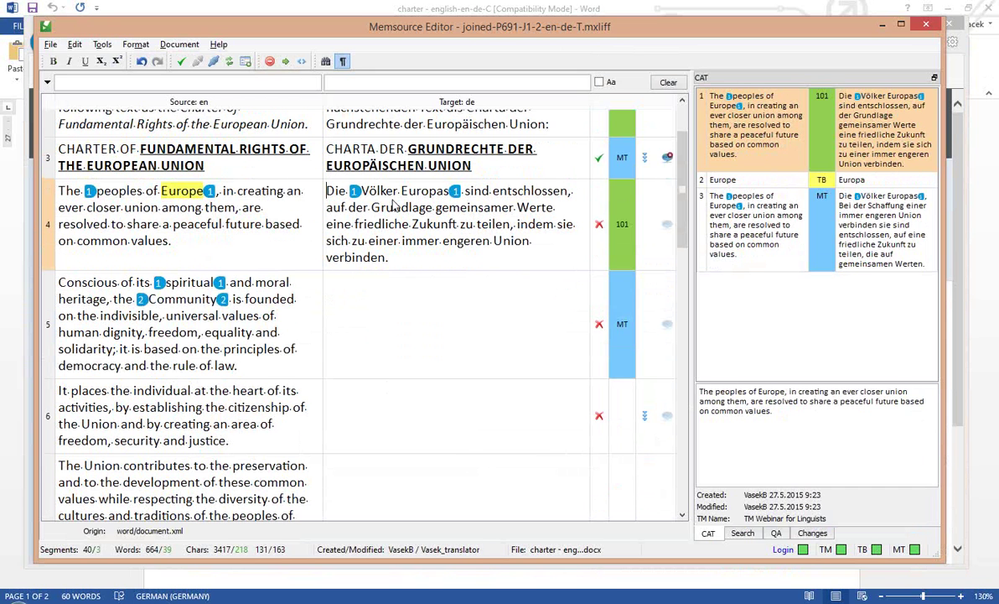
key("ctrl+Return")
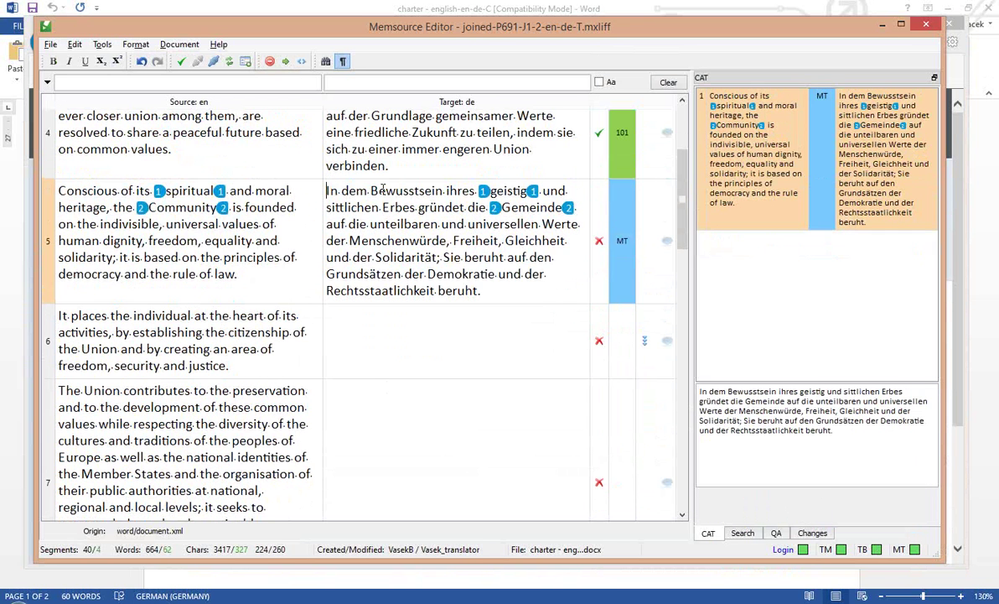
Copy the source text to the target for segments 5 to 40 and confirm them all.
left_click(46, 235)
scroll(46, 235, "down", 20)
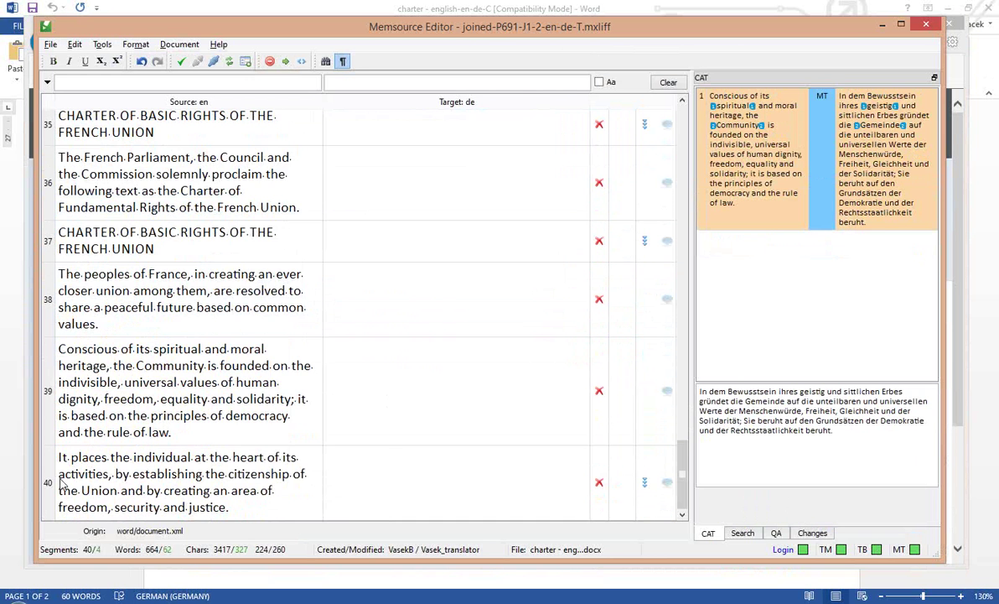
left_click(60, 478, "shift")
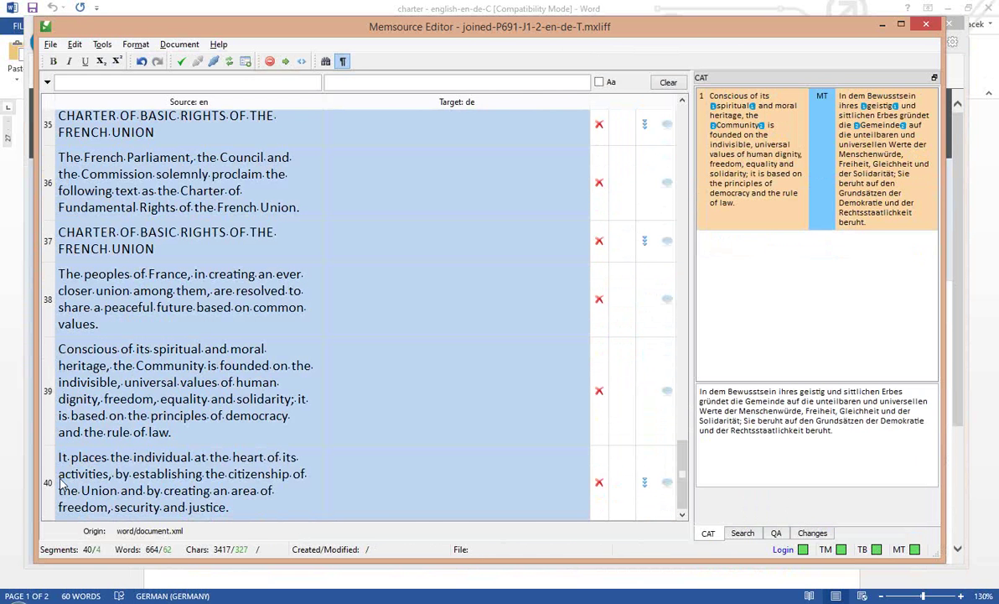
key("ctrl+Insert")
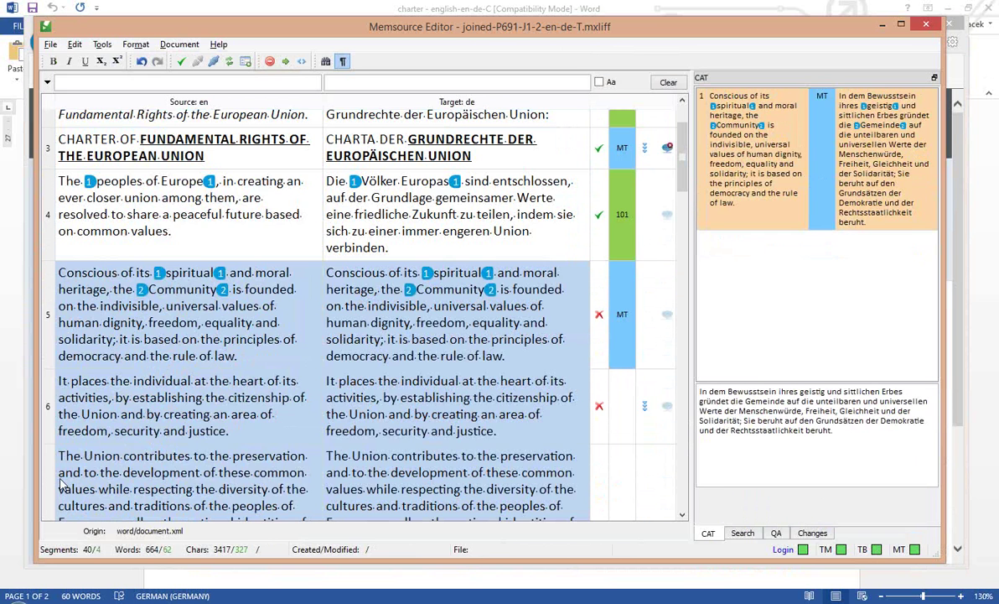
key("ctrl+Return")
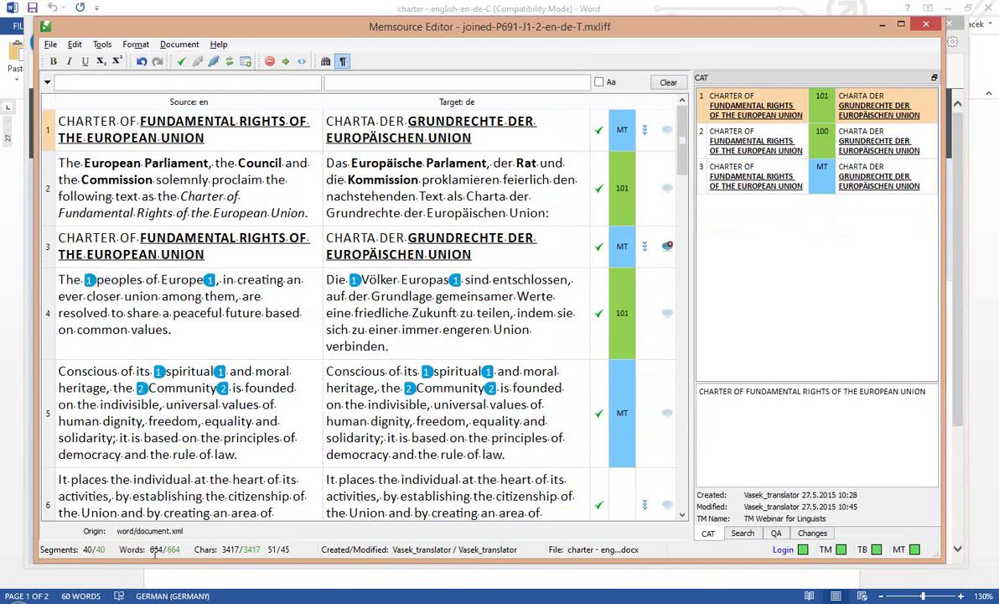
Delete the word "Europäische" from segment 2's target text and confirm the segment.
left_click(388, 343)
scroll(378, 385, "down", 6)
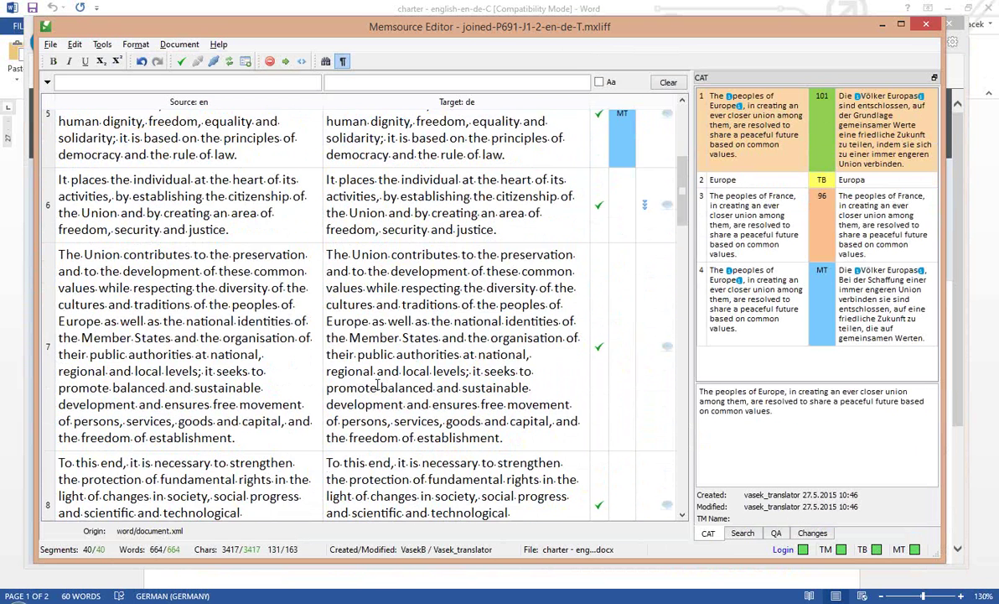
scroll(352, 308, "up", 6)
left_click(415, 180)
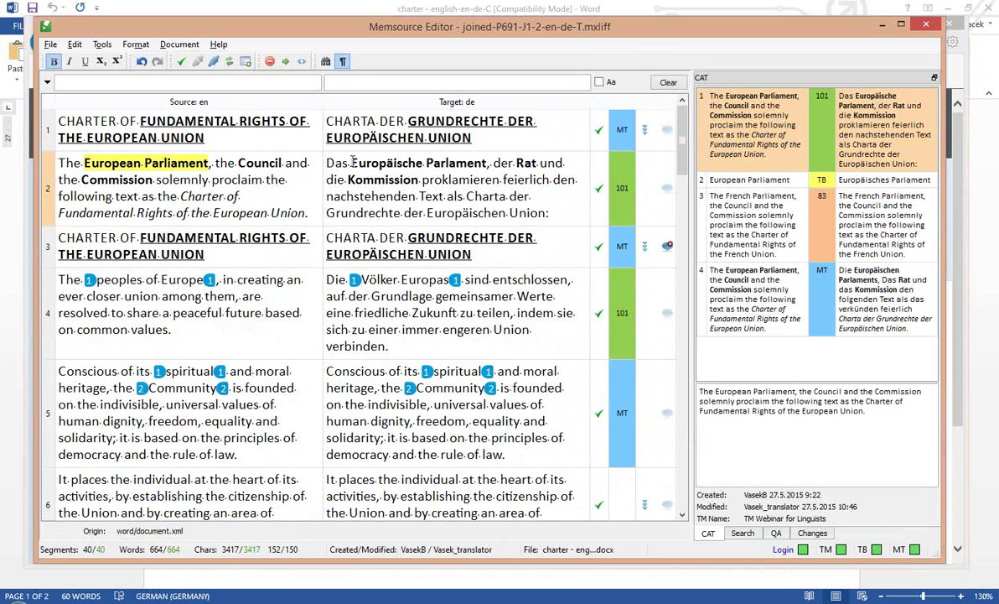
double_click(427, 168)
key("Delete")
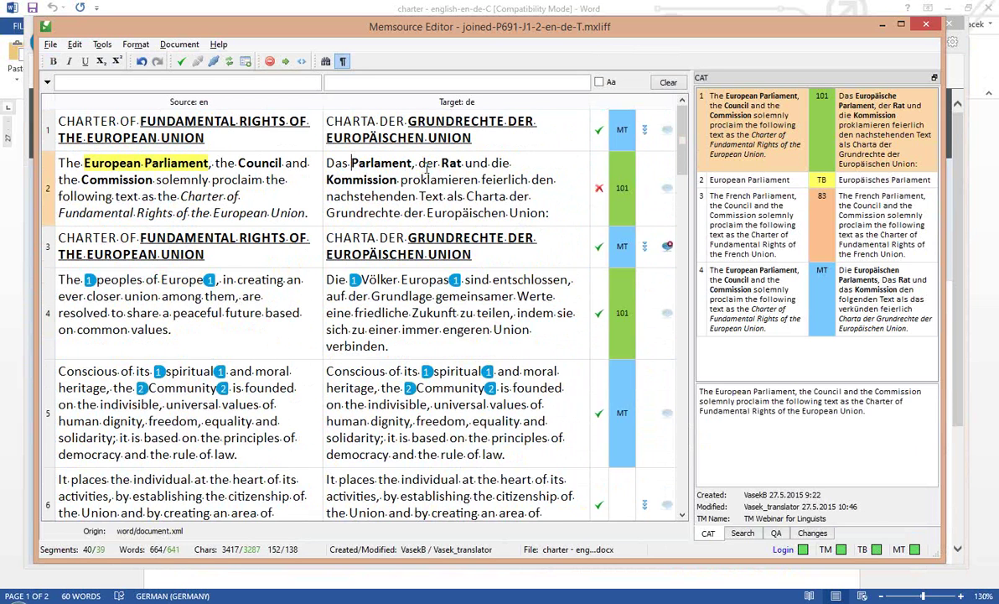
key("ctrl+Return")
Change segment 15's target text to "Article 12" and confirm the segment.
scroll(393, 409, "down", 15)
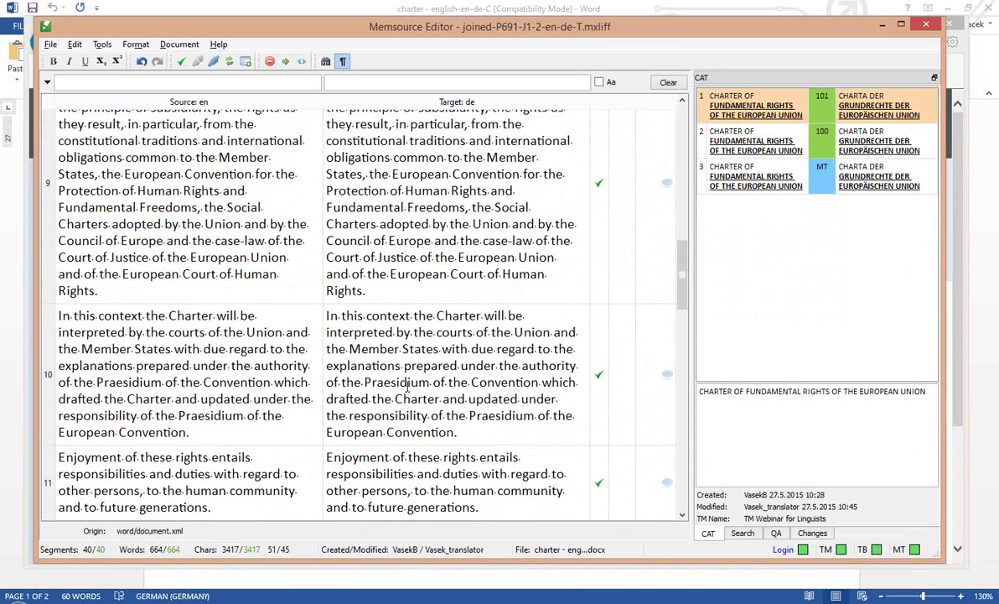
left_click(468, 486)
type("2")
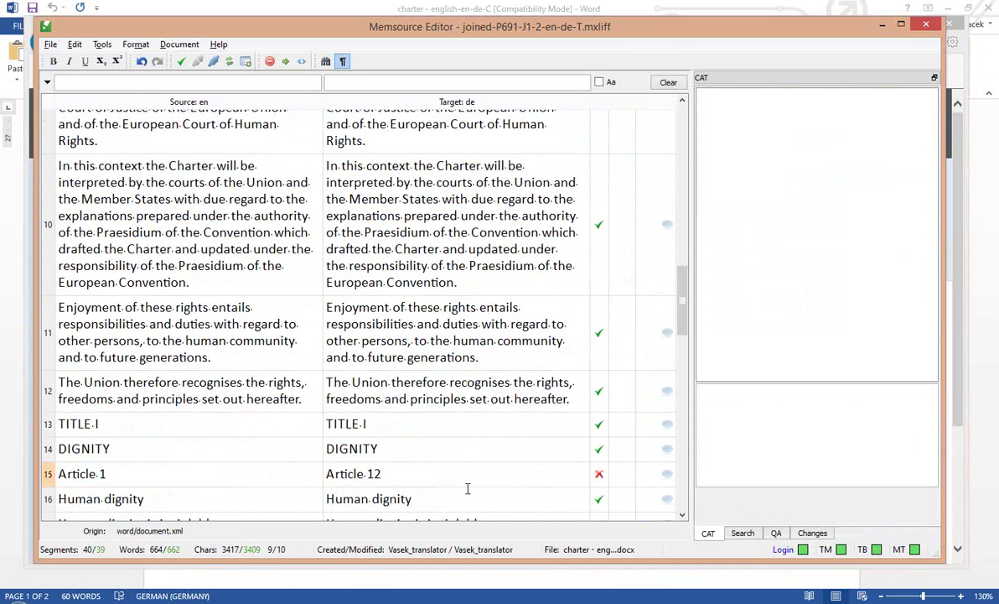
key("ctrl+Return")
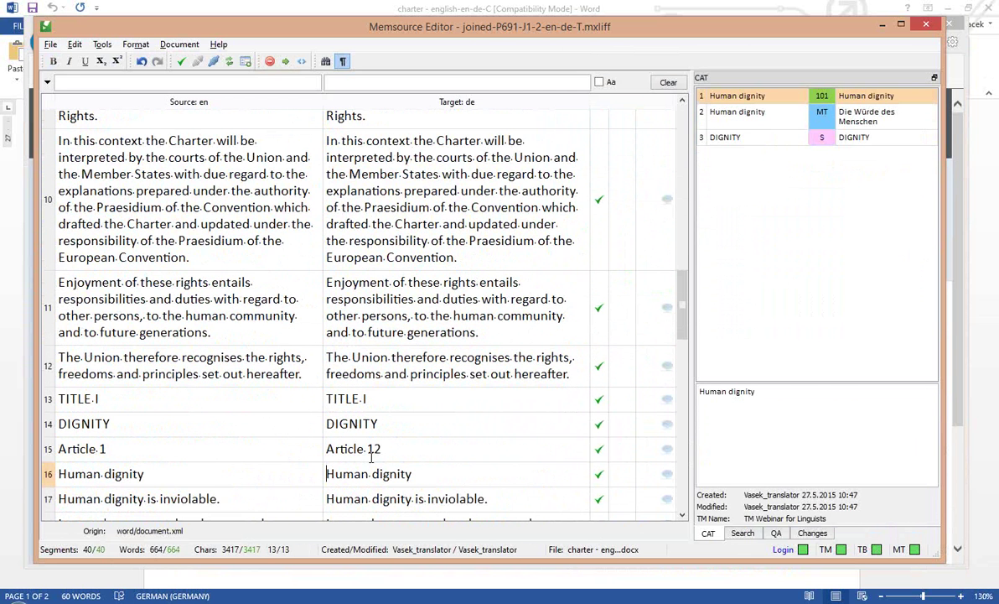
Add an extra space before "be" in segment 18's target and a trailing space in segment 12's target, confirming both segments.
scroll(386, 305, "down", 3)
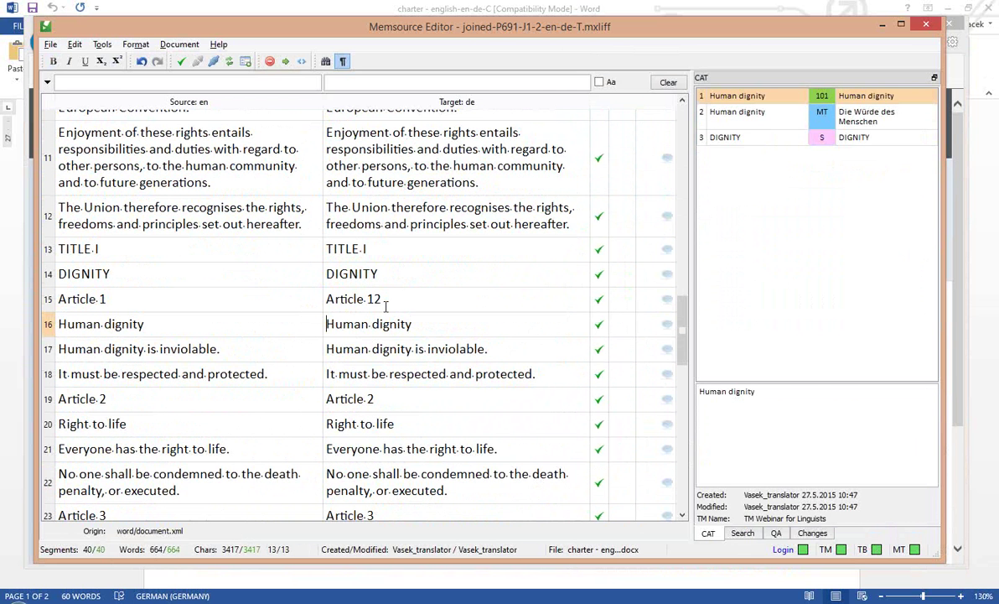
left_click(372, 374)
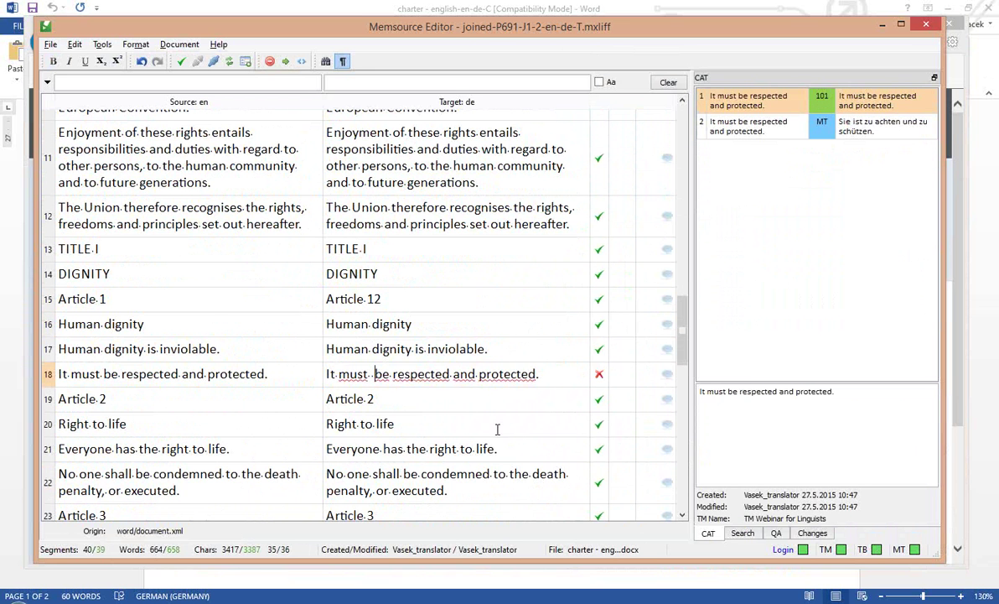
key("ctrl+Return")
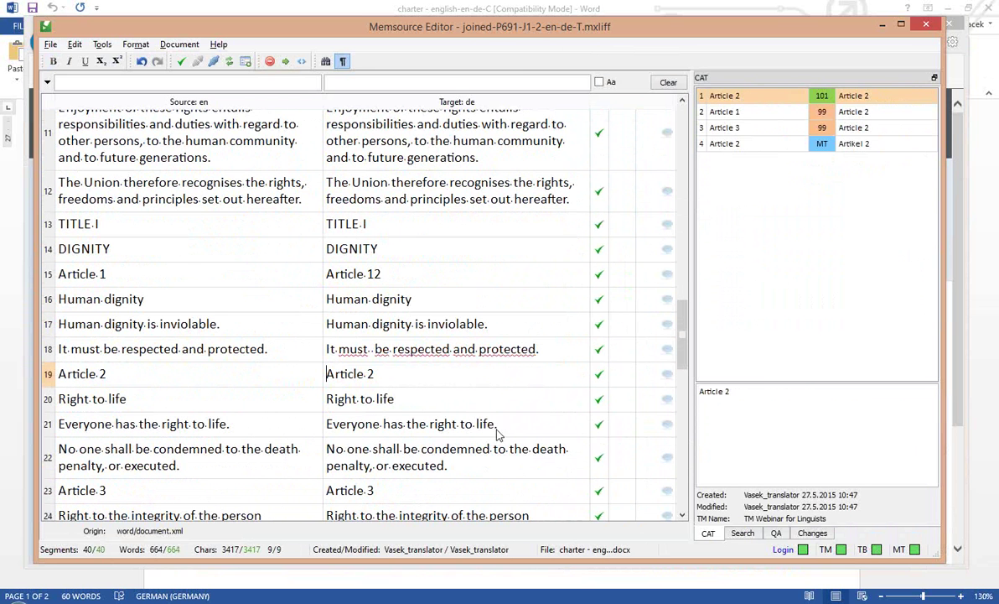
left_click(571, 206)
key("ctrl+Return")
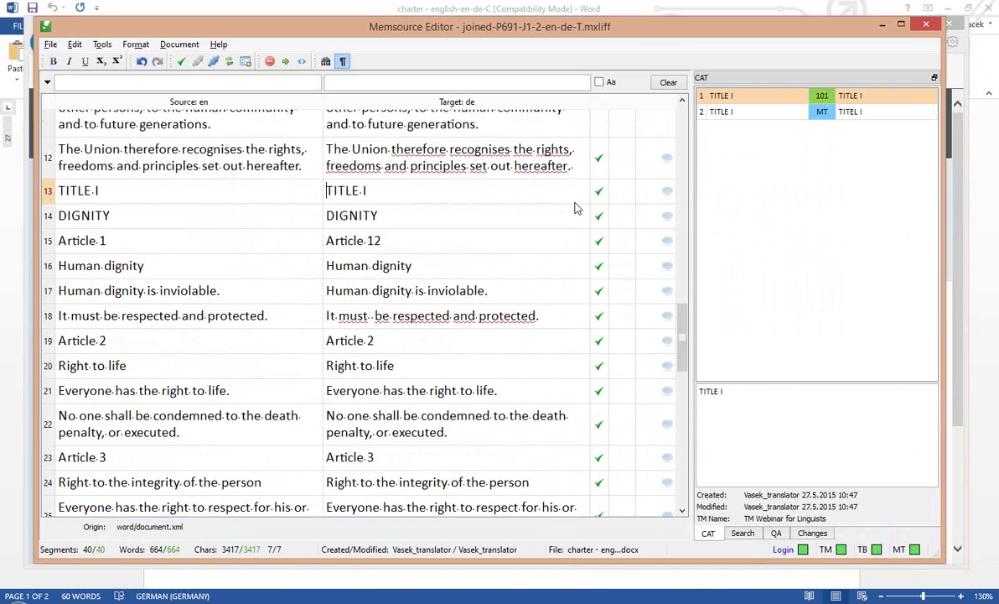
Append "DIFFERENT TRANSLATION HERE" to segment 3's target text and confirm the segment.
scroll(480, 428, "down", 3)
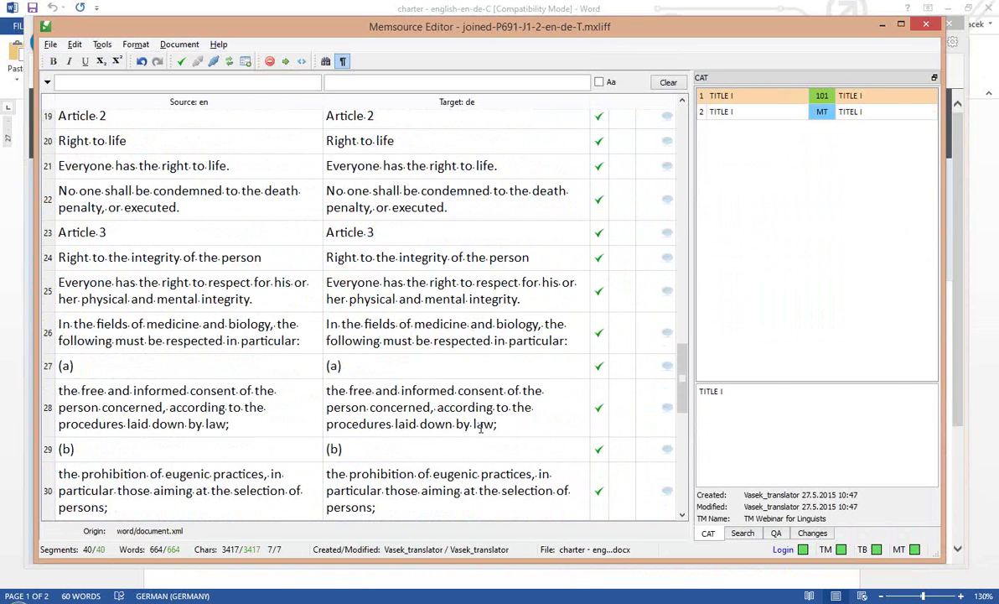
scroll(375, 428, "up", 6)
scroll(375, 427, "up", 3)
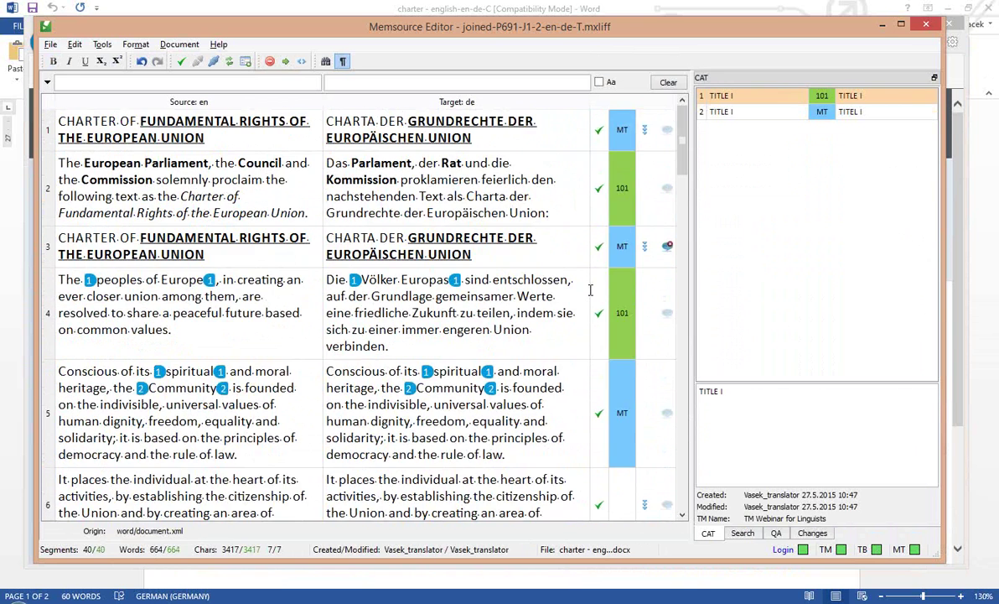
left_click(478, 255)
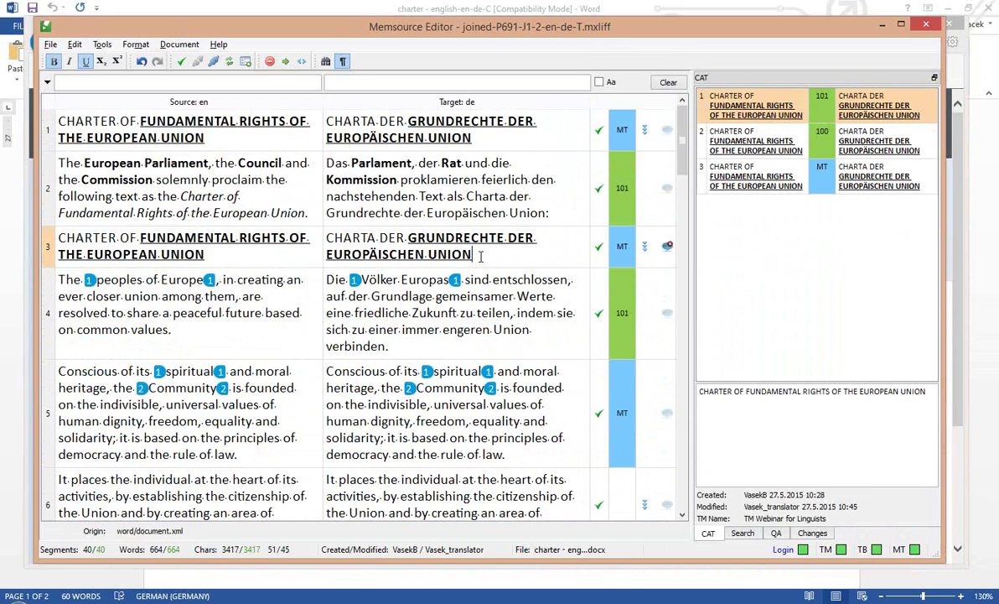
type("DIFFERENT ")
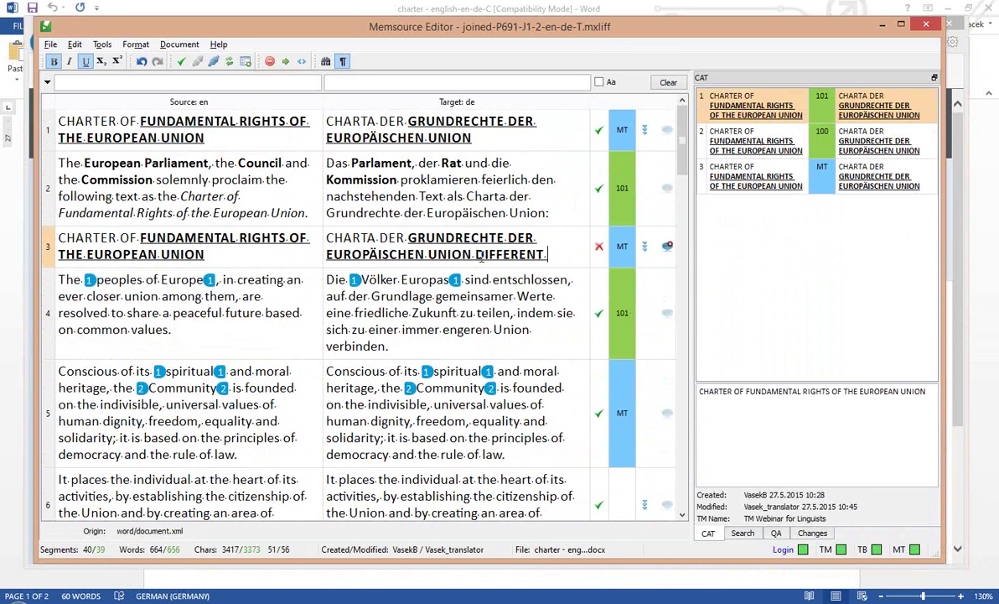
type("TRANSLATION HERE")
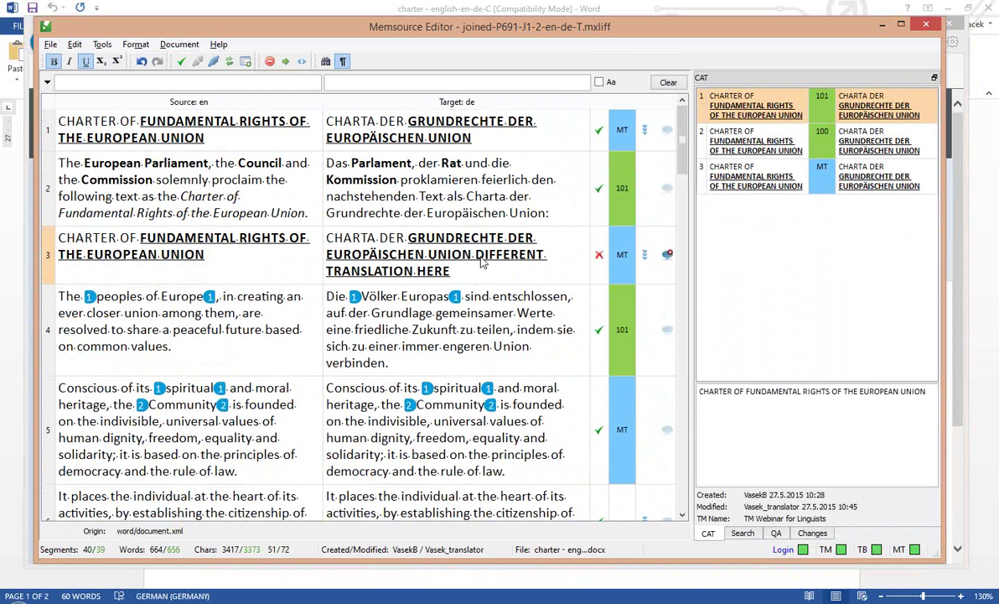
key("ctrl+Return")
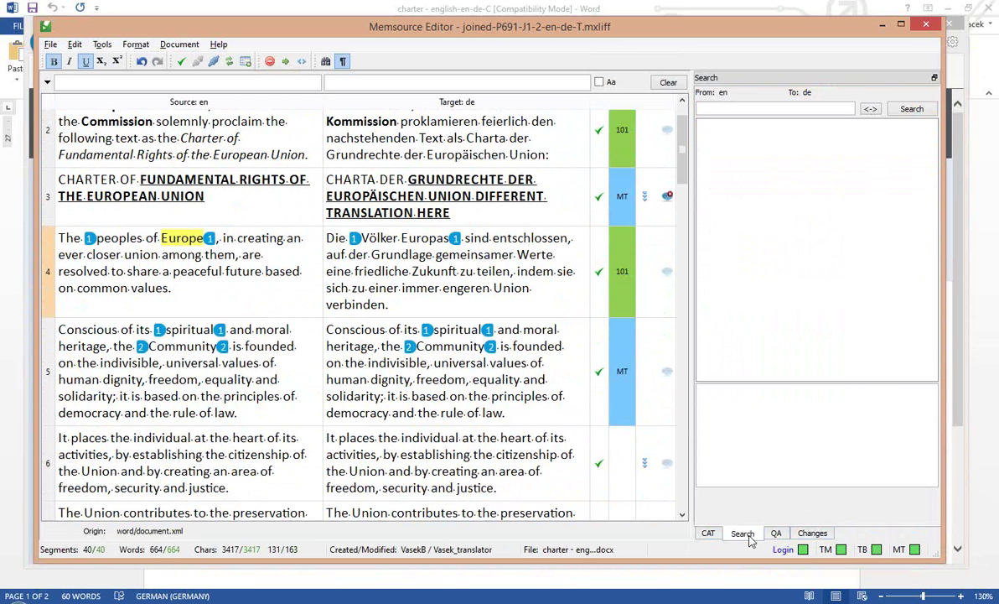
Search the translation memory and term base with wildcards for "Community" from segment 5 and "Europe" from segment 4.
double_click(173, 346)
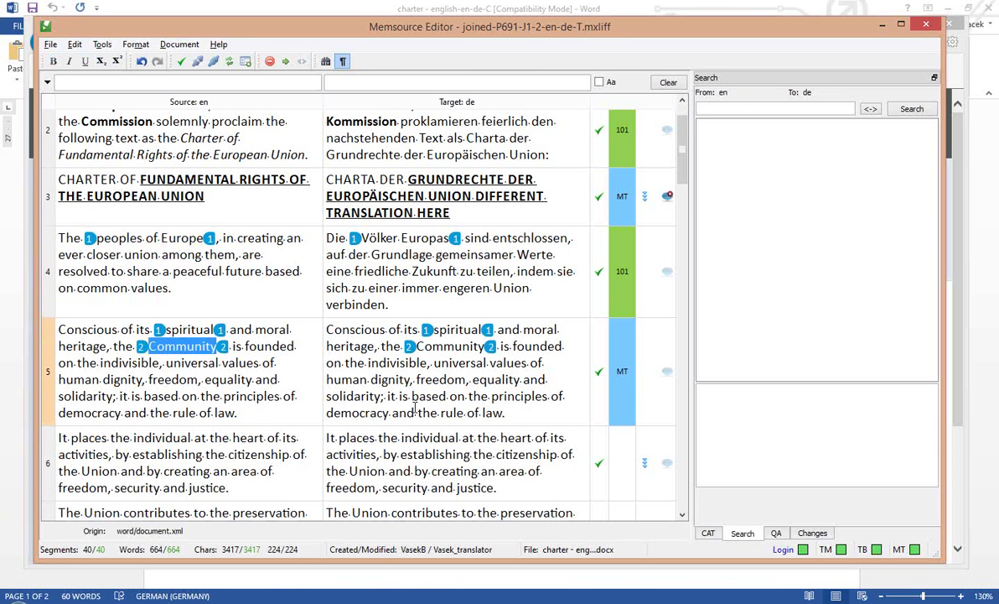
key("ctrl+k")
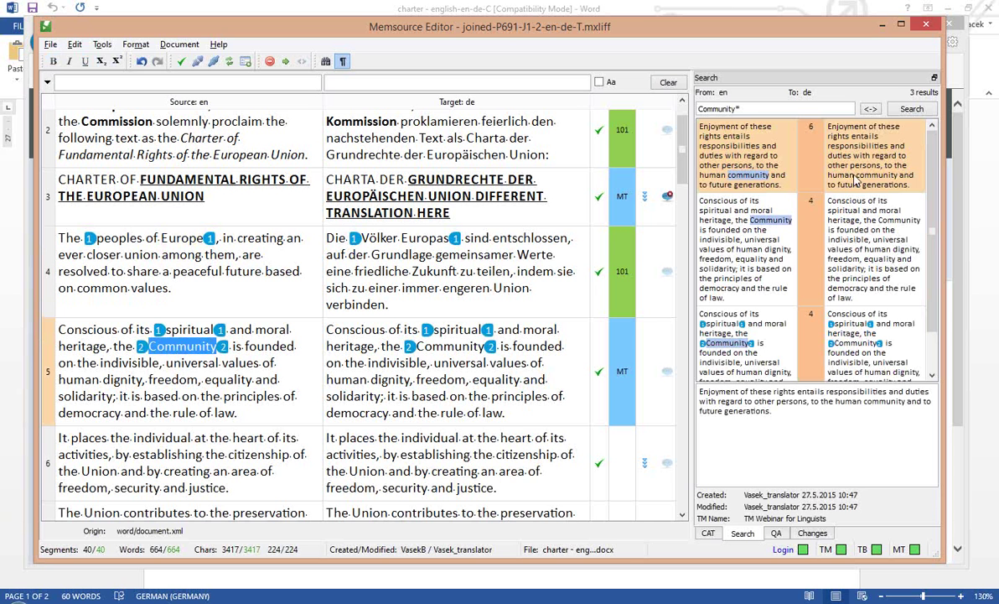
scroll(181, 304, "up", 1)
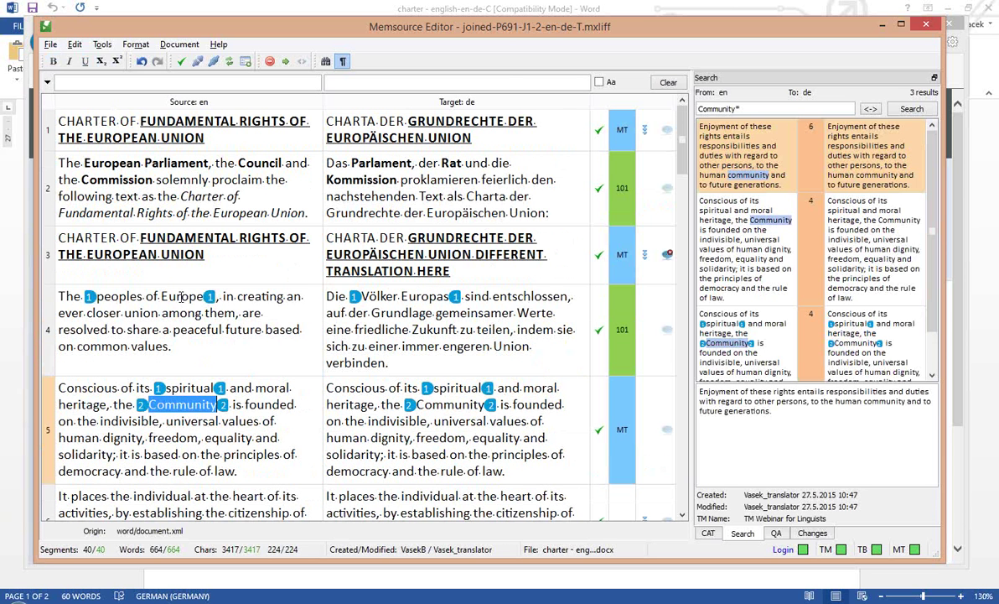
double_click(181, 296)
key("ctrl+k")
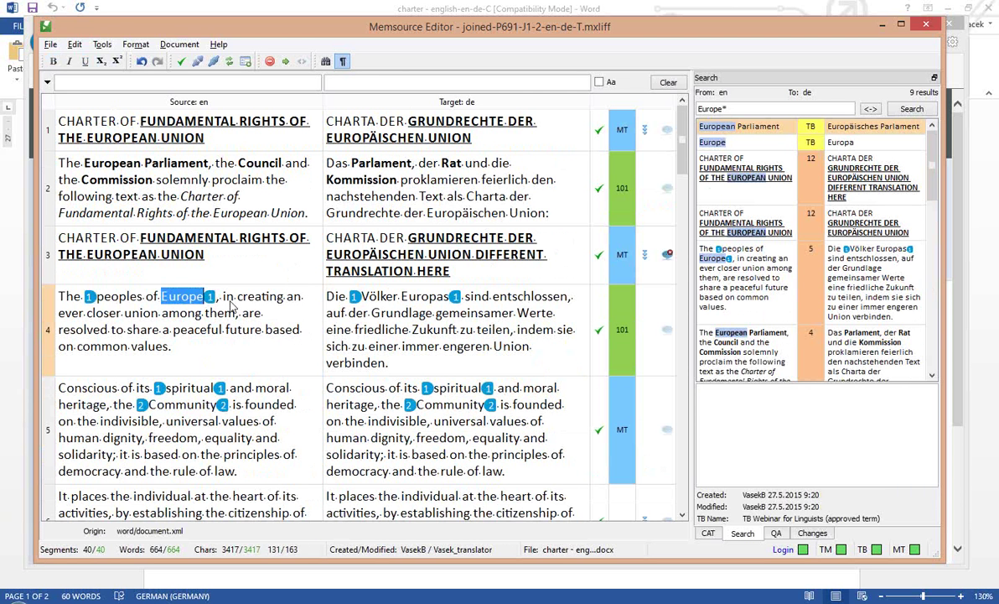
Search the translation memory and term base for segment 4's "peoples of Europe", with wildcards and as an exact phrase.
left_click(94, 46)
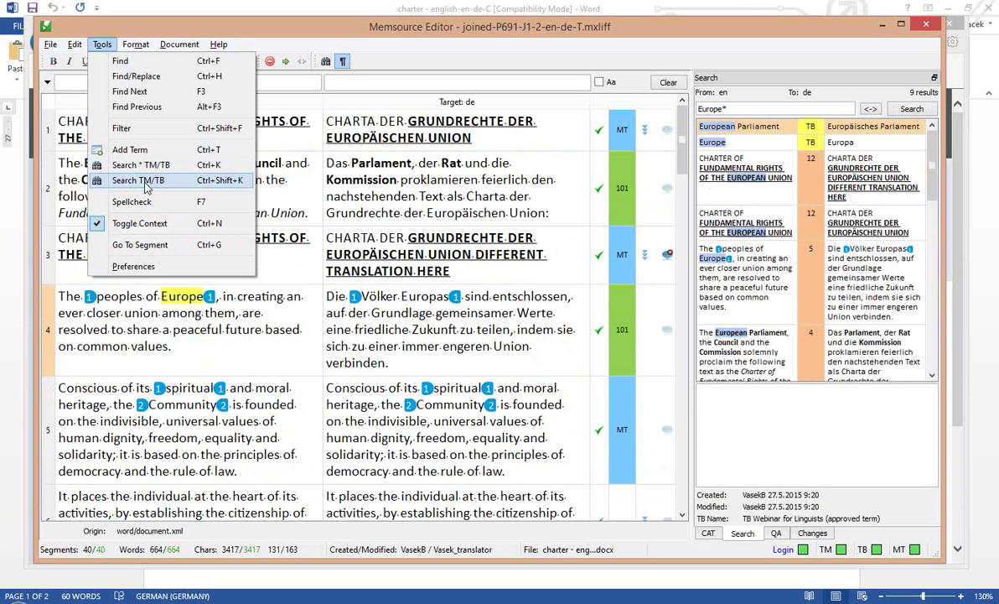
key("Escape")
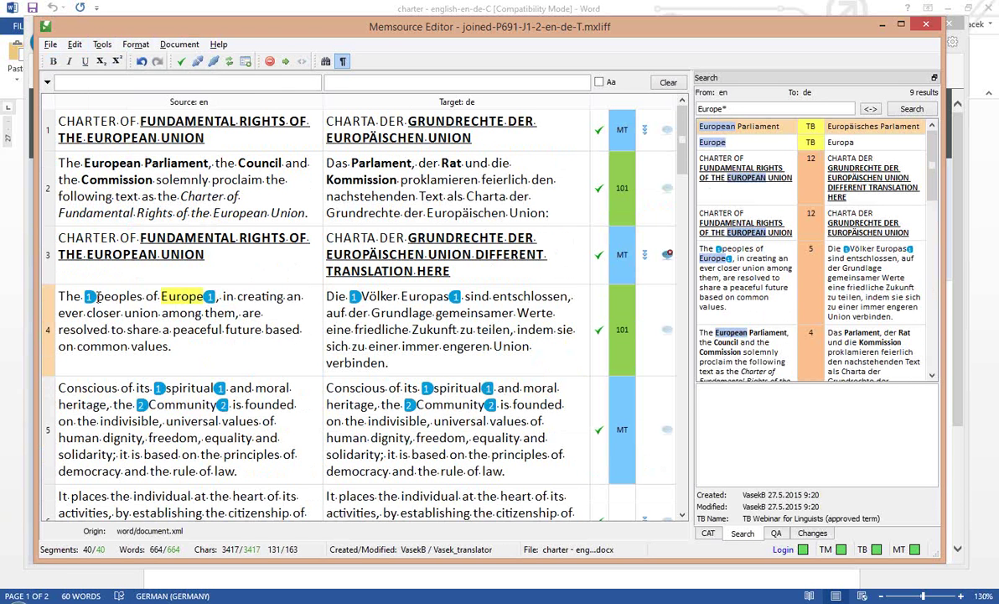
left_click_drag(97, 296, 204, 296)
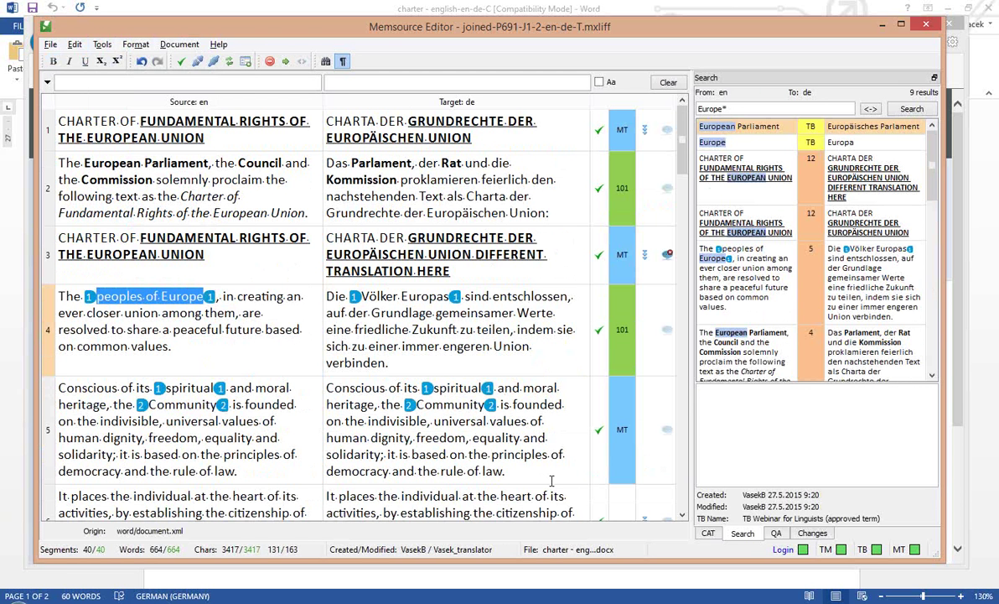
key("ctrl+k")
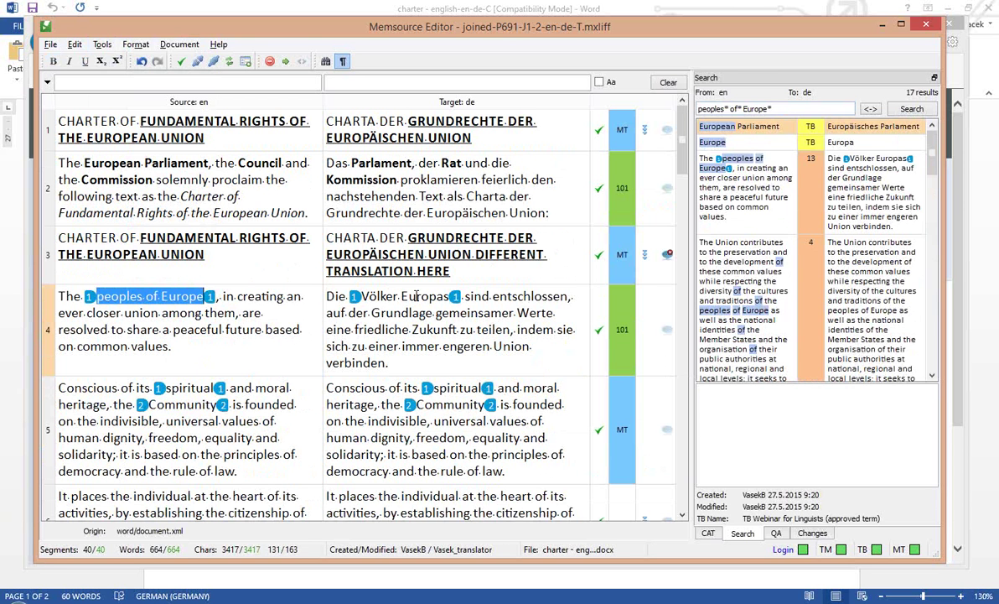
key("ctrl+k")
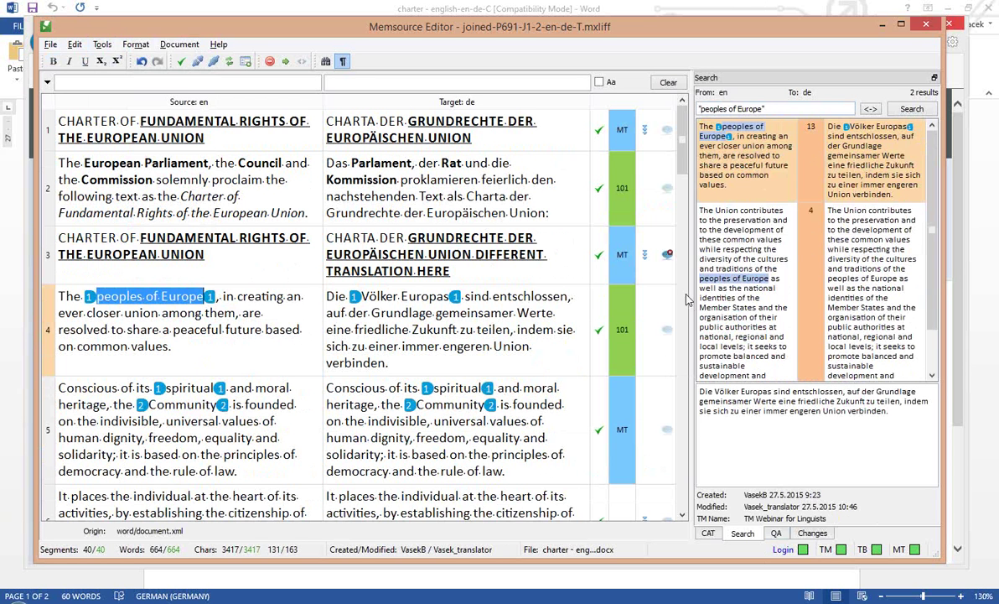
Switch to the manager's browser, edit Project for Linguist Webinar and disable "Linguists may download their translation jobs" under Access and Security.
left_click(186, 47)
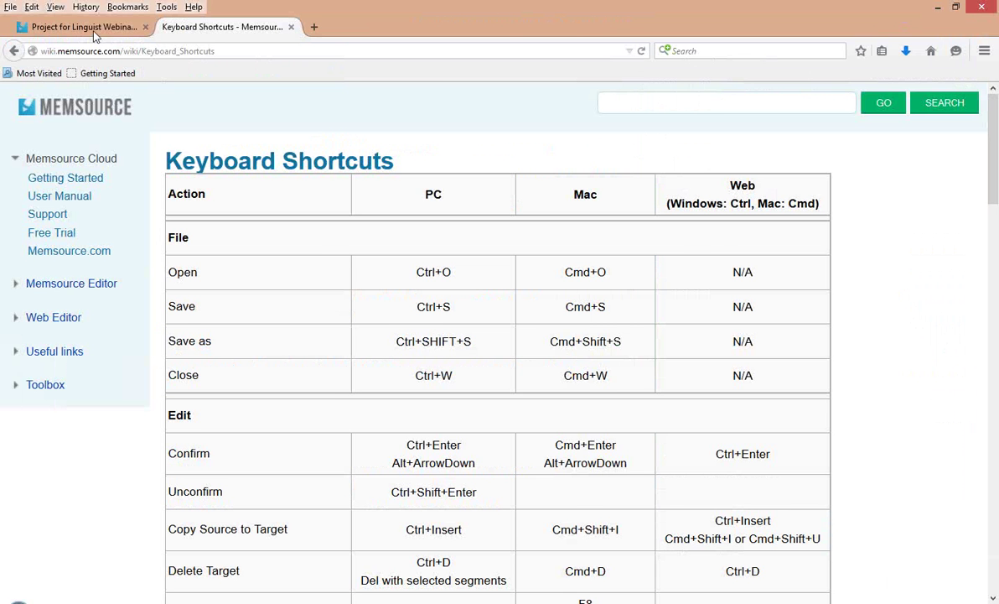
left_click(87, 29)
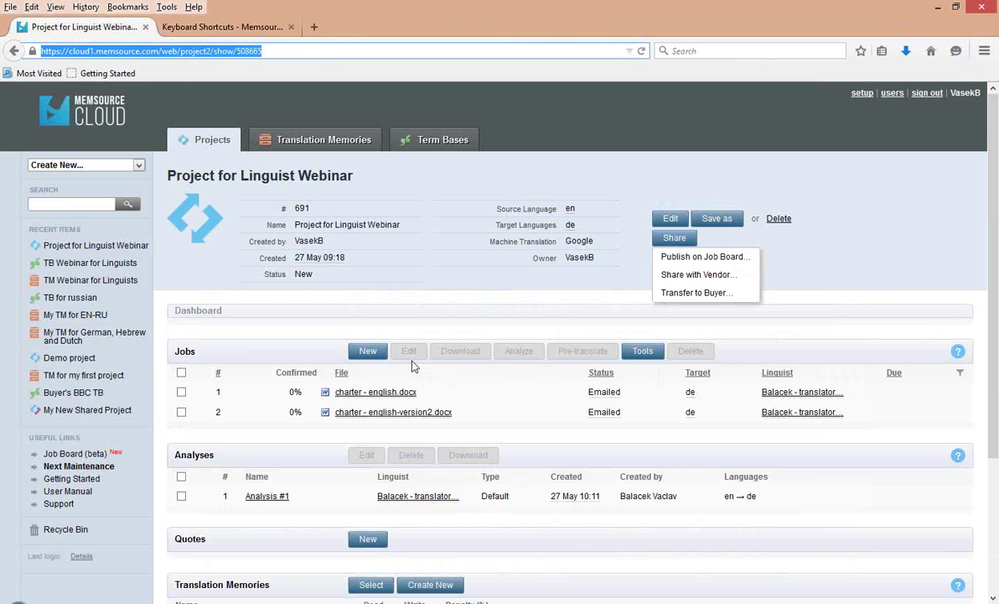
left_click(671, 219)
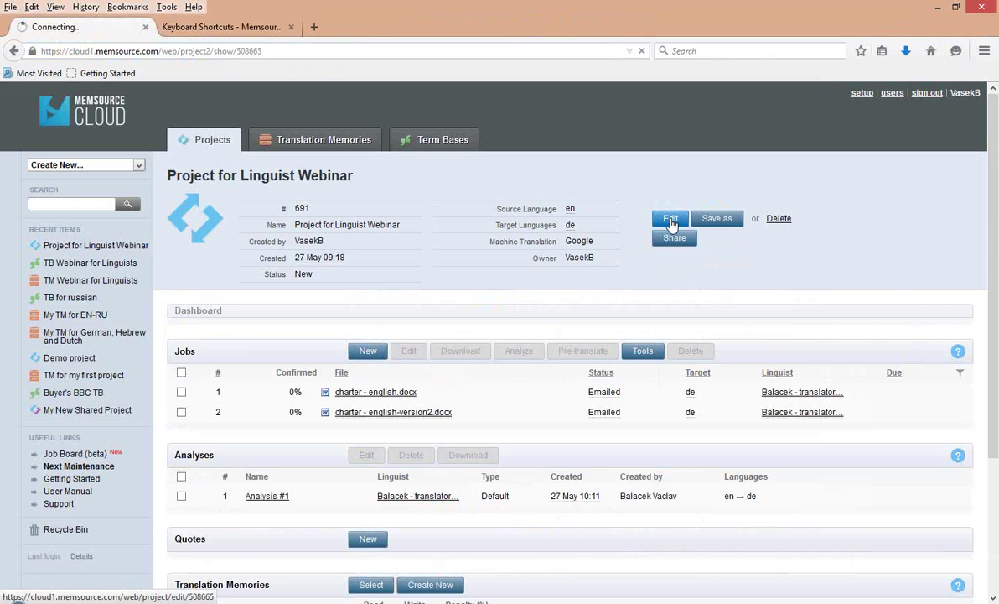
scroll(252, 393, "down", 3)
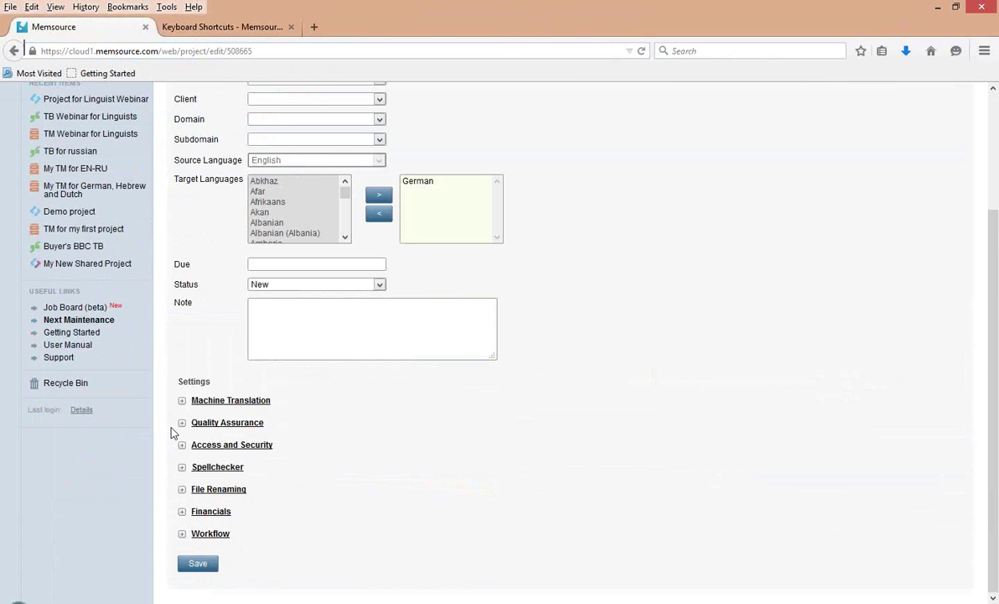
left_click(183, 445)
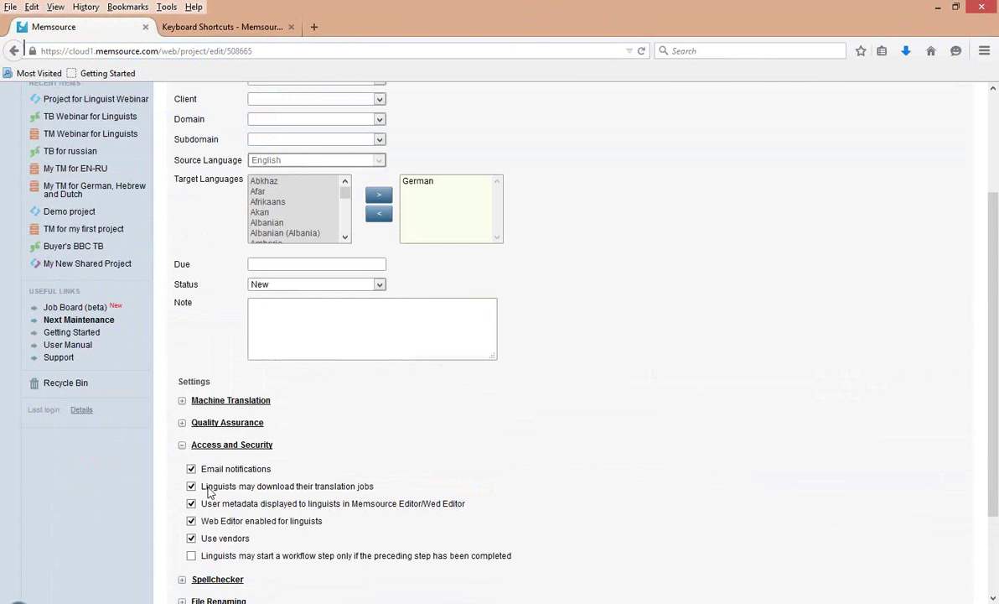
left_click_drag(204, 488, 376, 489)
left_click(374, 488)
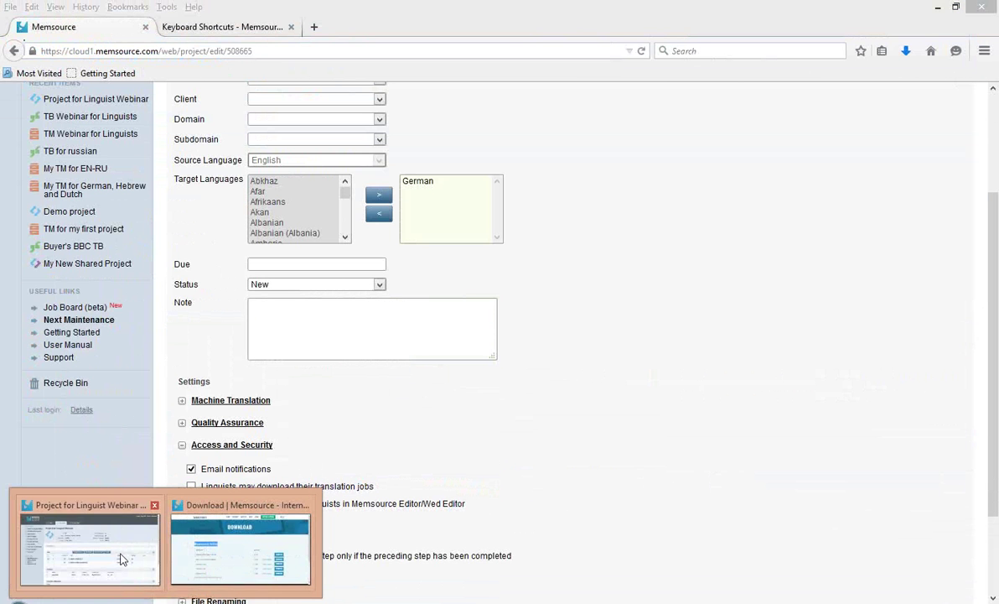
Switch to the linguist's project page, open charter - english.docx in the Web Editor and select segment 2's target.
left_click(90, 549)
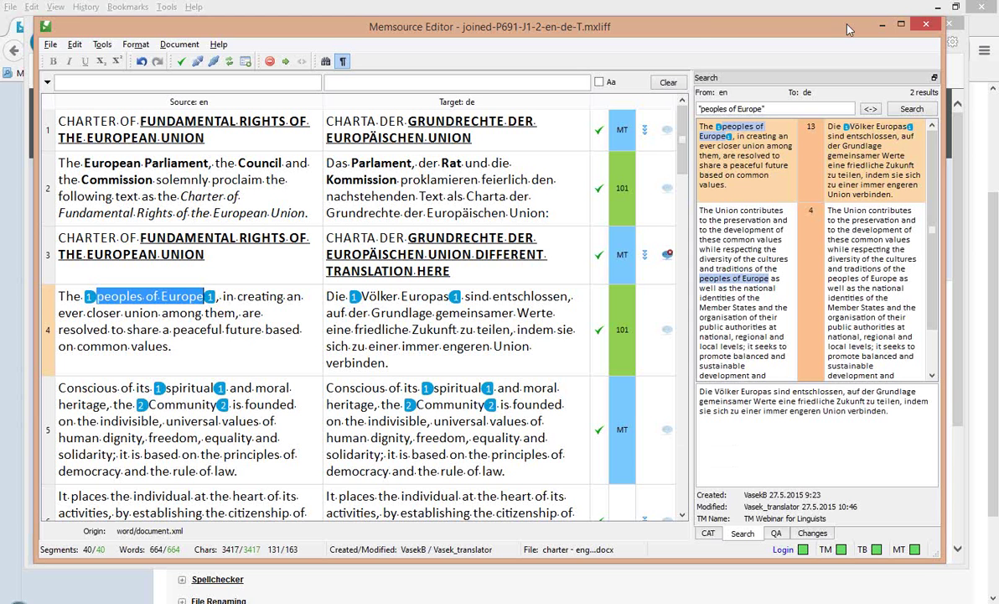
left_click(882, 26)
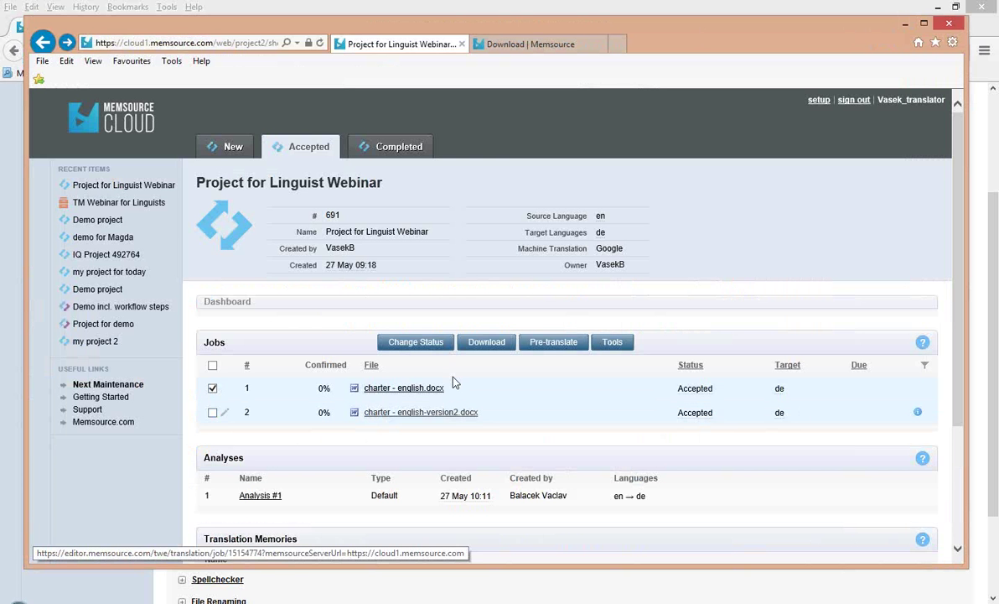
left_click(395, 390)
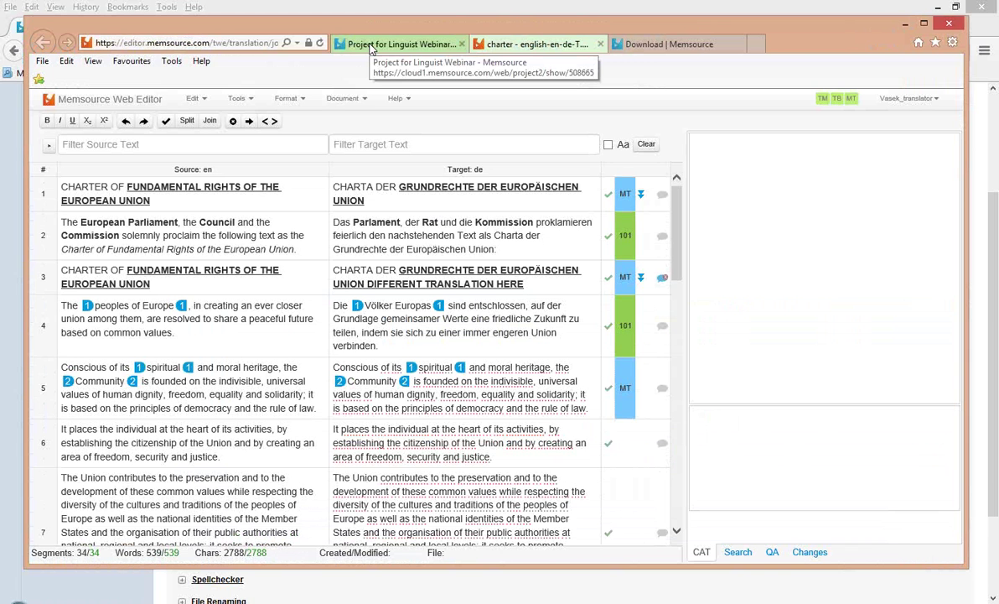
left_click(464, 239)
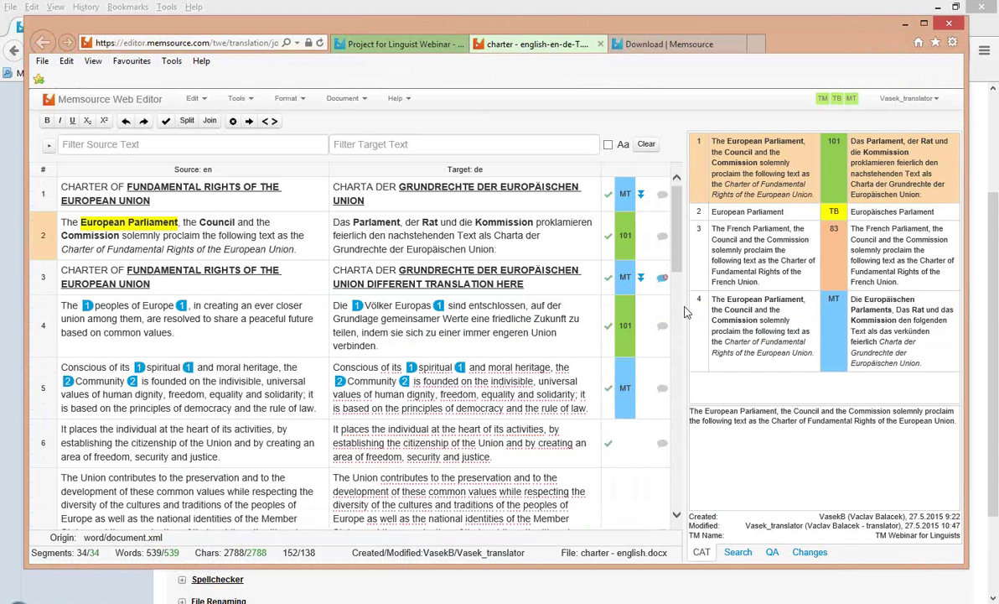
Adjust the width of the Web Editor's CAT pane beside the segment table, leaving it wider than its original size.
left_click_drag(686, 312, 638, 322)
left_click(616, 315)
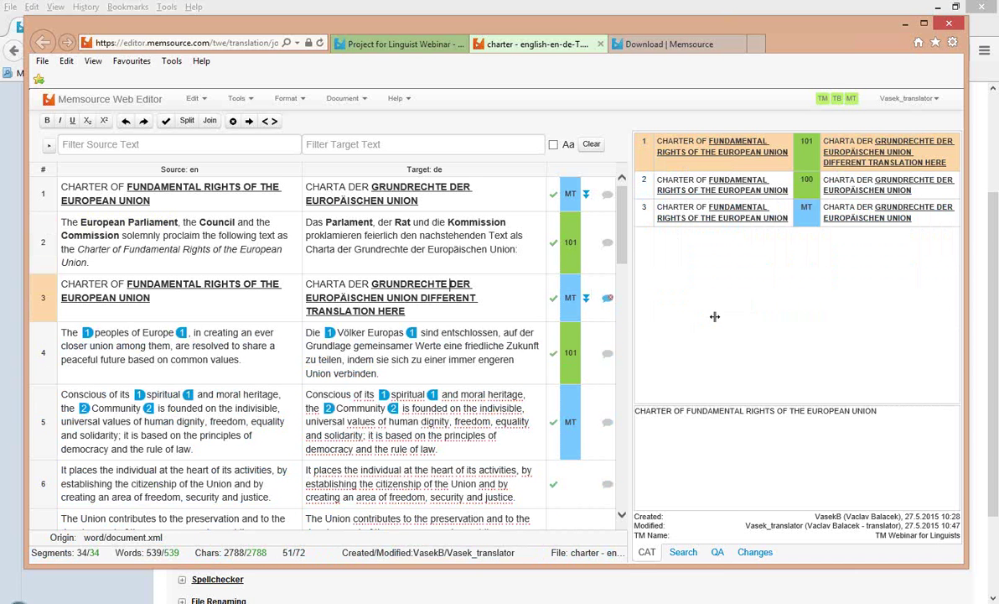
left_click_drag(714, 317, 719, 320)
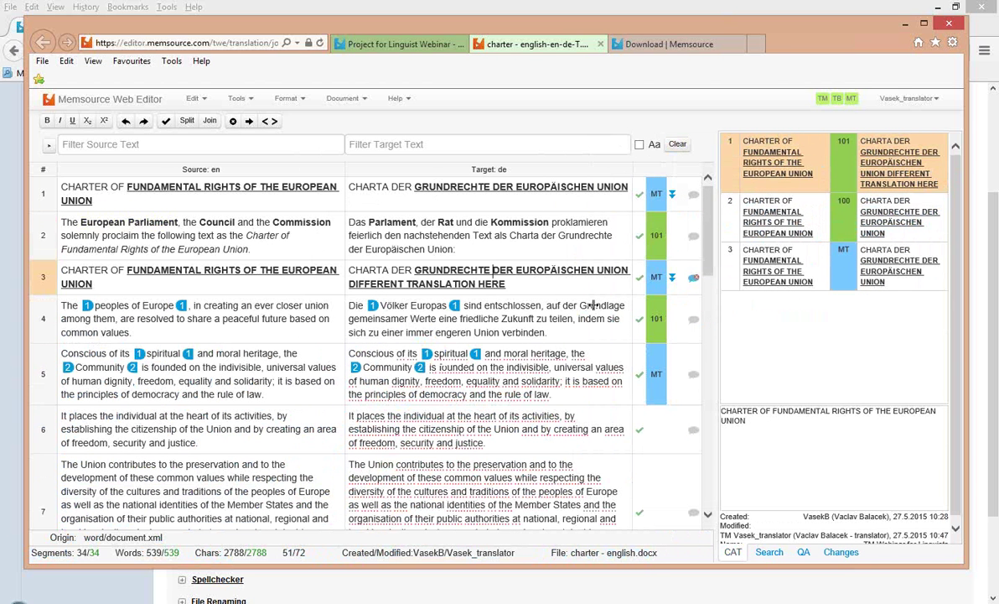
left_click_drag(593, 305, 592, 305)
Switch to Memsource Editor and dock the CAT and Search panes side by side above the segment table.
mouse_move(183, 603)
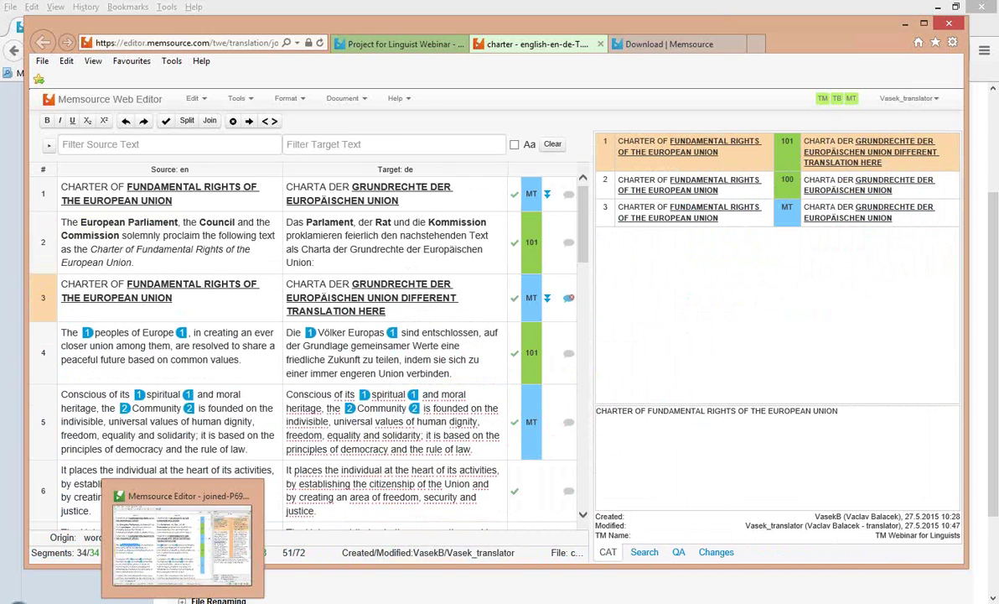
left_click(183, 541)
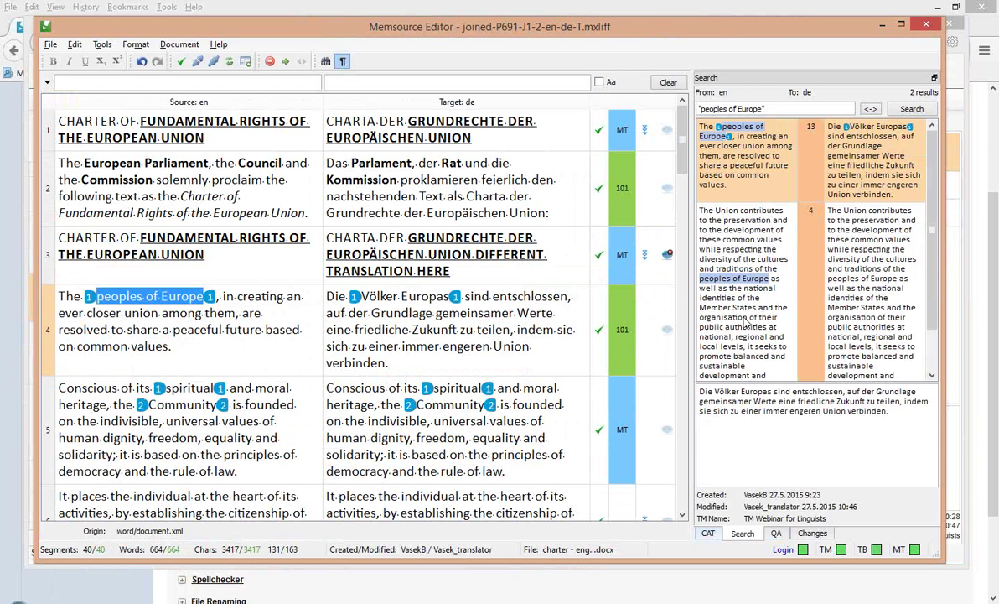
left_click_drag(757, 83, 520, 252)
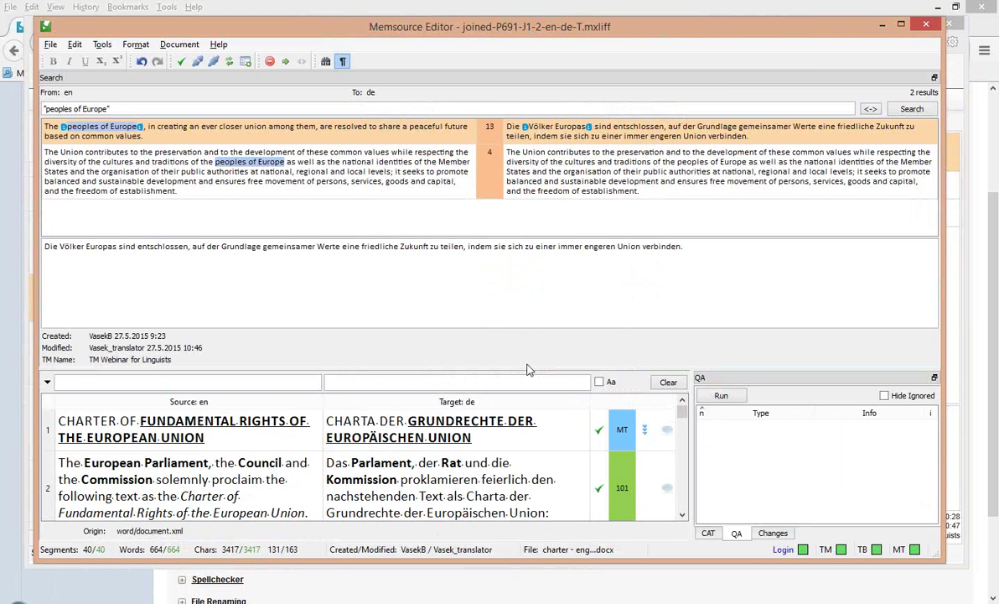
left_click_drag(526, 364, 395, 492)
left_click(711, 532)
left_click_drag(383, 180, 117, 63)
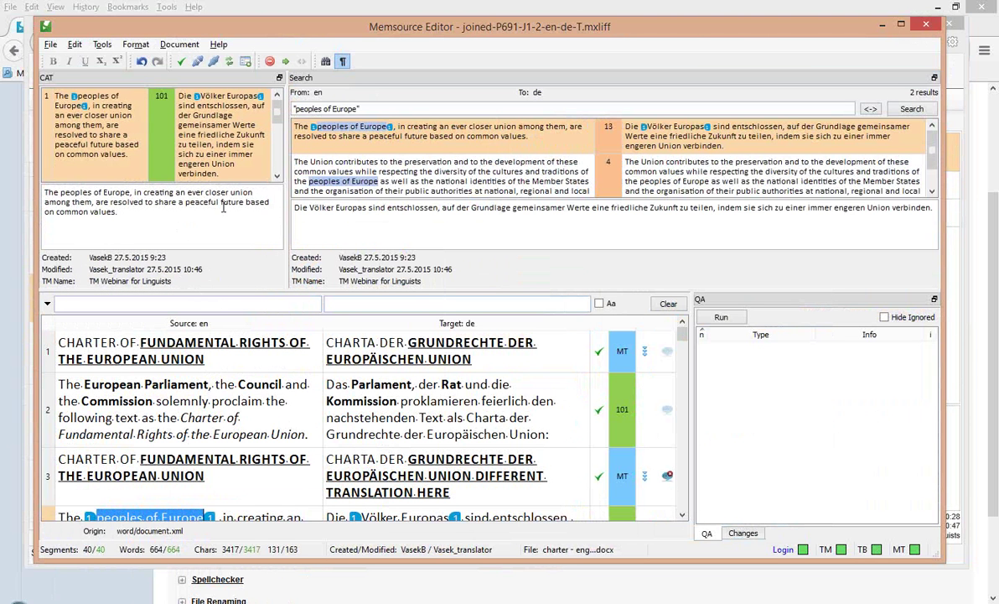
Leave the manager's project edit form unsaved to point out Analysis #1's assigned linguist, and switch to the linguist's project page.
mouse_move(634, 266)
key("alt+Tab")
scroll(243, 128, "up", 5)
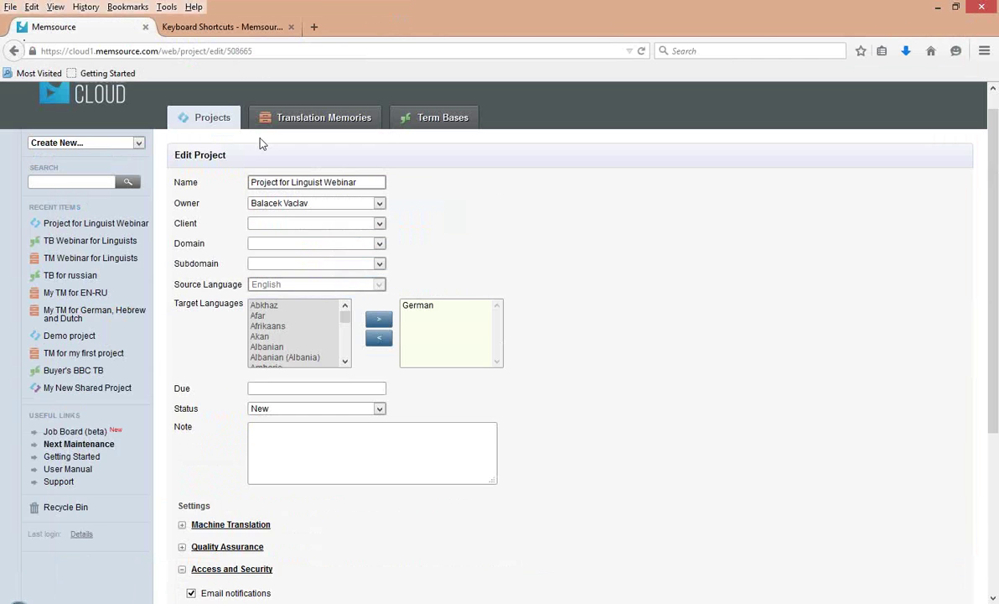
left_click(14, 52)
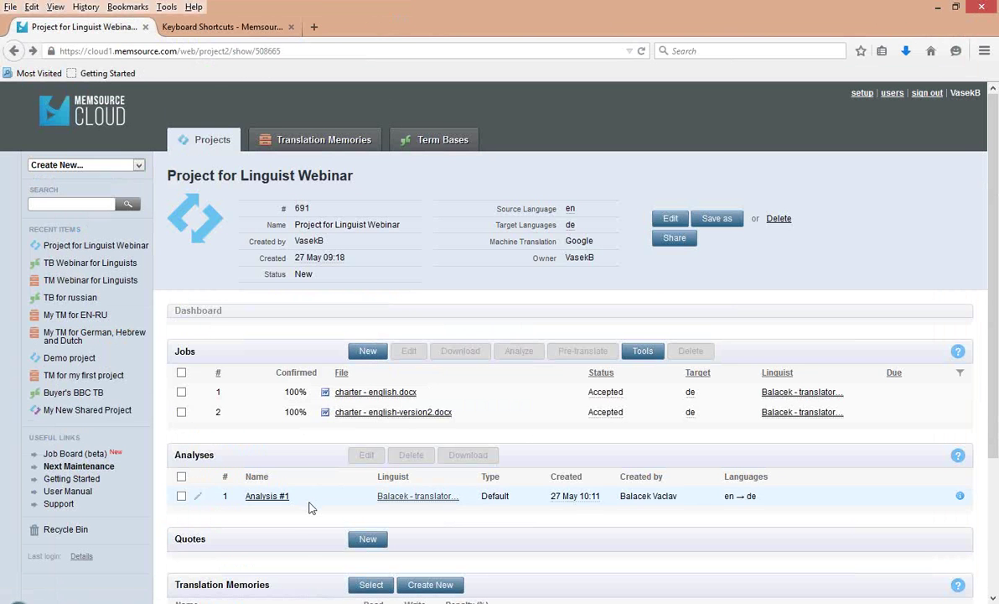
triple_click(379, 502)
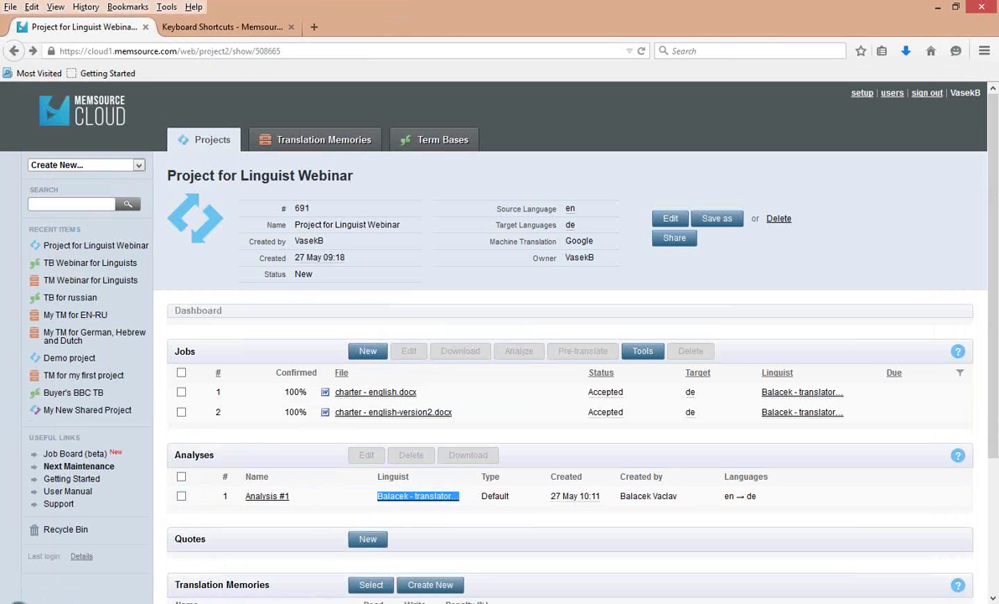
left_click(116, 516)
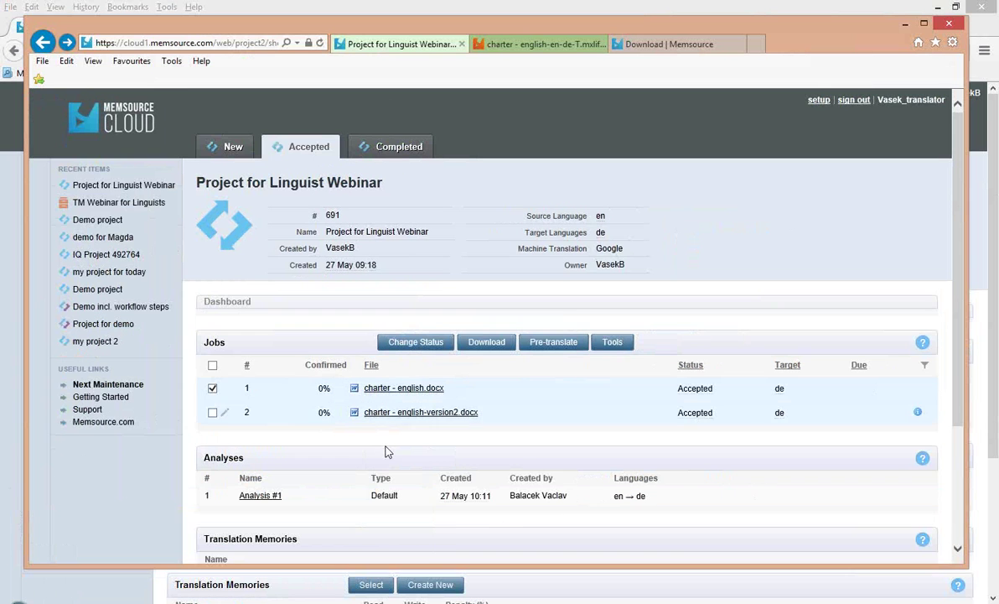
Switch to the manager's project page and save Analysis #1 with no linguist assigned.
left_click_drag(946, 100, 877, 100)
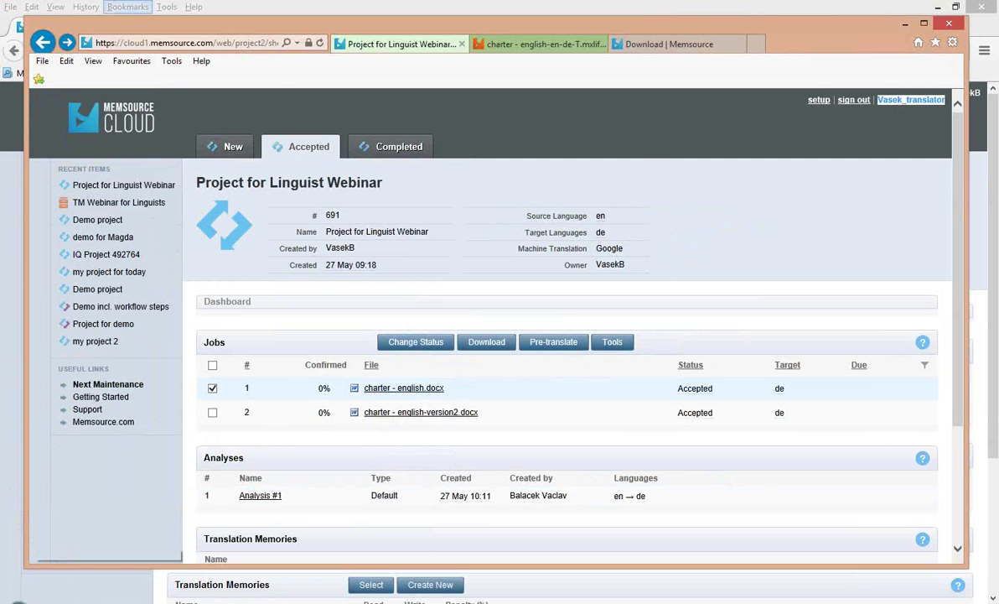
key("alt+Tab")
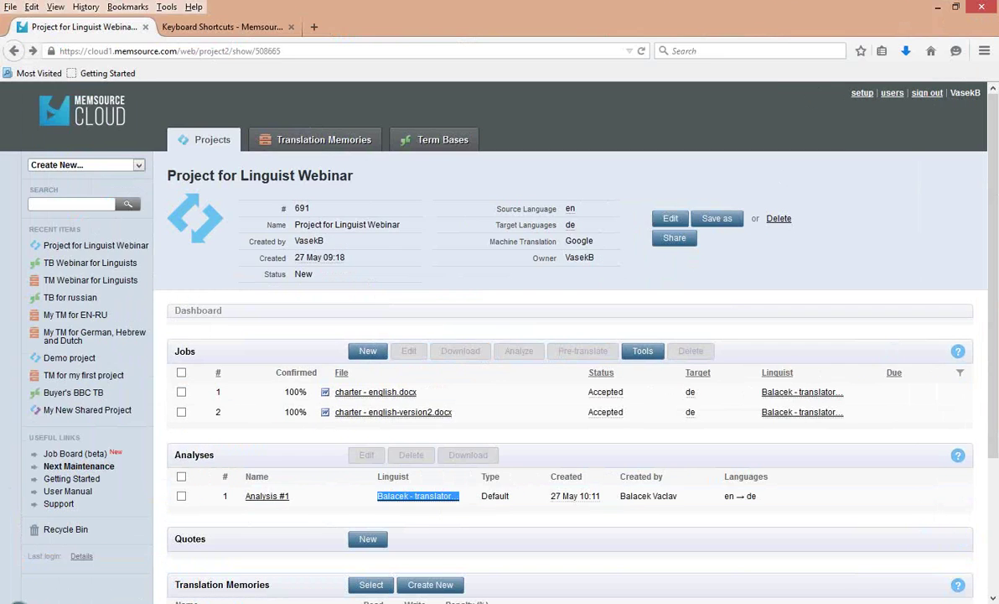
left_click(198, 498)
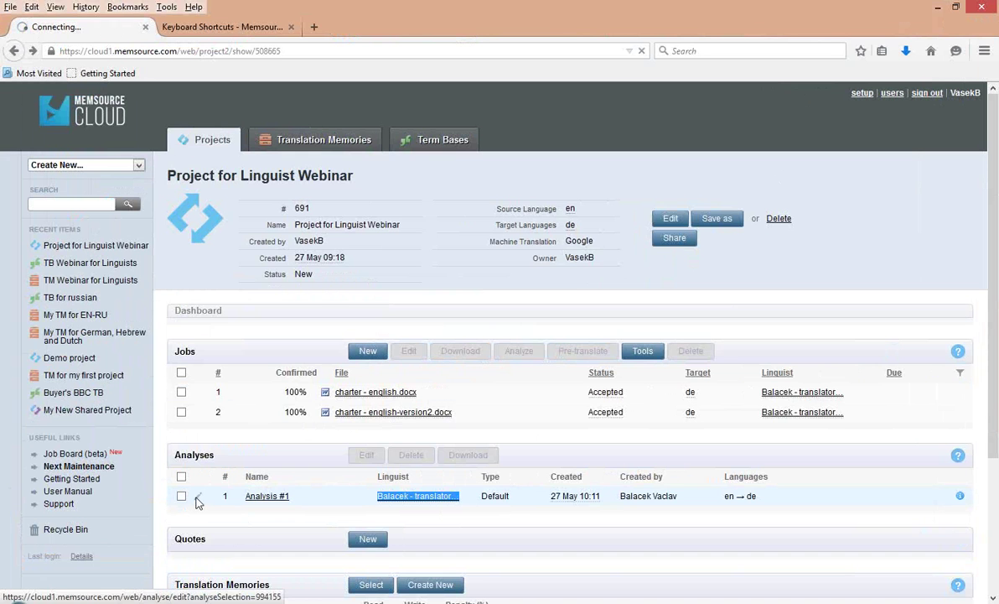
left_click(270, 228)
left_click(269, 234)
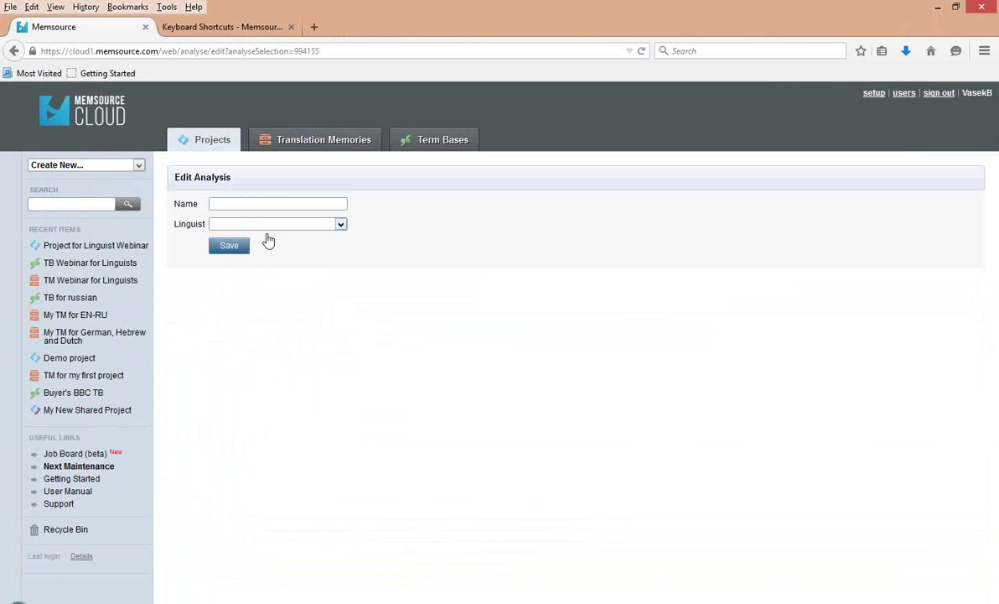
left_click(230, 244)
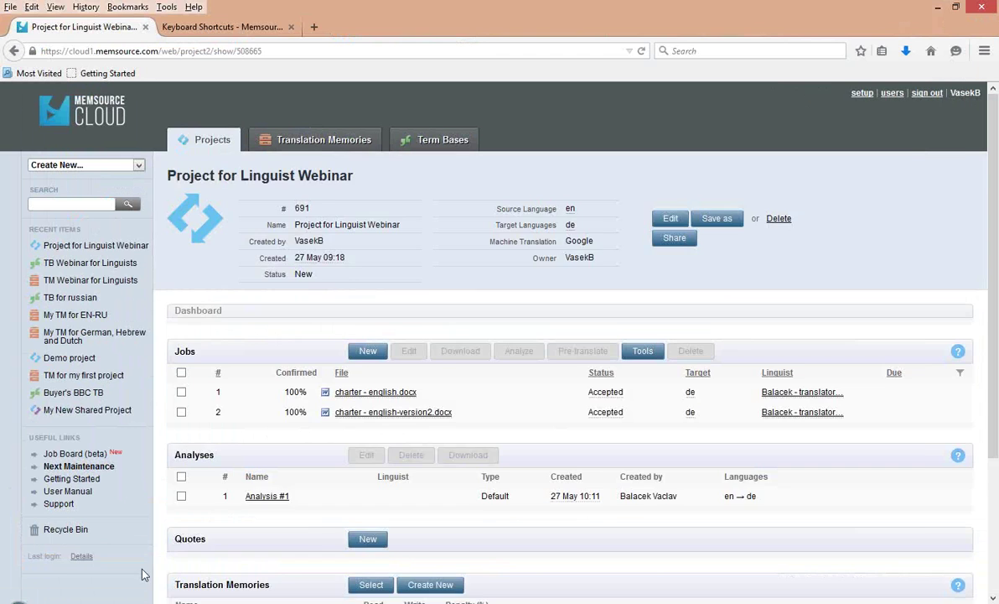
Switch to the linguist's browser, sign back in with the linguist's saved username and open Project for Linguist Webinar.
mouse_move(125, 597)
left_click(125, 562)
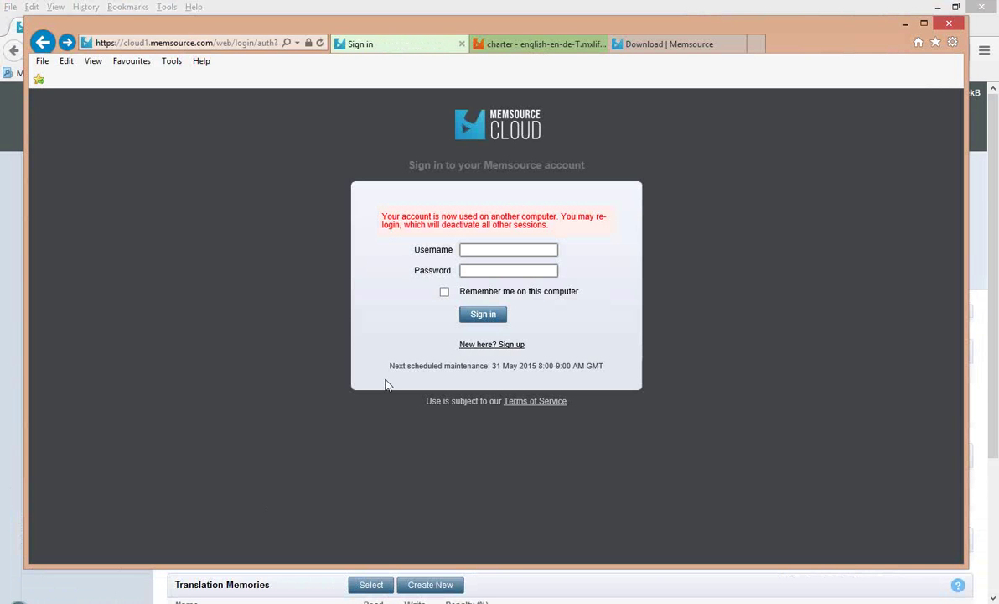
left_click(473, 250)
type("va")
key("Down")
key("Return")
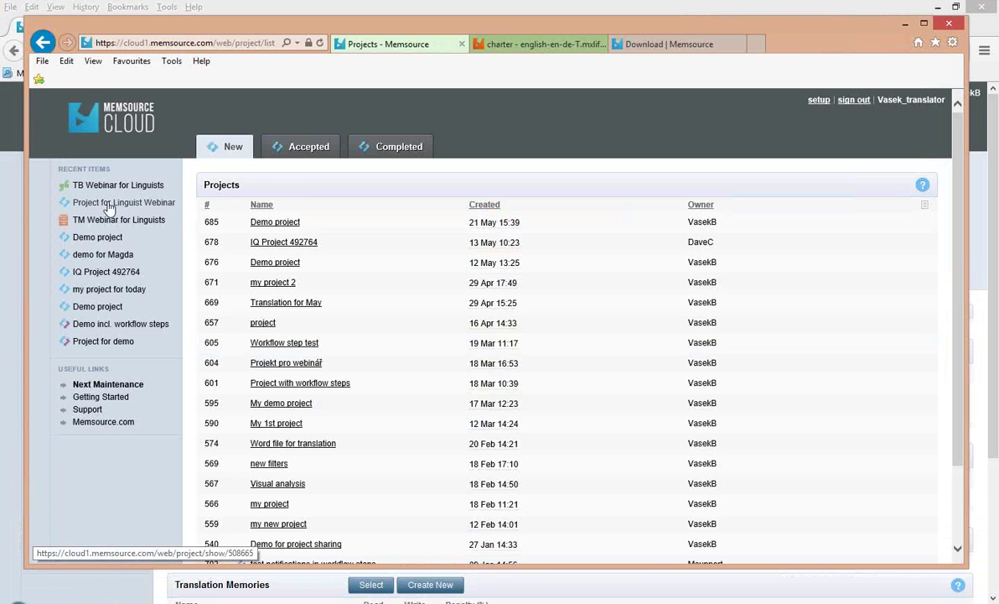
left_click(110, 206)
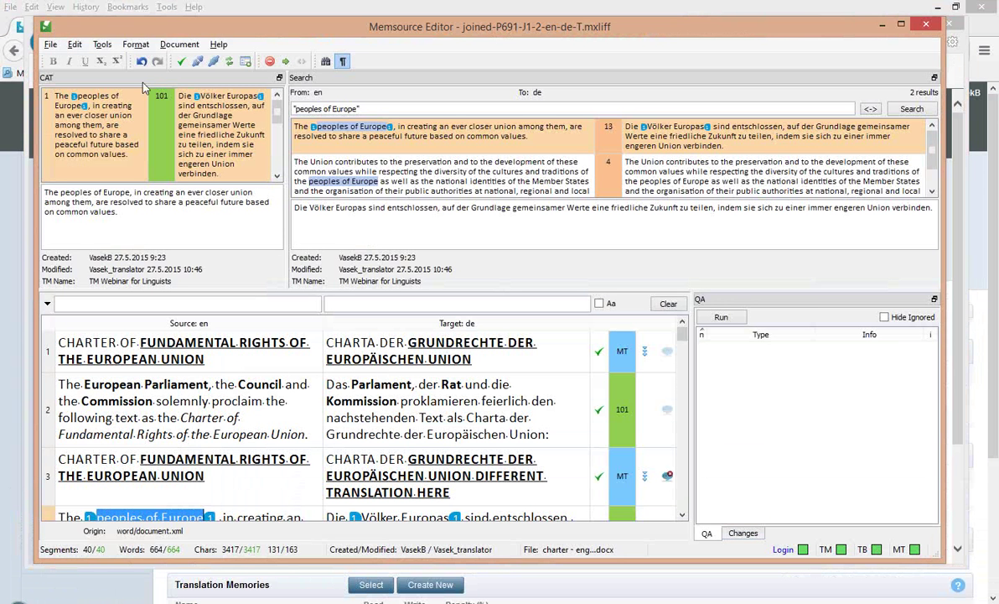
In Memsource Editor, dock the Search and CAT panes into the QA pane's tab group beside the segment table.
left_click_drag(388, 81, 733, 318)
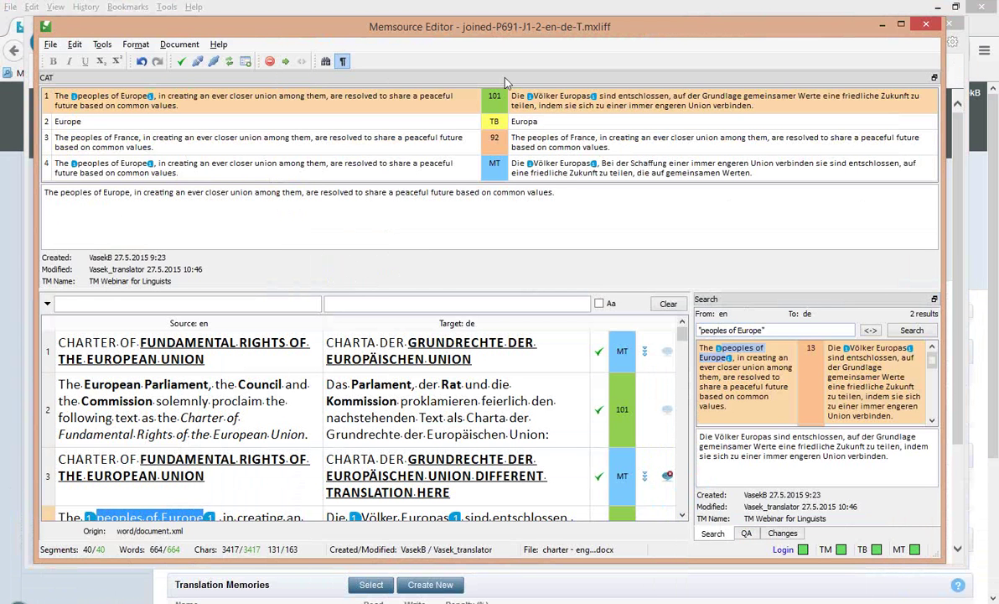
left_click_drag(505, 82, 759, 229)
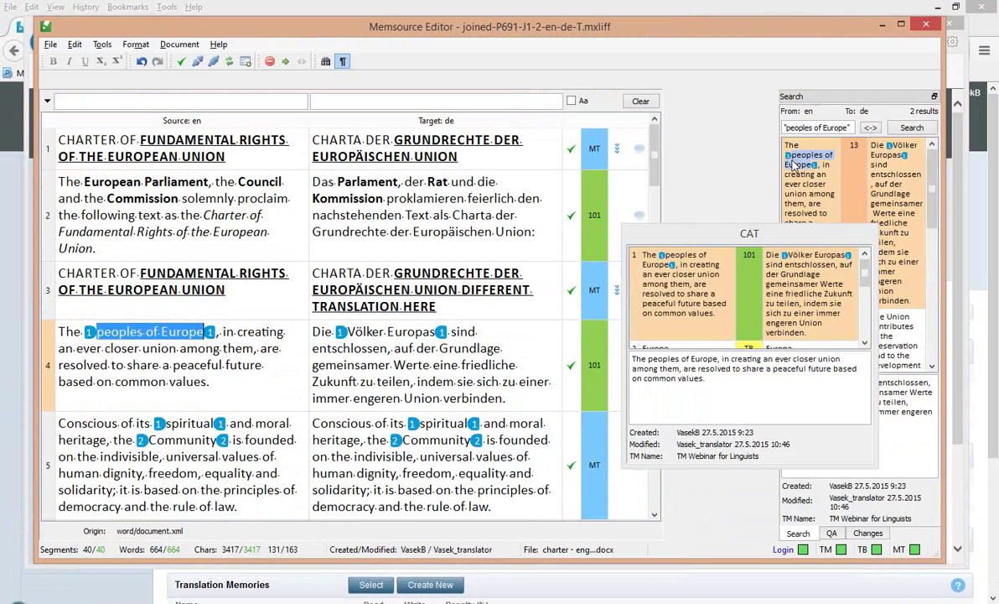
left_click_drag(795, 165, 796, 168)
Run quality assurance on the joined document and browse its warnings alongside the segments.
left_click(776, 533)
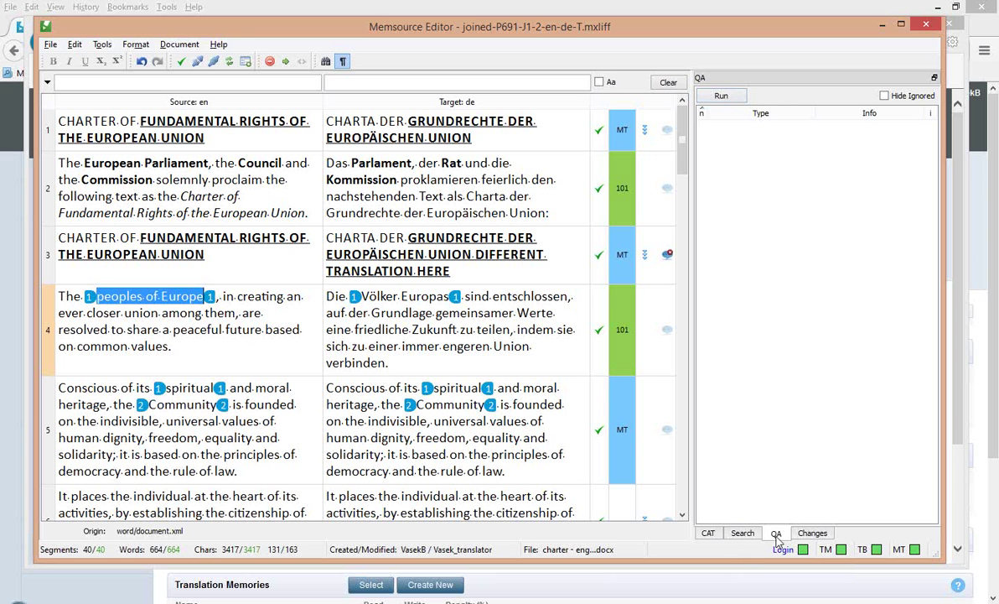
left_click(722, 95)
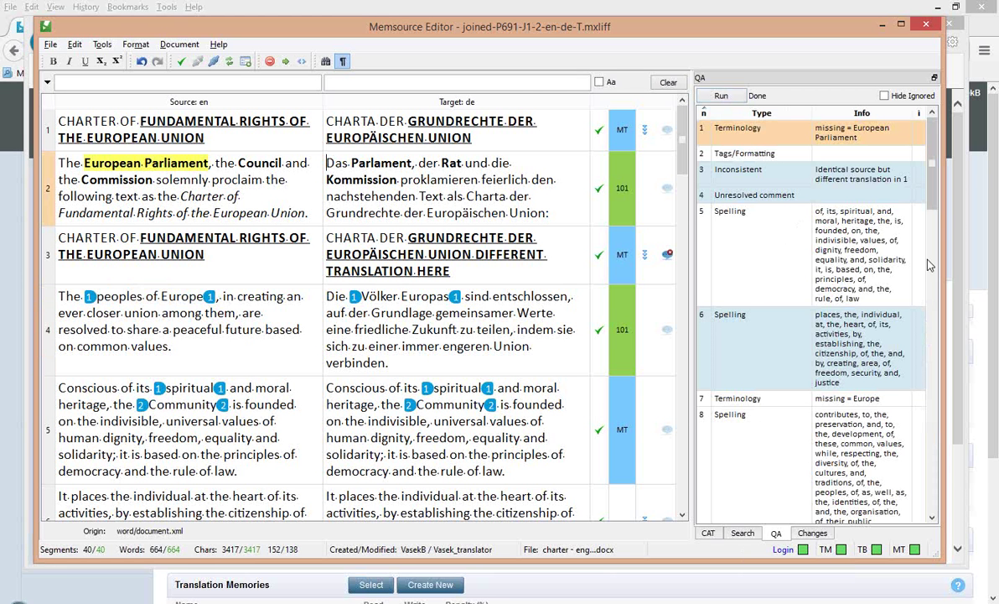
scroll(809, 361, "down", 6)
scroll(809, 361, "down", 3)
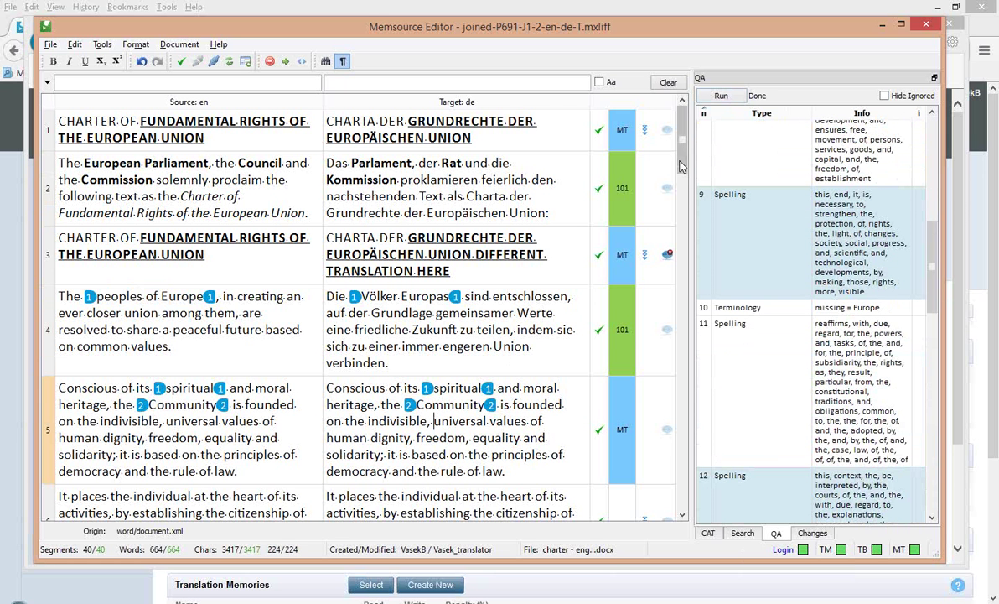
scroll(435, 390, "down", 3)
left_click(435, 390)
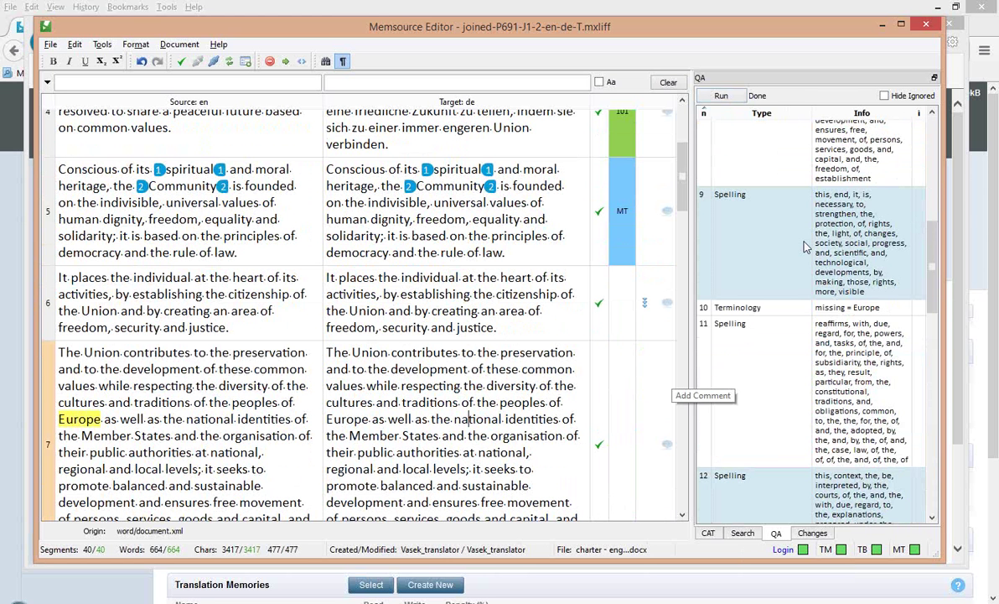
scroll(899, 219, "up", 5)
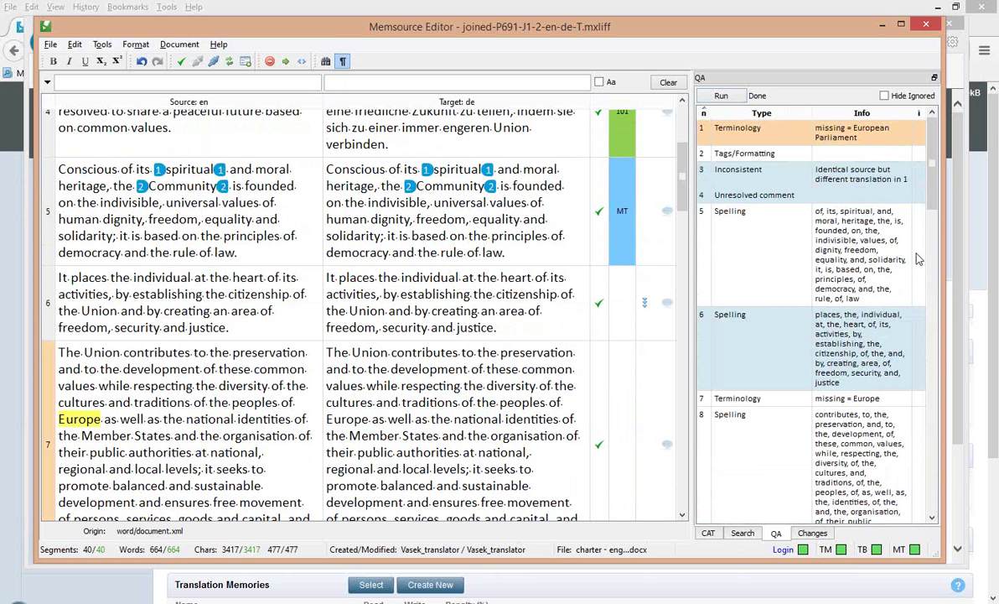
Ignore spelling warning 5 in the QA results, and turn the hiding of ignored warnings on and off.
left_click(920, 277)
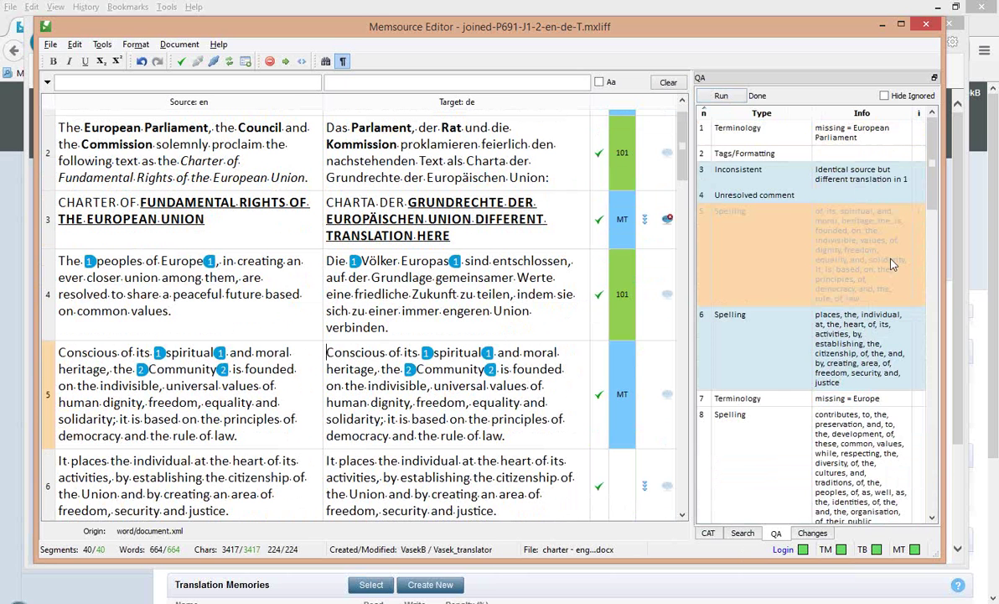
left_click(886, 96)
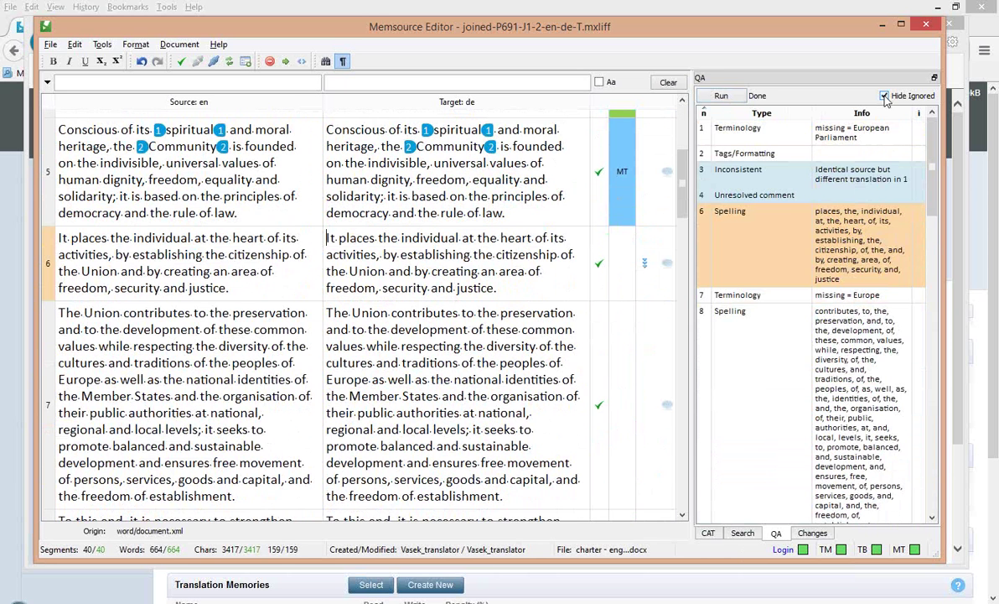
left_click(885, 97)
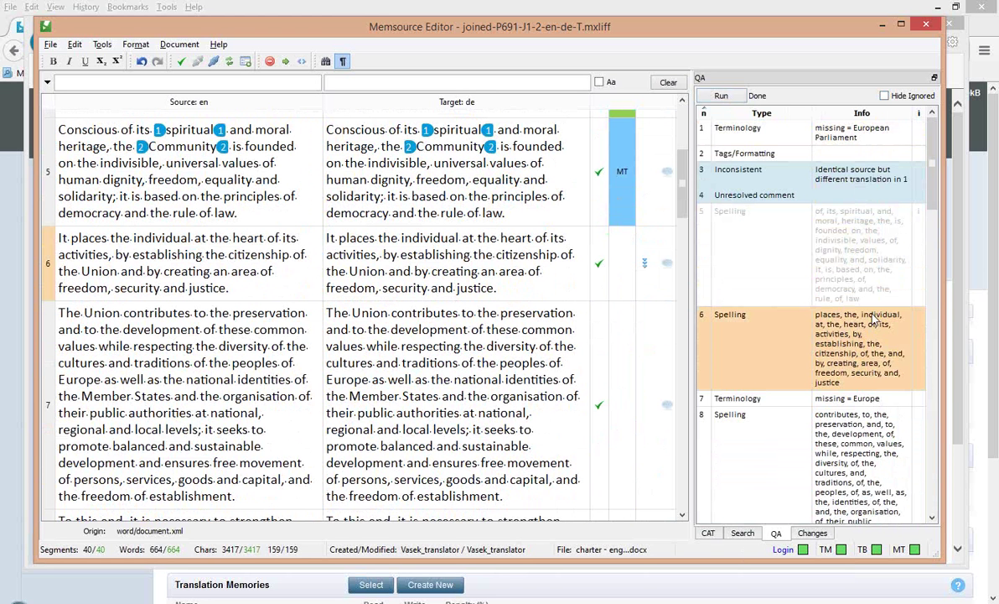
Sort the QA warnings by type and ignore the whole range of spelling warnings from 5 to 23.
left_click(757, 116)
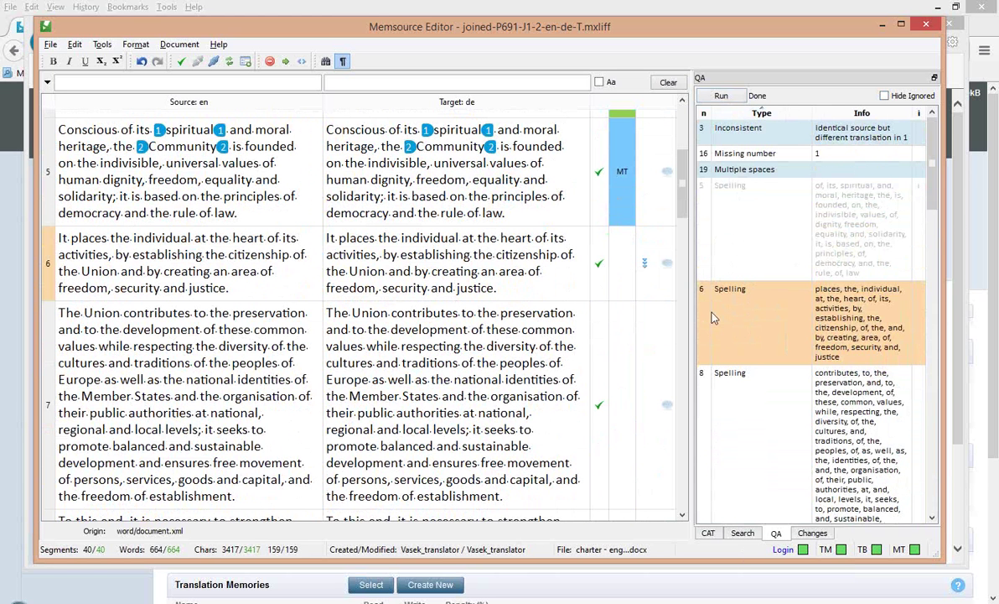
left_click(708, 216)
scroll(761, 309, "down", 10)
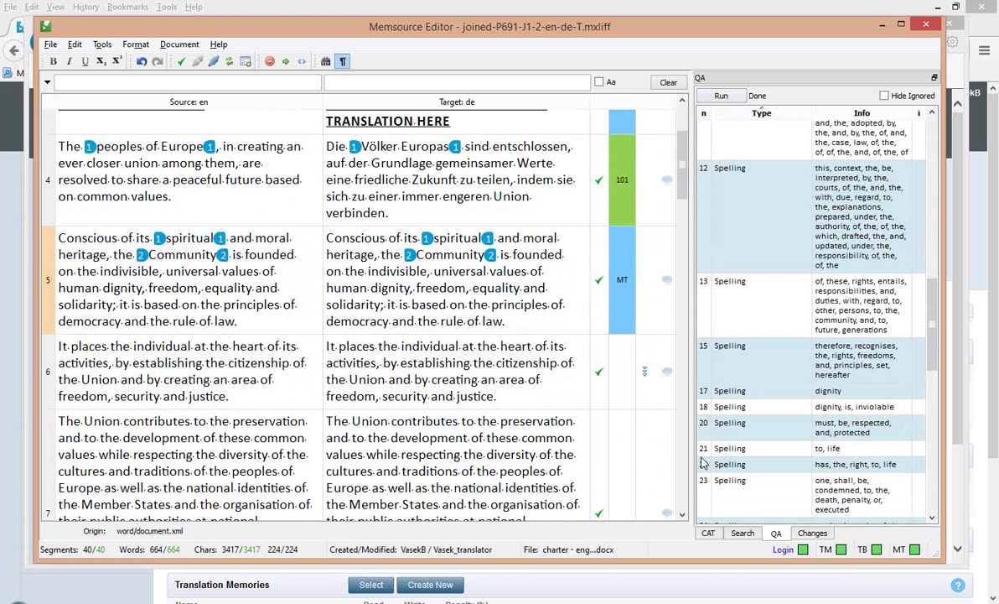
left_click(705, 493)
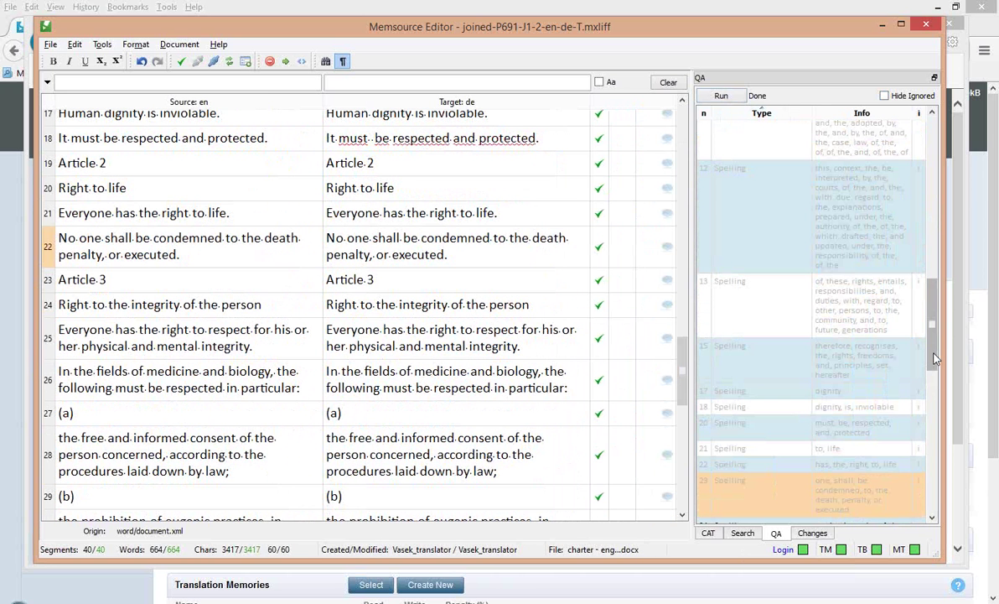
Sort the QA warnings by number again and hide the ignored ones.
scroll(863, 222, "up", 10)
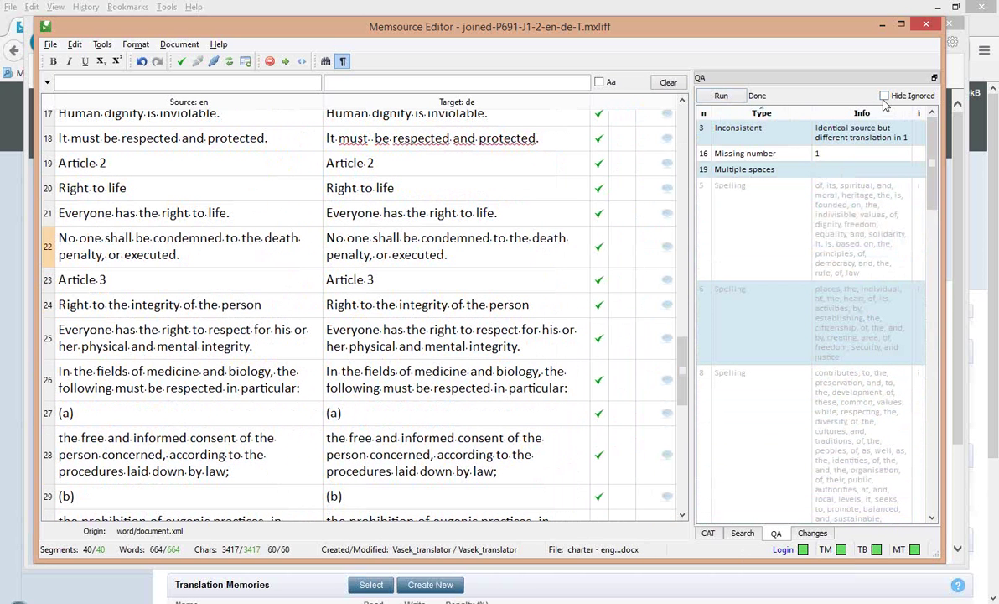
left_click(705, 114)
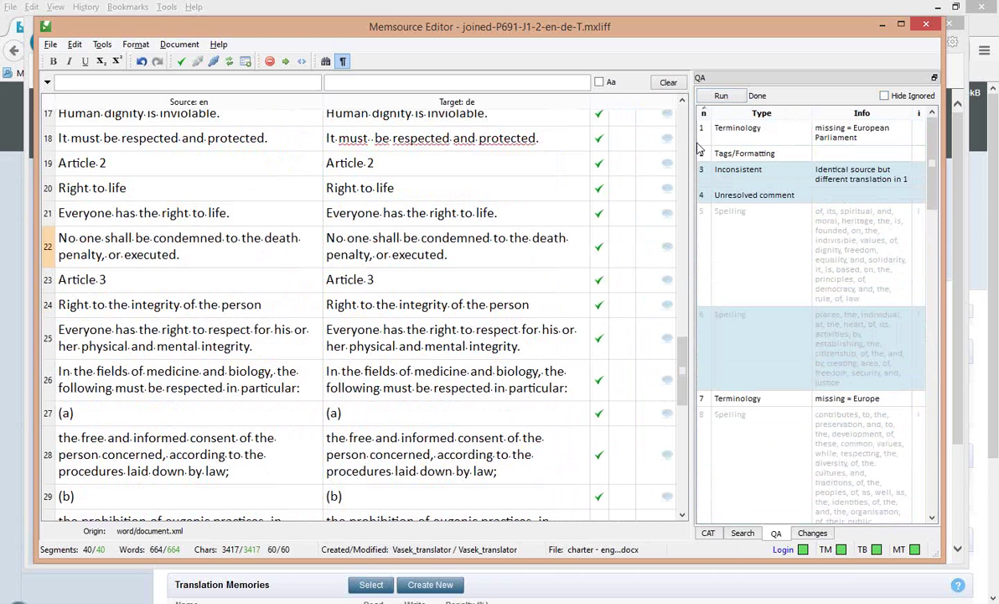
left_click(885, 96)
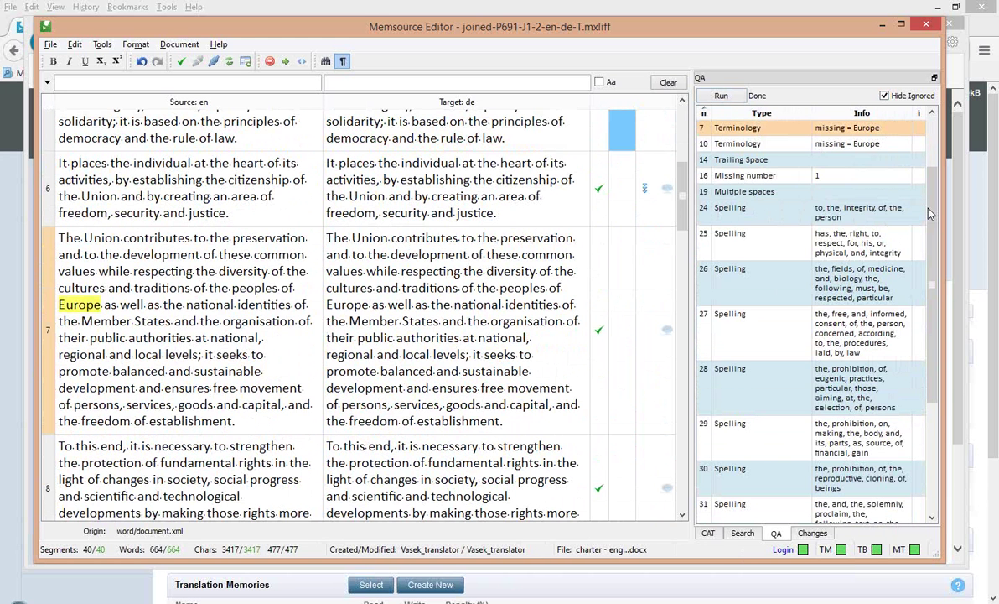
Ignore the remaining spelling warnings from 24 to 33 so they leave the QA list.
scroll(933, 215, "down", 1)
left_click(855, 197)
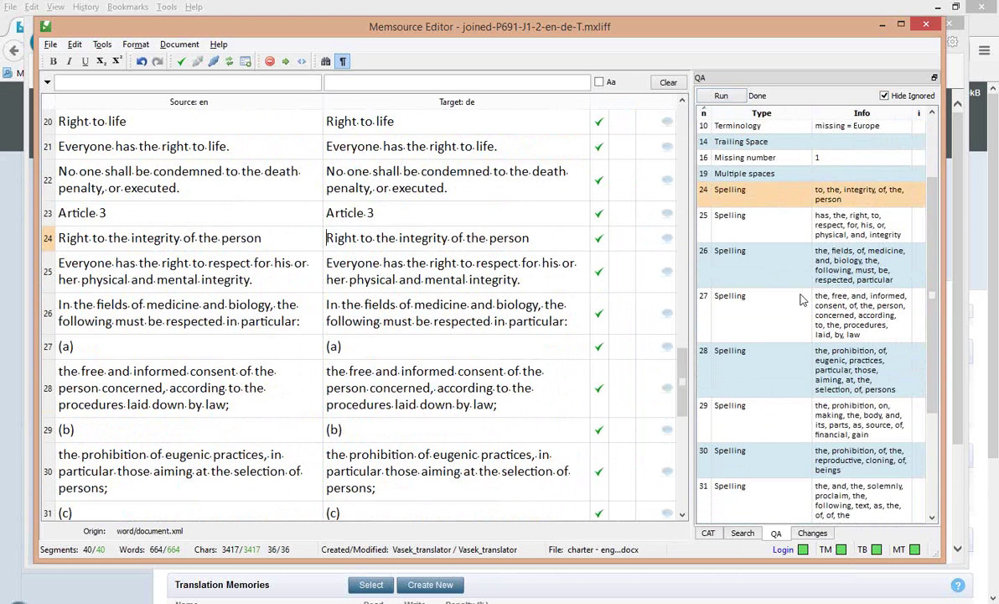
scroll(819, 424, "down", 4)
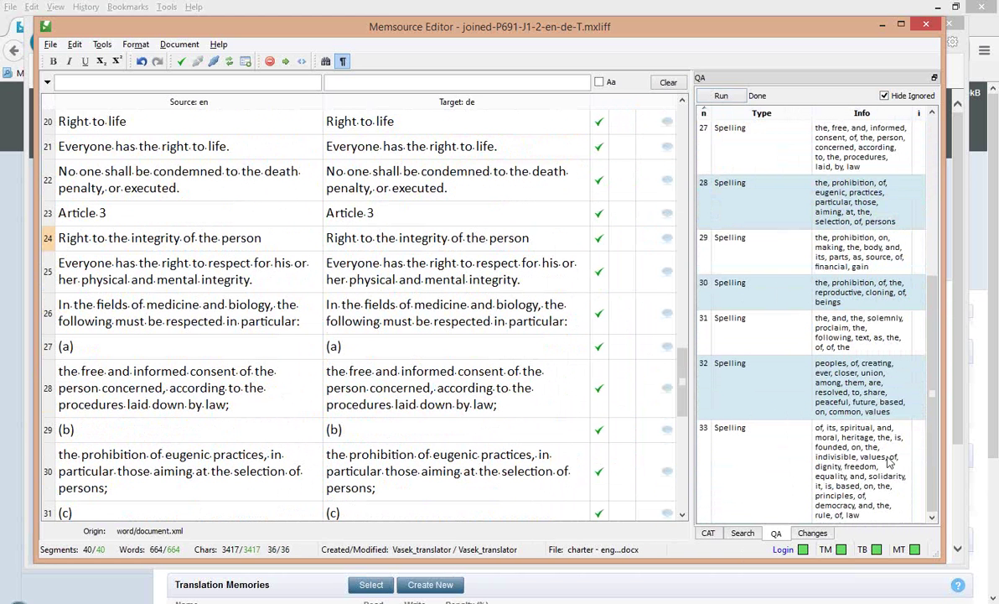
left_click(923, 457)
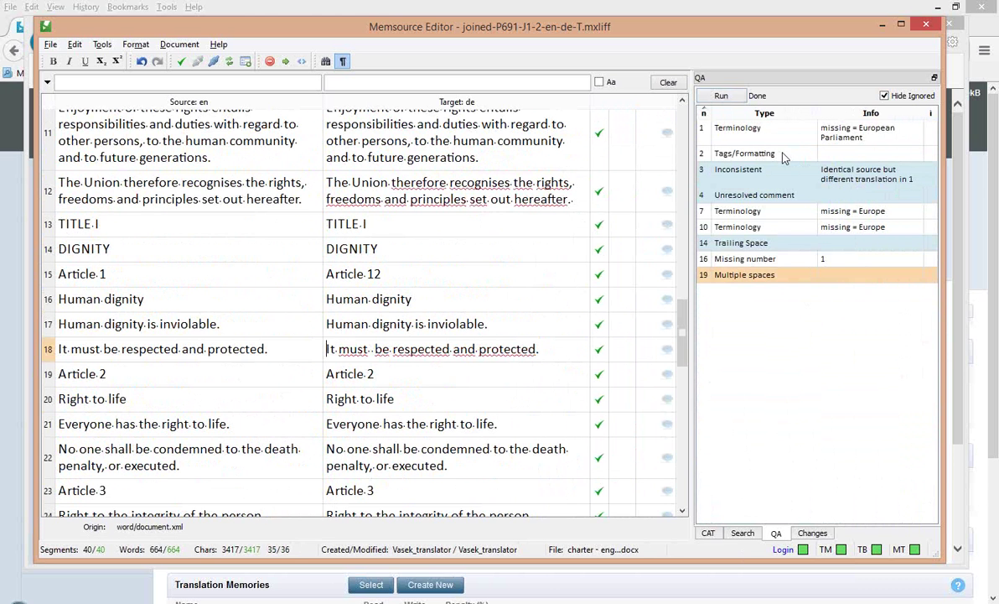
Go to segment 2 from its QA warnings, italicize "Charta der Grundrechte der Europäischen Union" in the target and confirm the segment.
left_click(718, 128)
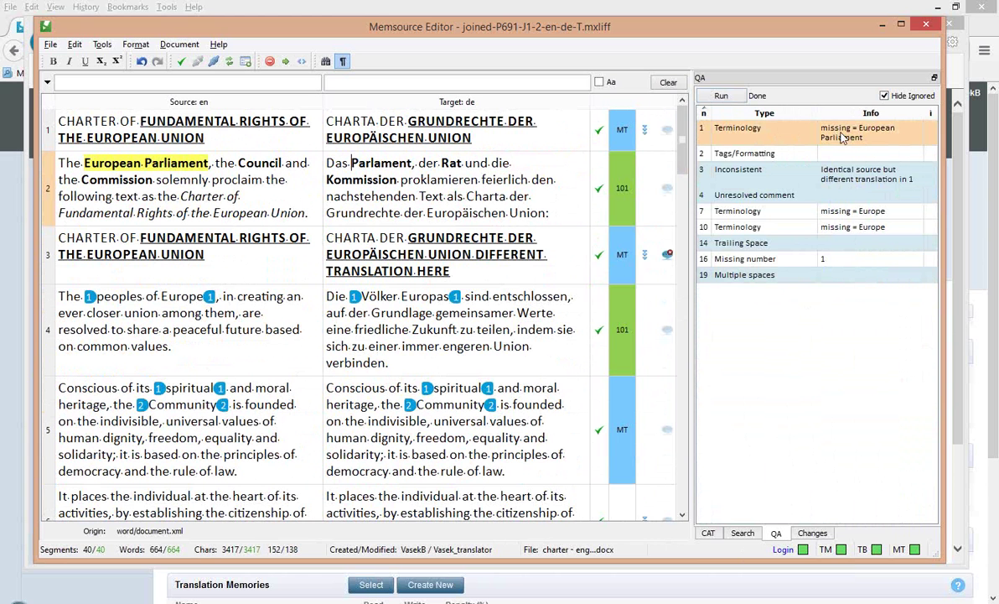
left_click(763, 160)
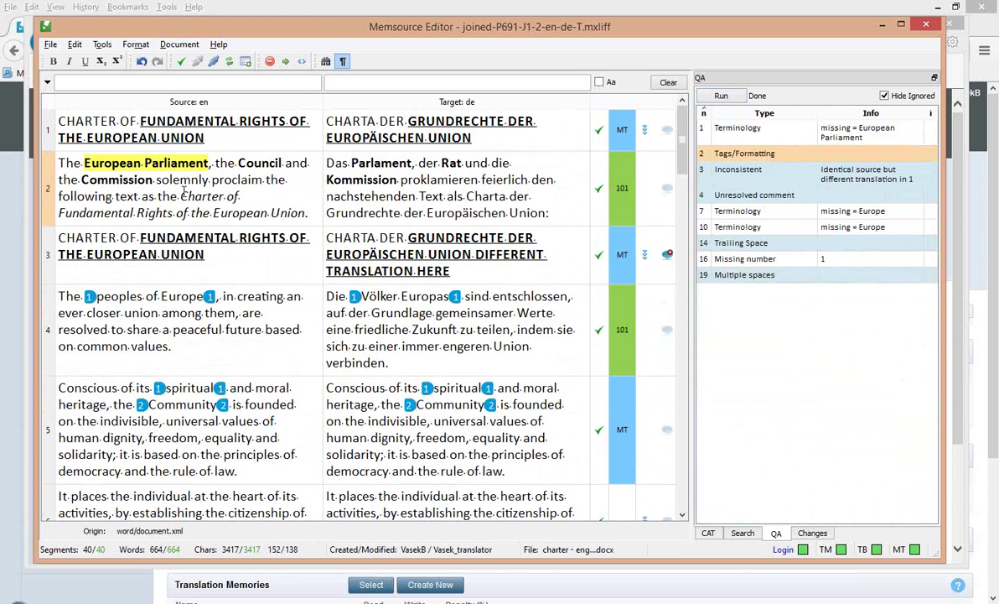
left_click_drag(180, 196, 306, 213)
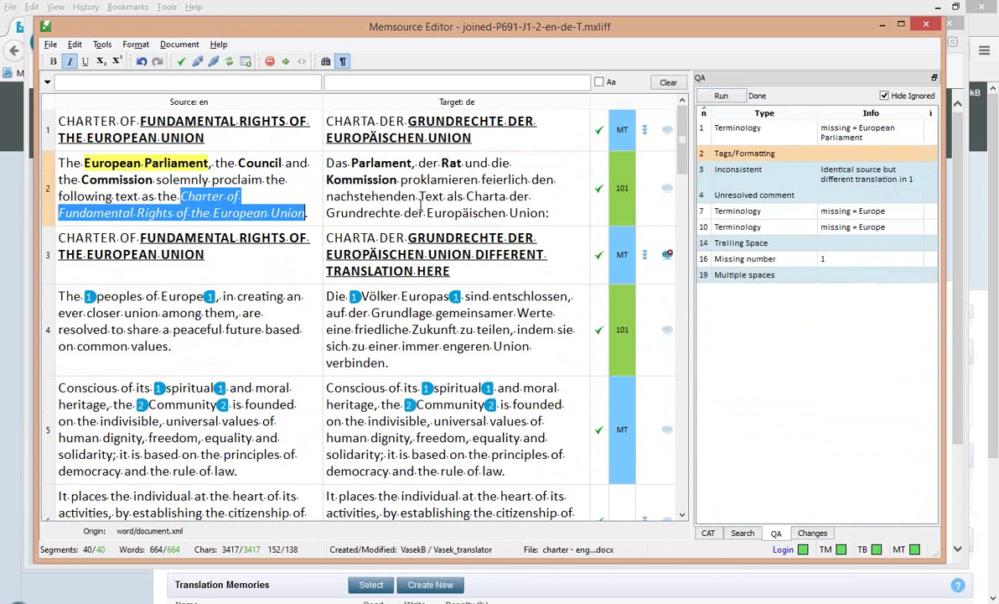
left_click_drag(466, 196, 539, 213)
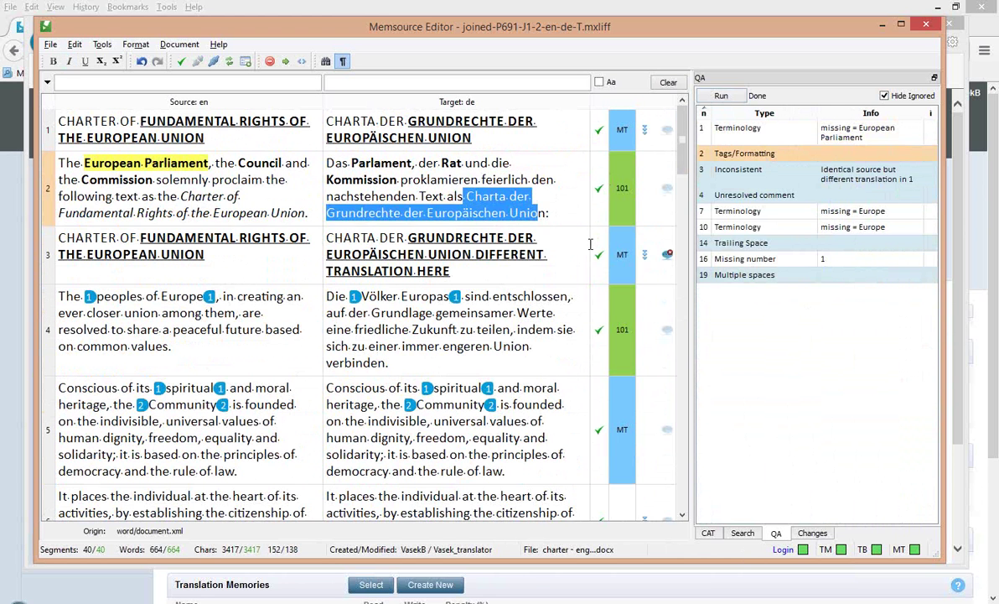
key("shift+Right")
key("ctrl+i")
key("ctrl+Return")
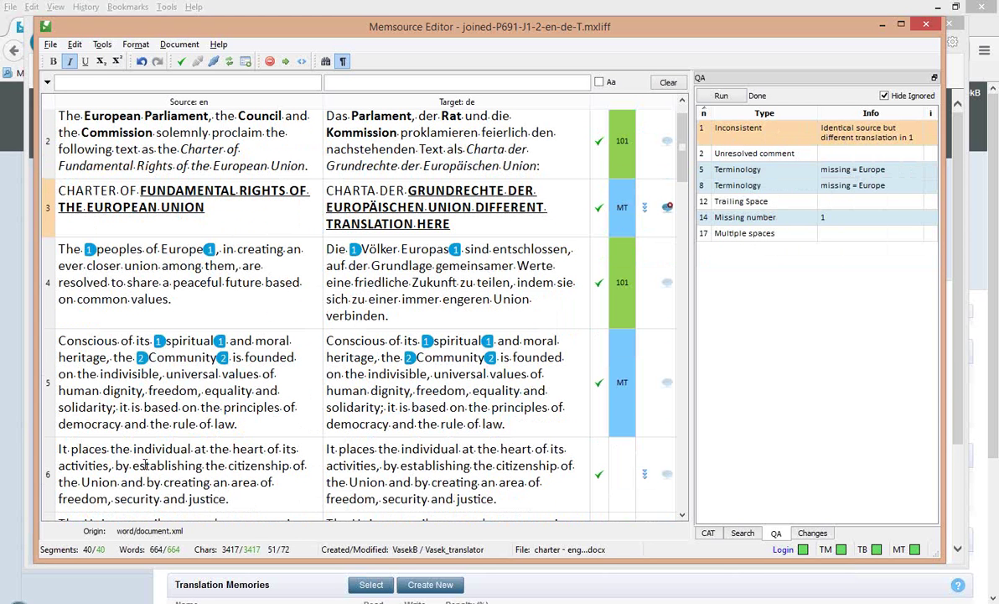
Filter the segments by segment 3's source text, "CHARTER OF FUNDAMENTAL RIGHTS OF THE EUROPEAN UNION", with case-sensitive matching.
triple_click(101, 186)
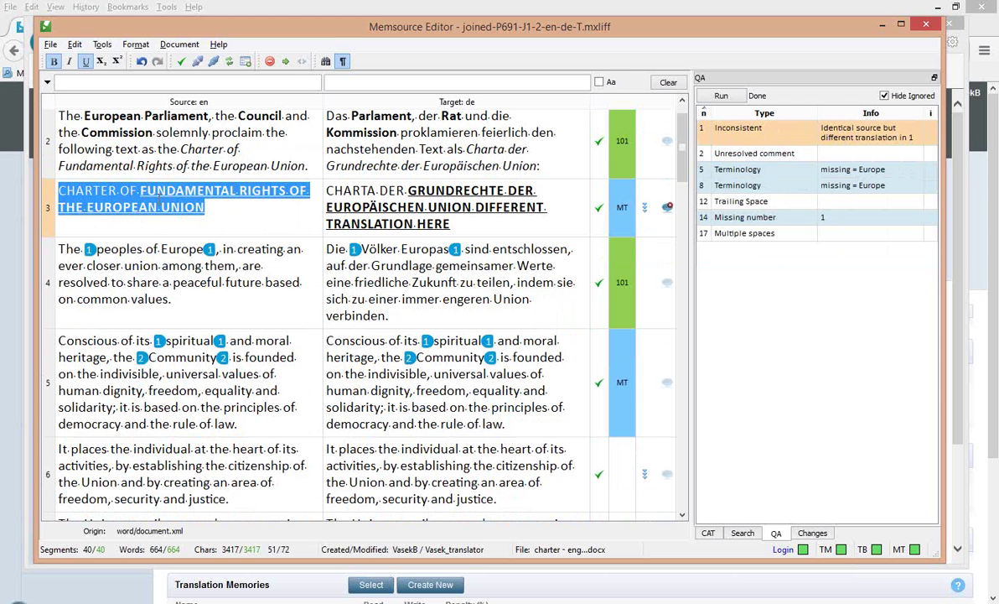
key("ctrl+shift+f")
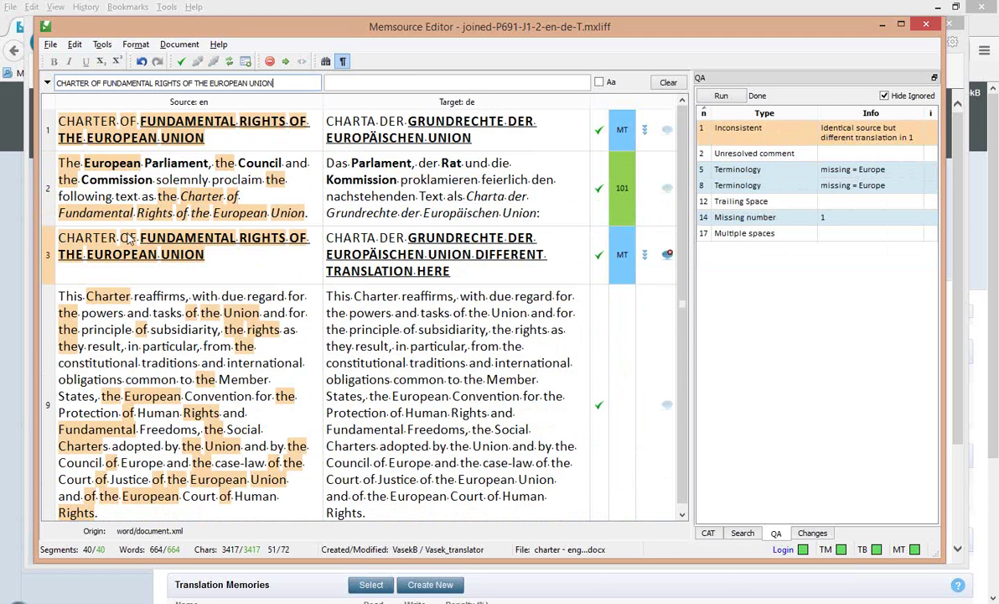
left_click(599, 82)
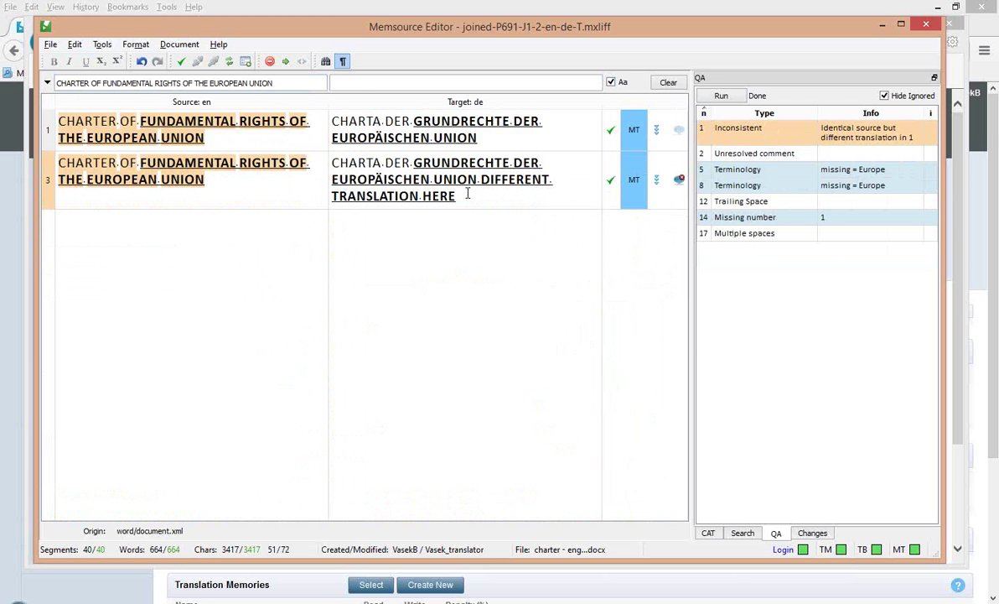
Delete "DIFFERENT TRANSLATION HERE" from segment 3's target, confirm the segment and clear the segment filter.
left_click(400, 132)
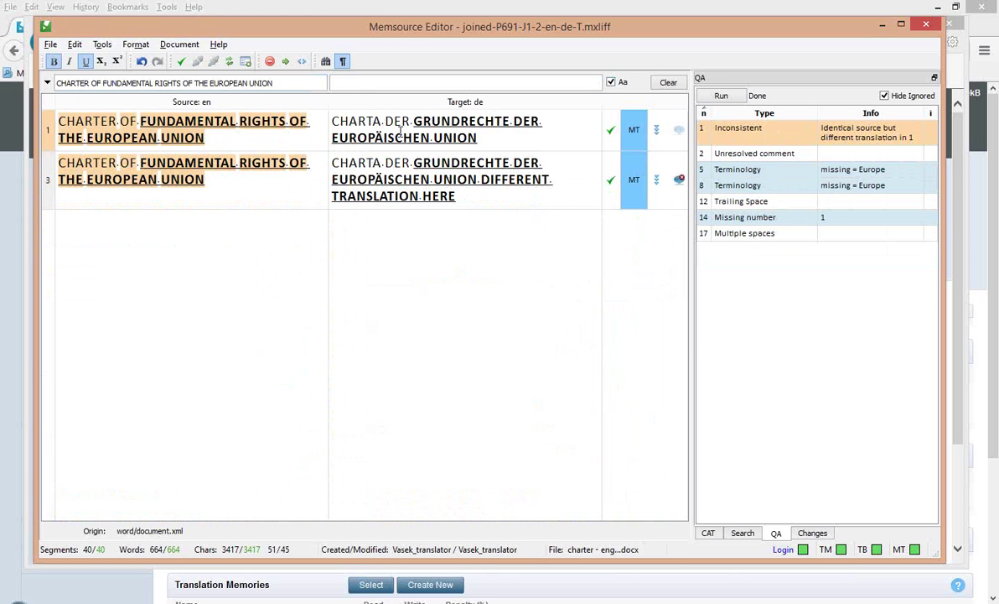
key("Down")
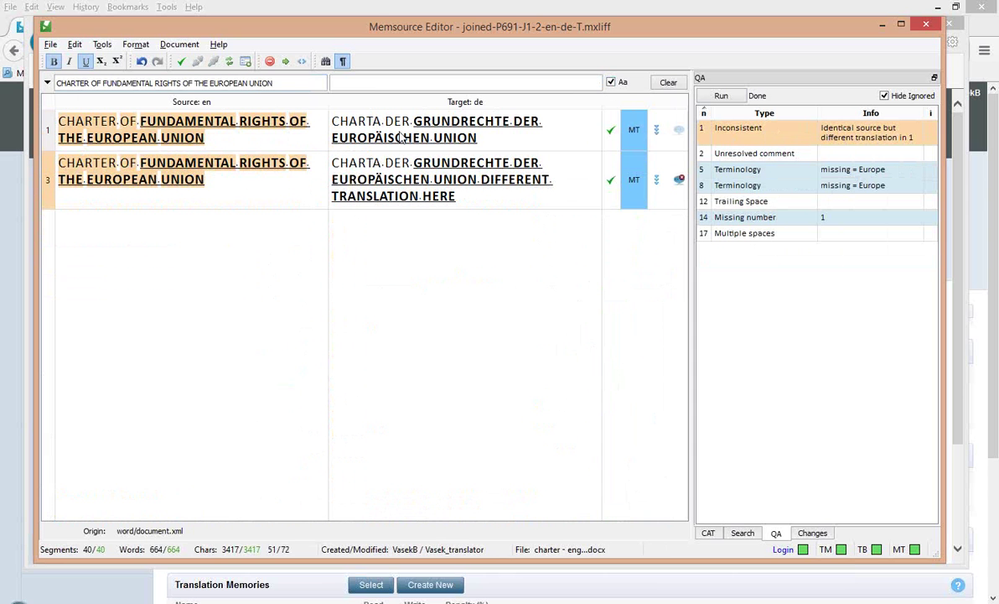
key("ctrl+Right")
key("ctrl+Right")
key("ctrl+Right")
key("ctrl+Right")
key("ctrl+Right")
key("ctrl+Right")
key("ctrl+shift+End")
key("BackSpace")
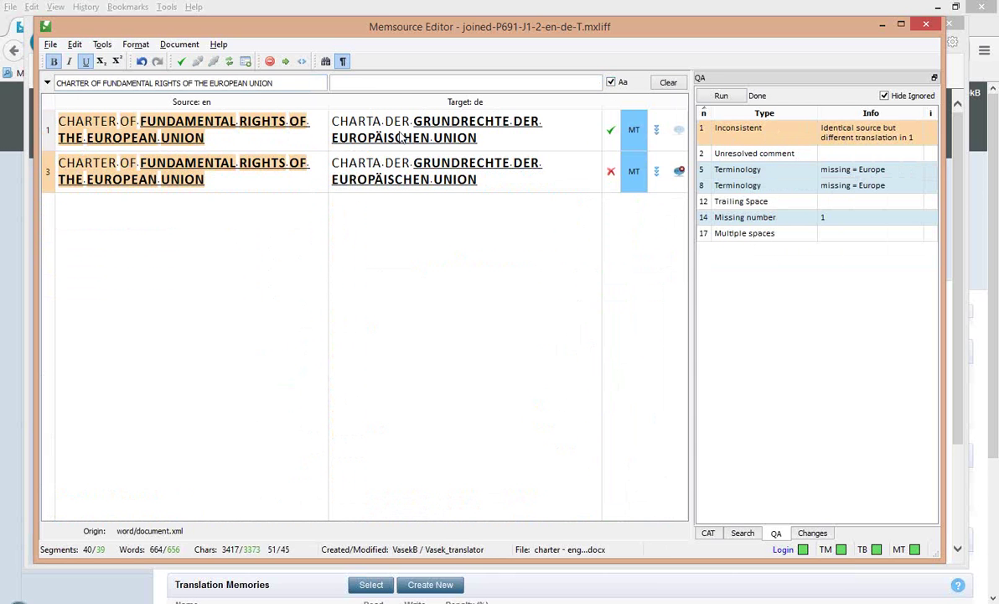
left_click(669, 84)
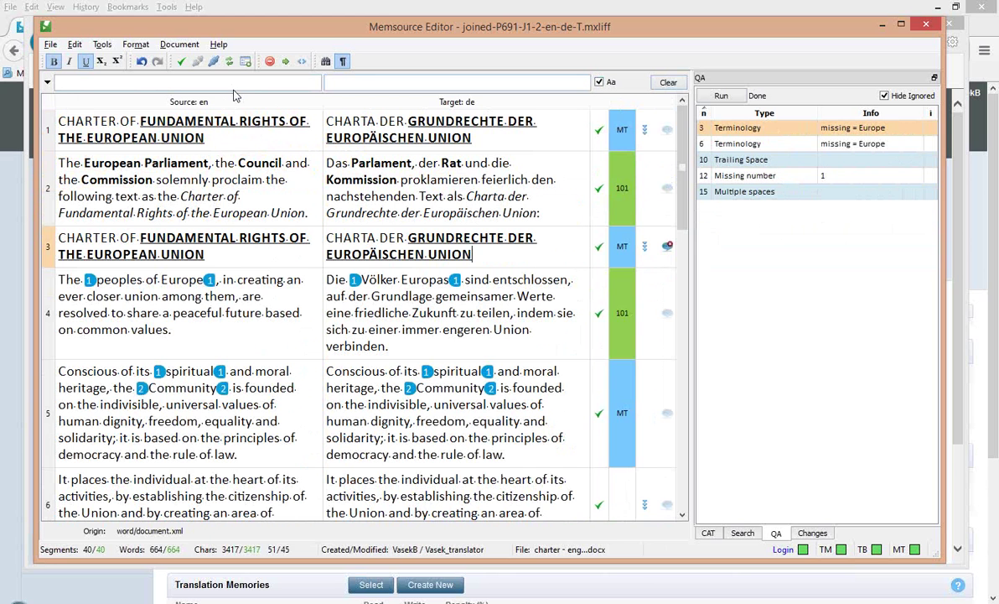
Go to segment 12 from its trailing space warning, delete the space at the end of the target and confirm the segment.
left_click(748, 161)
left_click(584, 264)
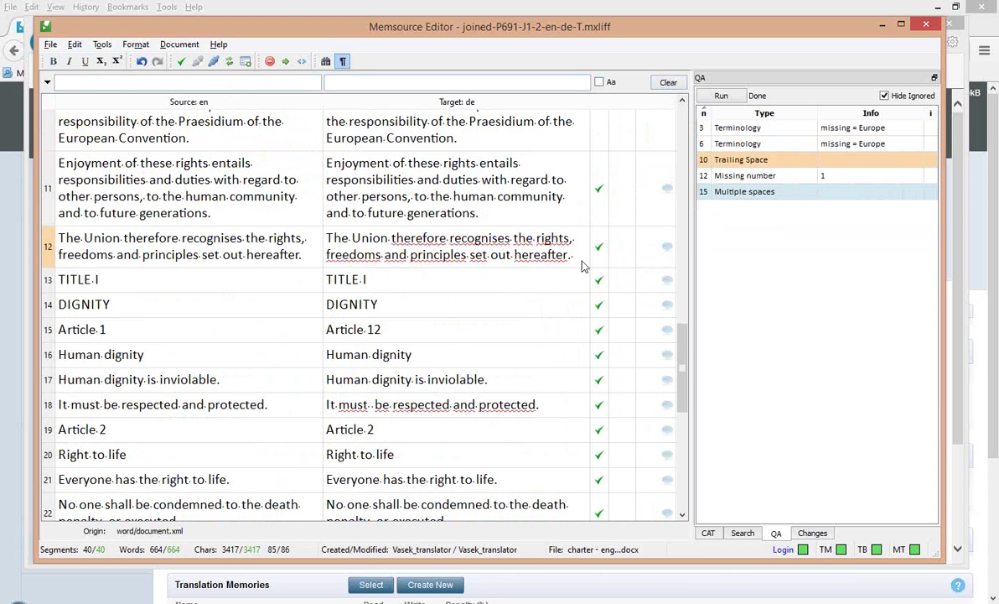
key("BackSpace")
key("ctrl+Return")
Correct segment 15's target to "Article 1" and remove the double space after "must" in segment 18's target, confirming both segments.
left_click(777, 155)
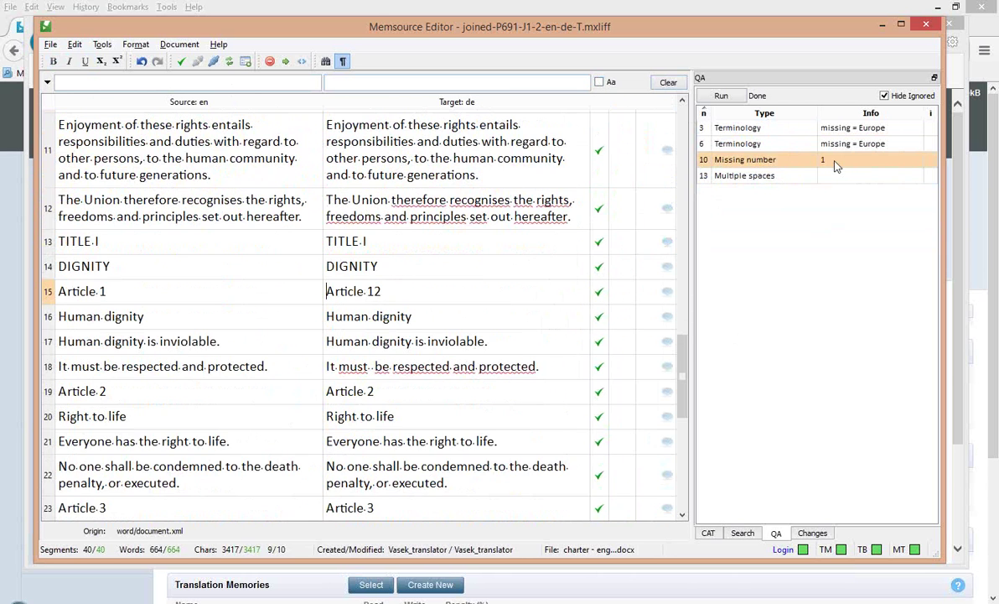
key("BackSpace")
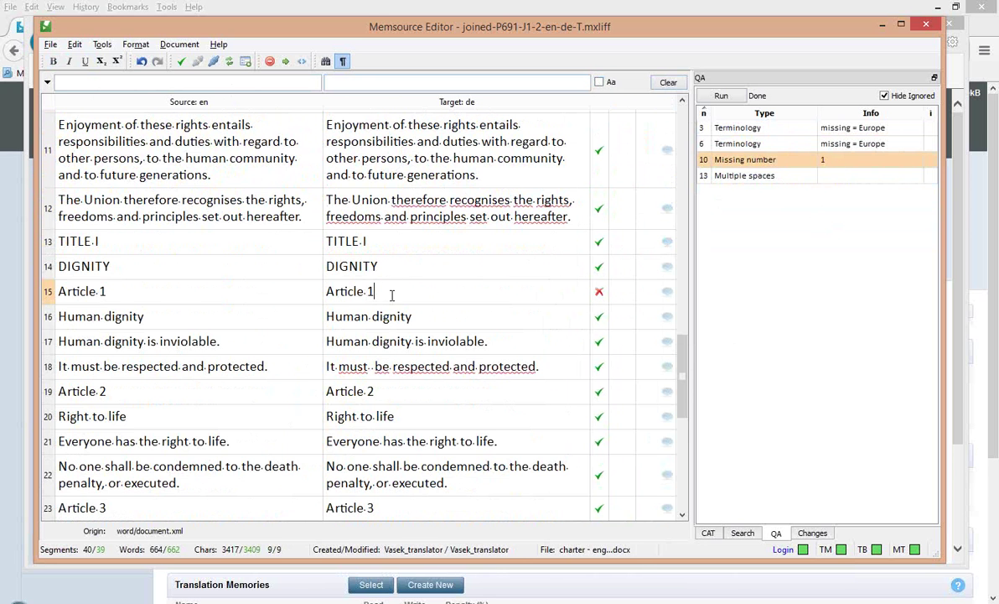
key("ctrl+Return")
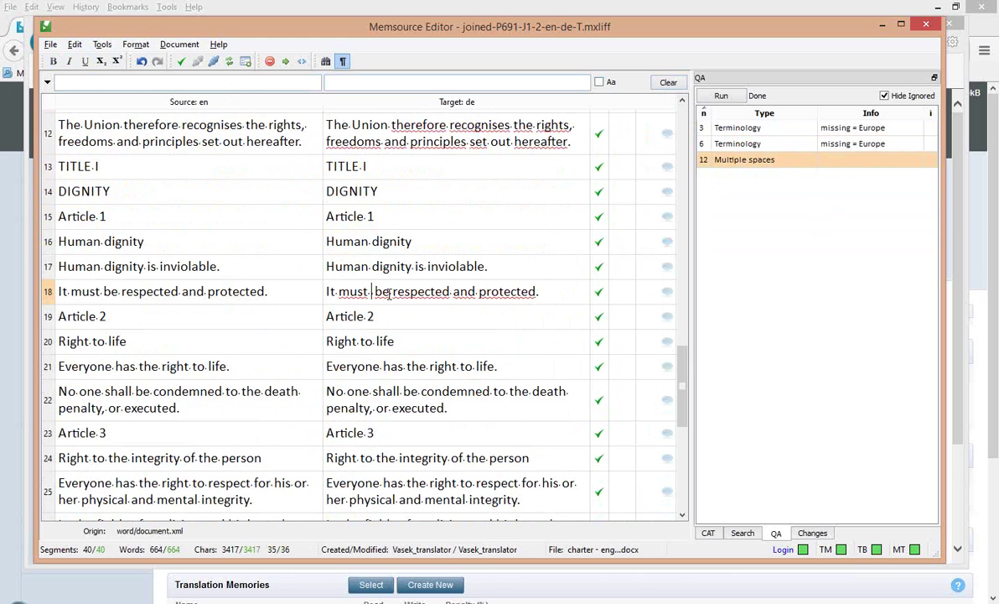
key("BackSpace")
key("ctrl+Return")
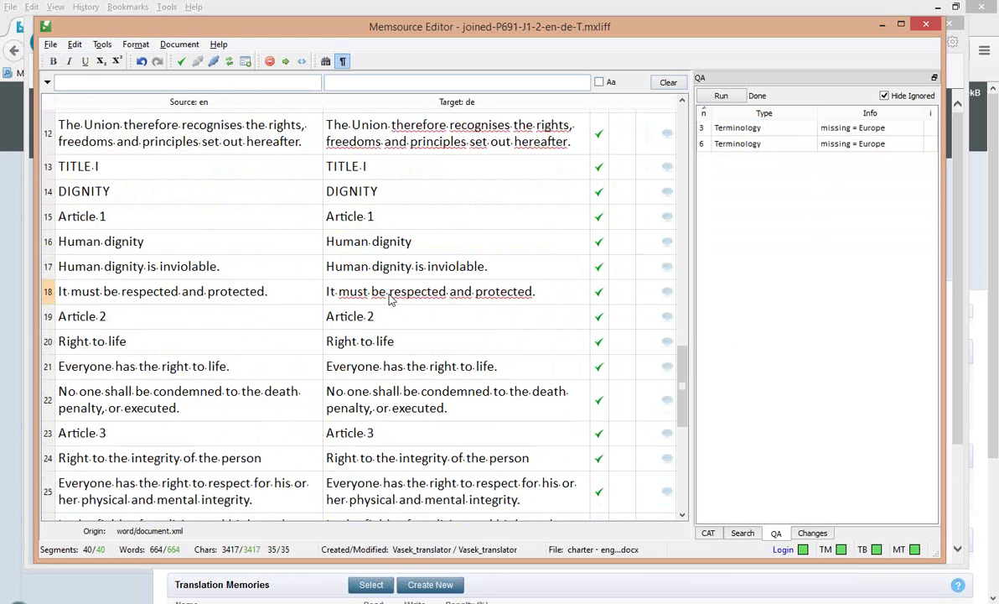
Compare "Europe" in segment 7's target with its term base entry, starting from the terminology warning and returning to the QA list.
left_click(742, 130)
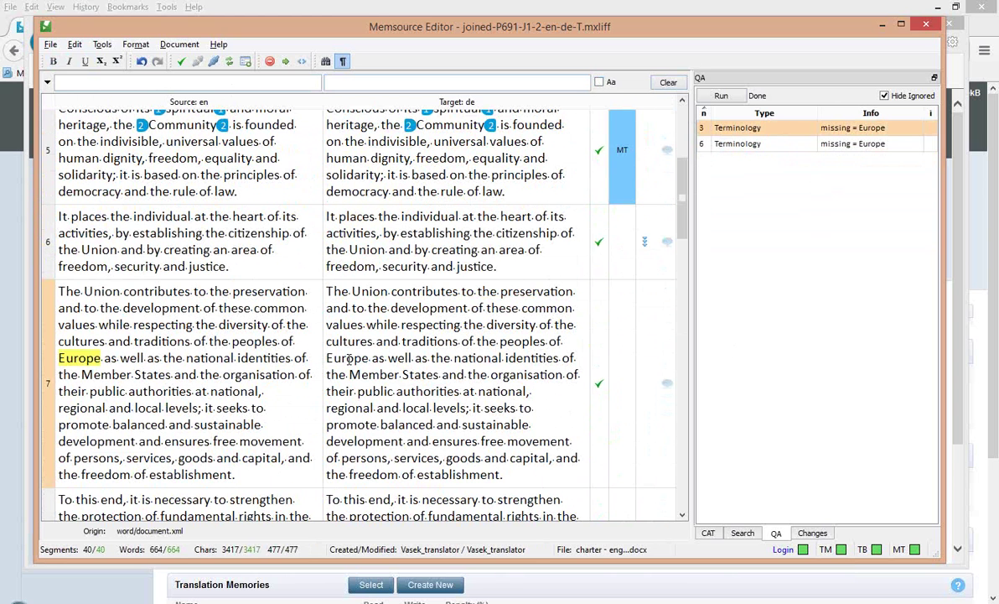
left_click_drag(327, 359, 370, 363)
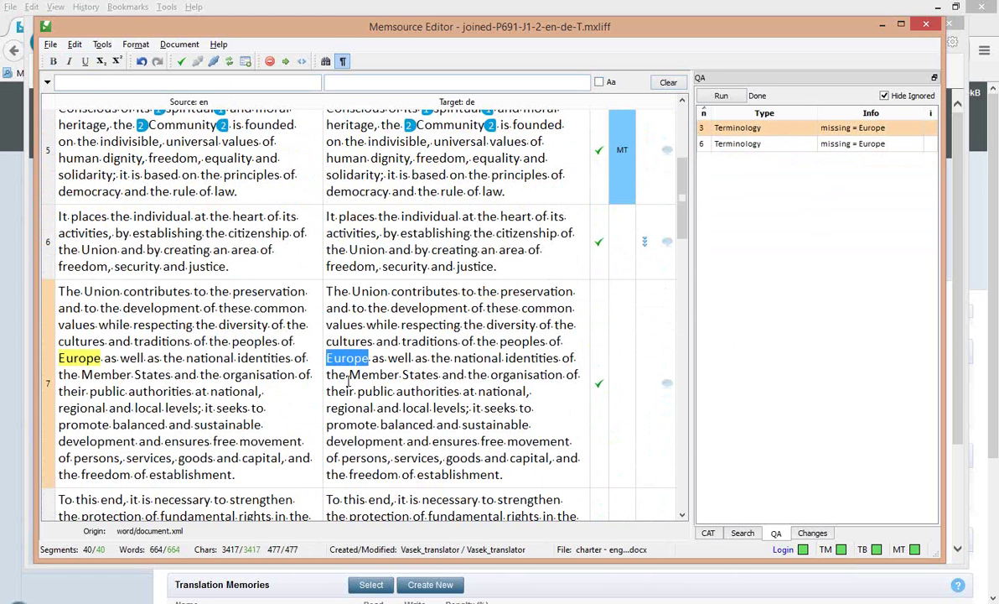
left_click(362, 359)
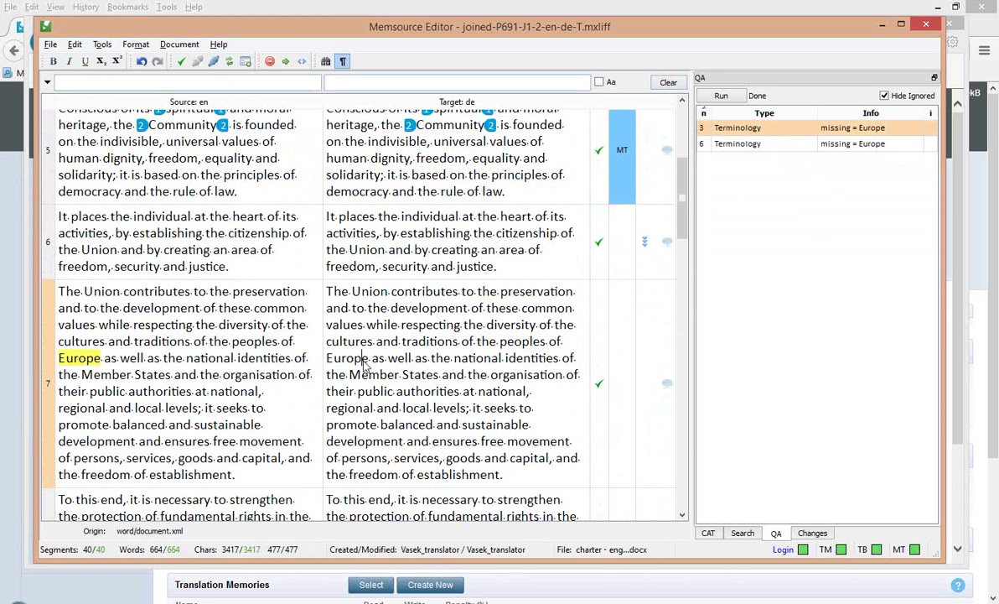
left_click(709, 533)
left_click(782, 355)
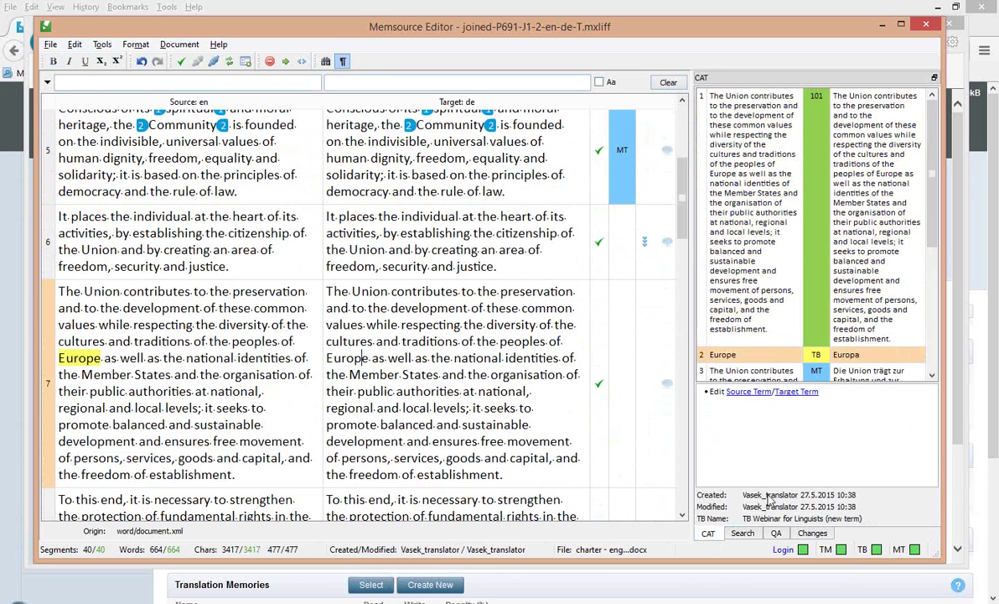
left_click(777, 534)
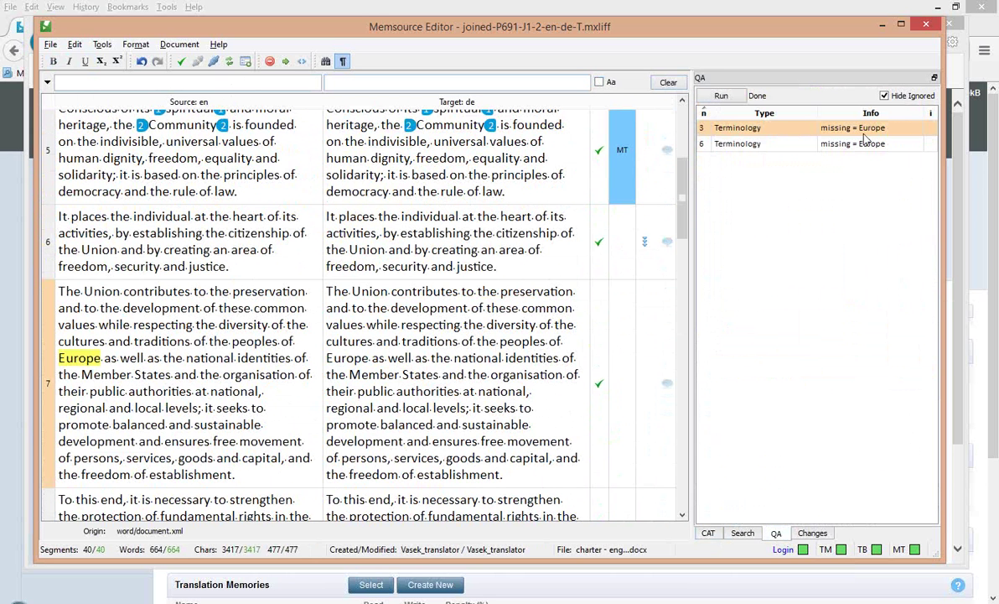
Ignore both "missing = Europe" terminology warnings and run the quality assurance again.
left_click(933, 137)
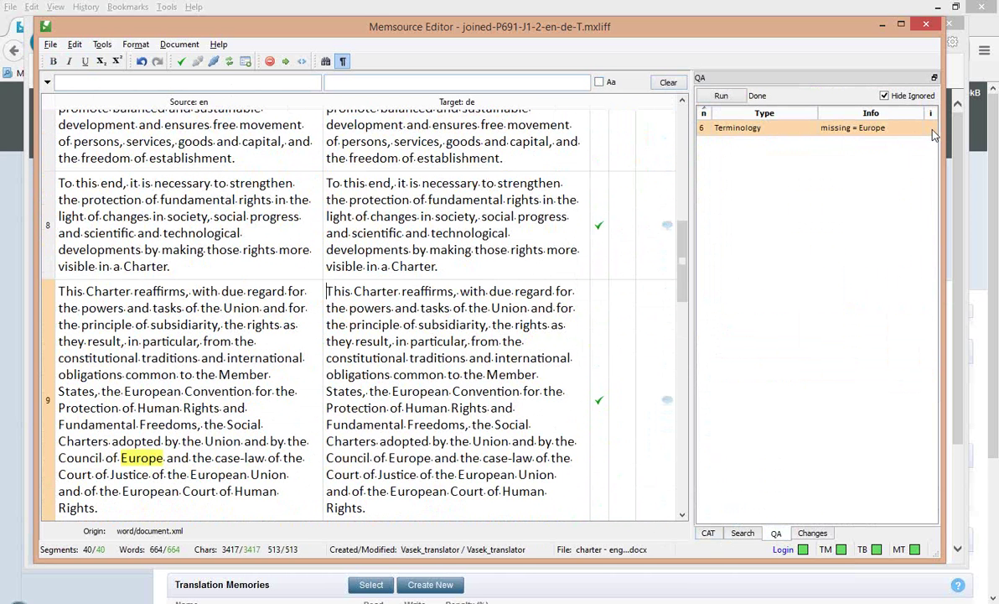
left_click(933, 136)
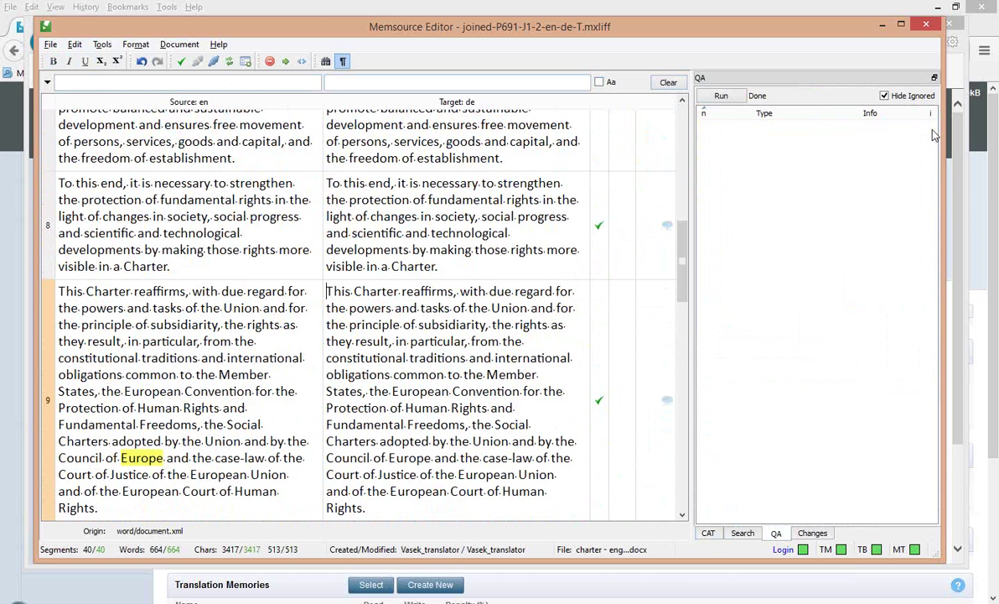
left_click(721, 95)
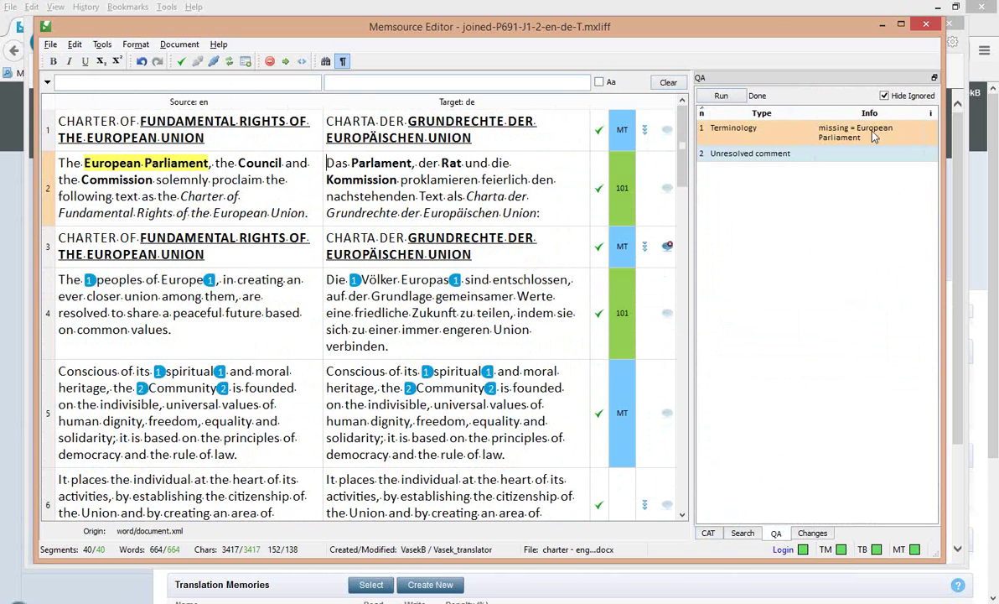
Replace "Parlament" in segment 2's target with the term base translation "Europäisches Parlament", make it bold and confirm the segment.
left_click(352, 163)
left_click(709, 533)
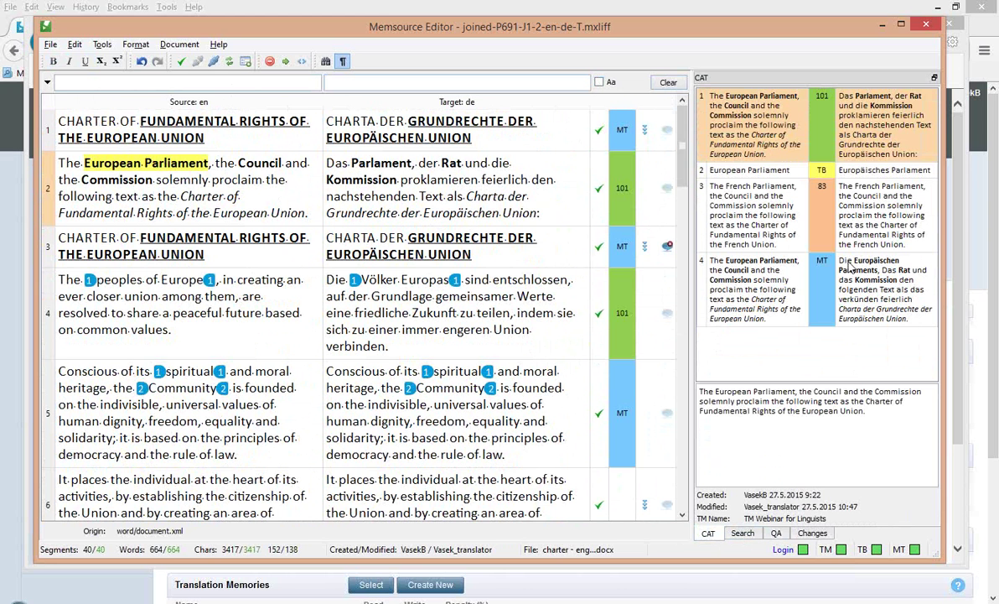
double_click(882, 170)
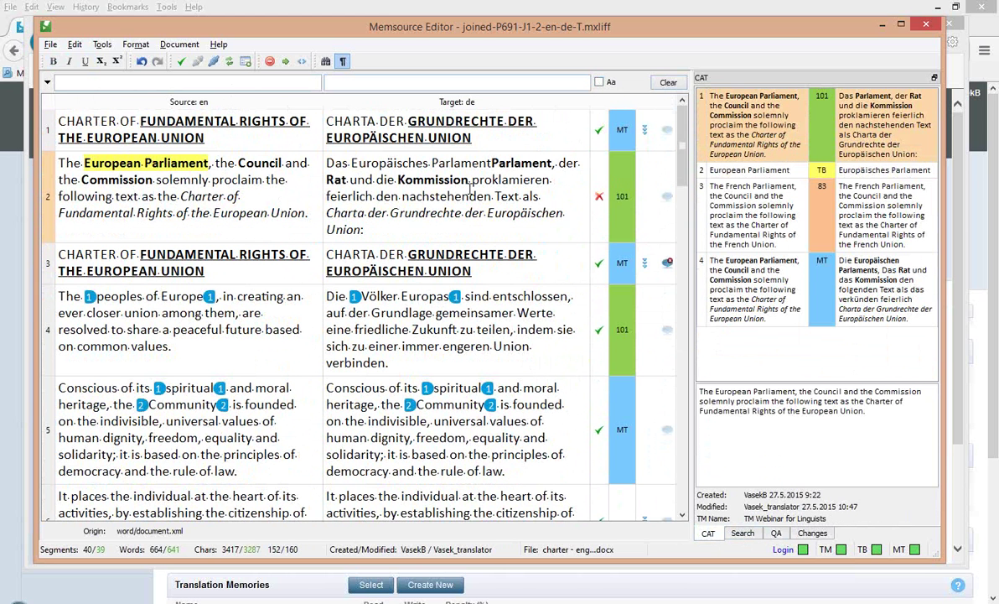
key("ctrl+Delete")
key("ctrl+shift+Left")
key("ctrl+shift+Left")
key("ctrl+b")
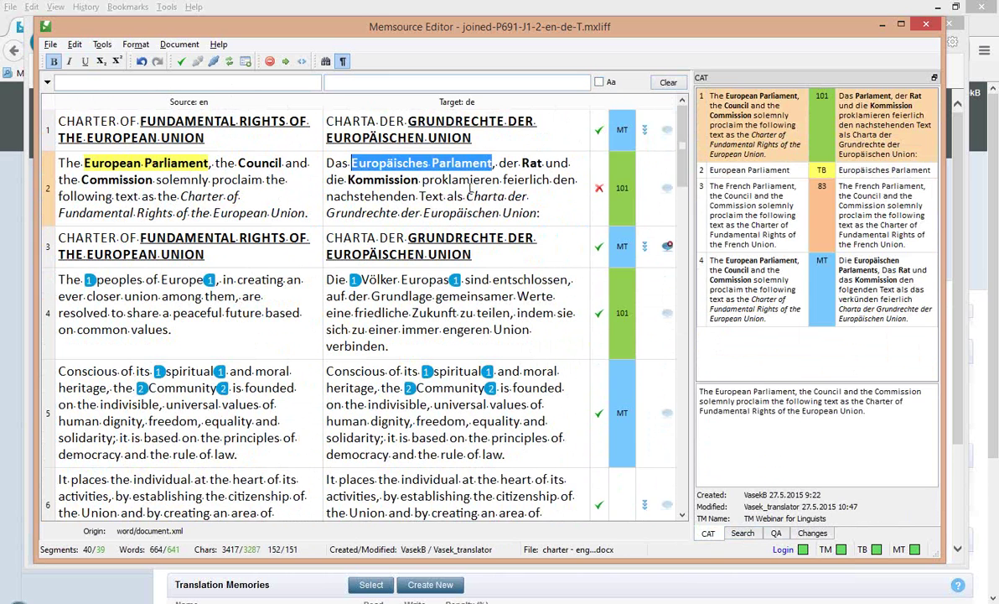
key("ctrl+Return")
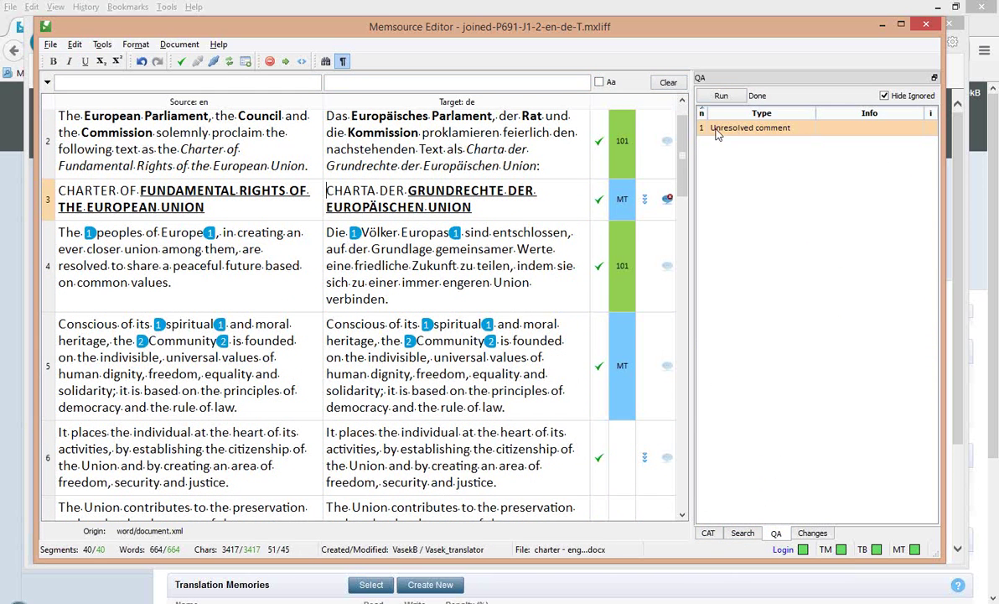
View the unresolved comment on segment 3, rerun the quality assurance and close the comment without changing it.
left_click(668, 199)
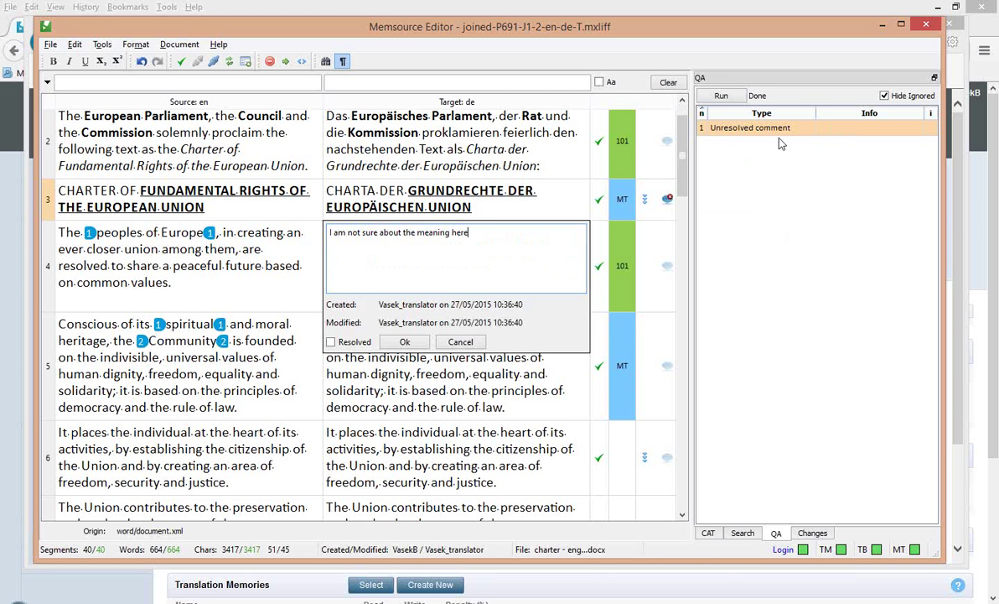
left_click(719, 96)
left_click(720, 95)
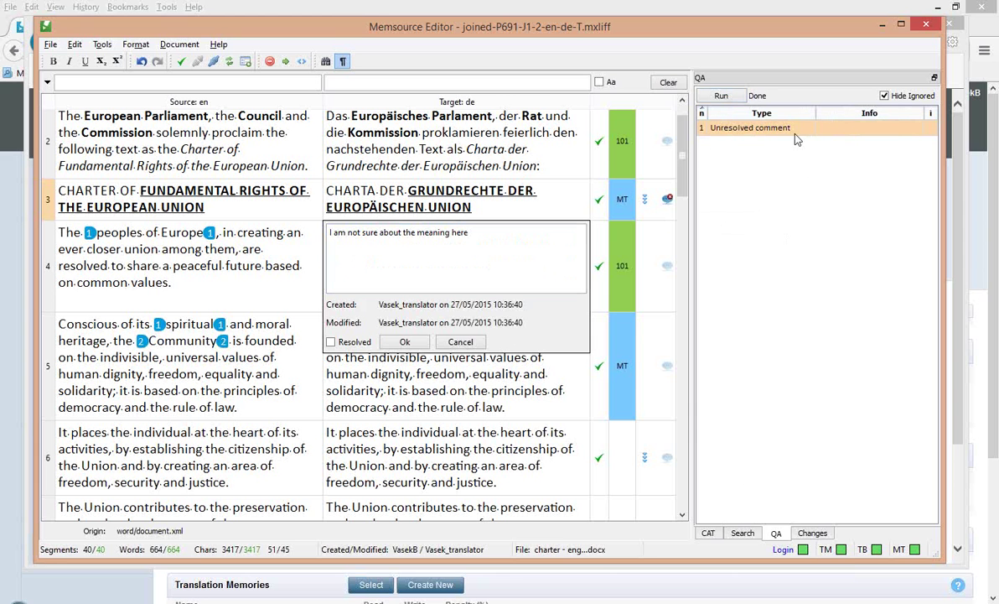
left_click(764, 132)
left_click(469, 343)
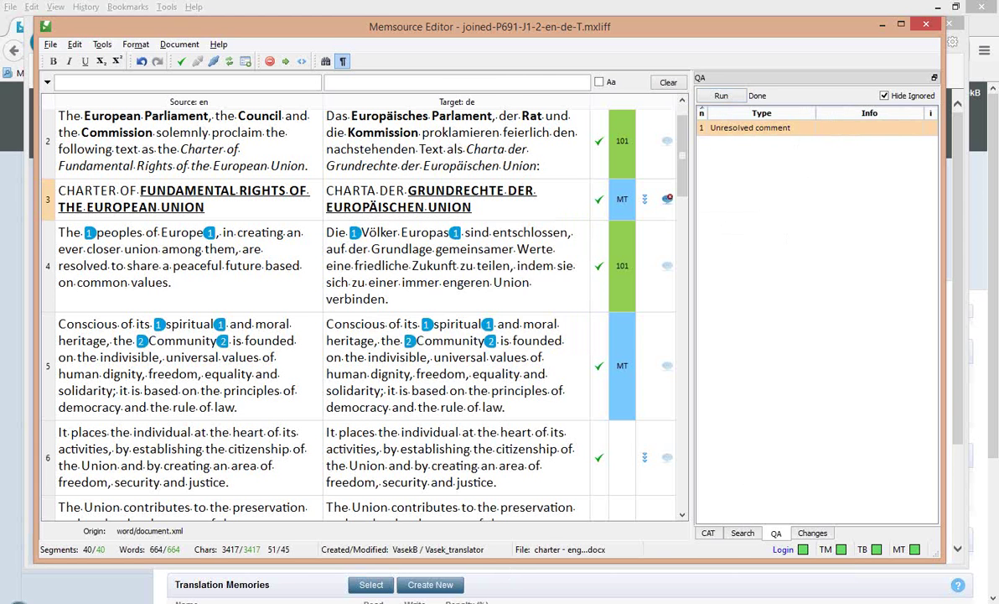
Switch to Memsource Cloud in the browser, view the status options for both jobs together and return to the project without saving.
left_click(493, 581)
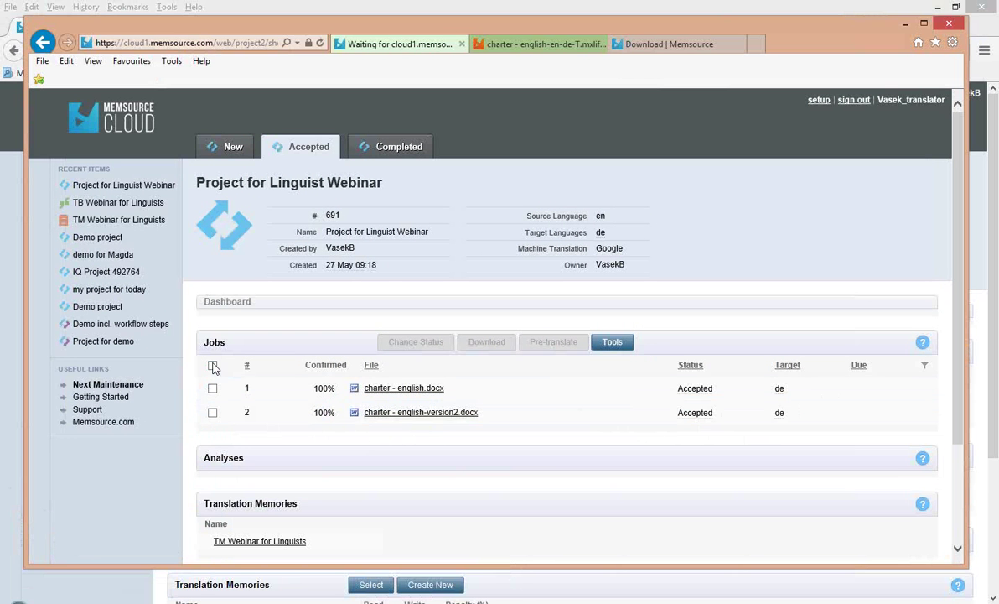
left_click(213, 365)
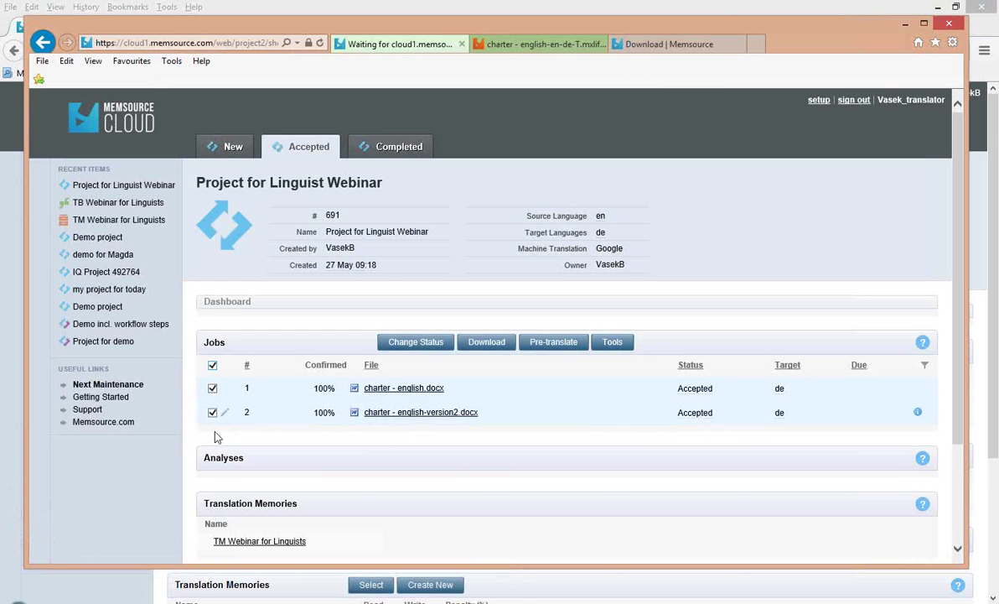
left_click(438, 344)
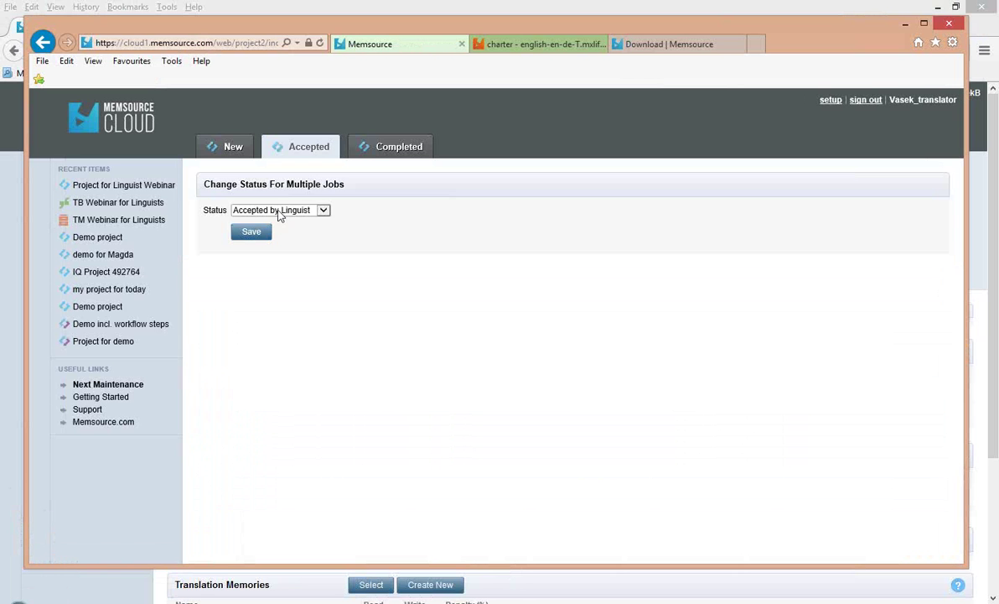
left_click(279, 212)
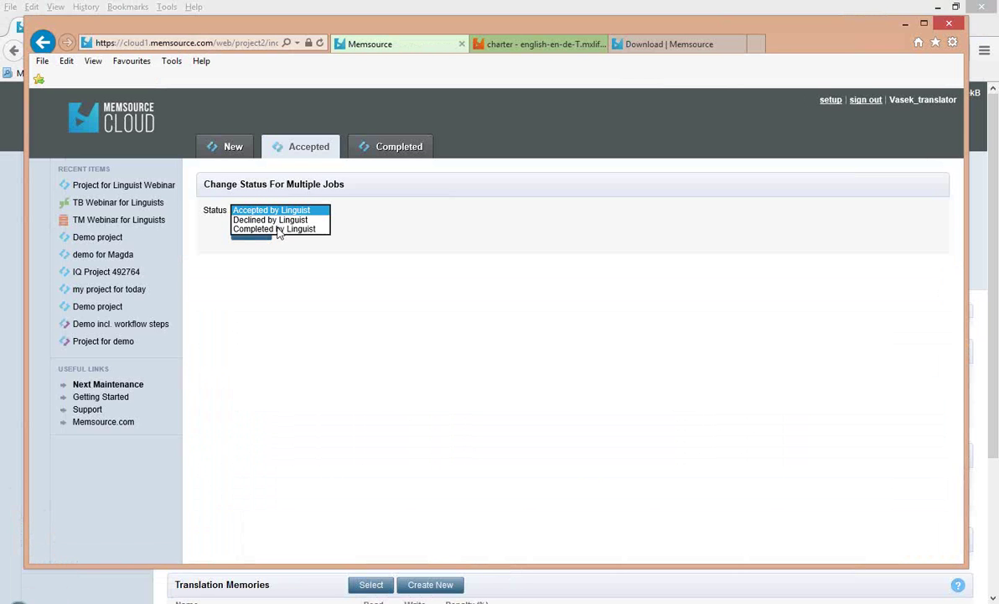
left_click(411, 297)
left_click(44, 47)
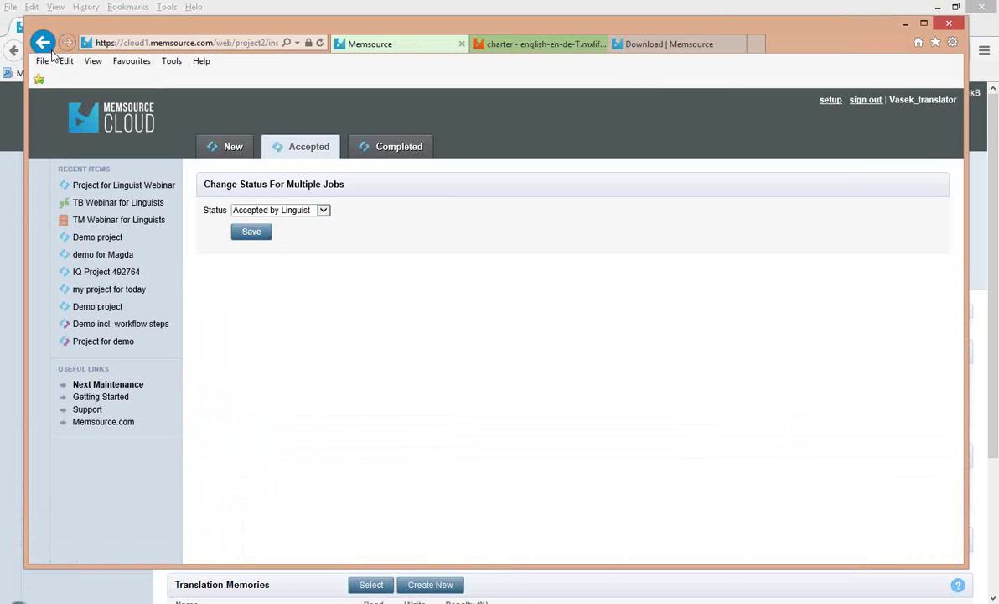
left_click(46, 45)
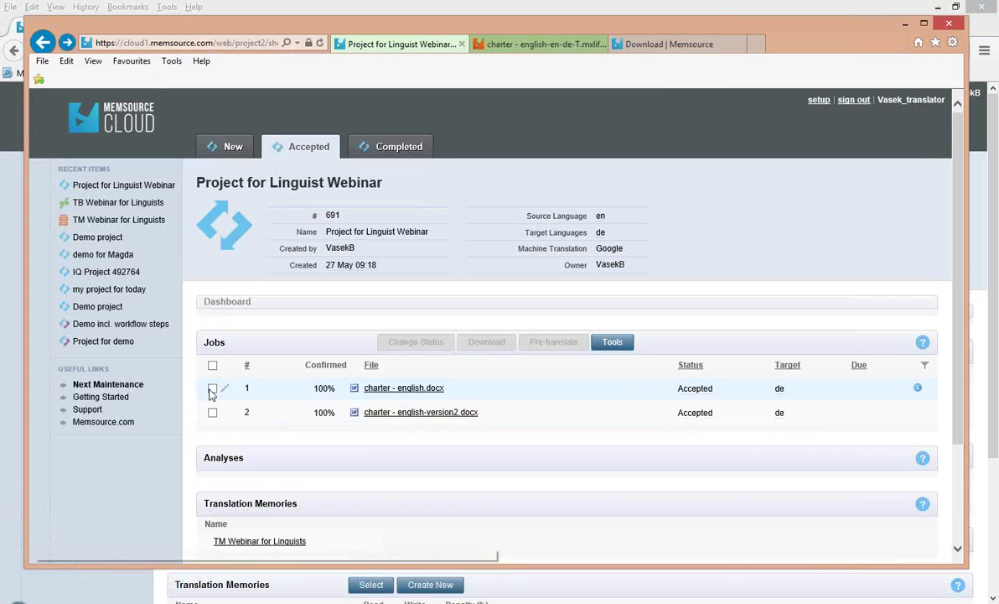
Change the status of the "charter - english.docx" job to Completed by Linguist and save it.
left_click(212, 388)
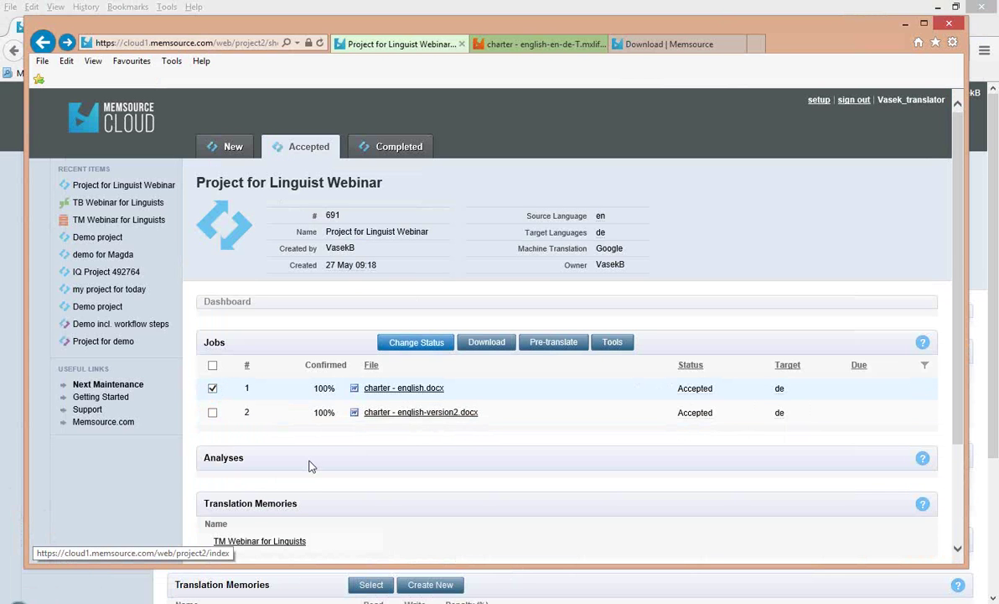
left_click(310, 467)
left_click(280, 210)
left_click(270, 226)
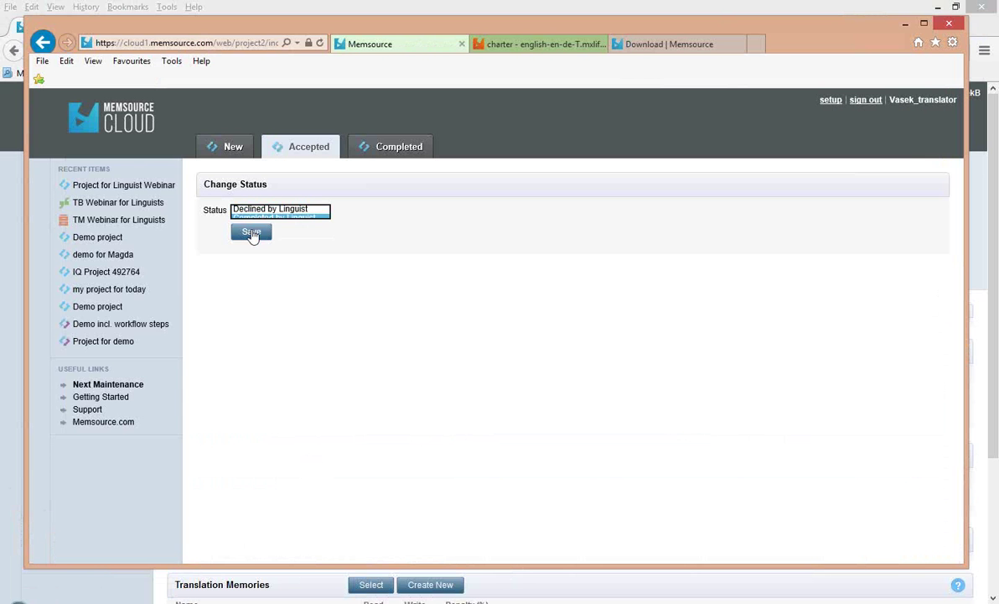
left_click(251, 232)
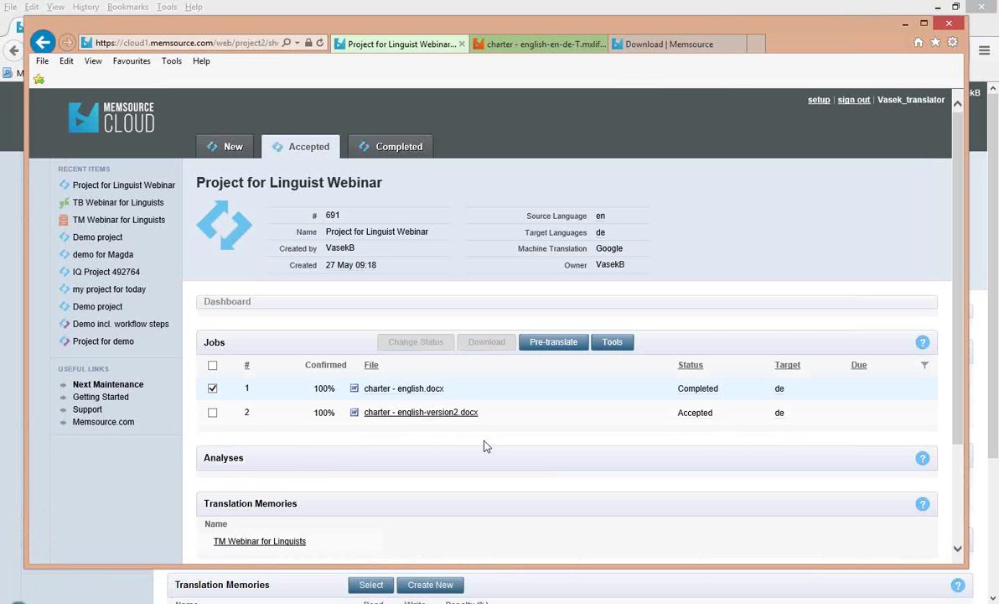
Compare the statuses of the two jobs and the actions available when they are selected.
mouse_move(705, 386)
left_mouse_down()
mouse_move(726, 395)
mouse_move(704, 420)
mouse_move(707, 389)
left_mouse_up()
left_click(704, 421)
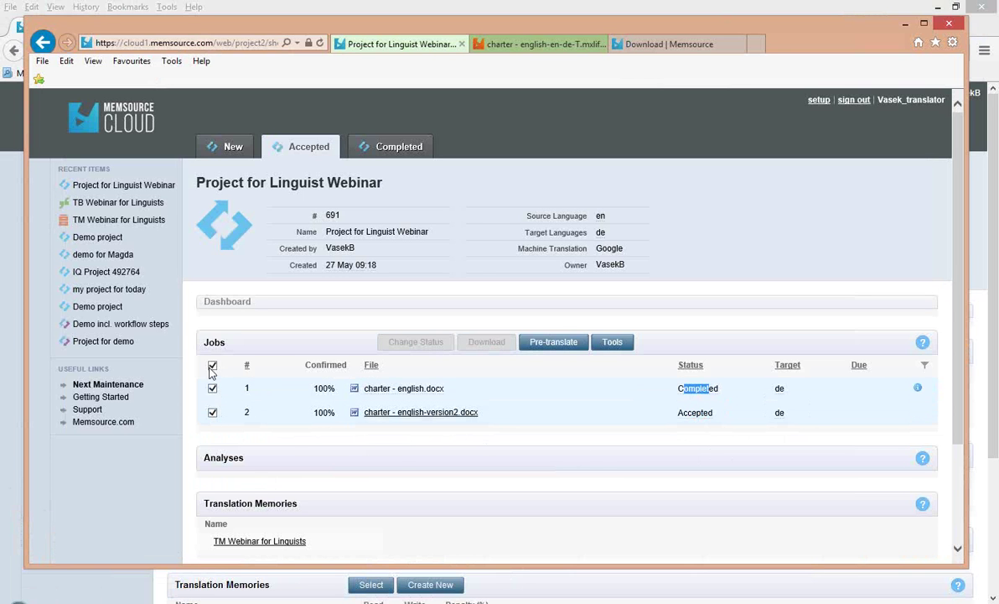
left_click(213, 388)
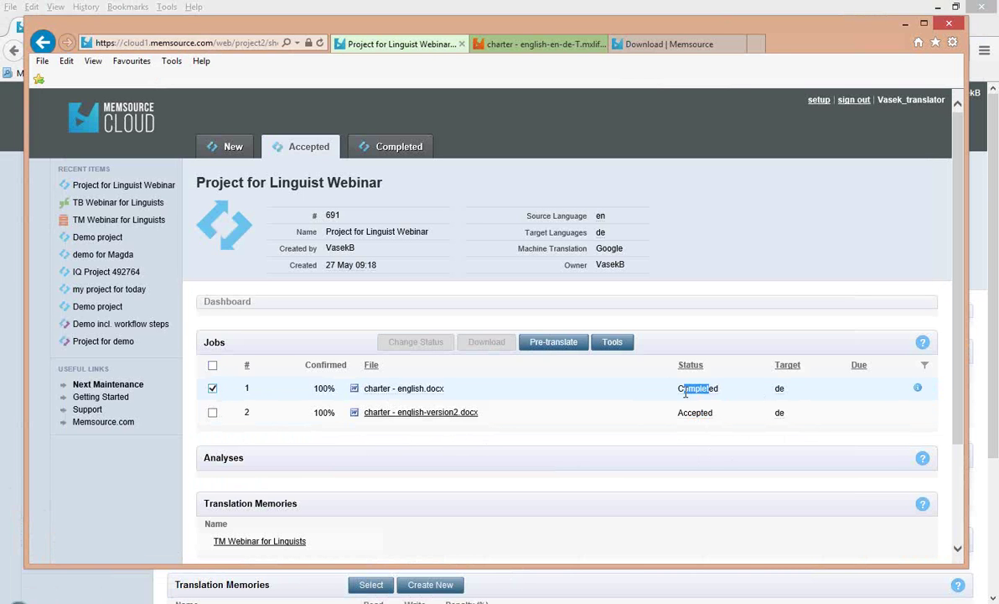
Check the Completed status of the "charter - english.docx" job and try to open the job from the linguist's project page.
left_click_drag(683, 392, 723, 392)
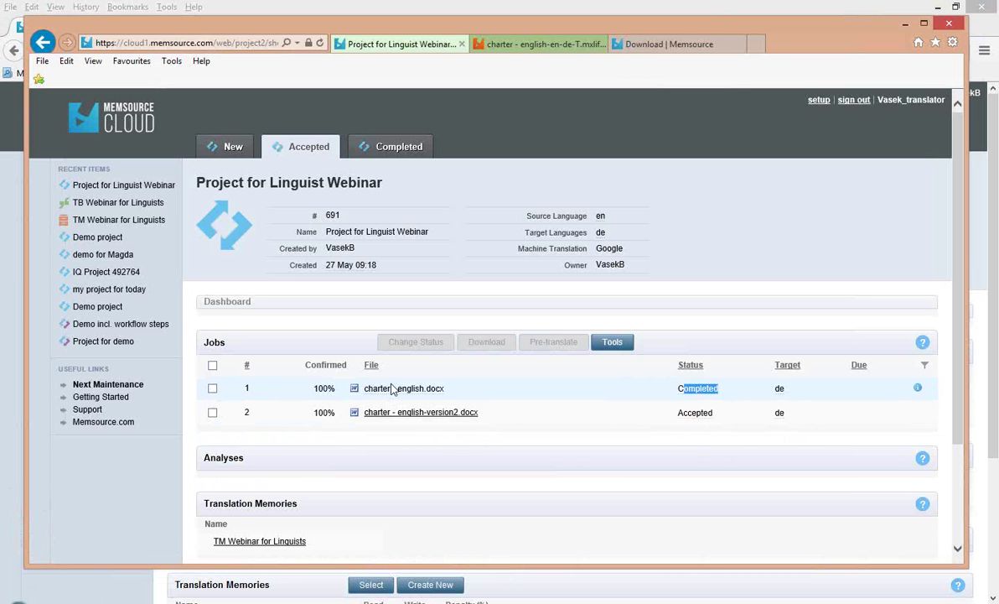
left_click(437, 395)
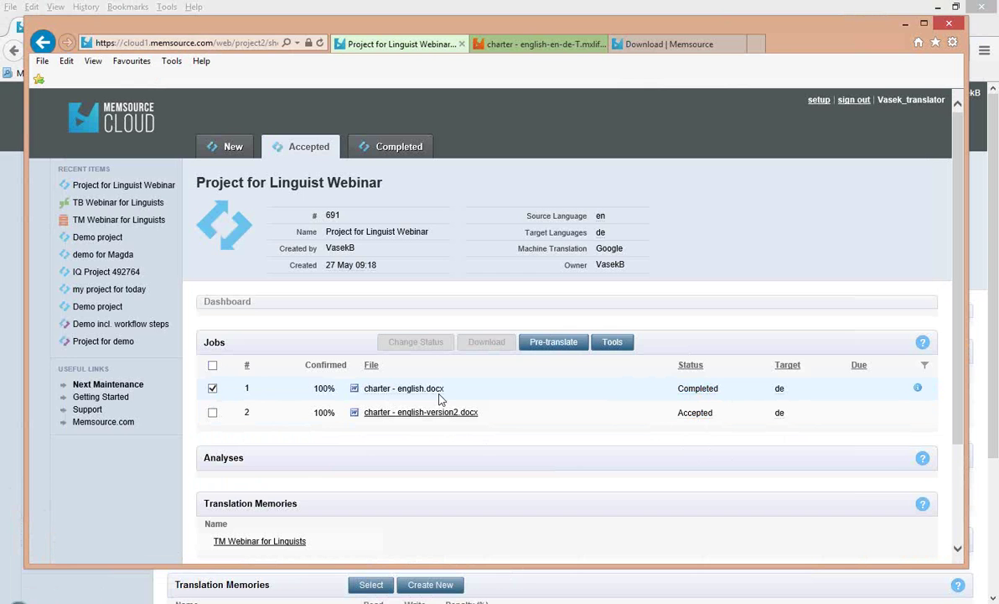
left_click(414, 387)
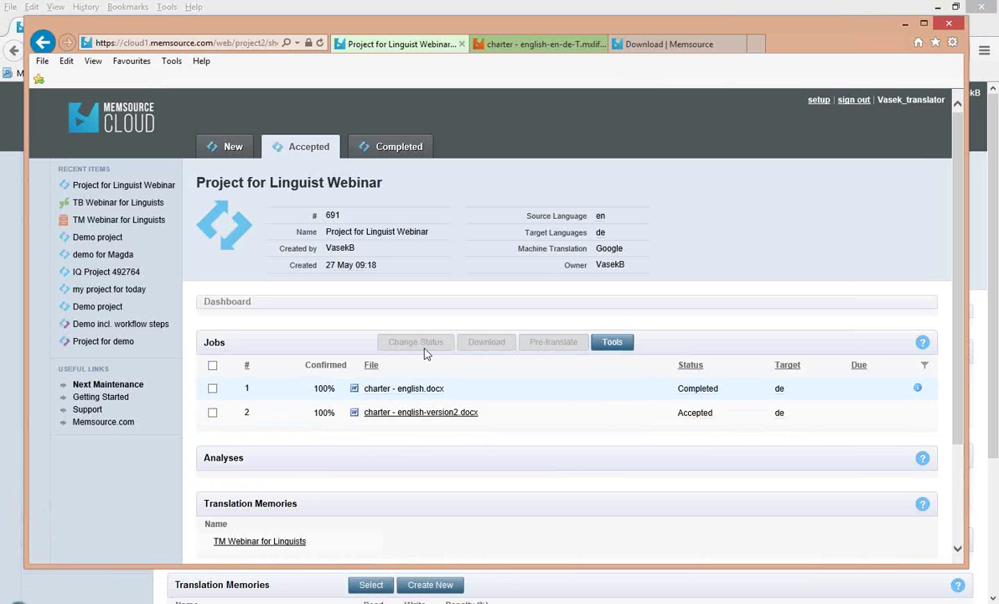
triple_click(403, 389)
left_click(409, 390)
left_click(409, 388)
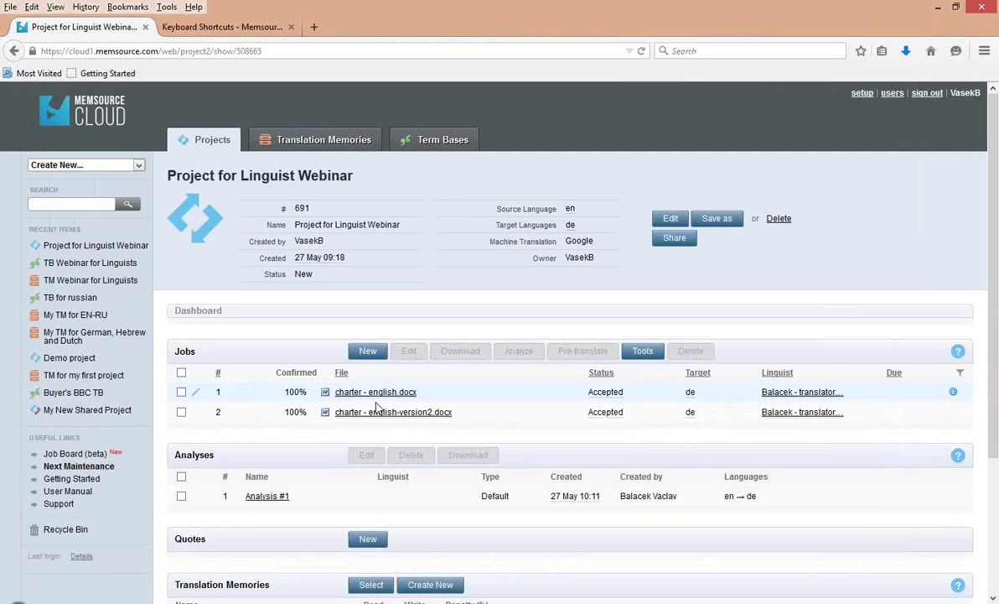
Switch to the project manager's browser window, set the "charter - english.docx" job's status to Accepted by Linguist and save it.
left_click(376, 393)
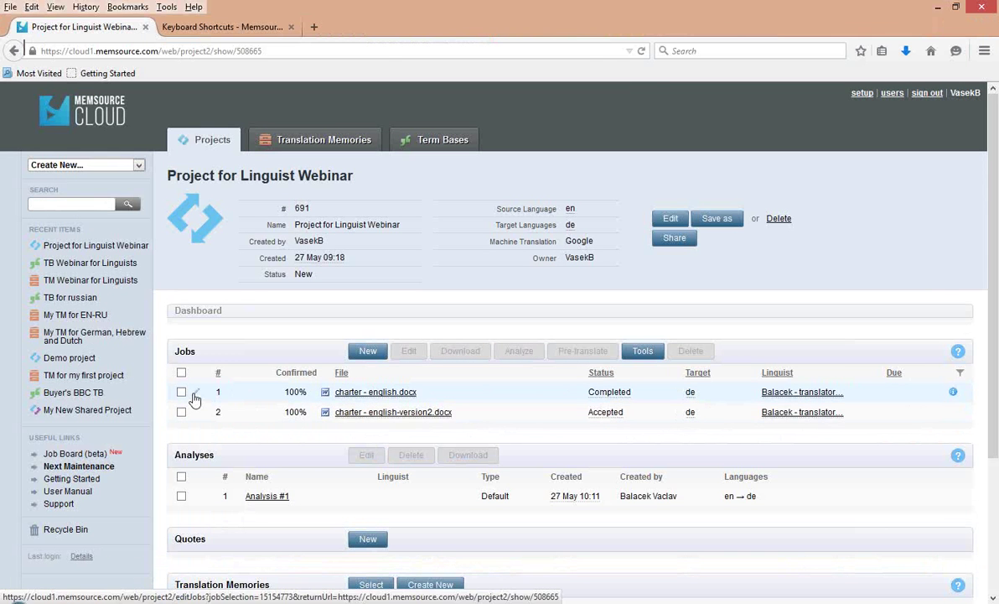
left_click(195, 398)
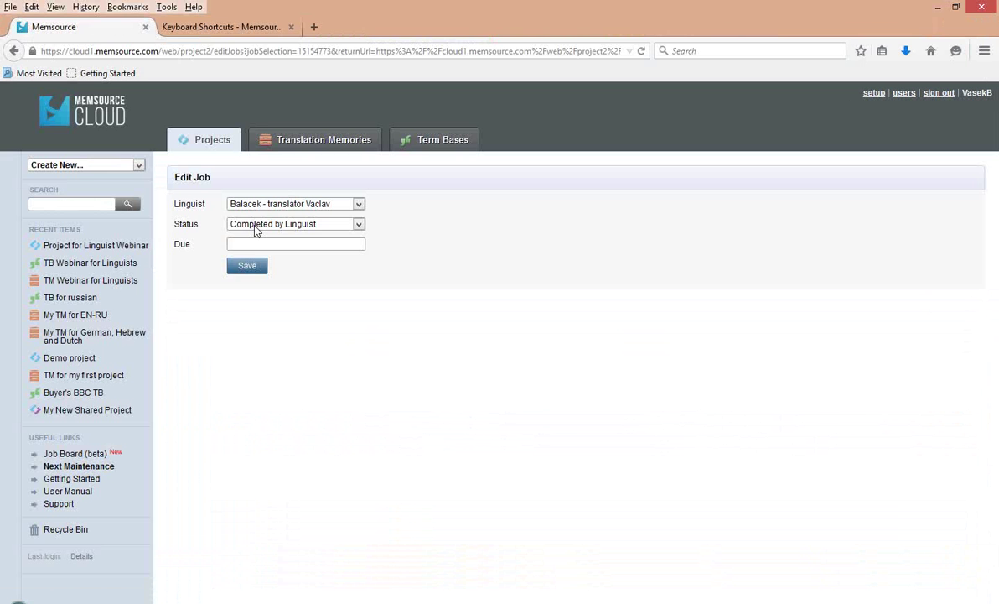
left_click(256, 226)
left_click(254, 259)
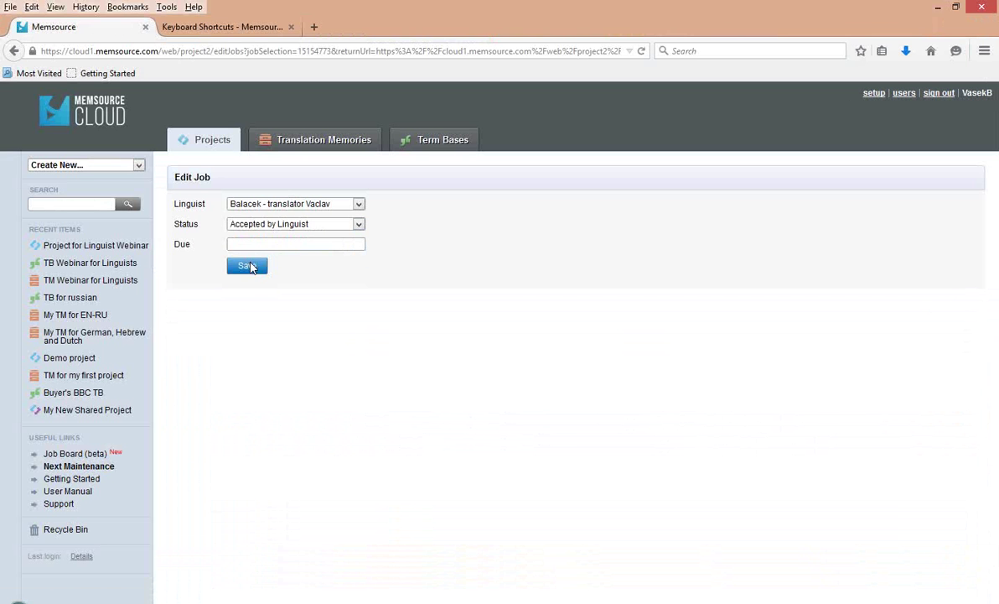
left_click(249, 266)
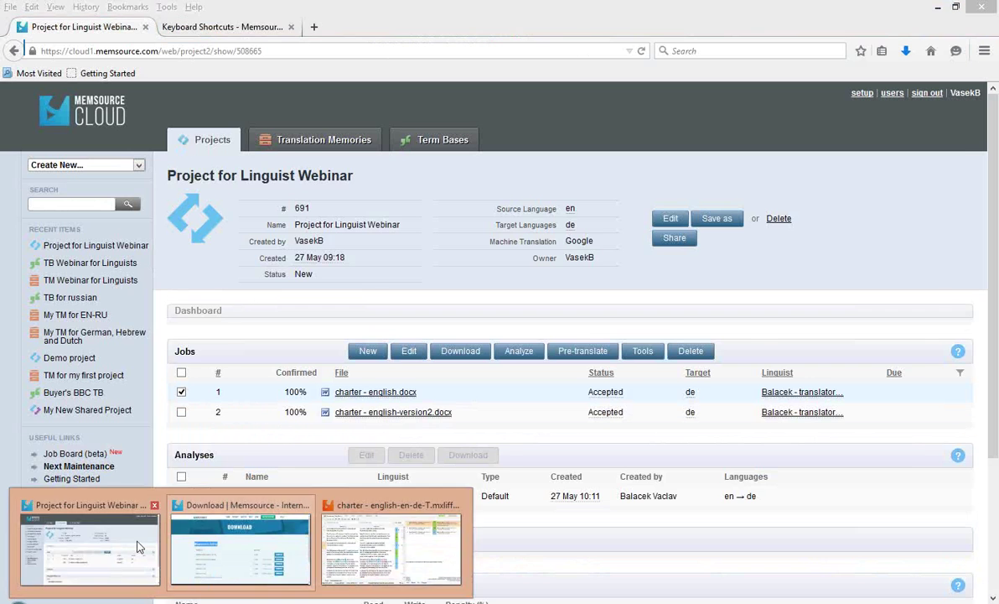
left_click(139, 542)
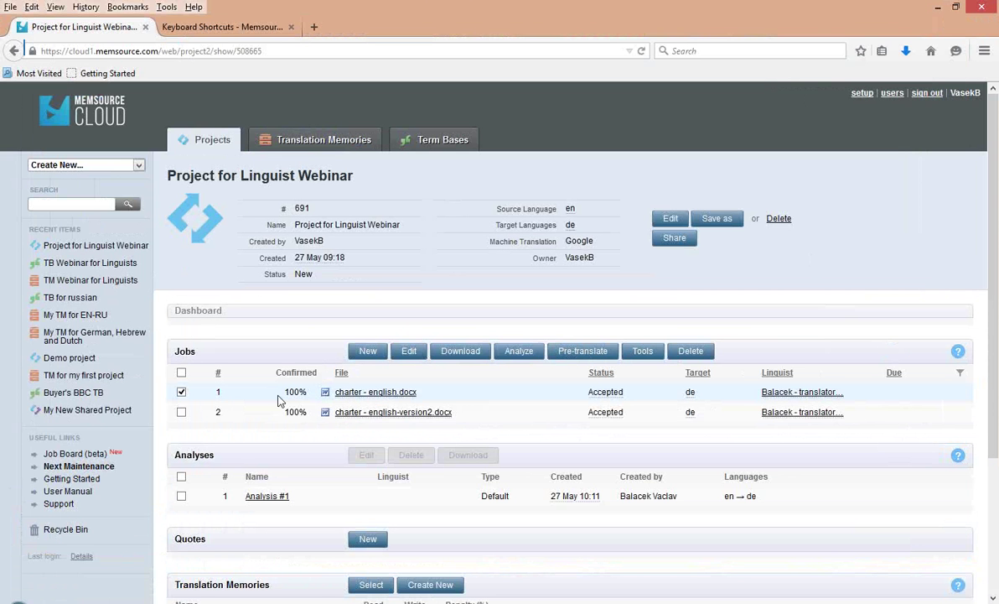
Open the "charter - english.docx" job in the web editor and lock segments 1 to 3.
left_click(182, 392)
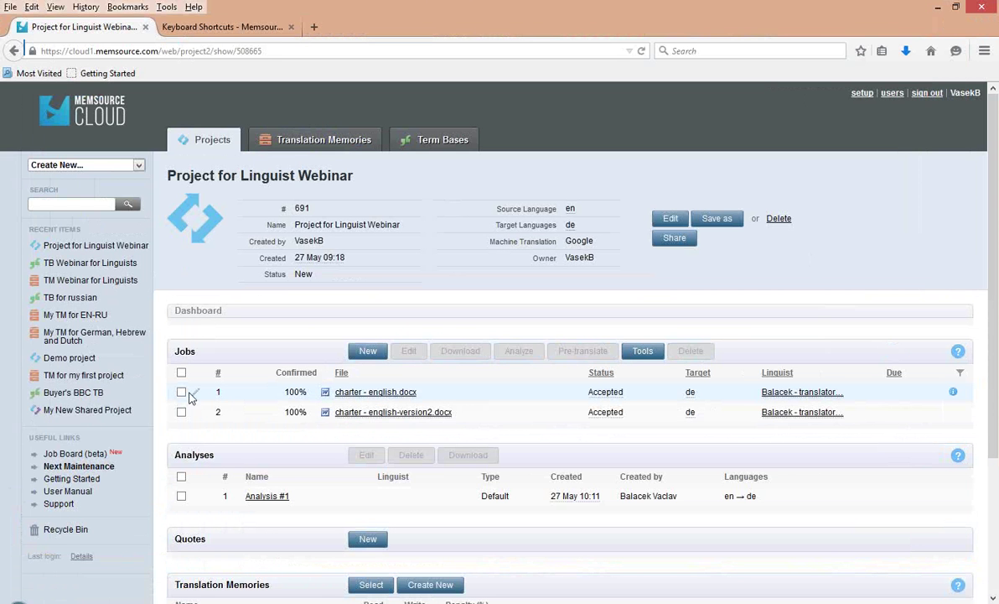
left_click(372, 394)
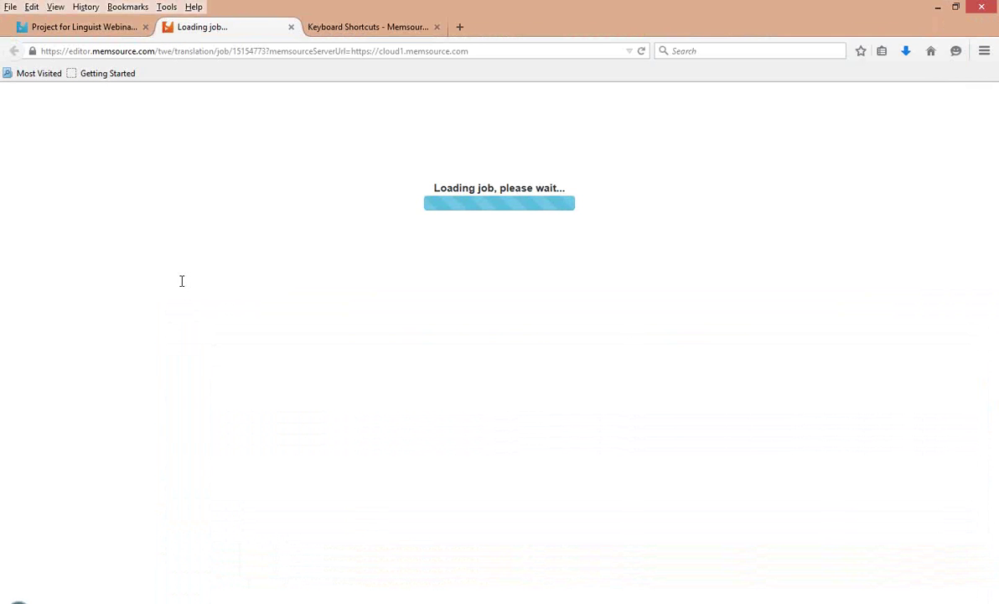
left_click(18, 298, "shift")
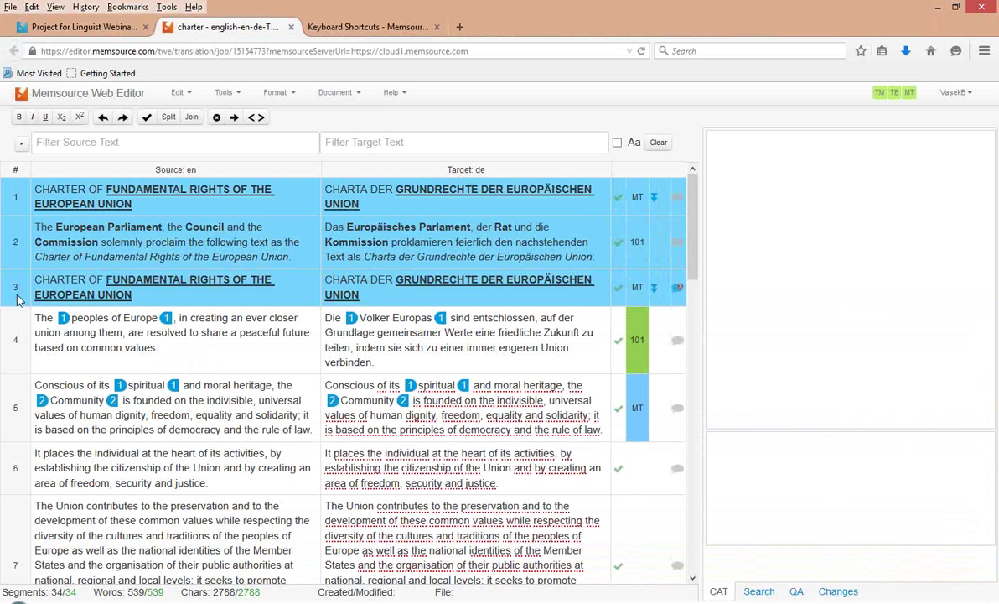
key("ctrl+l")
left_click(369, 327)
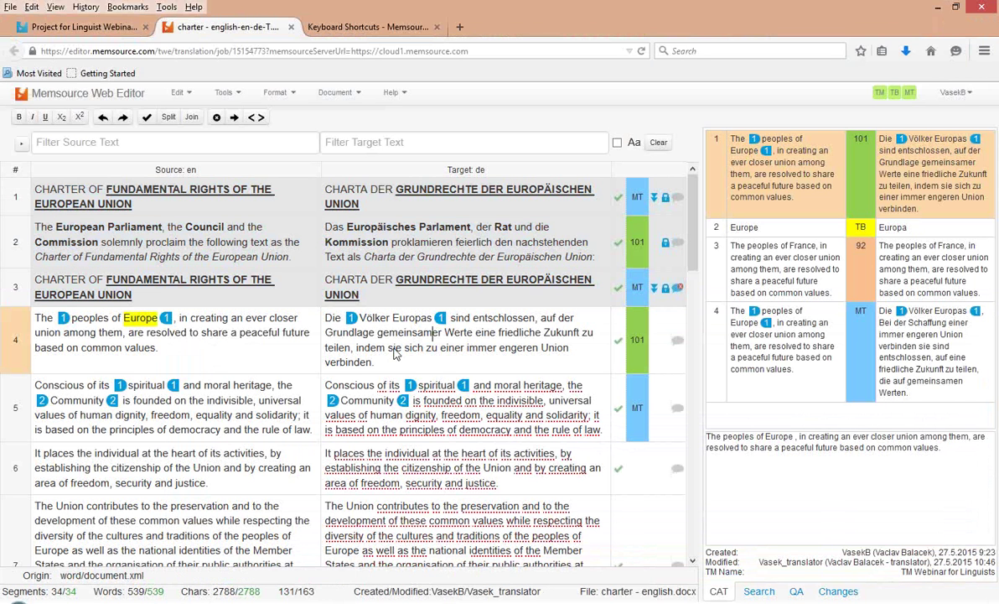
Open the project for editing and examine its Quality Assurance settings, including the option to exclude locked segments from QA.
key("ctrl+Page_Up")
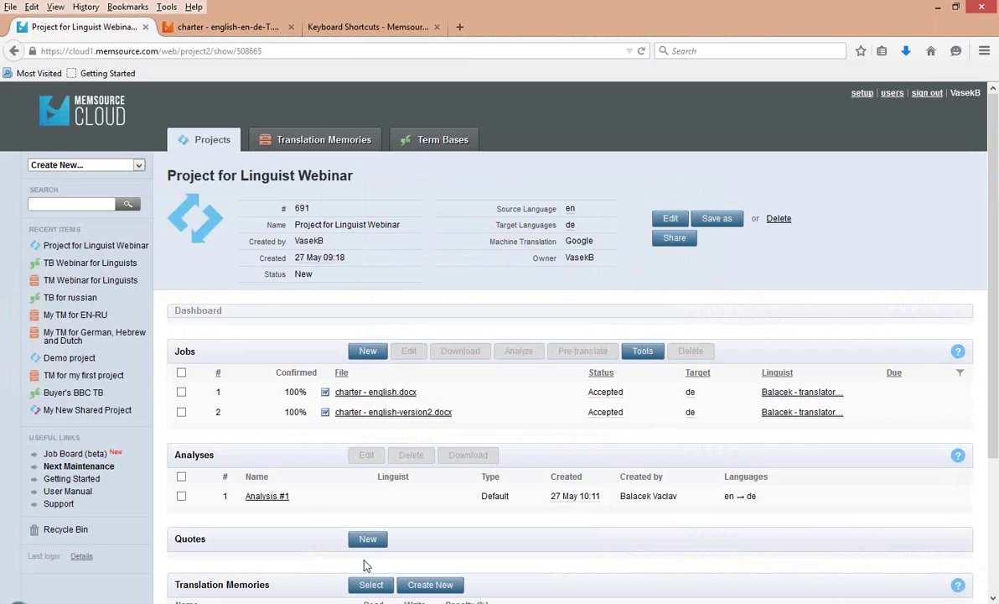
scroll(575, 174, "down", 3)
scroll(621, 201, "up", 3)
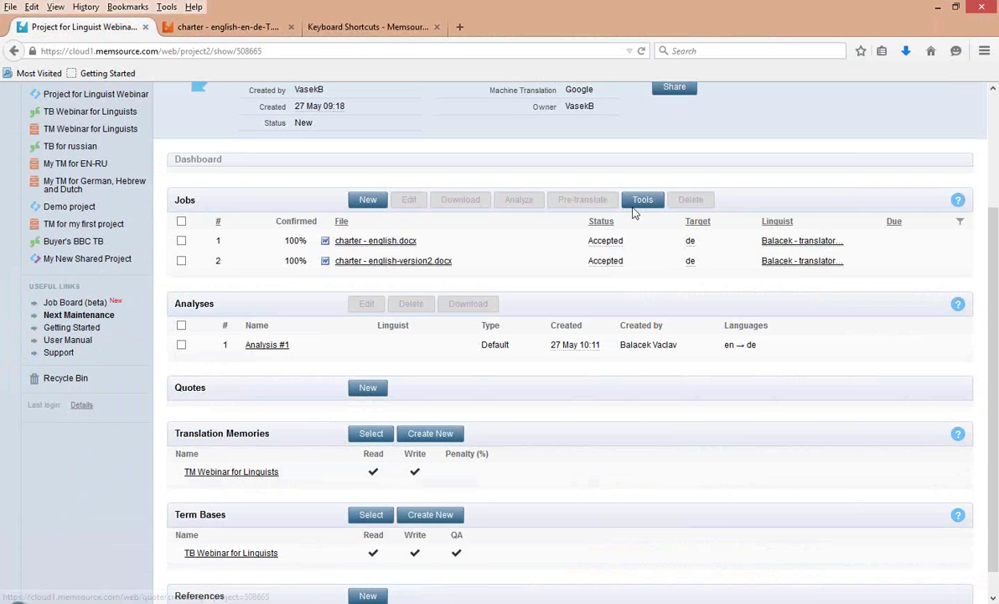
left_click(666, 218)
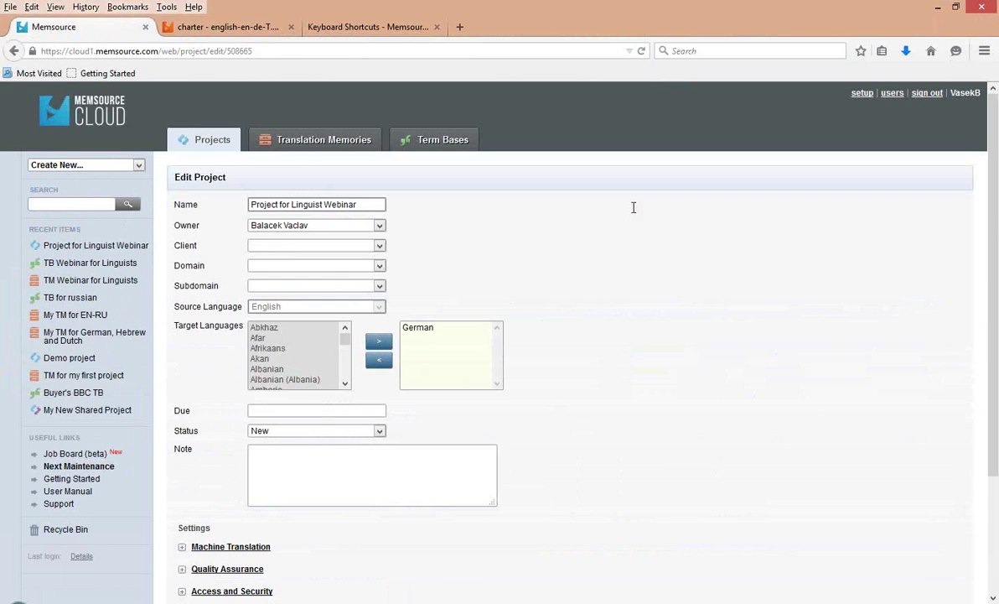
scroll(633, 214, "down", 4)
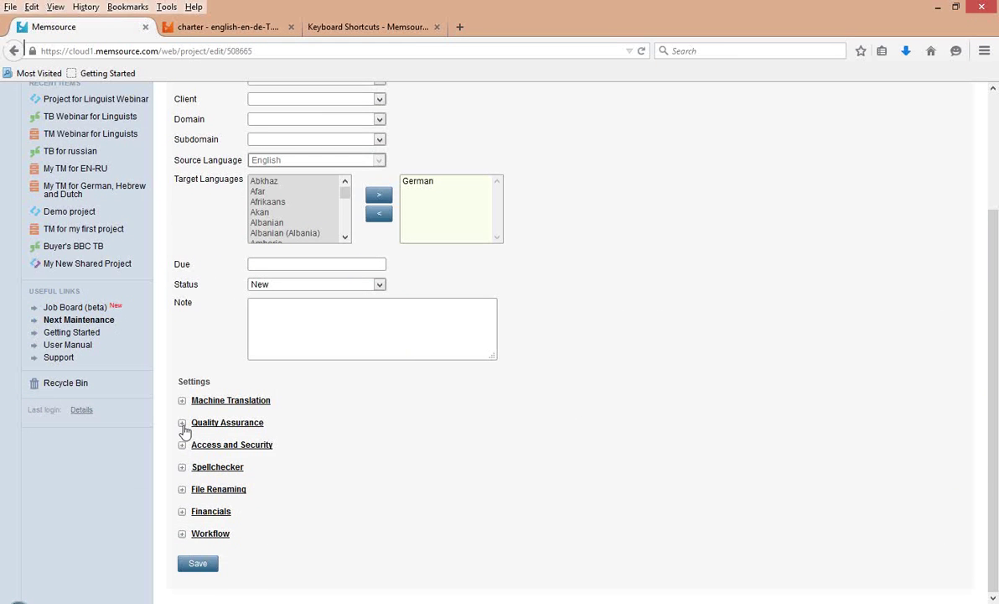
left_click(184, 425)
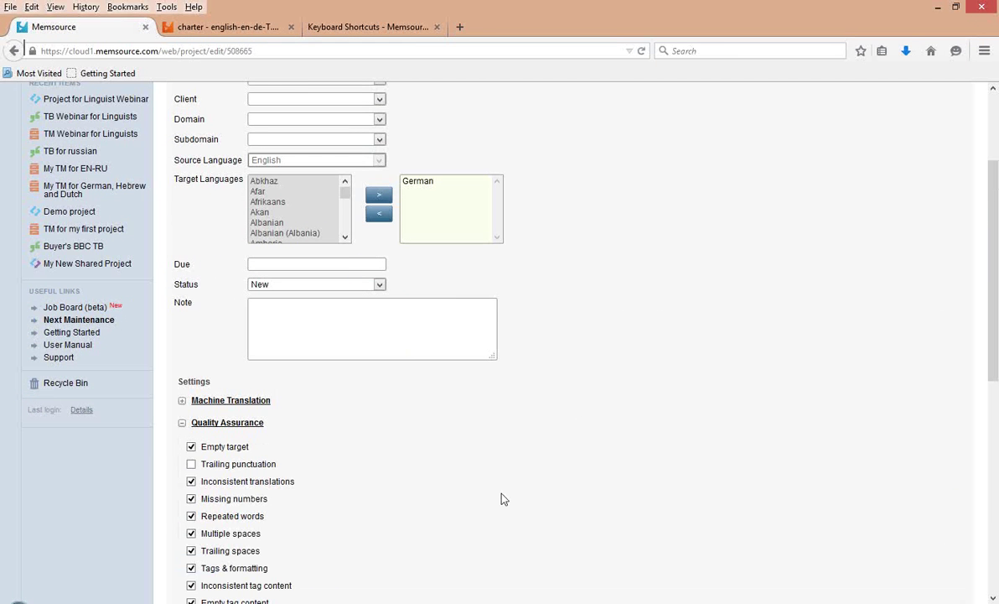
scroll(503, 500, "down", 4)
left_click_drag(210, 547, 333, 549)
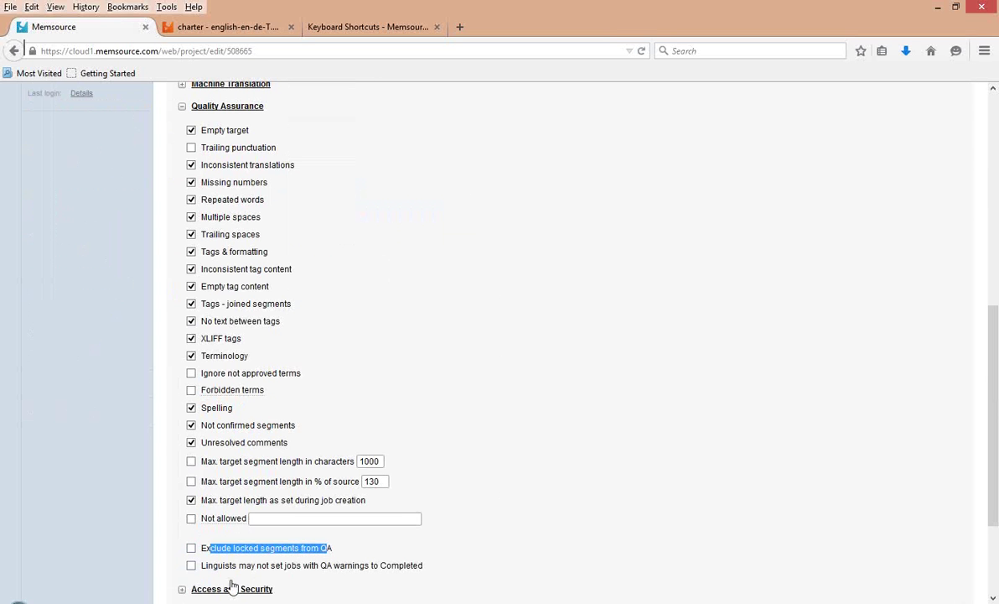
left_click(587, 442)
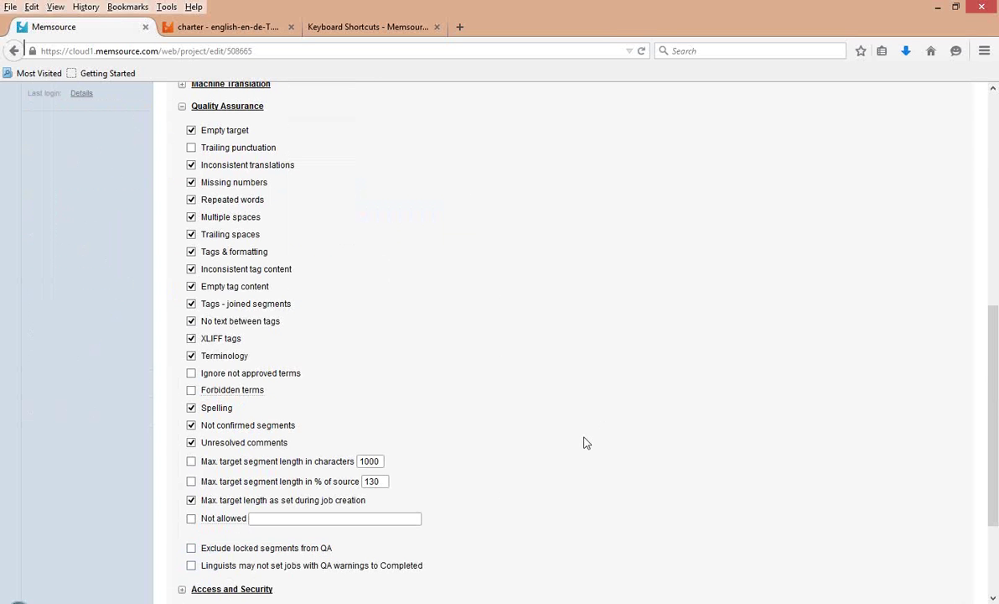
Search the web for "xbench" in a new browser tab and open the Xbench.net site.
key("alt+Tab")
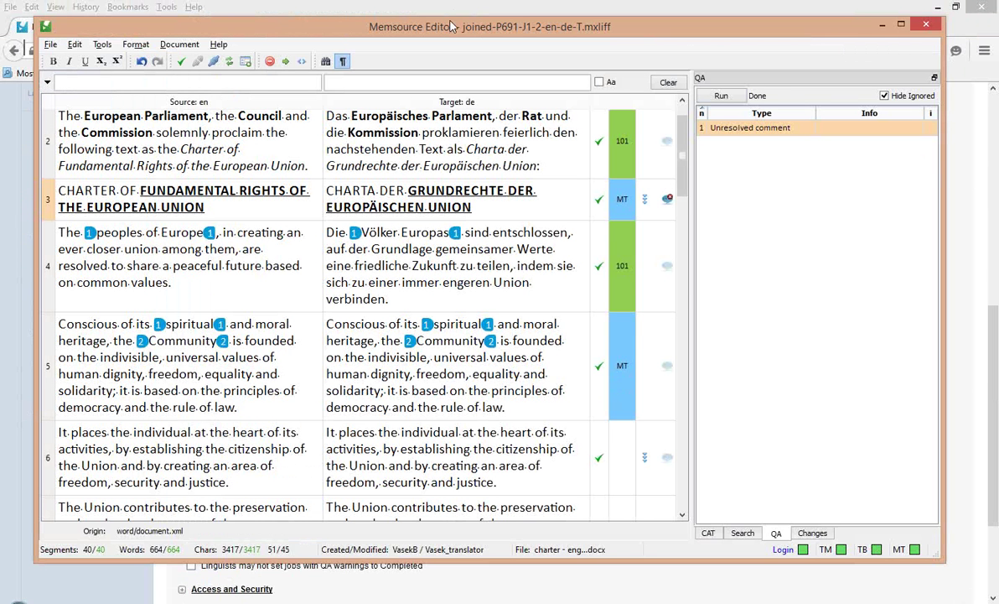
left_click(423, 12)
left_click(421, 51)
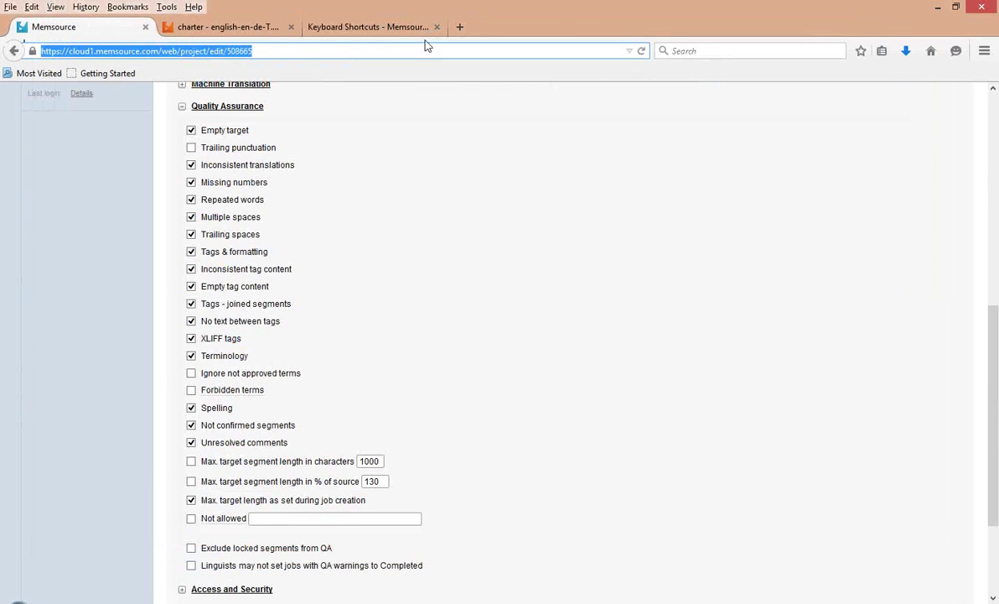
key("ctrl+t")
type("xbench")
key("Return")
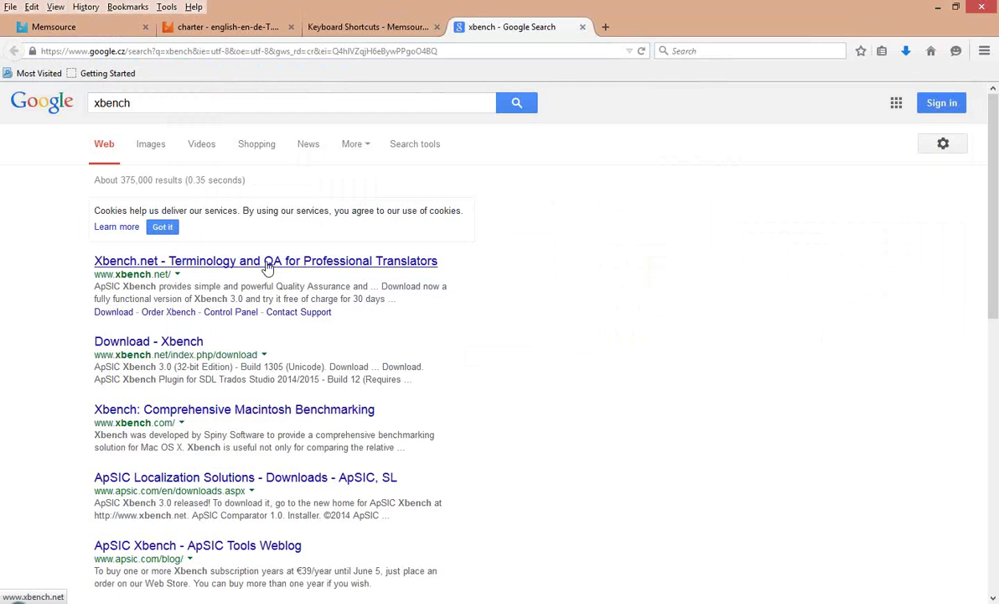
left_click(267, 262)
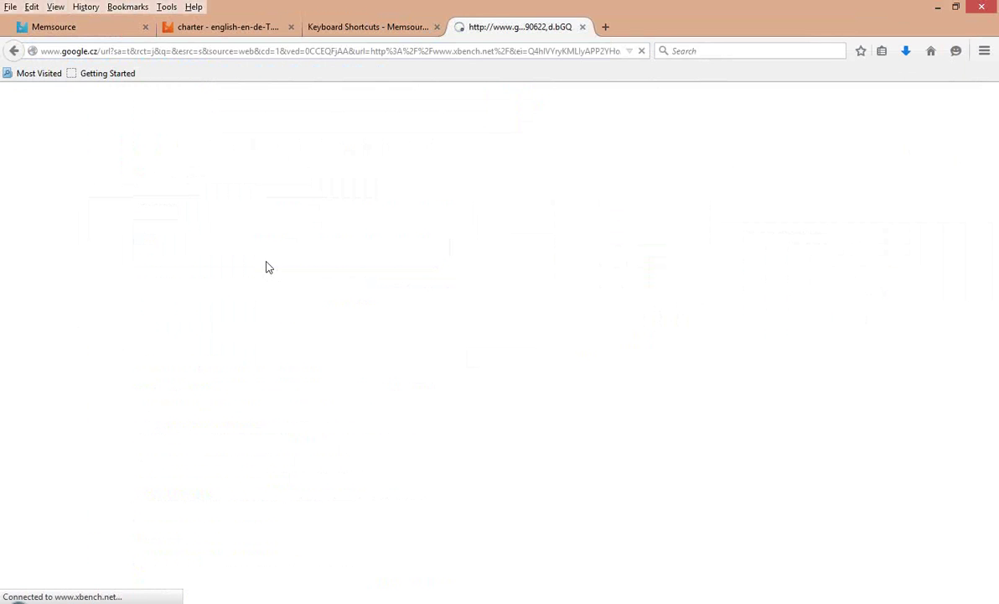
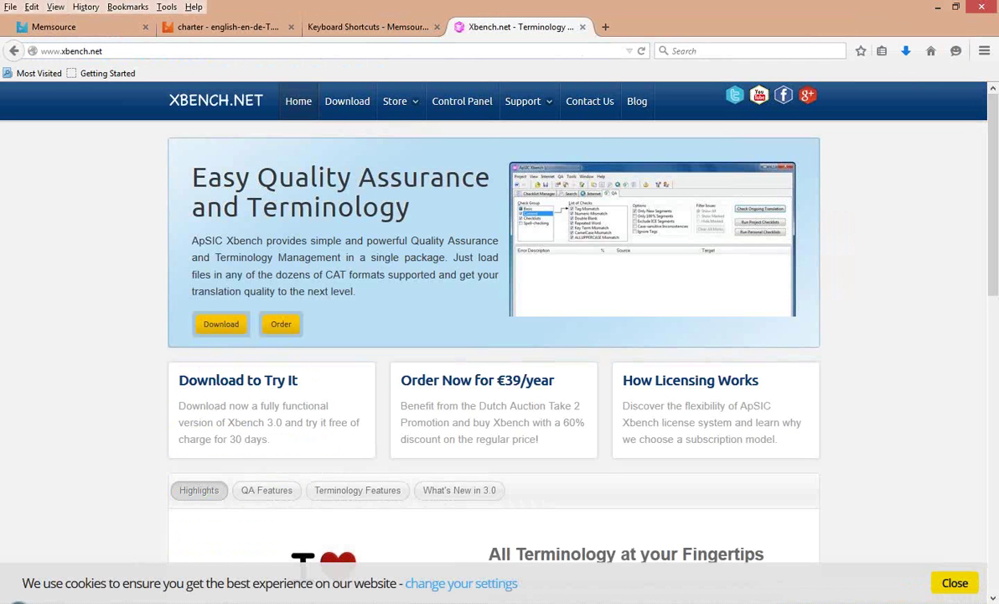
Switch to Memsource Editor, show the ignored quality assurance warnings and stop ignoring the spelling warning for segment 5.
key("alt+Tab")
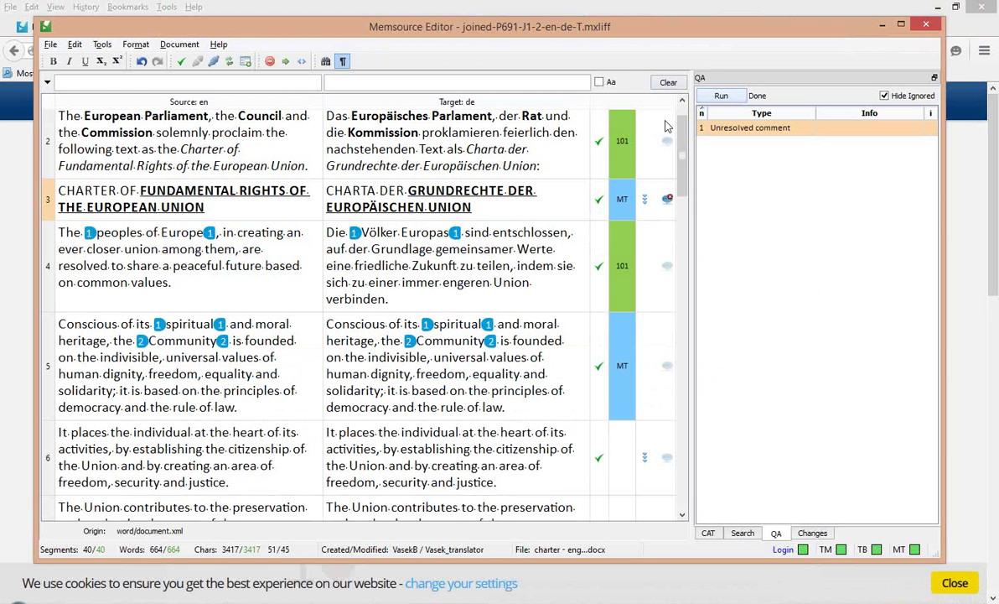
left_click(884, 97)
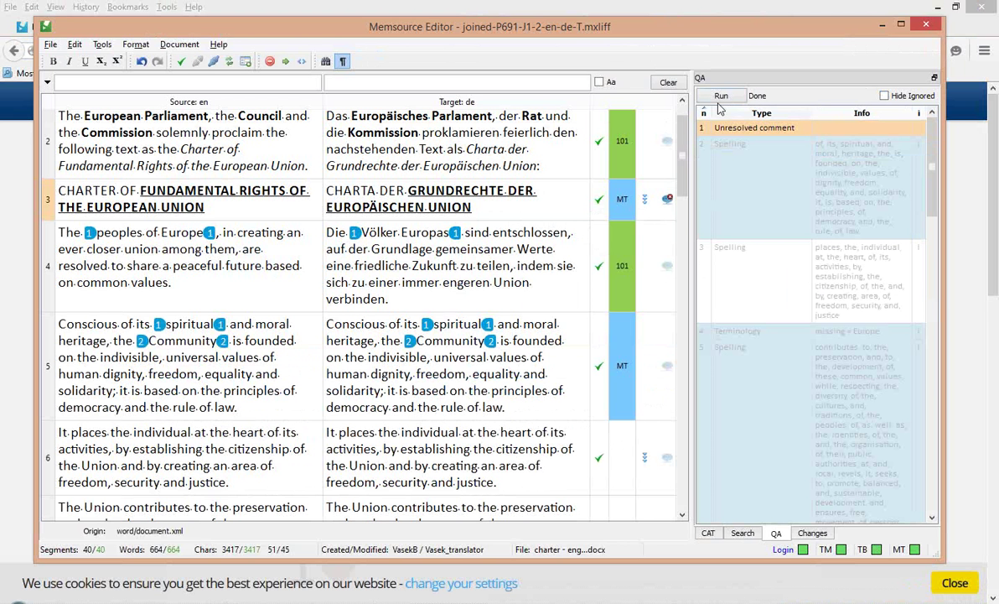
left_click(924, 189)
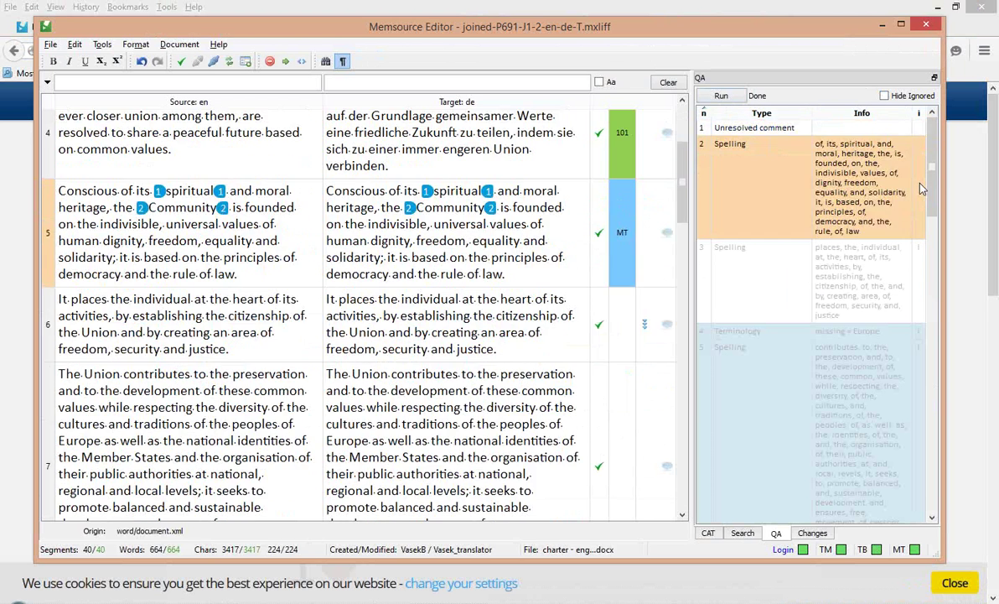
left_click_drag(937, 185, 799, 339)
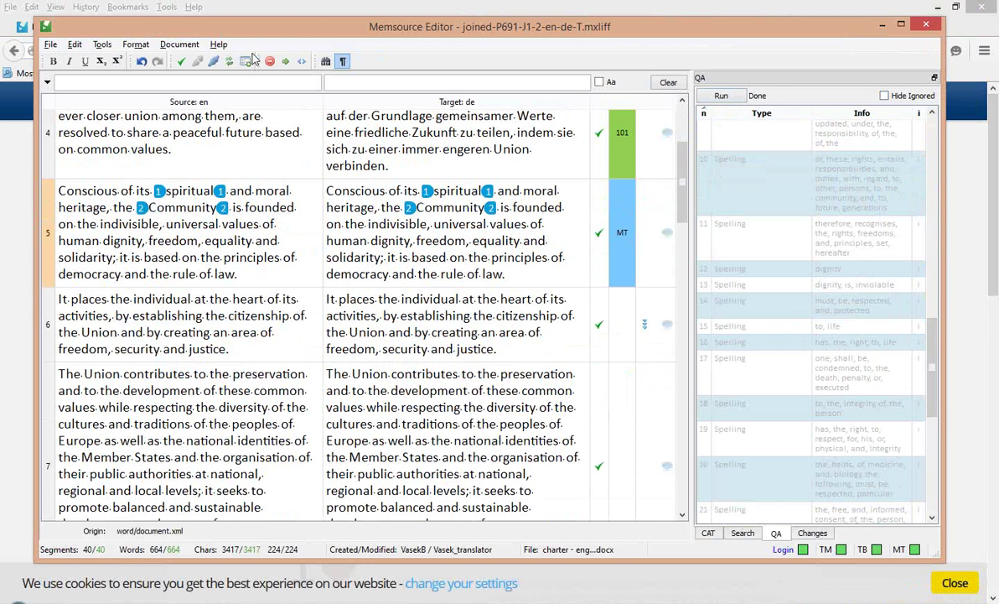
left_click(882, 28)
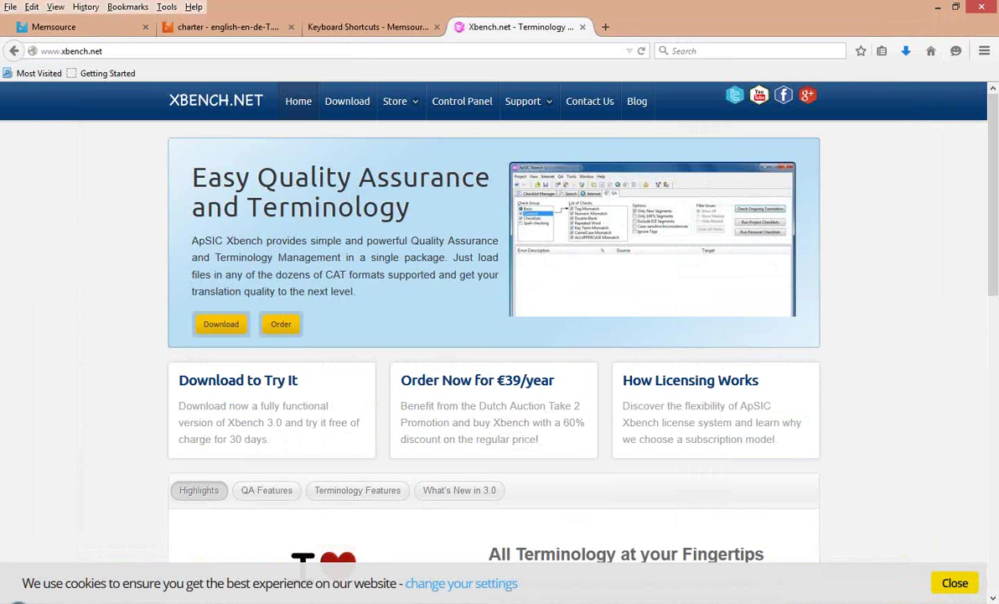
Check the status of both jobs in the linguist's browser window, and return to the manager's browser.
mouse_move(241, 603)
left_click(90, 549)
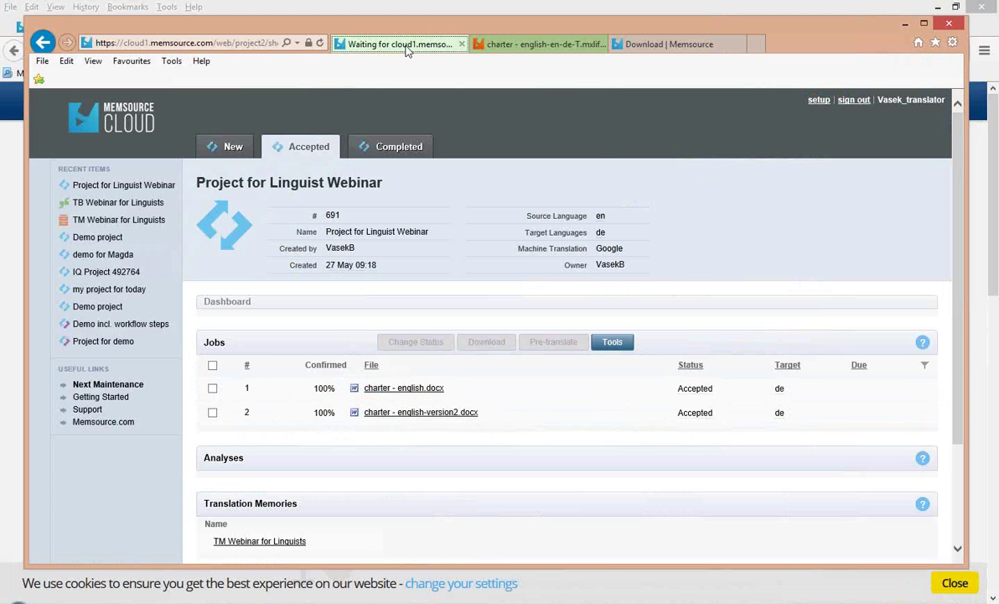
left_click(213, 583)
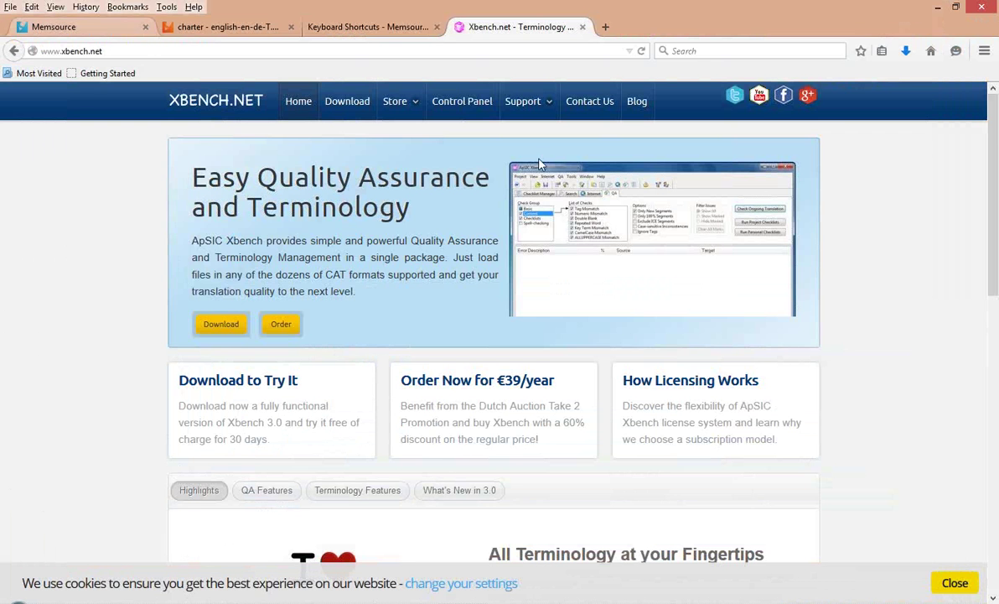
Return to the manager's Memsource Cloud page and open the server-level Quality Assurance settings in the account setup.
left_click(104, 32)
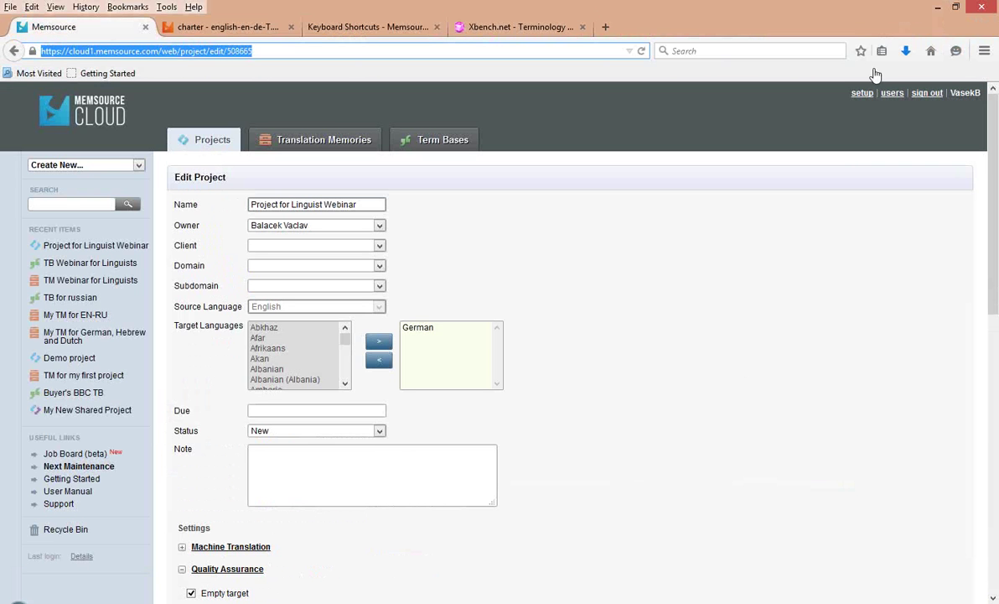
left_click(863, 92)
scroll(293, 464, "down", 4)
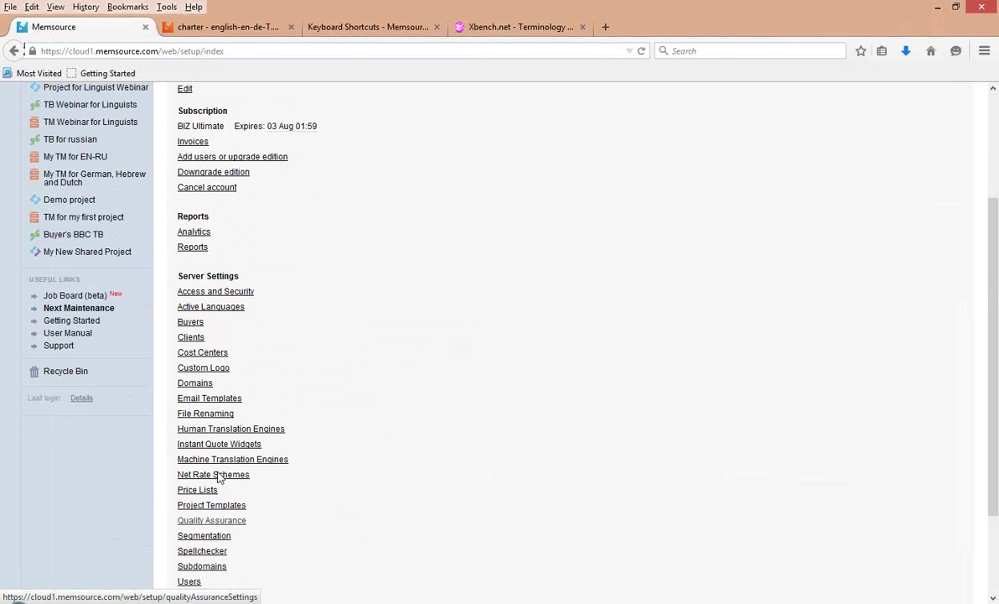
left_click(211, 520)
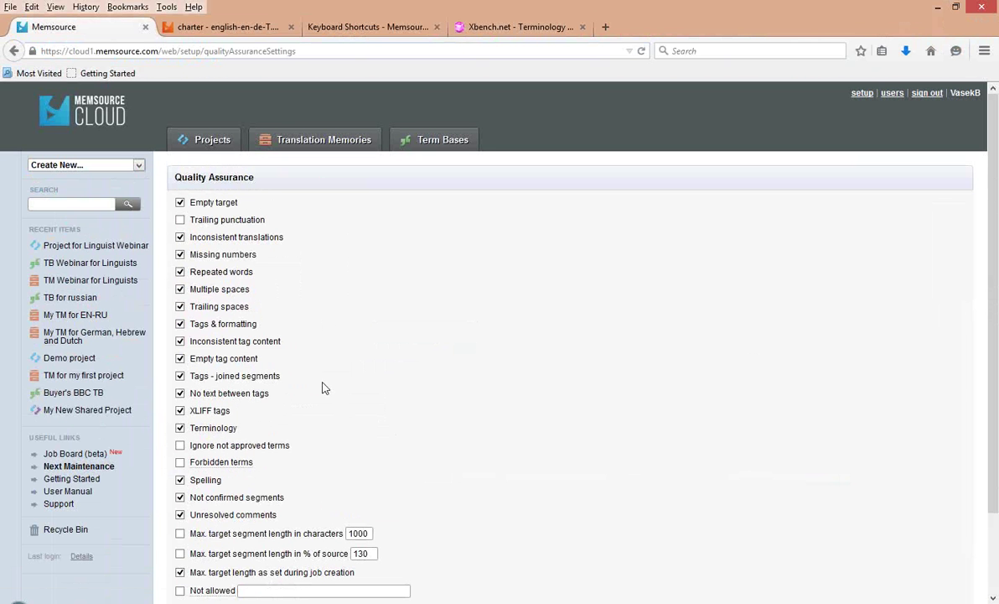
Leave the server-level settings, open Project for Linguist Webinar for editing and expand its Quality Assurance settings.
key("alt")
left_click(14, 52)
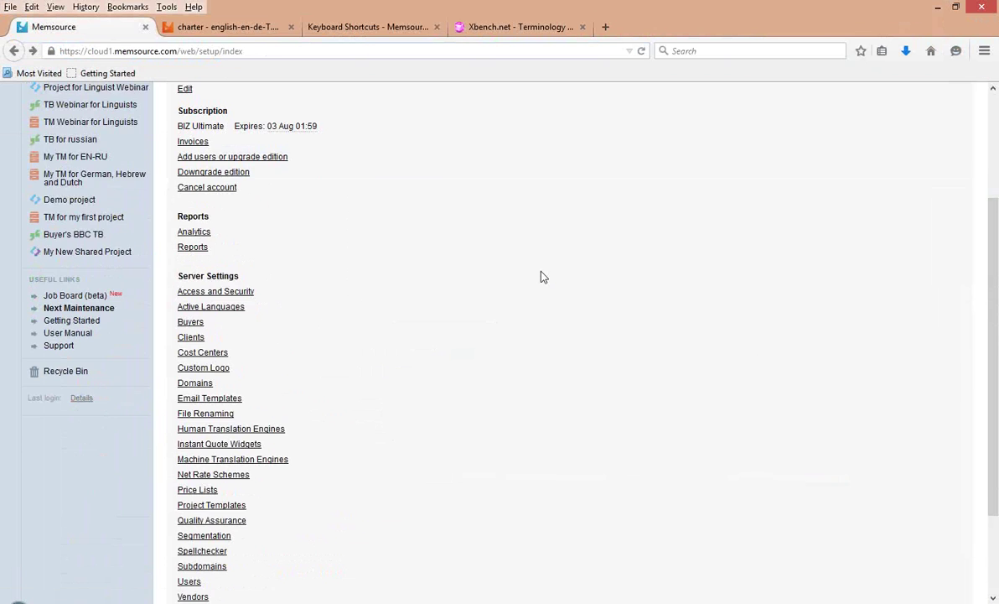
scroll(92, 252, "up", 3)
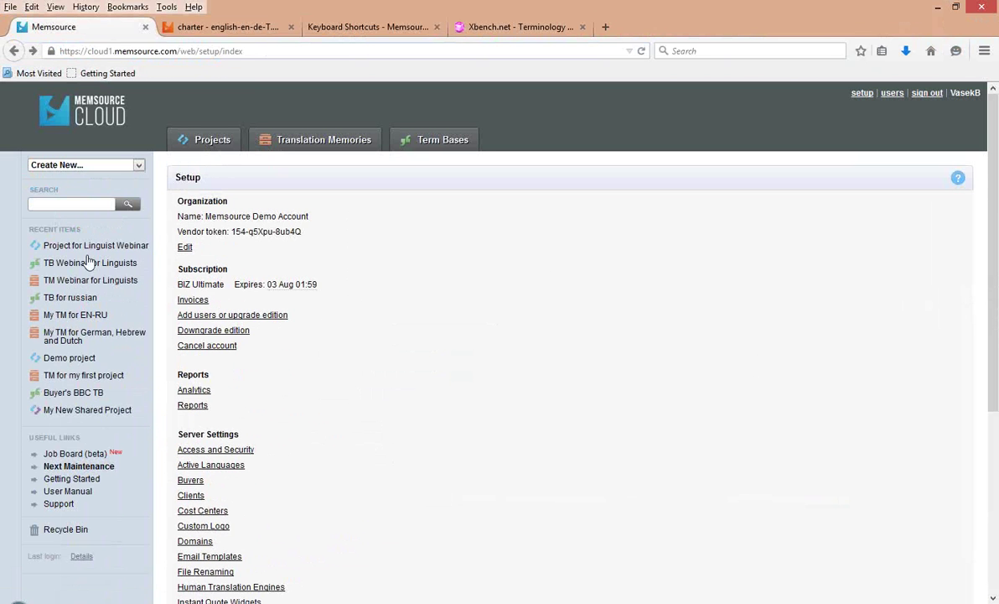
left_click(88, 255)
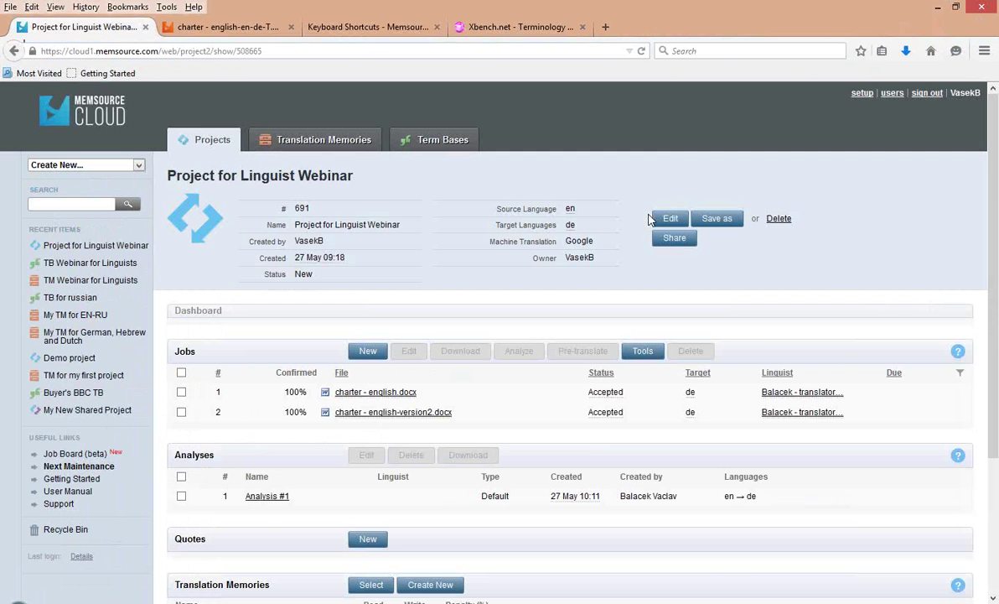
left_click(651, 220)
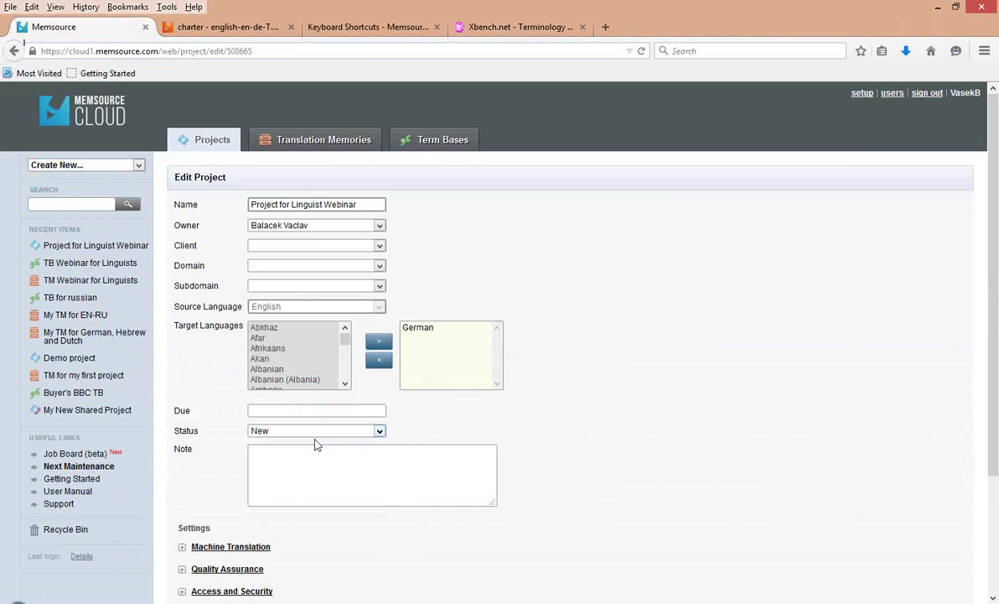
scroll(315, 444, "down", 3)
left_click(183, 423)
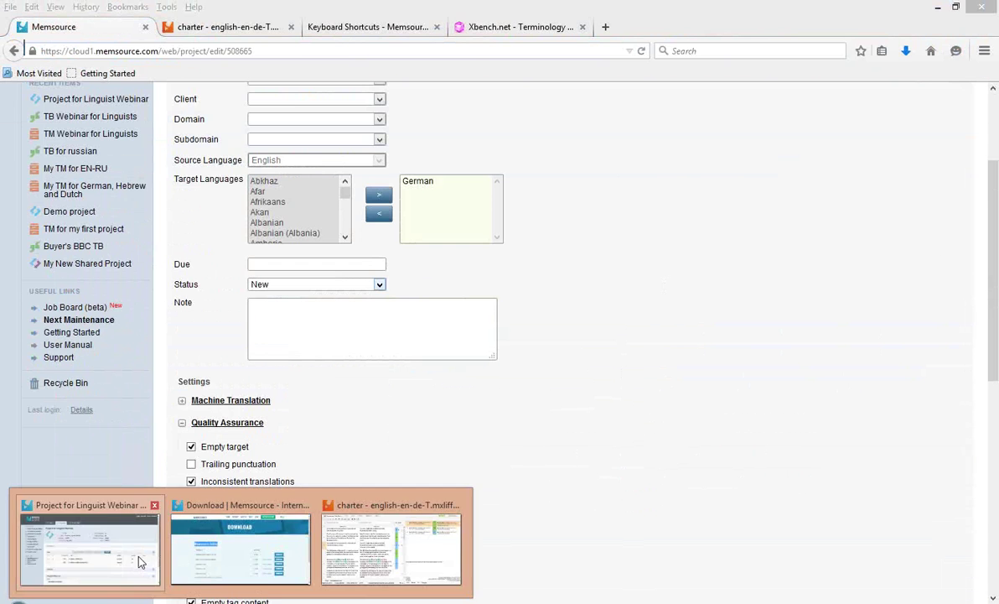
Switch to the linguist's browser window and highlight the status of the charter - english.docx job.
left_click(139, 561)
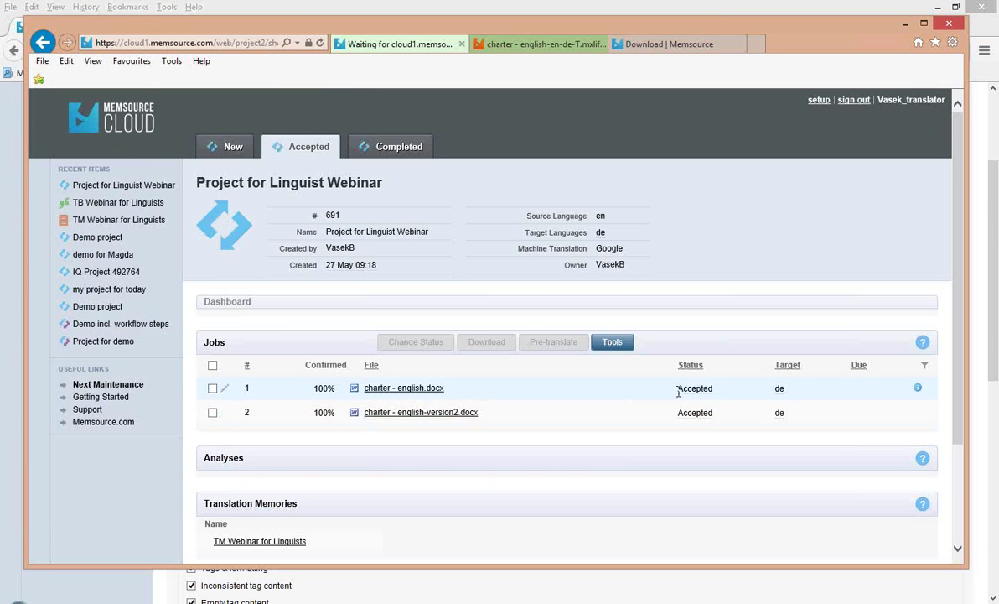
left_click_drag(678, 391, 713, 392)
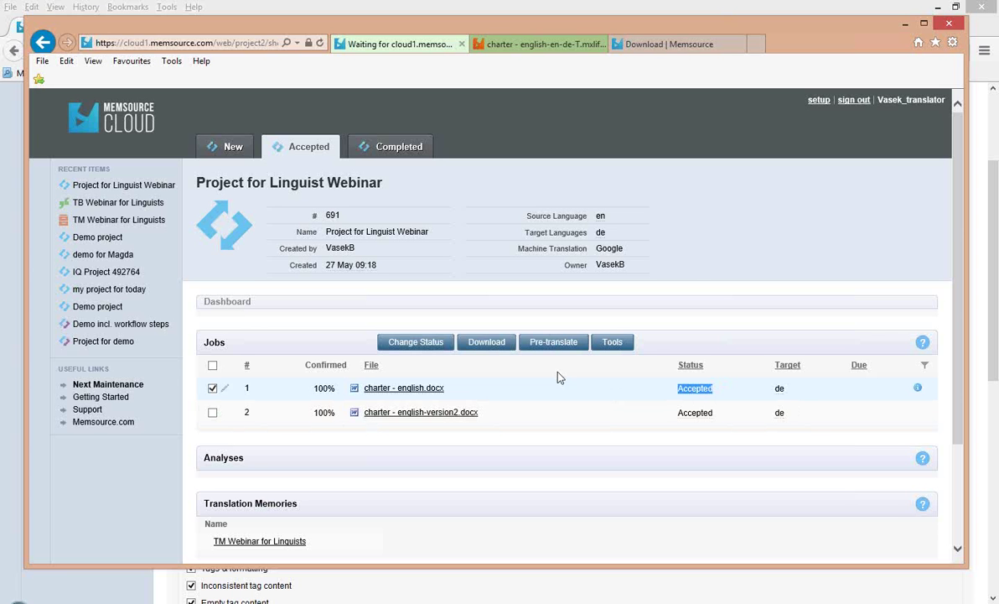
Switch to Memsource Editor and expand the segment filter with its Segment Status and Pretranslated From options.
left_click(241, 599)
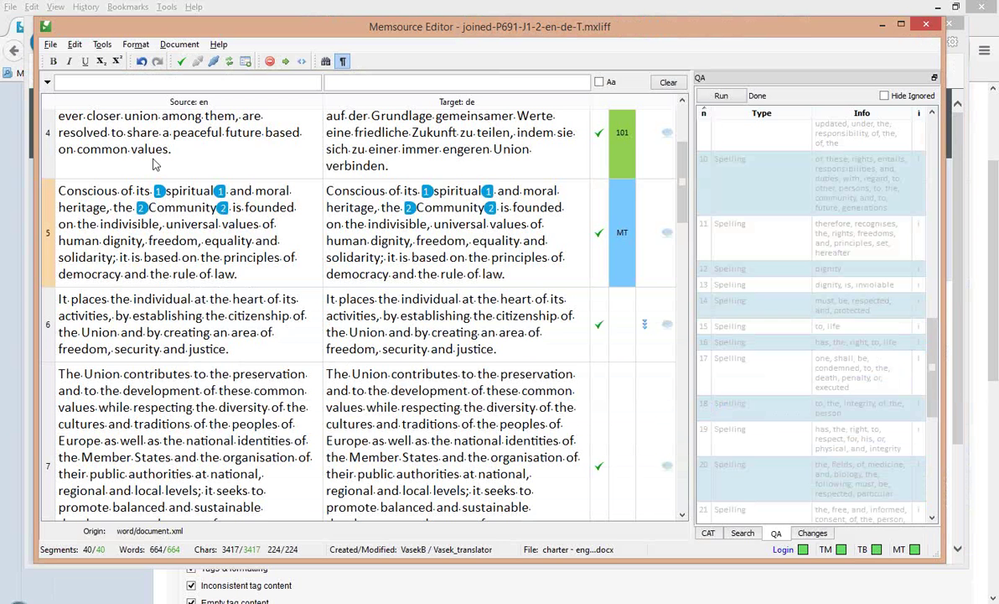
left_click(48, 85)
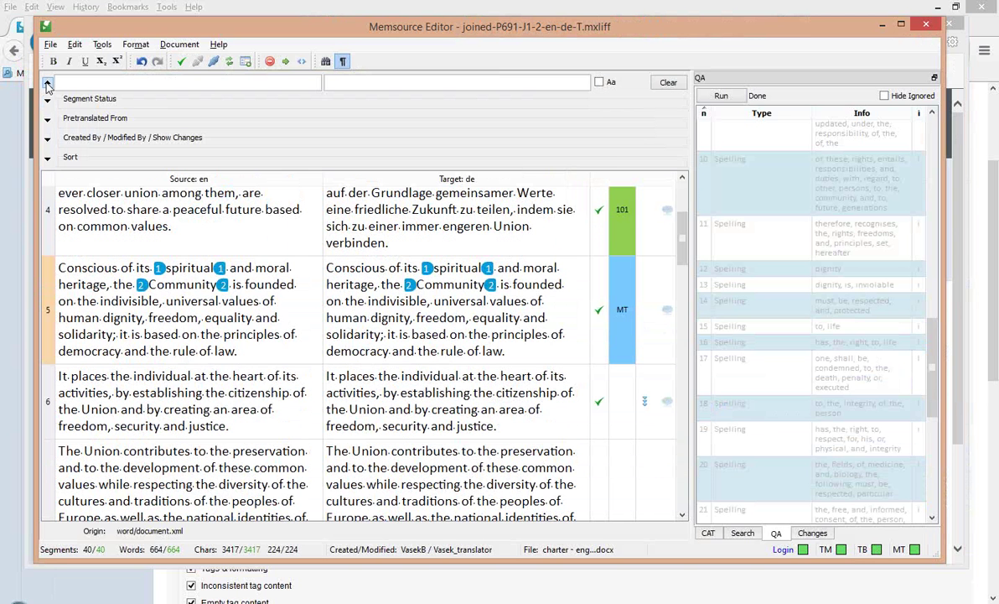
left_click(48, 85)
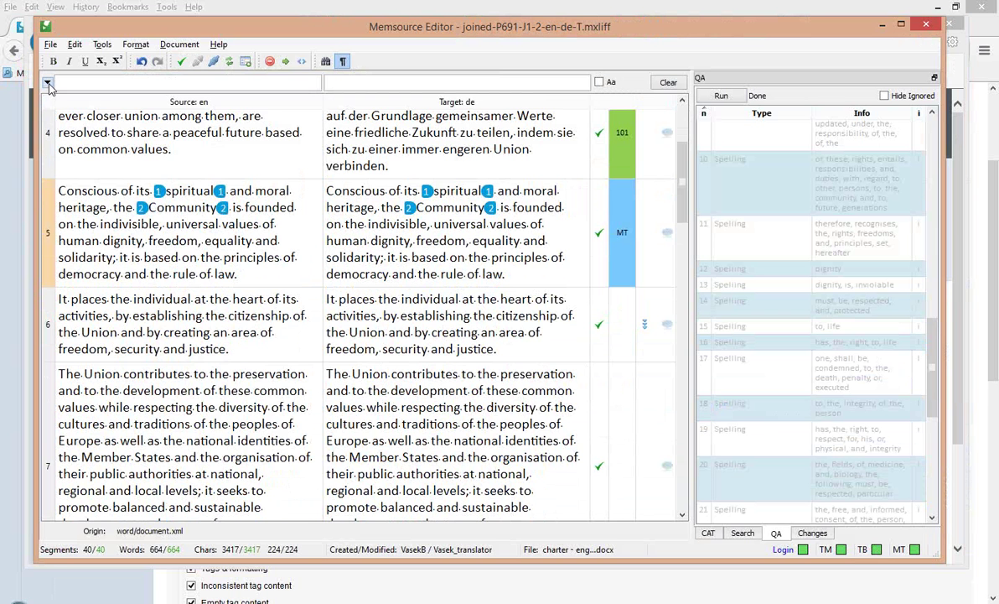
left_click(48, 85)
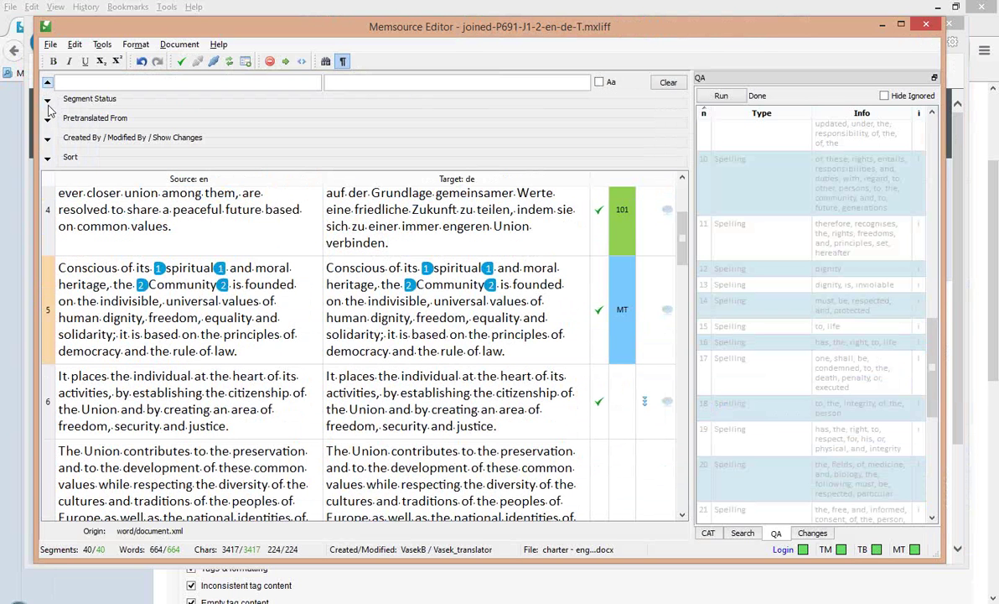
left_click(47, 102)
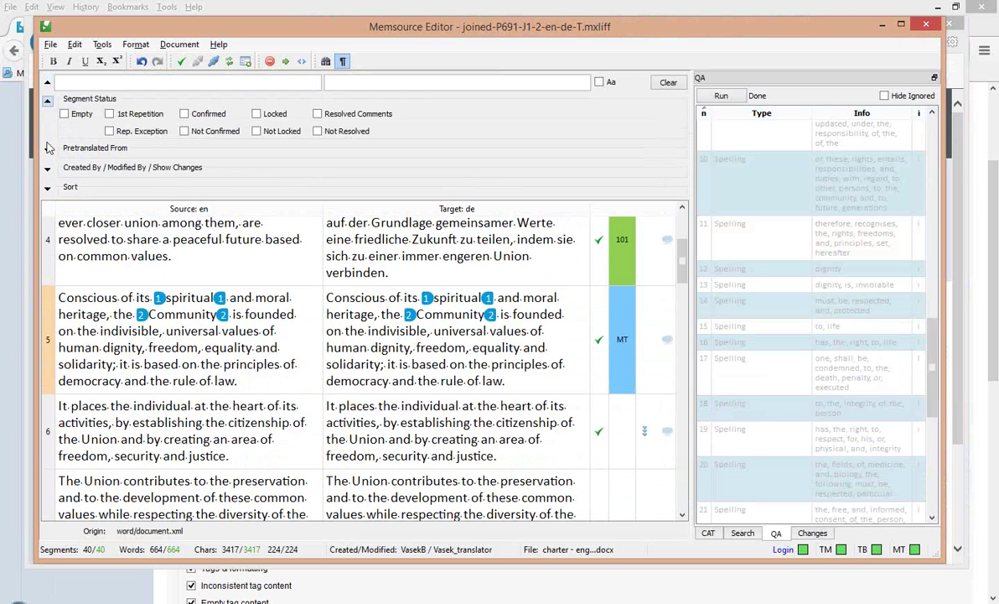
left_click(48, 152)
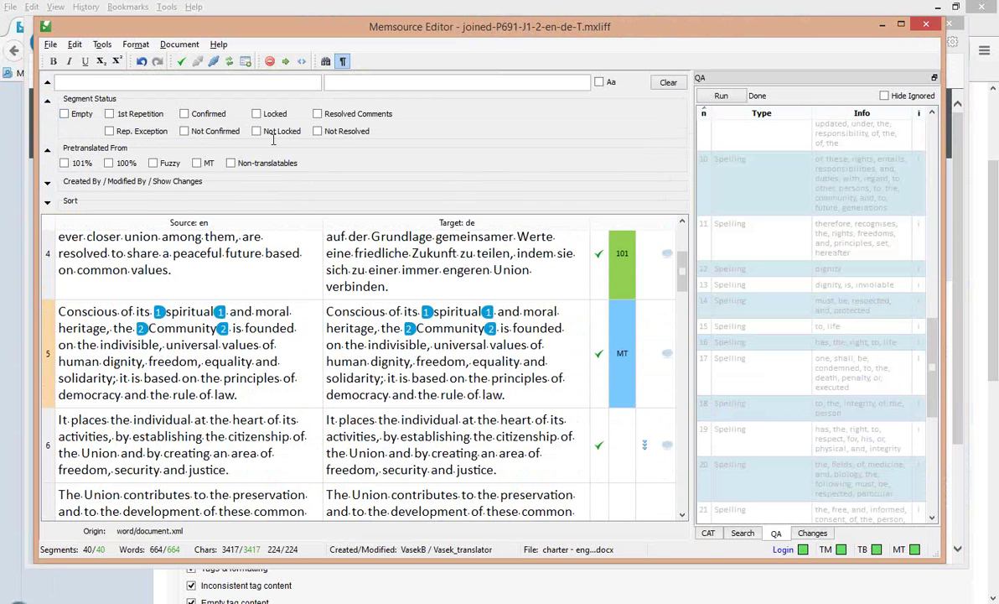
Set segment 4 to unconfirmed and filter the segments by Not Confirmed, clearing the filter again.
left_click(396, 289)
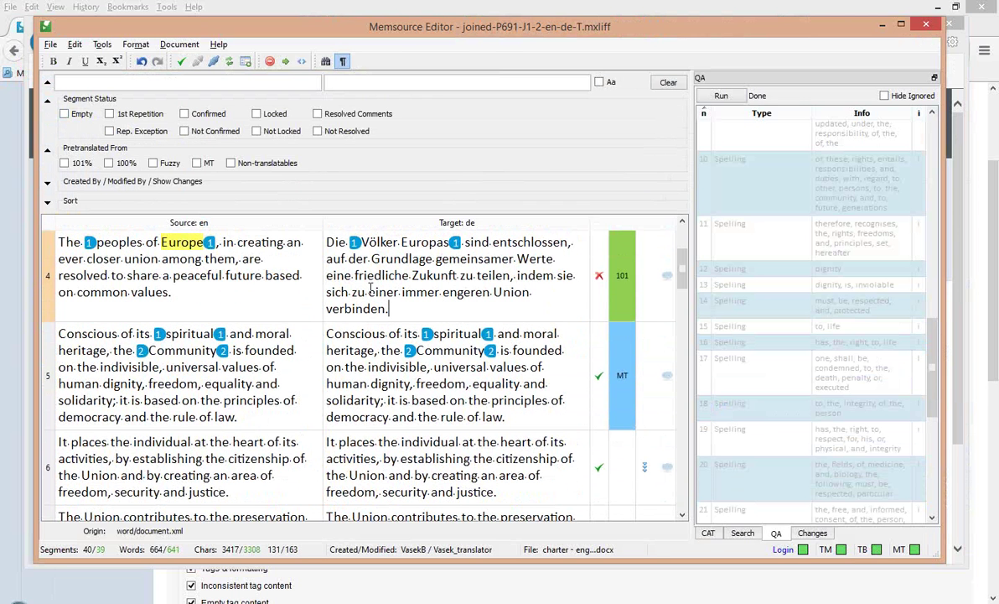
left_click(185, 131)
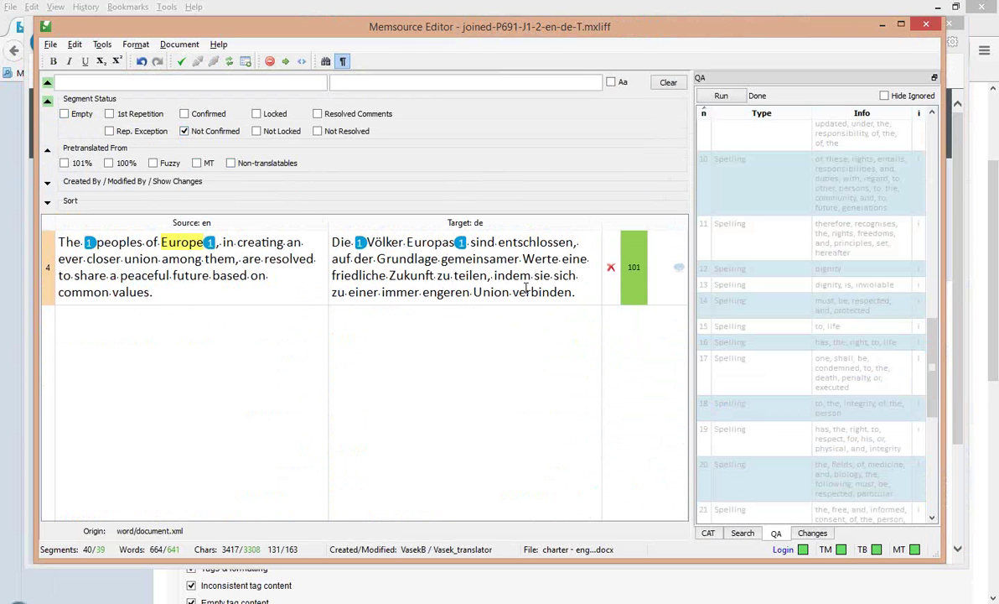
left_click(185, 132)
Filter the segments by 101% pretranslation, clear that filter, and view the Created By / Modified By options without choosing one.
left_click(75, 166)
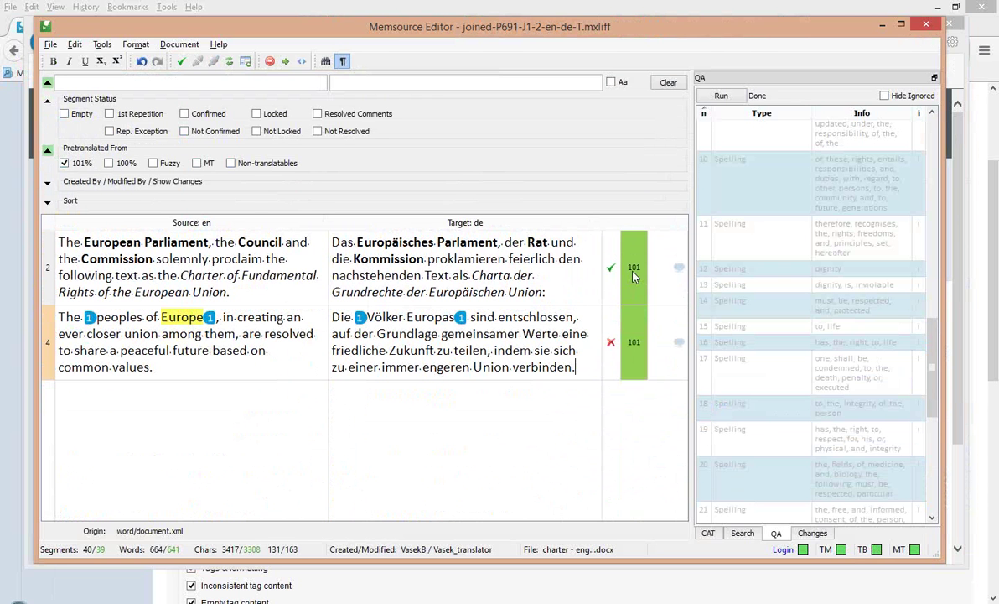
left_click(63, 163)
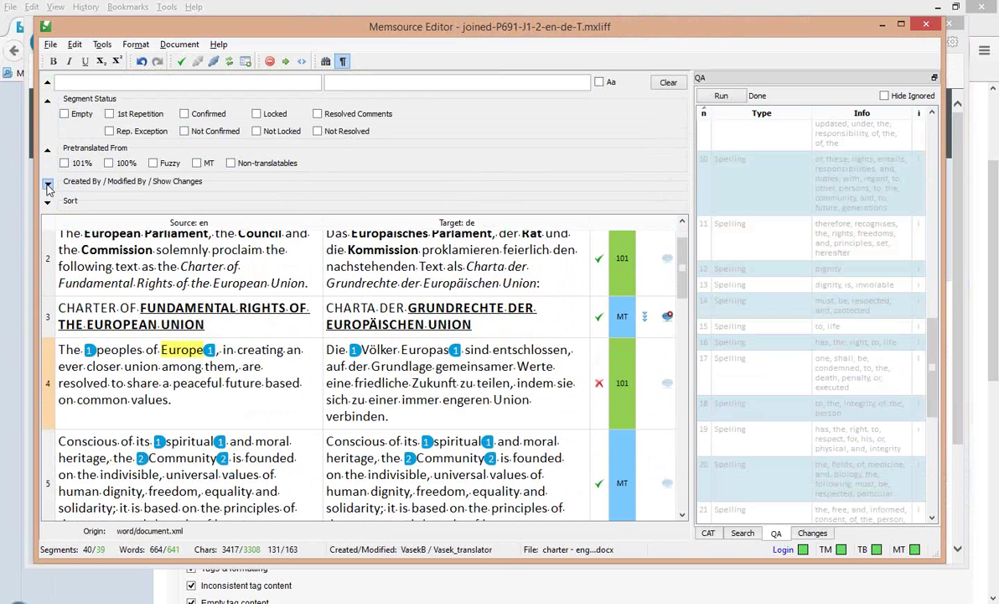
left_click(47, 185)
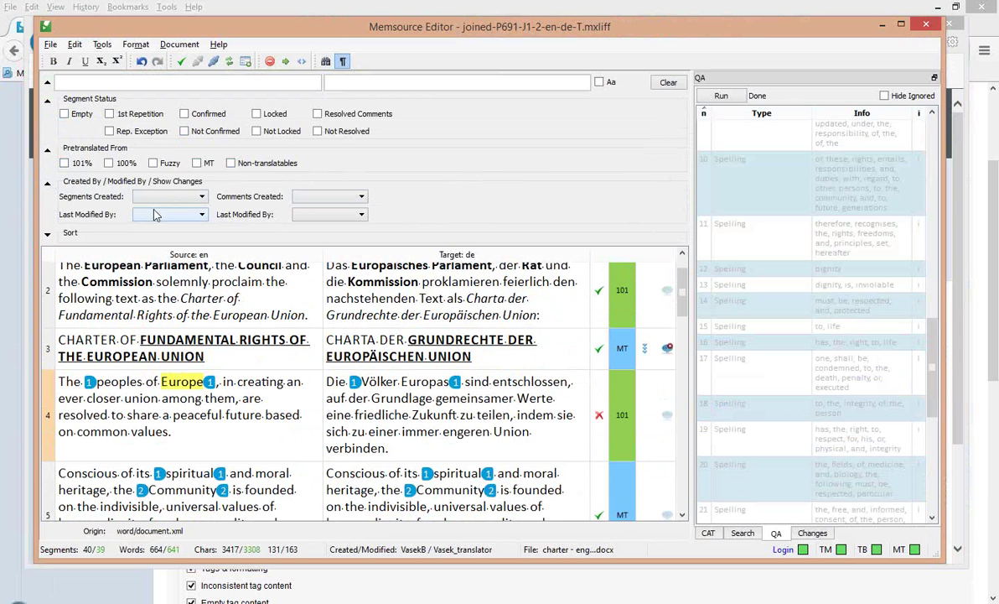
left_click(325, 214)
key("Down")
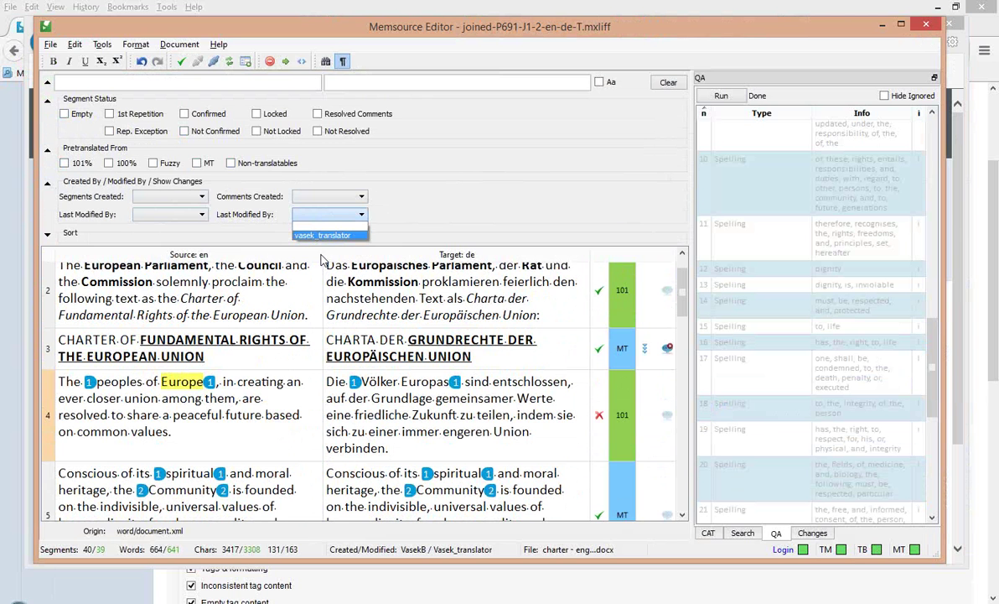
left_click(398, 234)
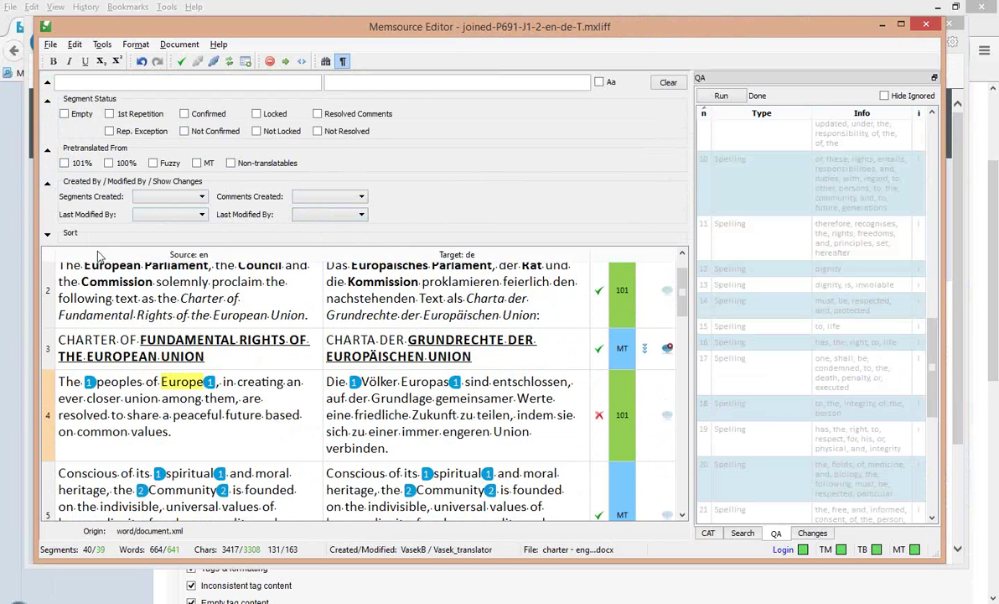
Sort the segments by Source A to Z, Shortest First and Most Repetitions, then restore No Sort and collapse the filter options.
left_click(48, 233)
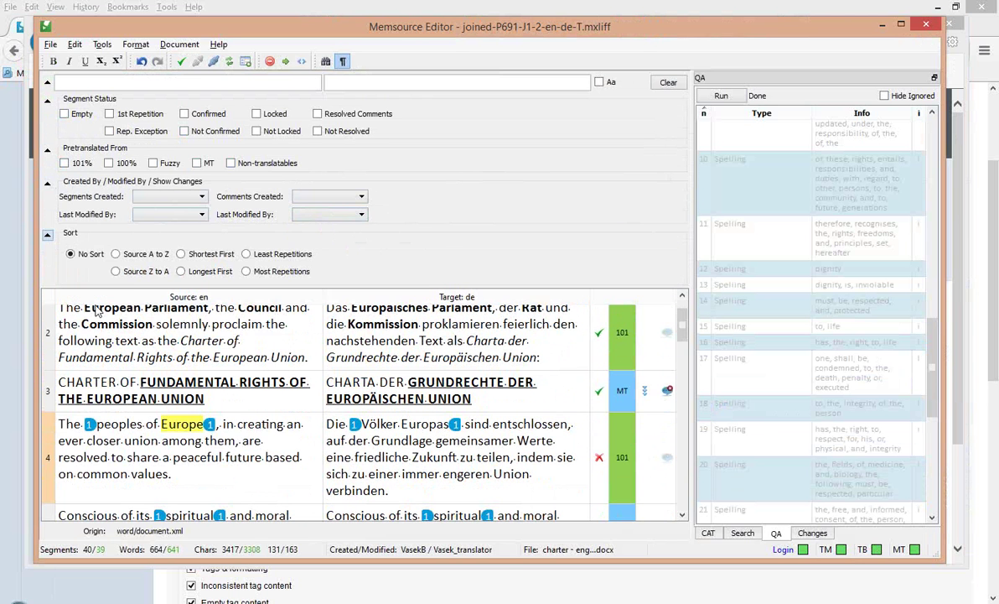
left_click(115, 254)
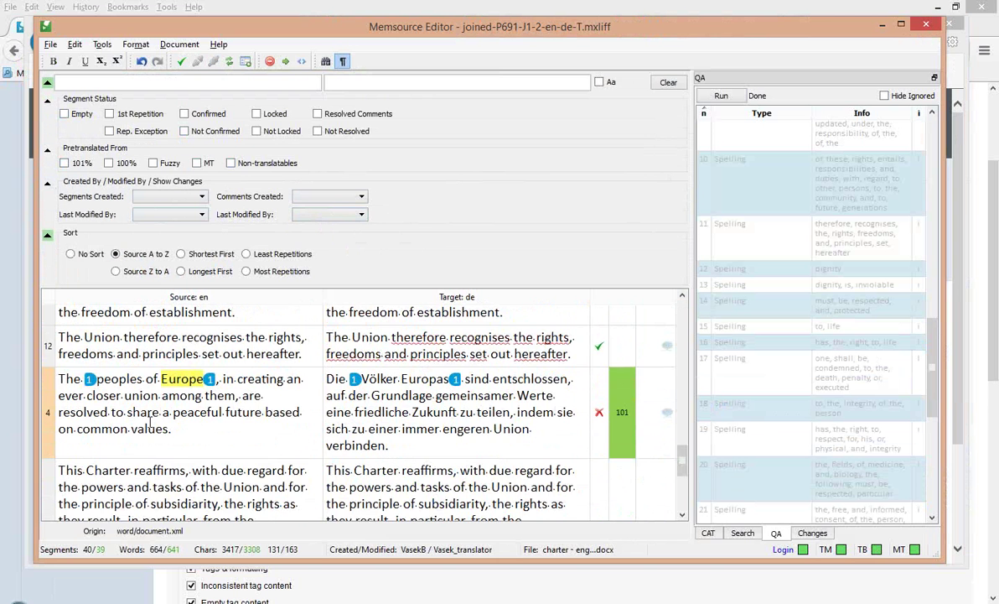
left_click(180, 253)
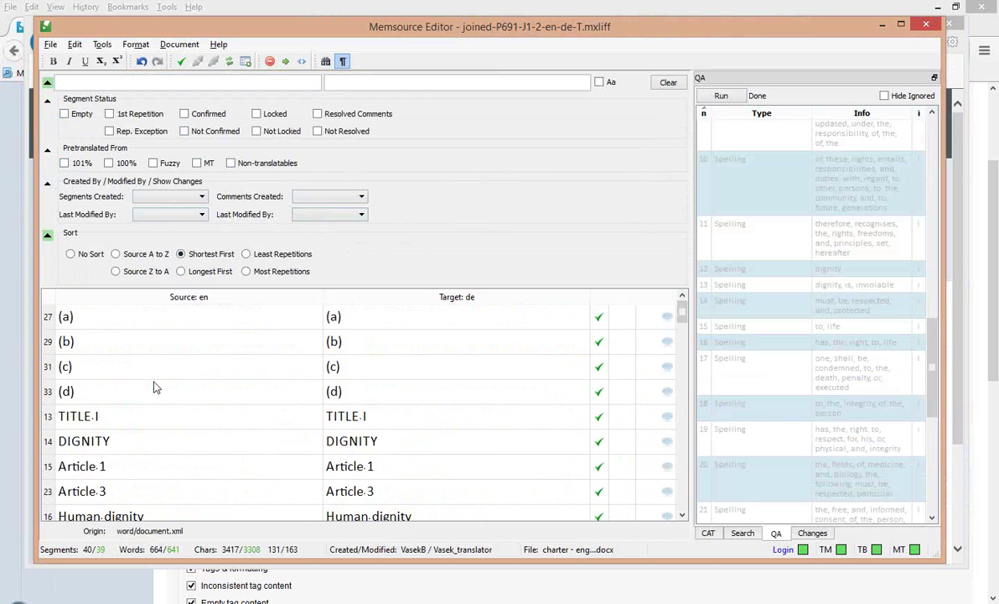
left_click(246, 271)
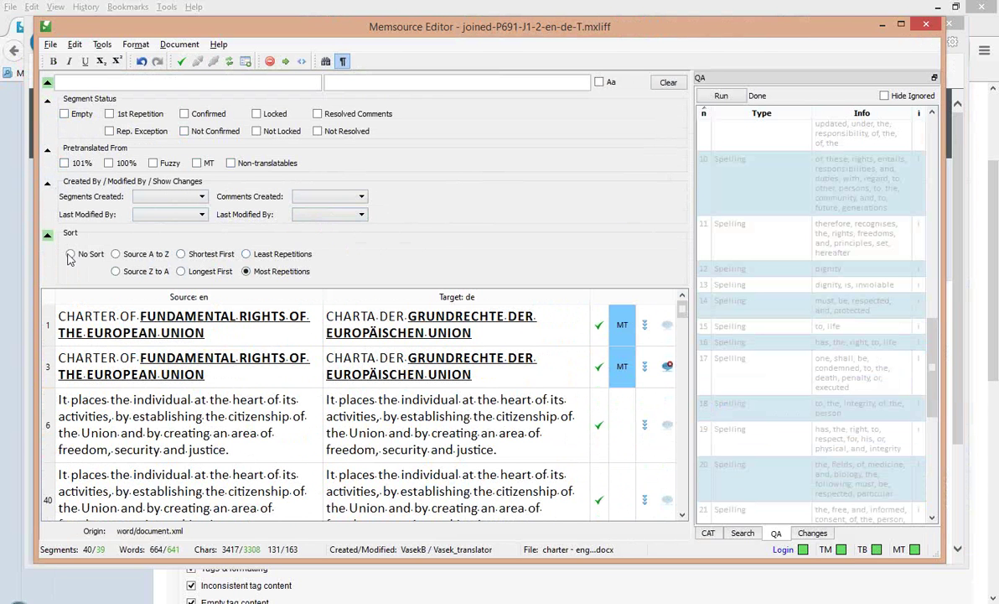
left_click(70, 255)
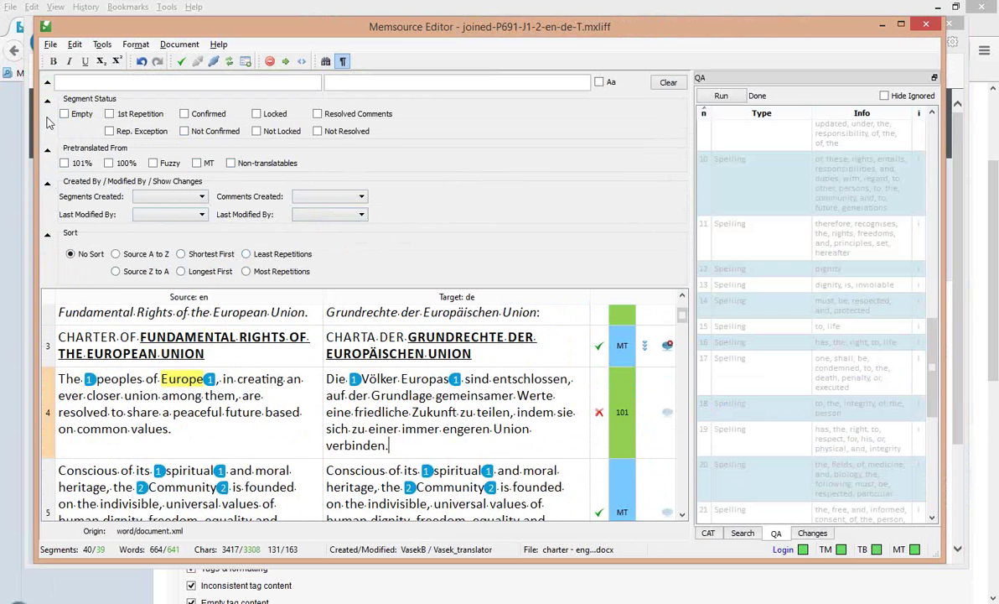
left_click(47, 83)
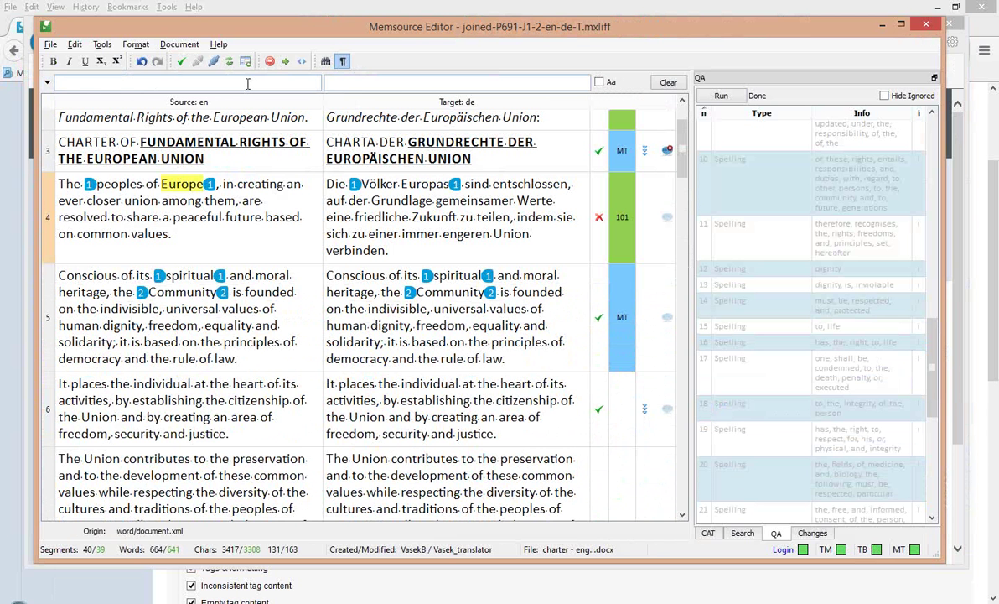
Filter the segments by source text "euro" and target text "zu", then clear both filters.
type("euro")
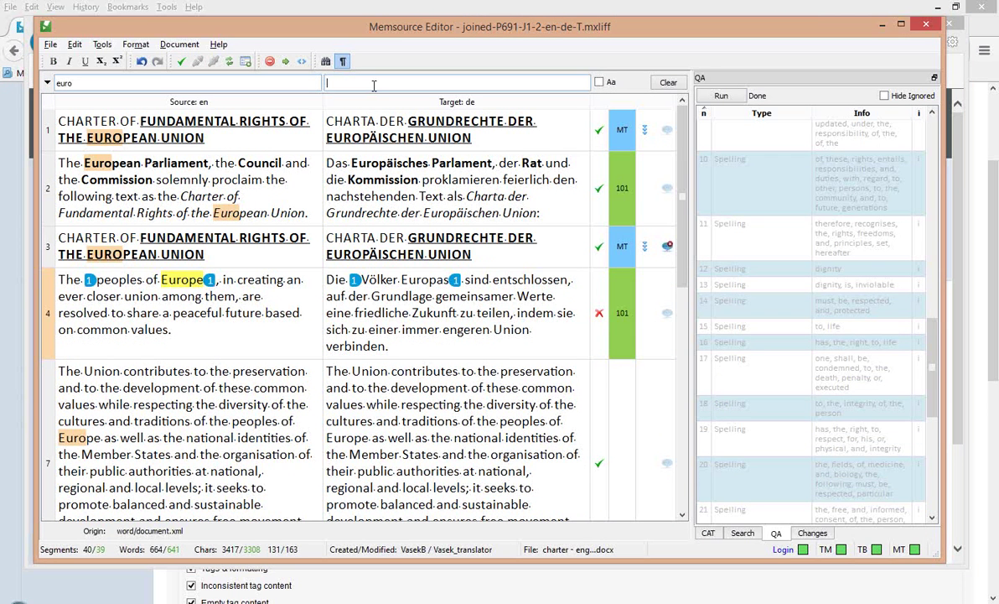
type("zu")
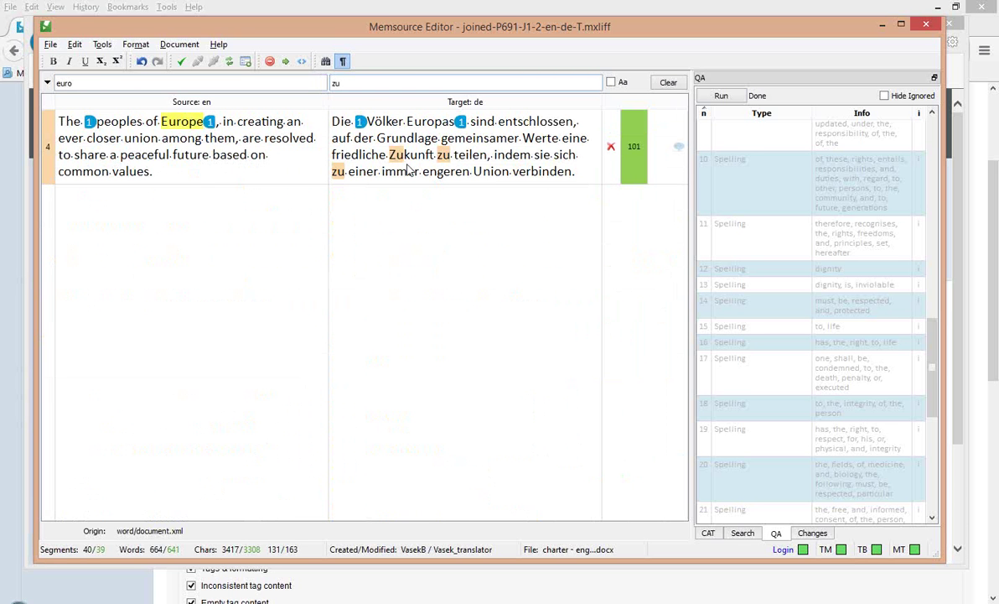
left_click(668, 82)
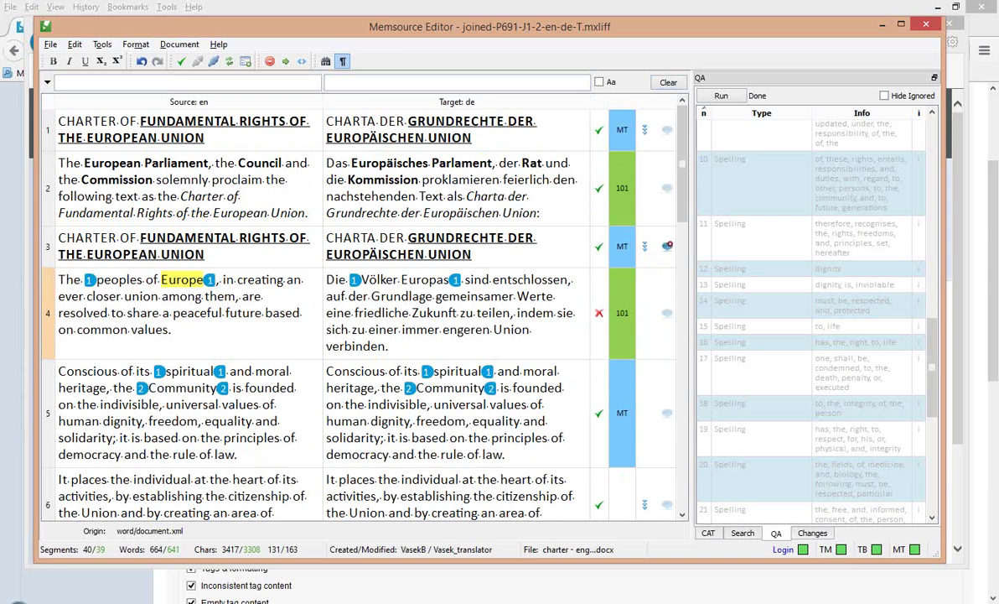
Return to the manager's browser, open Project for Linguist Webinar and select both of its jobs.
key("alt+Tab")
scroll(251, 370, "up", 5)
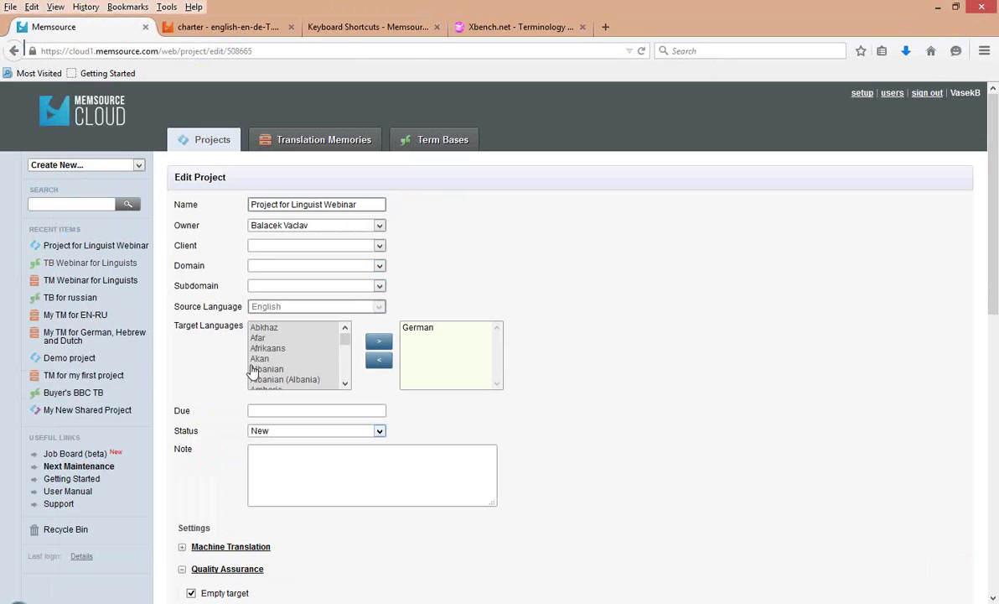
left_click(73, 248)
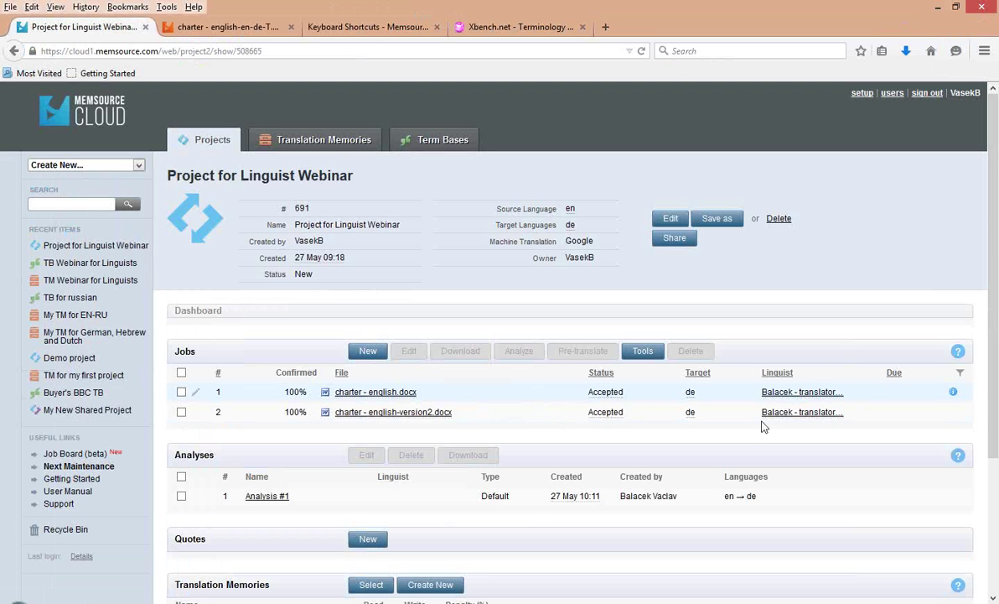
left_click(182, 374)
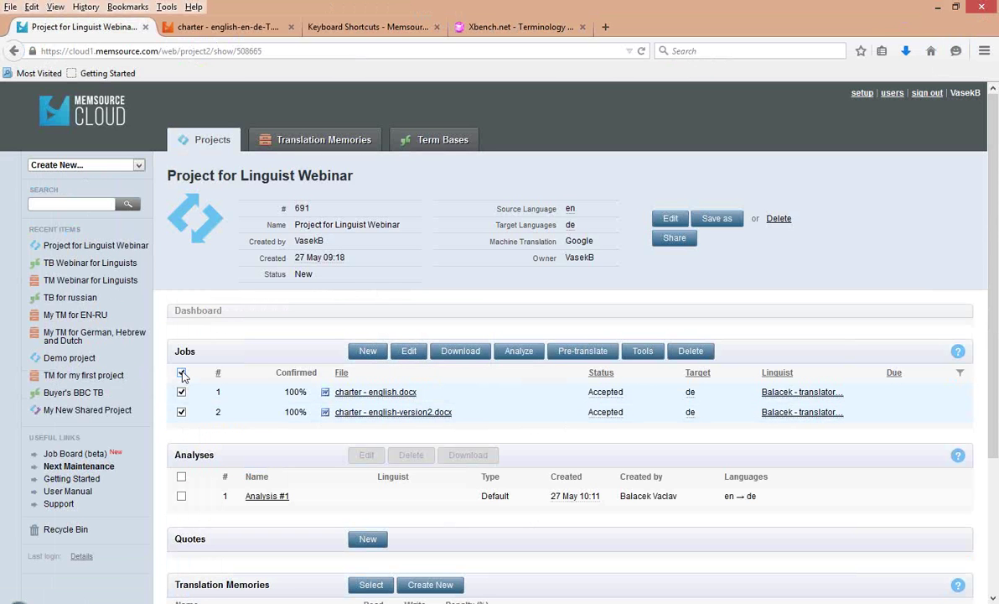
Add the Translation, Revision and Translator Review workflow steps to the project's settings and save the project.
left_click(655, 223)
scroll(274, 437, "down", 3)
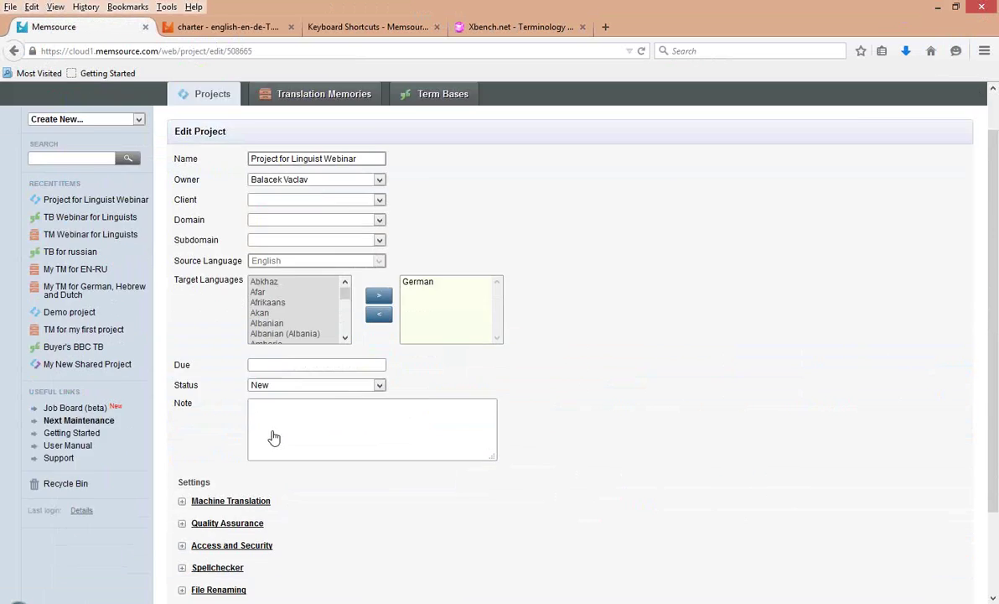
left_click(194, 535)
scroll(340, 532, "down", 3)
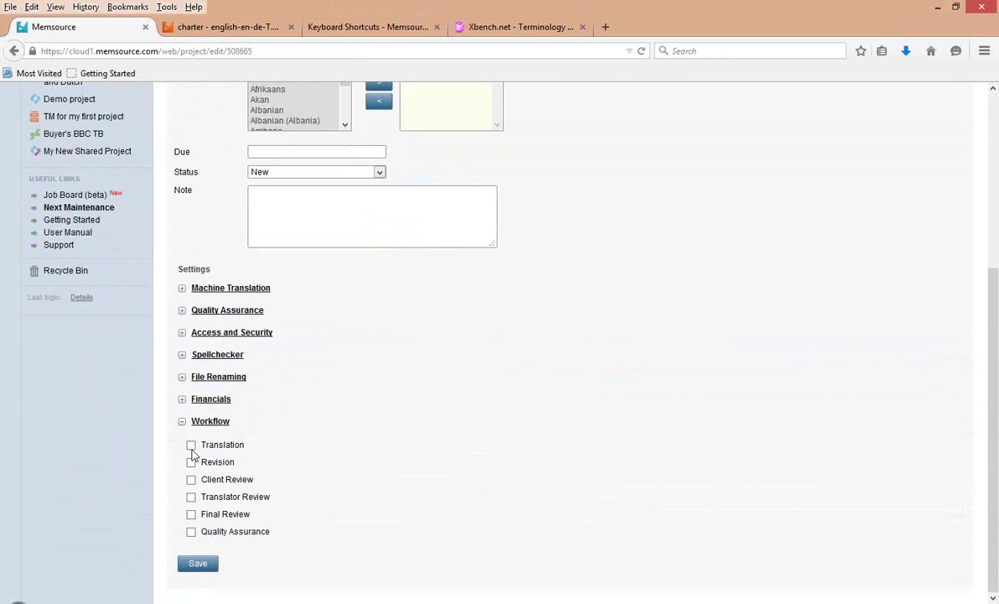
left_click(191, 447)
left_click(191, 464)
left_click(191, 498)
left_click(217, 567)
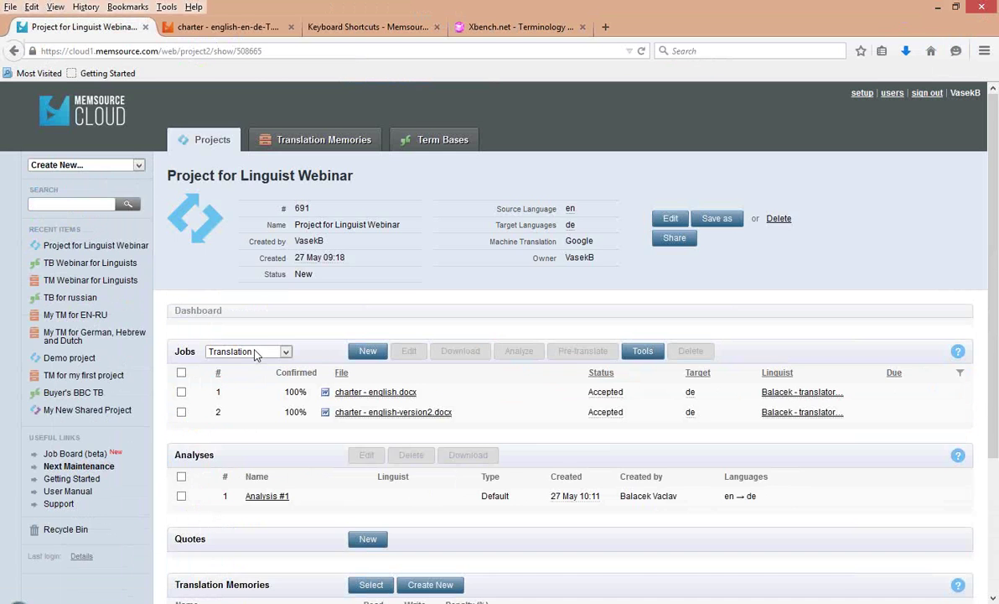
Show the Revision jobs, assign the reviewer account as linguist for charter - english.docx and save the job.
left_click(256, 352)
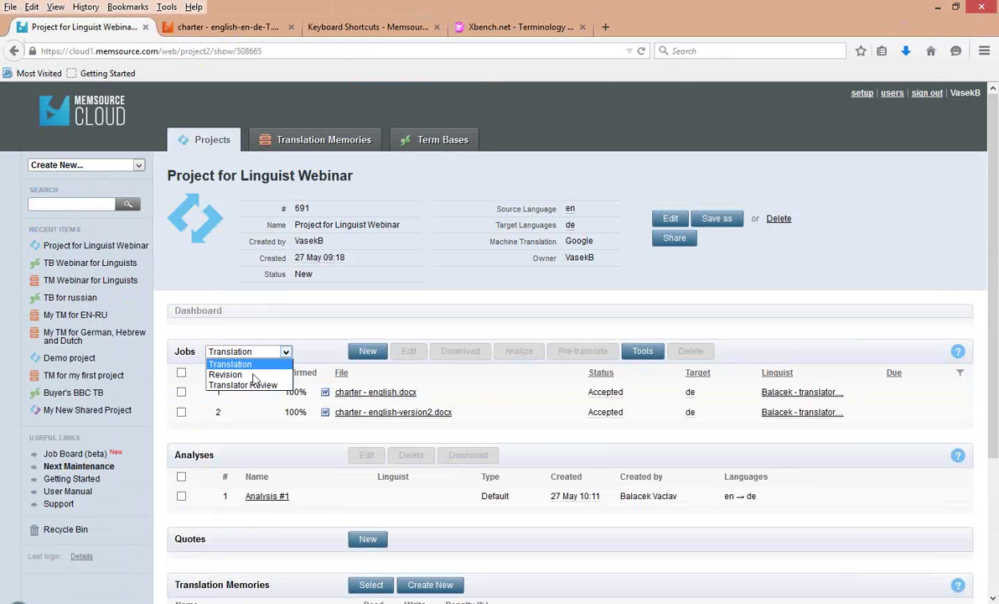
left_click(227, 374)
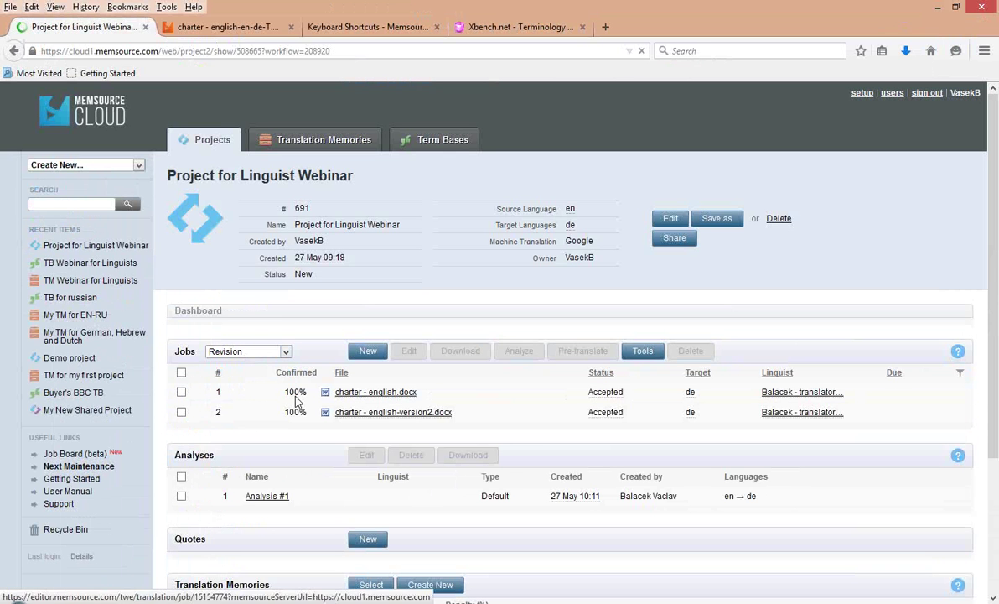
left_click(253, 398)
left_click(267, 204)
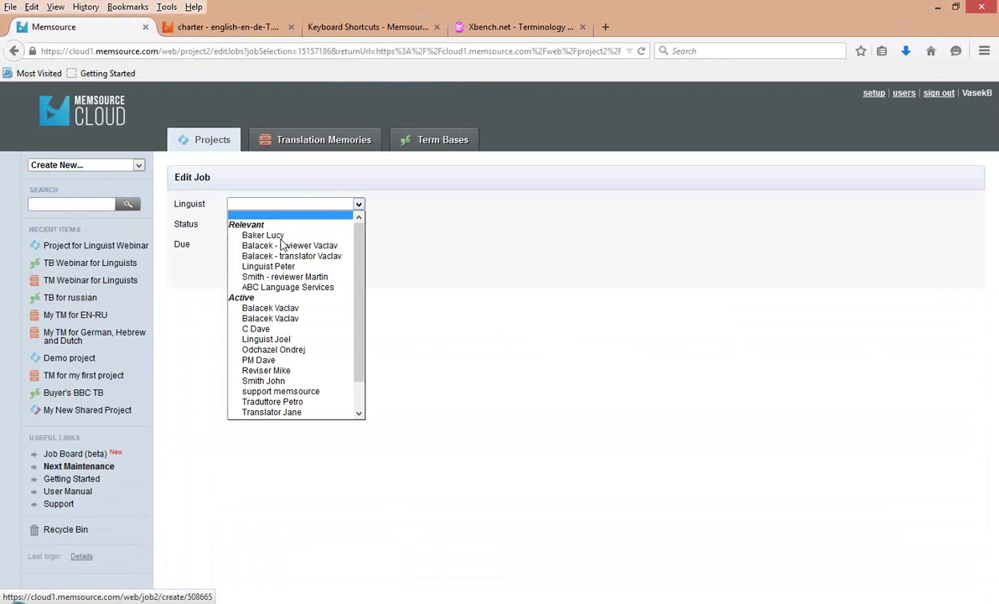
left_click(289, 245)
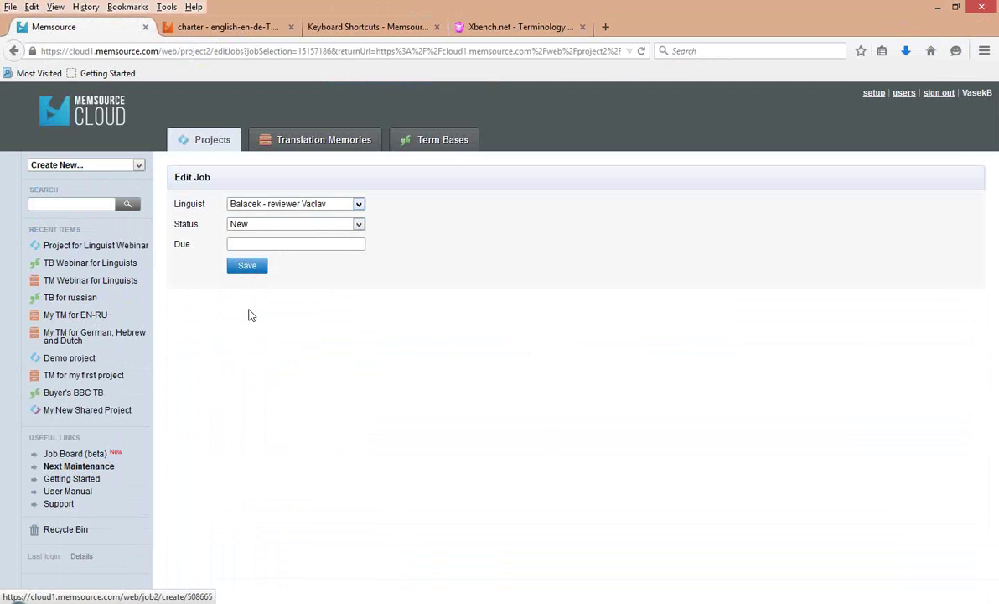
left_click(246, 265)
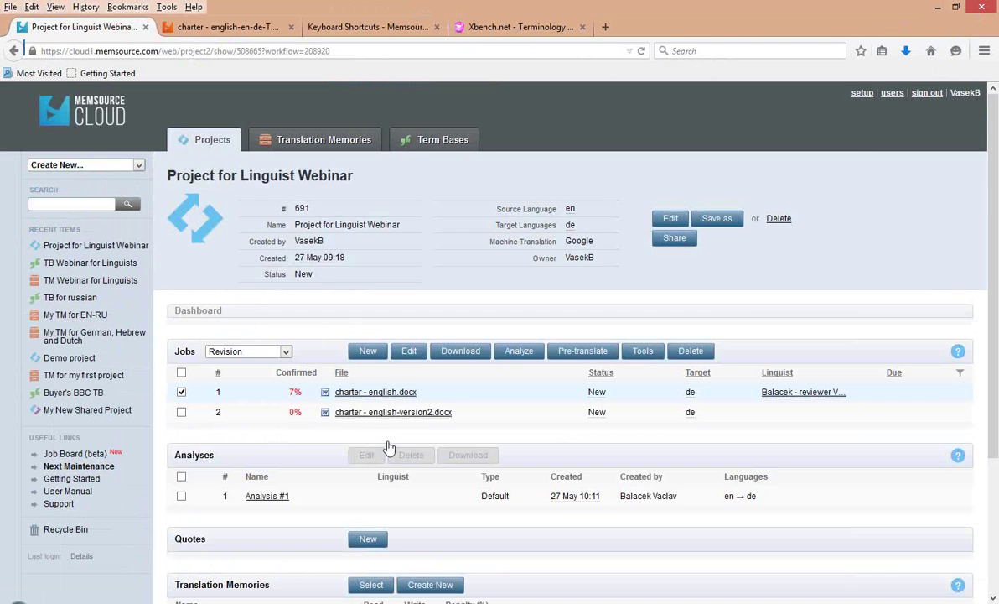
Open the Revision job charter - english.docx, append "changes" to the target of segment 4 and confirm the segment.
left_click(376, 394)
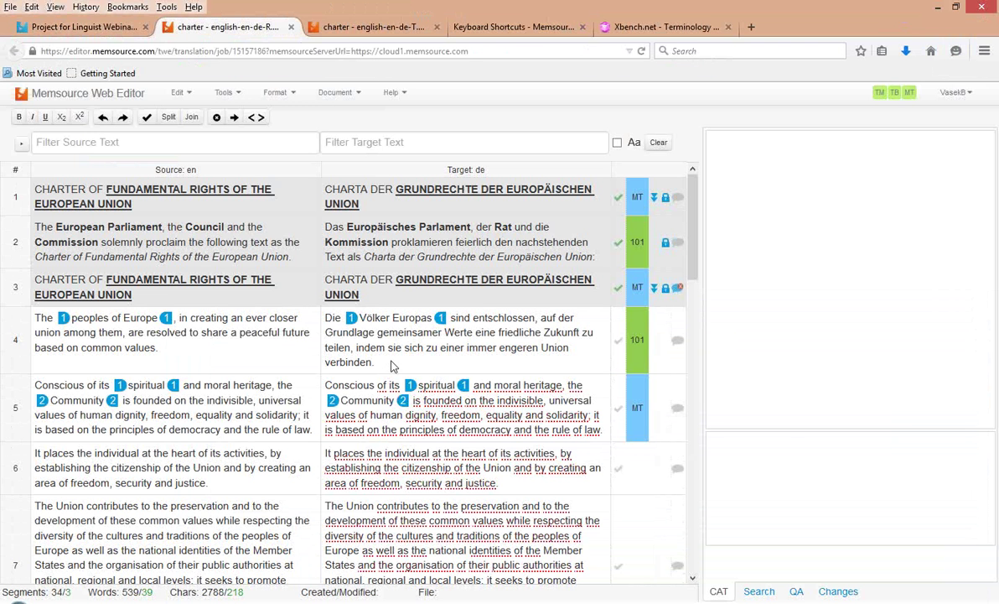
left_click(394, 366)
type("ch")
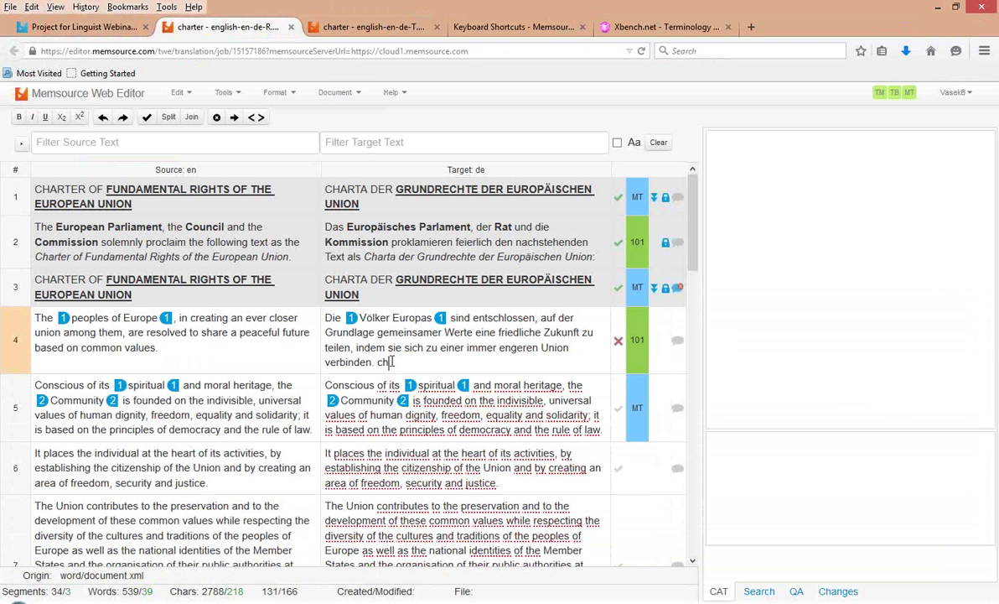
type("anges")
key("ctrl+Return")
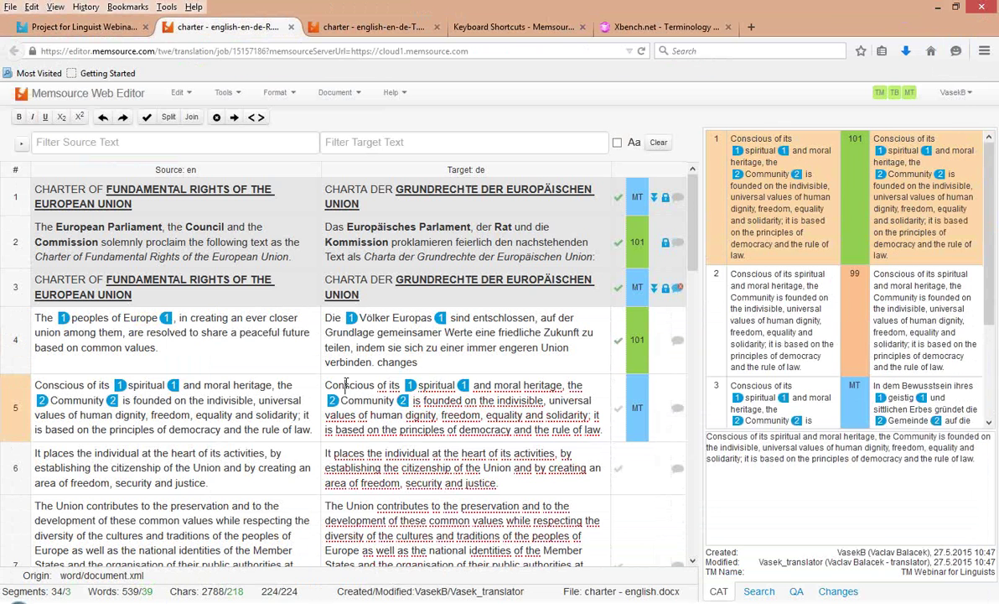
Delete "Conscious" from target segment 5, replace "individual" in segment 6 with "fdasfasdfasdfasdf", confirm both and close the revision editor.
double_click(346, 384)
key("Delete")
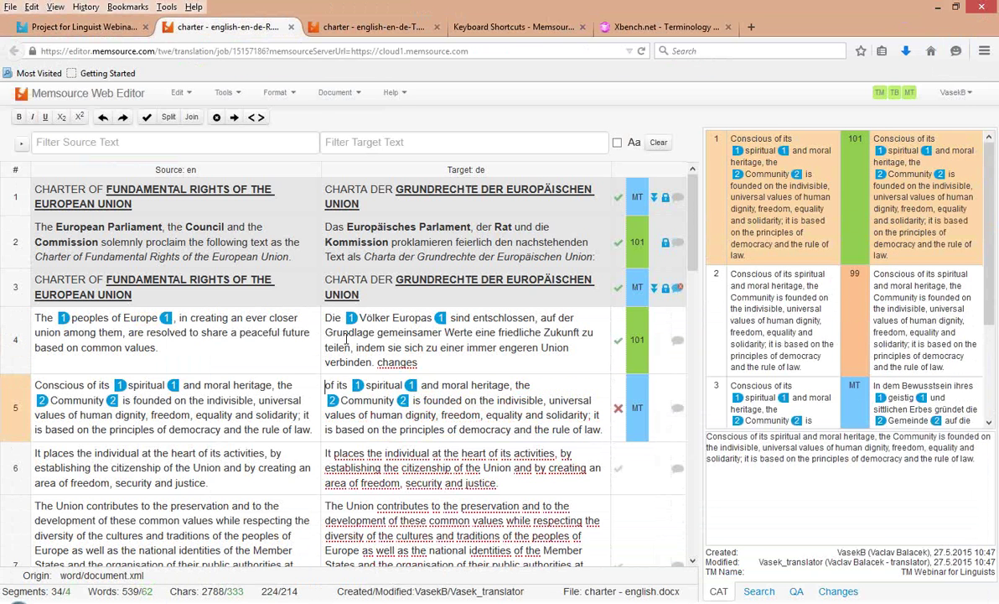
key("ctrl+Return")
double_click(406, 403)
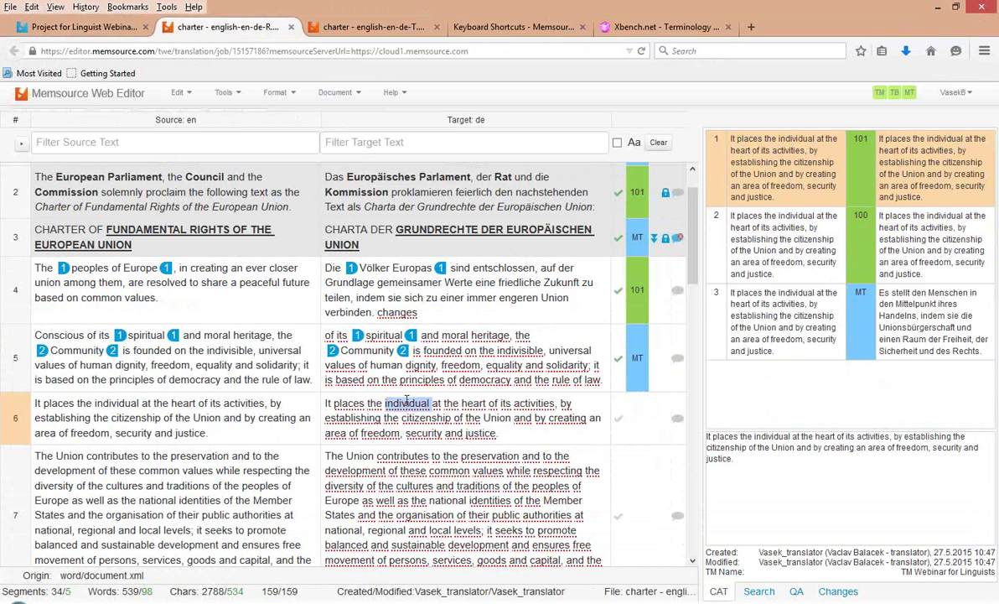
type("fdasdasdfasdfasdf")
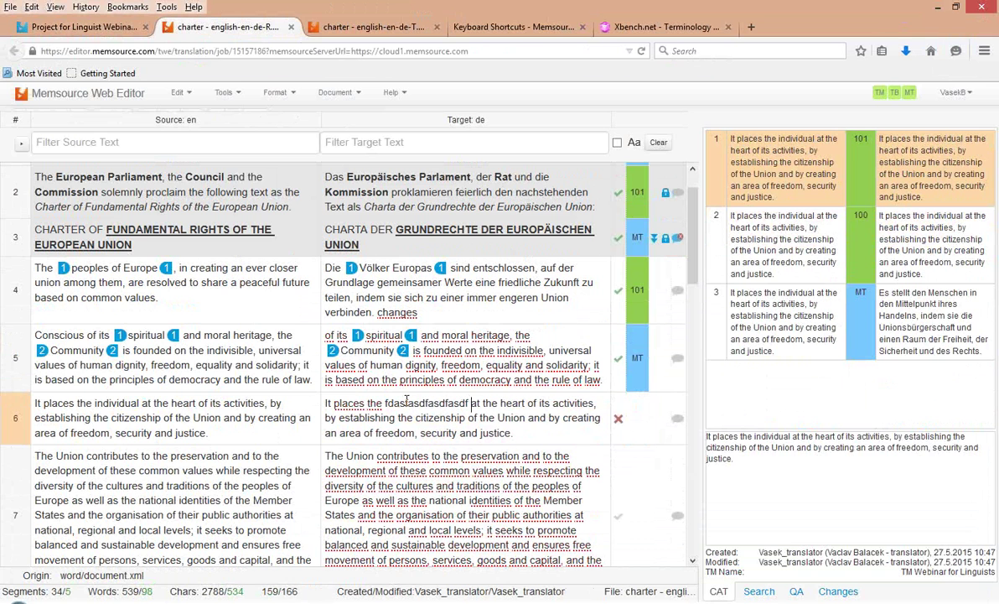
key("ctrl+Return")
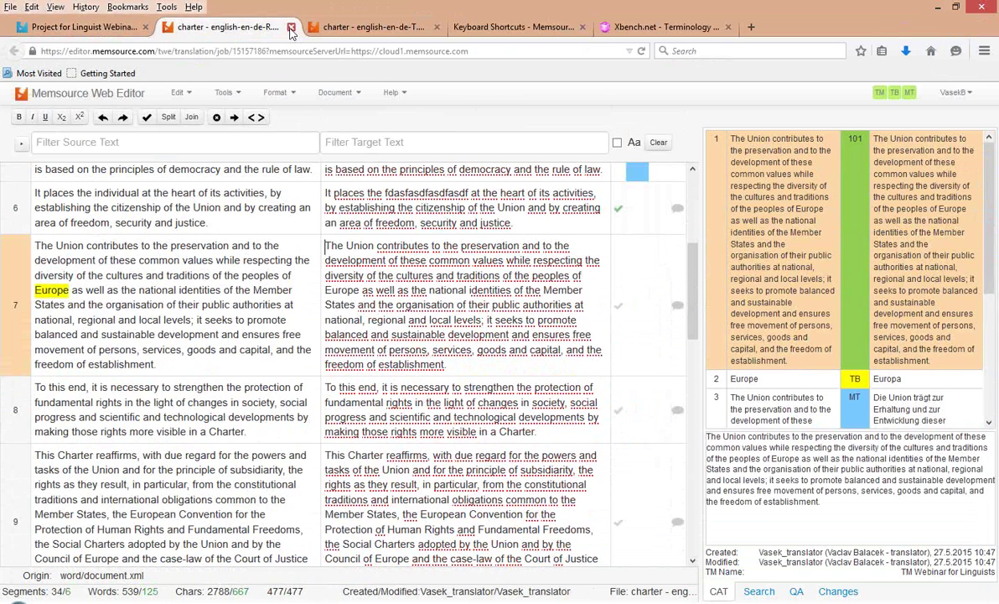
left_click(291, 27)
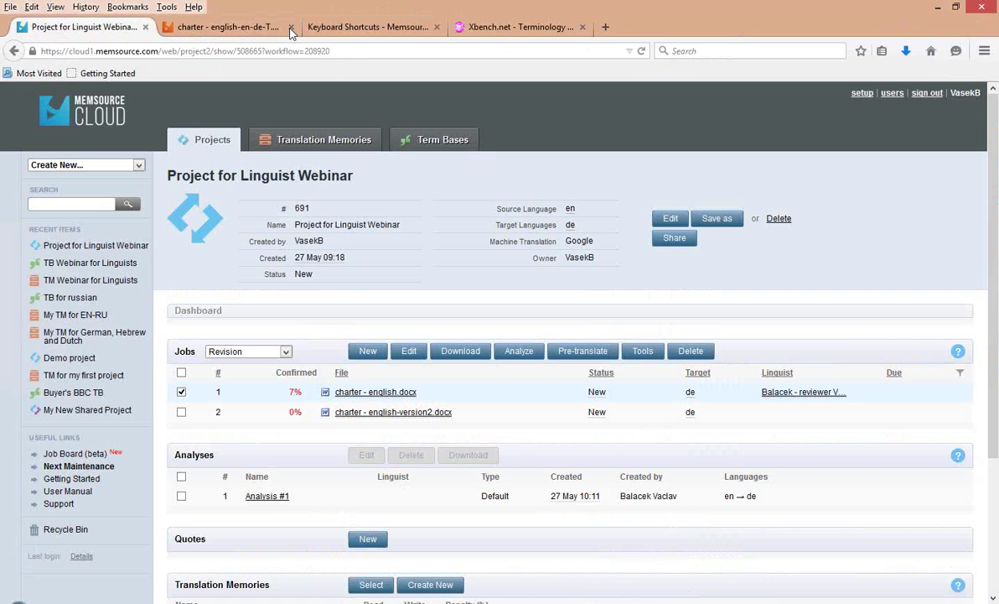
Open charter - english.docx from the Translator Review step and replace "moral" with the spelling suggestion "Goral" in segment 5.
left_click(224, 352)
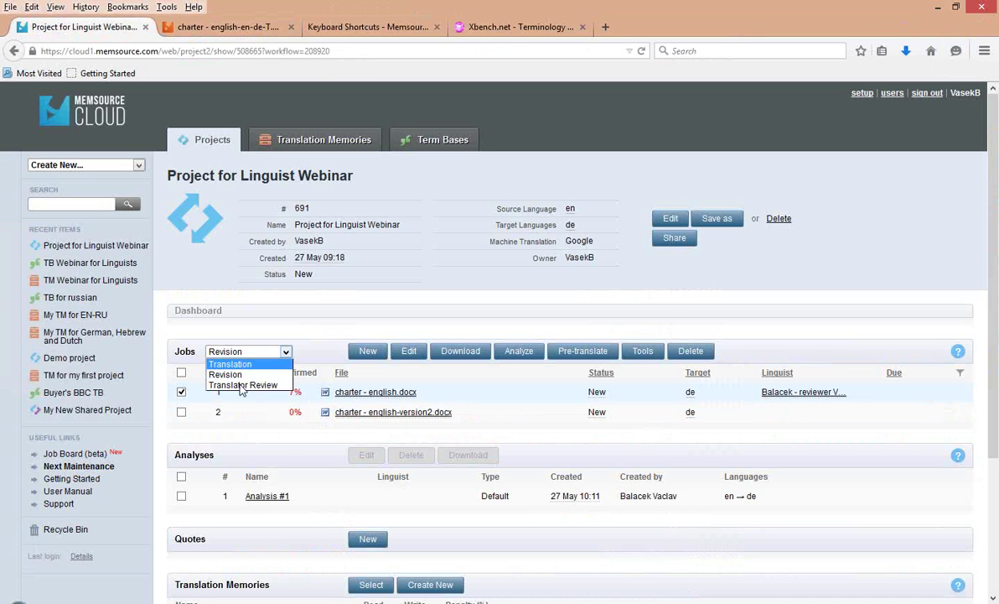
left_click(243, 385)
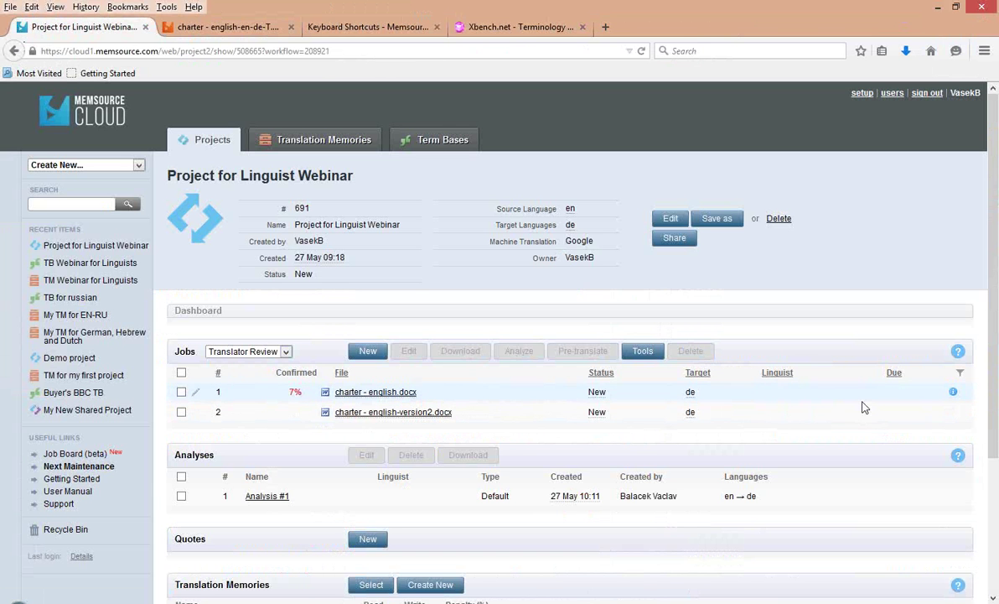
left_click(397, 410)
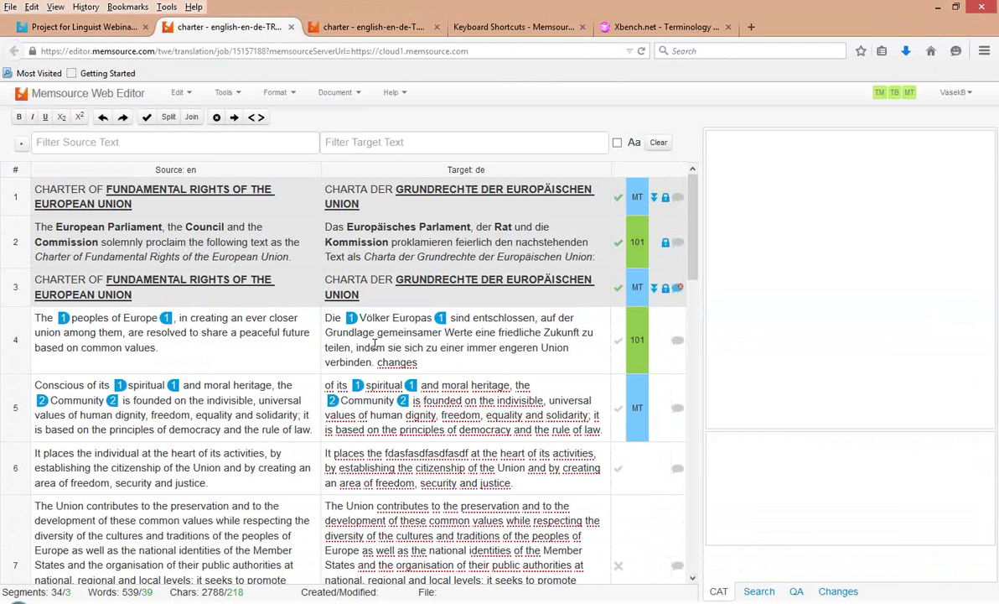
right_click(455, 386)
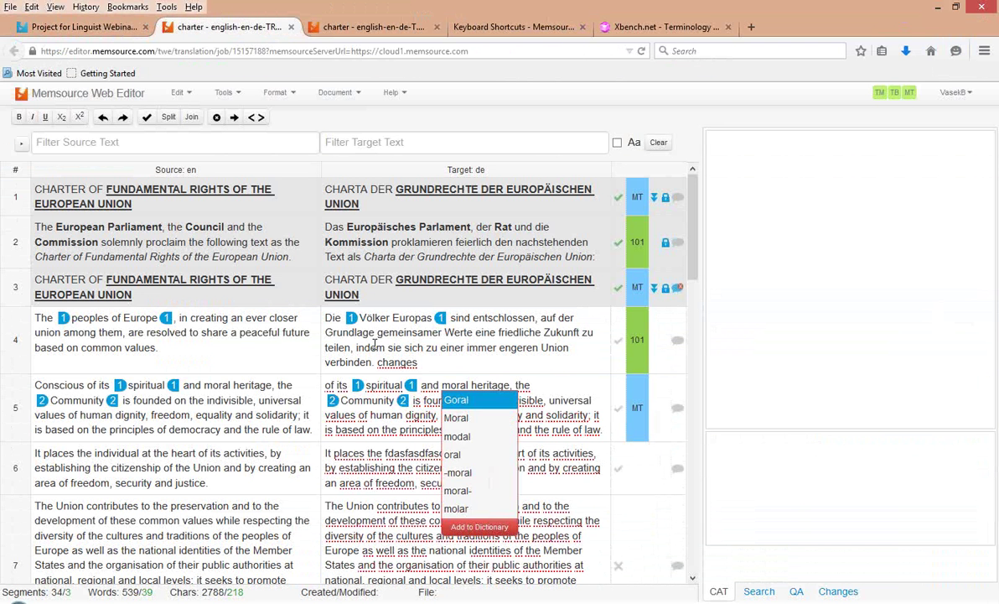
left_click(458, 402)
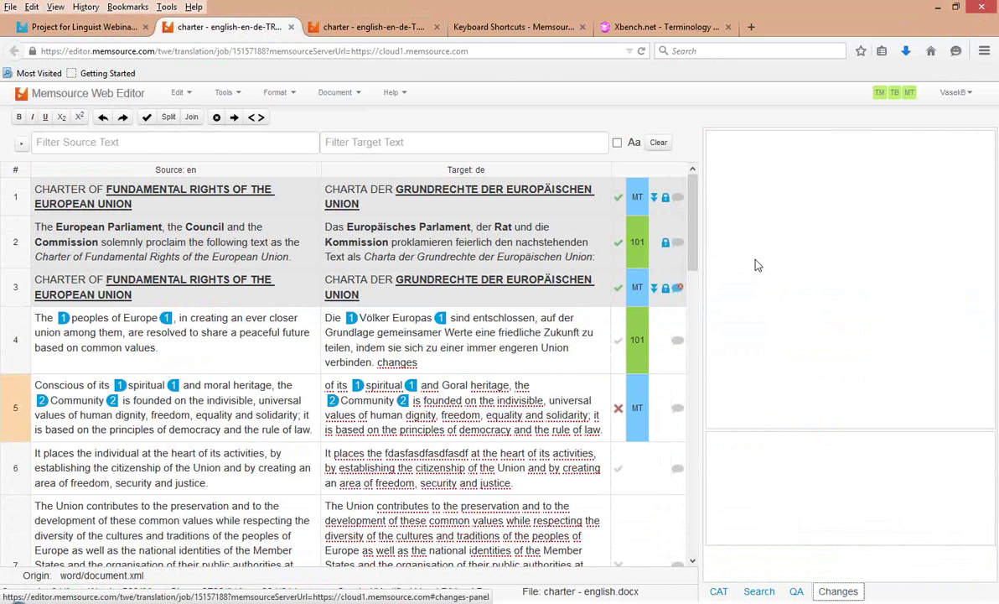
Compare the stored changes across the workflow steps for segments 4, 5 and 6.
left_click(484, 346)
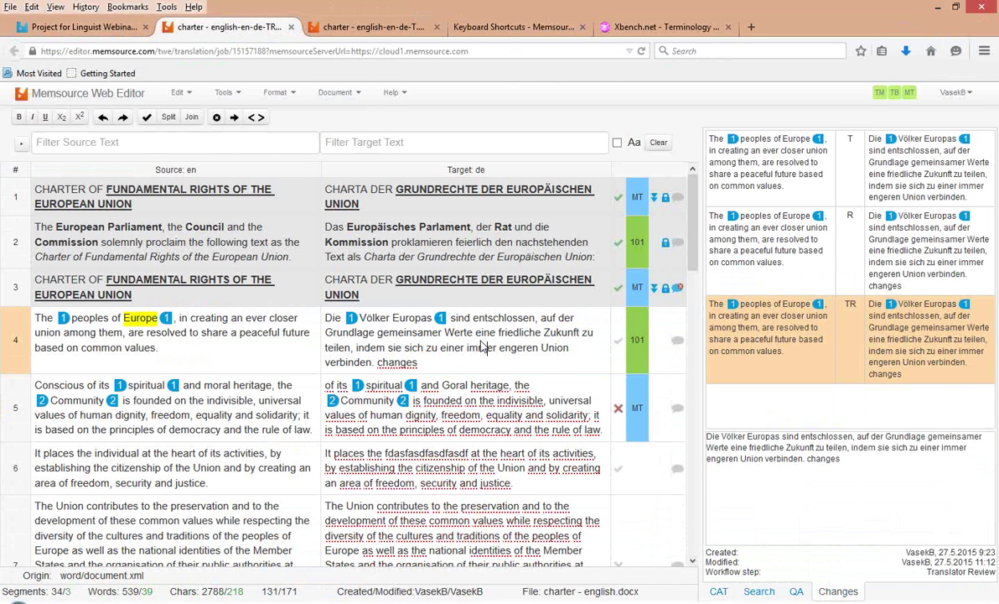
left_click(885, 248)
left_click(470, 398)
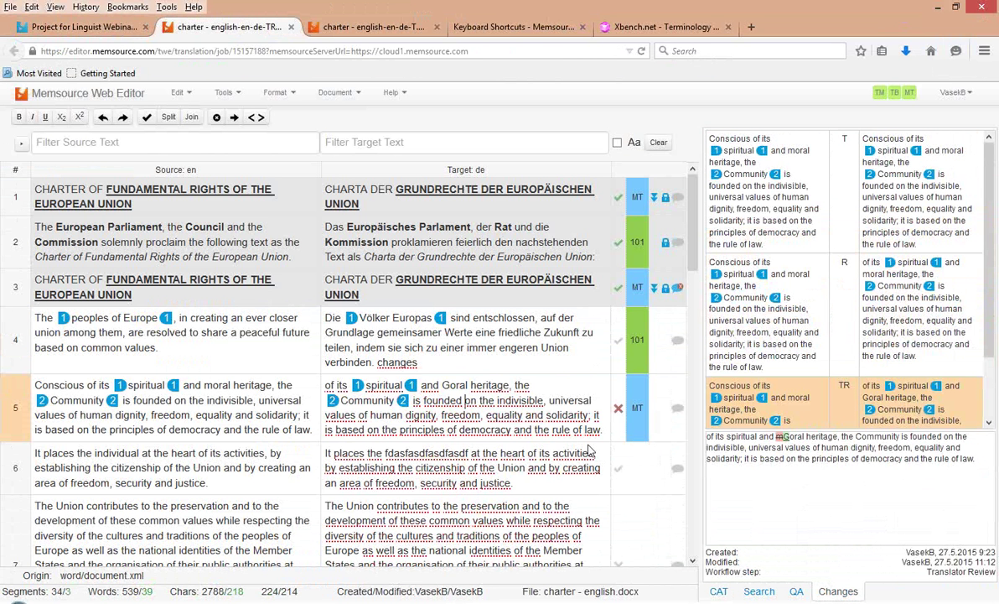
left_click(561, 453)
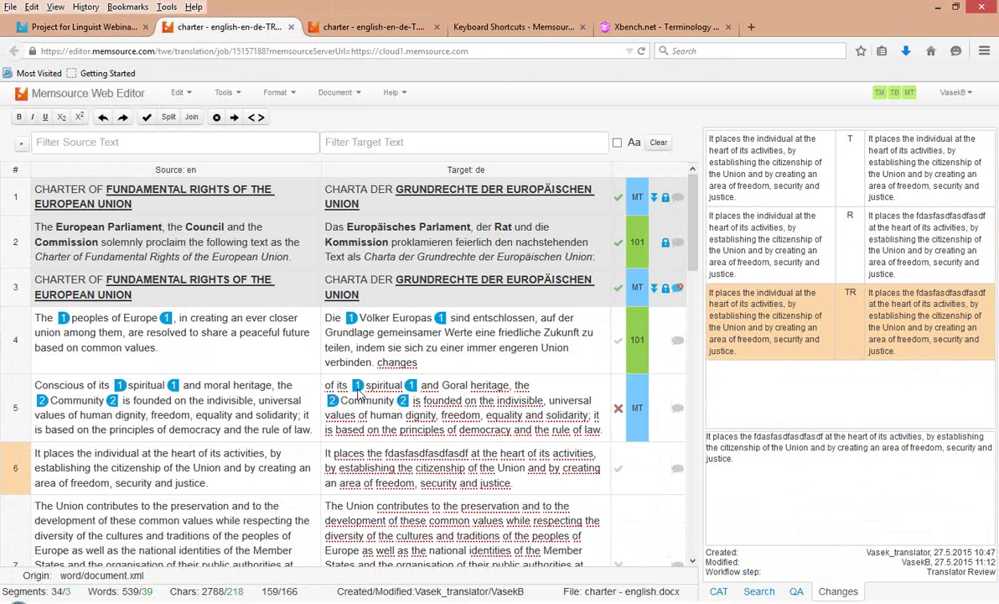
Filter the segments to show only changes made in the R - Revision workflow step.
left_click(21, 142)
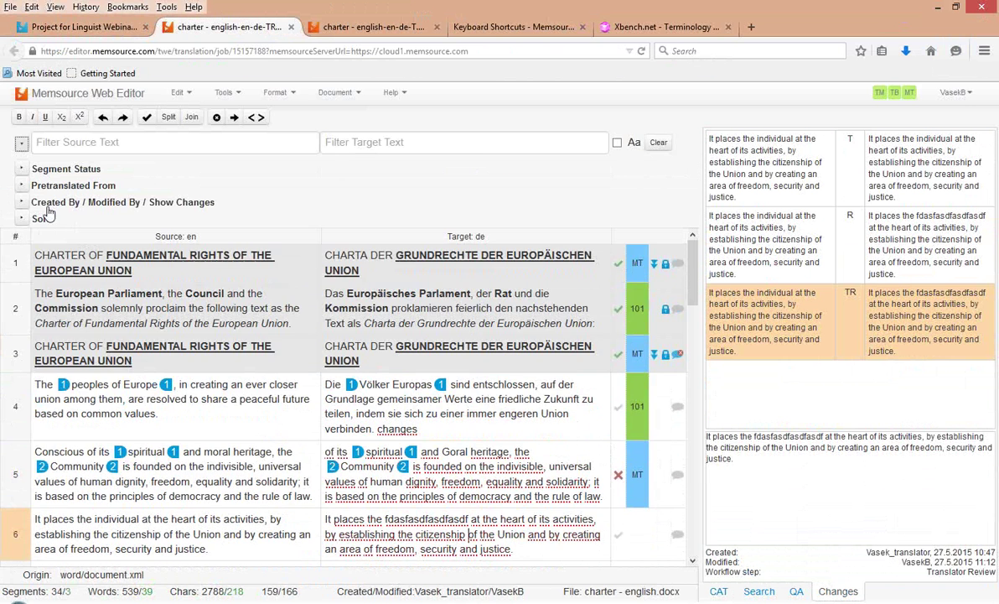
left_click(23, 218)
left_click(21, 202)
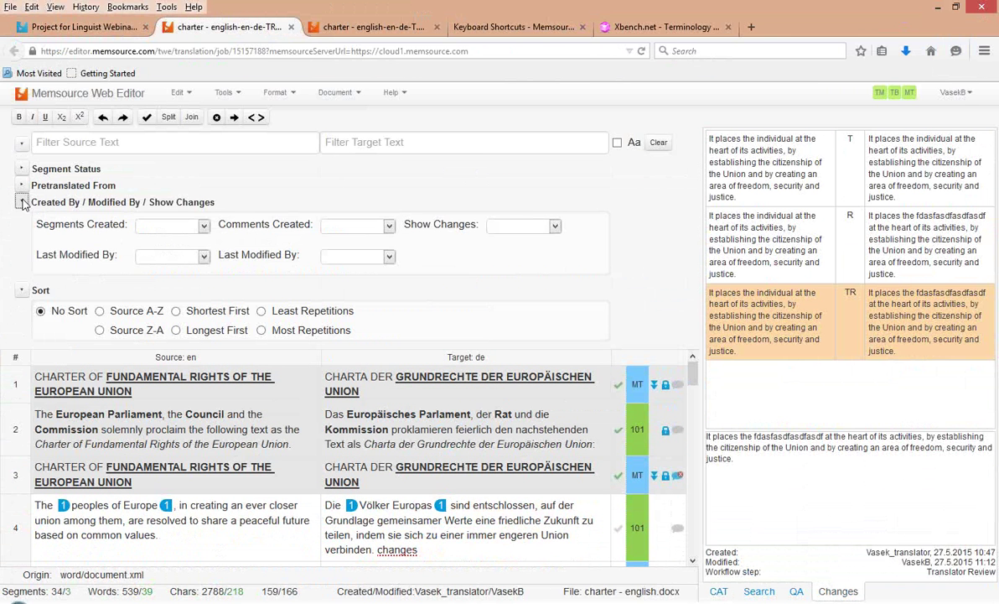
left_click(529, 226)
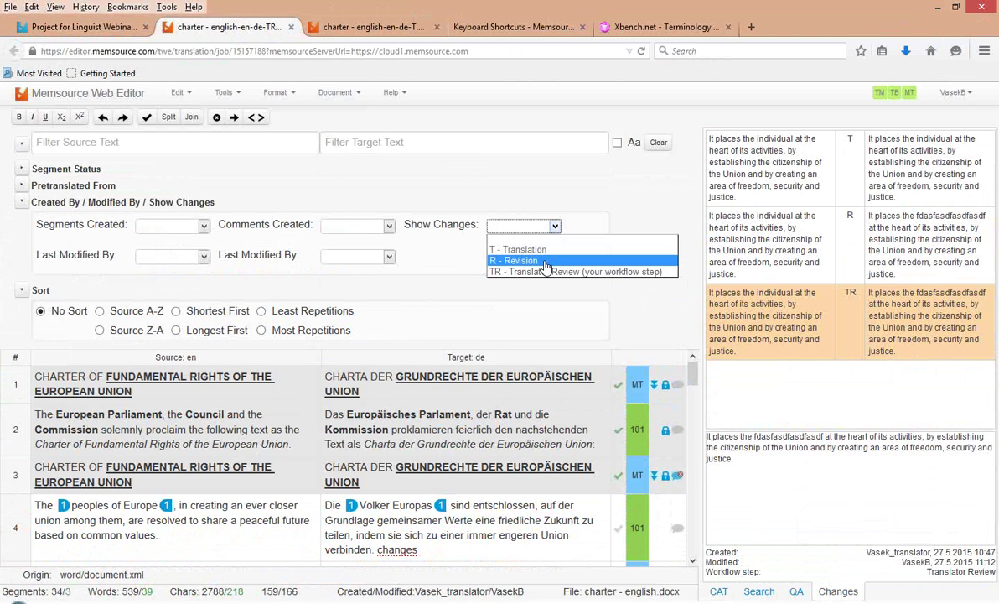
left_click(545, 262)
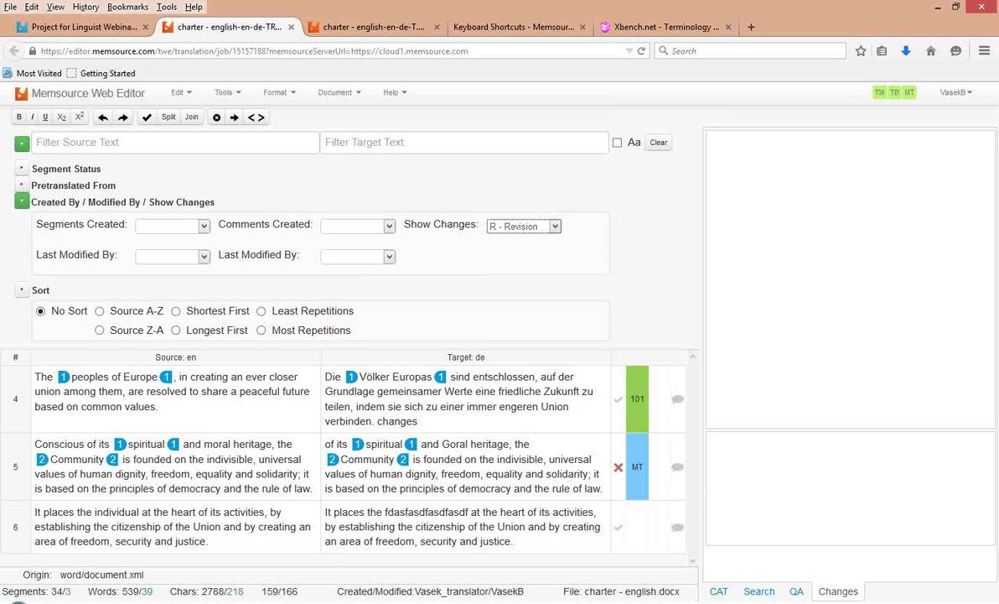
Switch to the desktop Memsource Editor, view the stored changes for the current segment and close the editor.
key("alt+Tab")
left_click(820, 535)
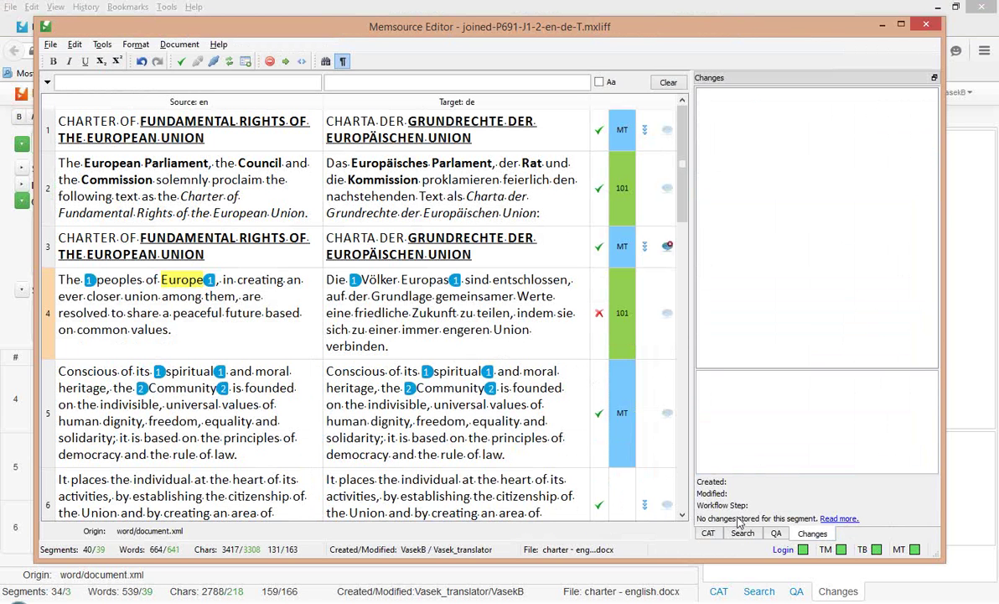
left_click(925, 25)
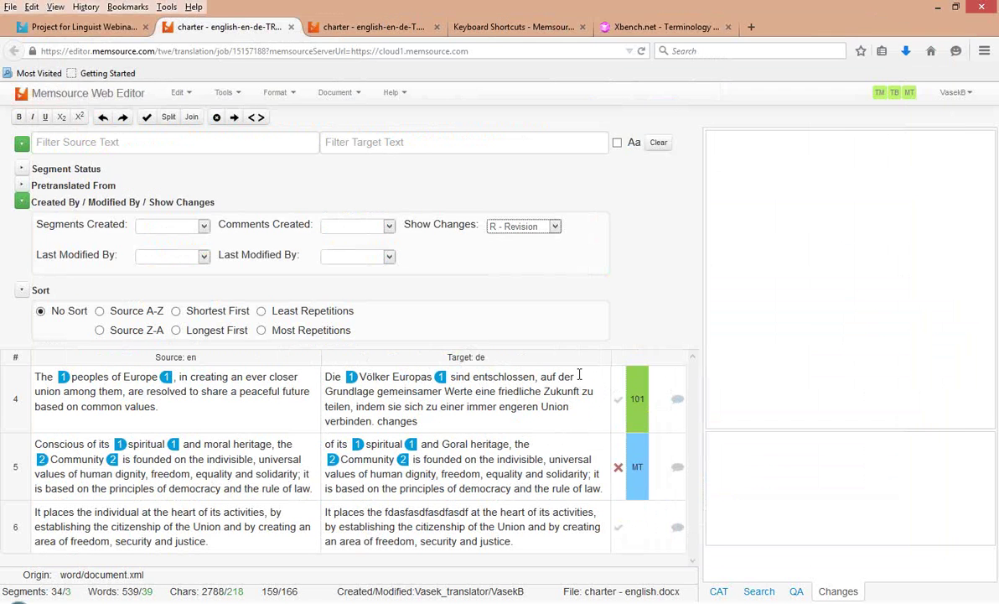
Return to the project's Translation jobs and split charter - english.docx into 2 parts, without splitting it in all workflow steps.
left_click(74, 30)
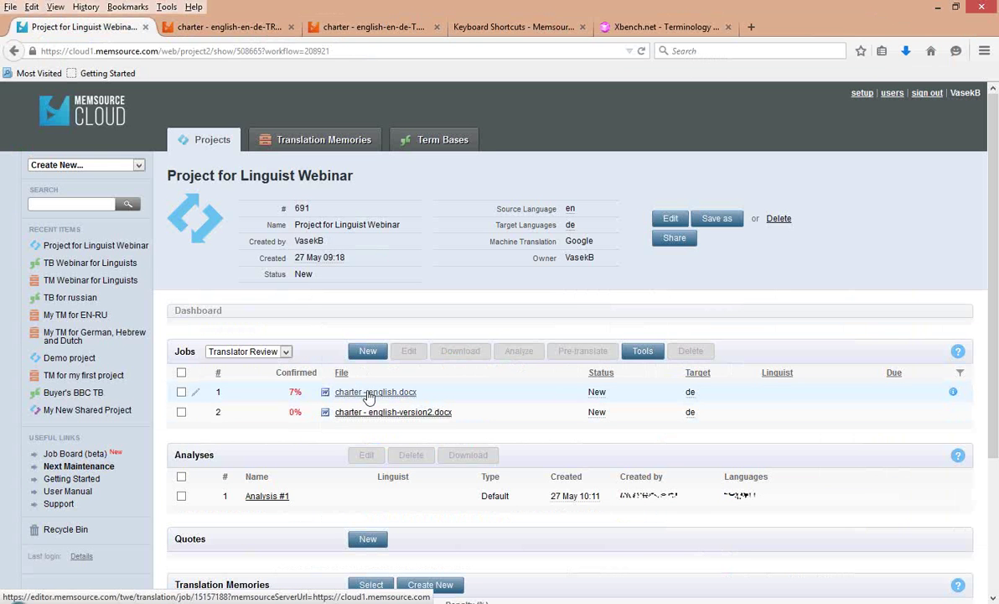
left_click(237, 351)
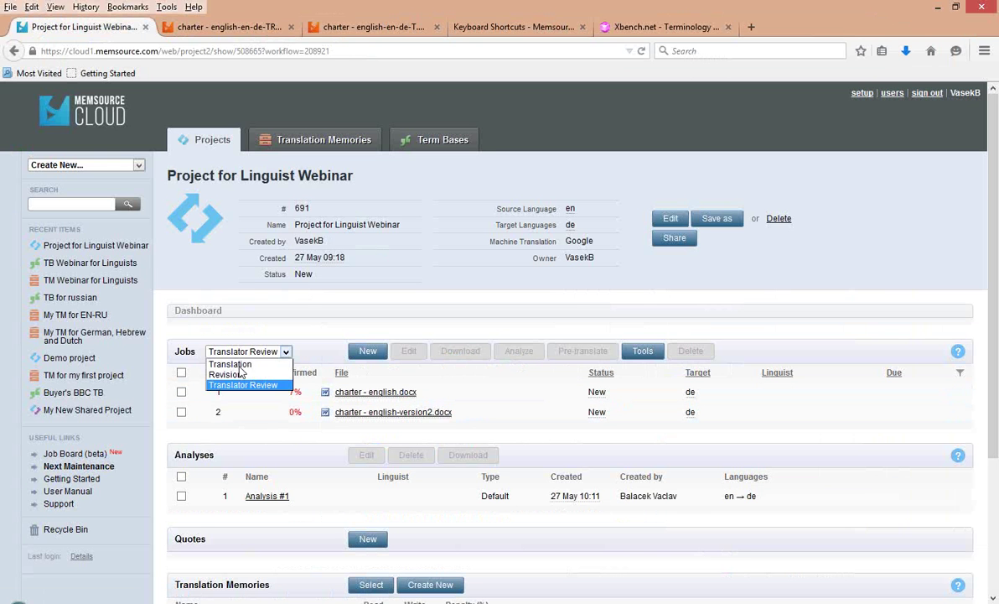
left_click(231, 363)
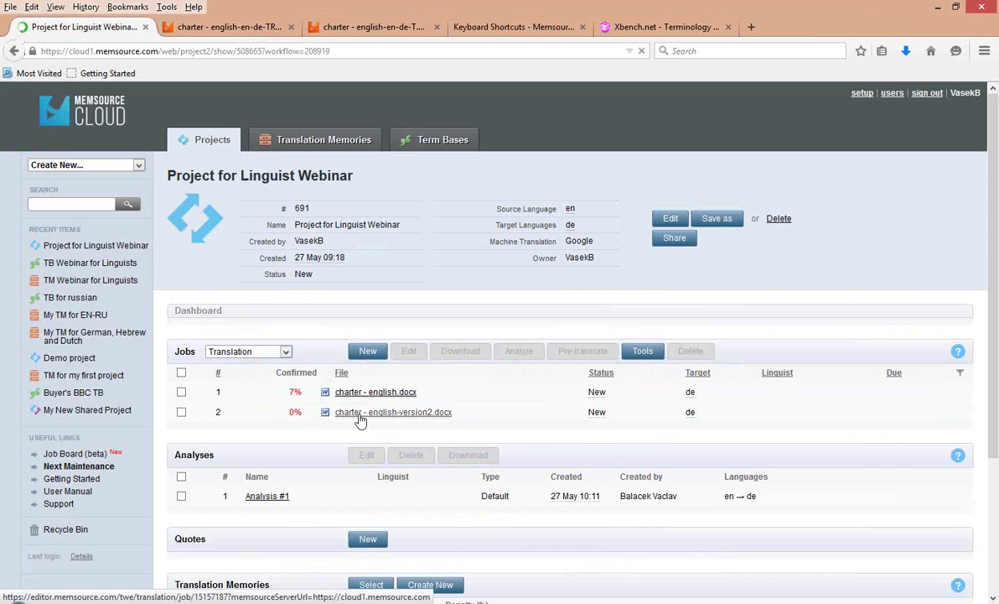
left_click(181, 391)
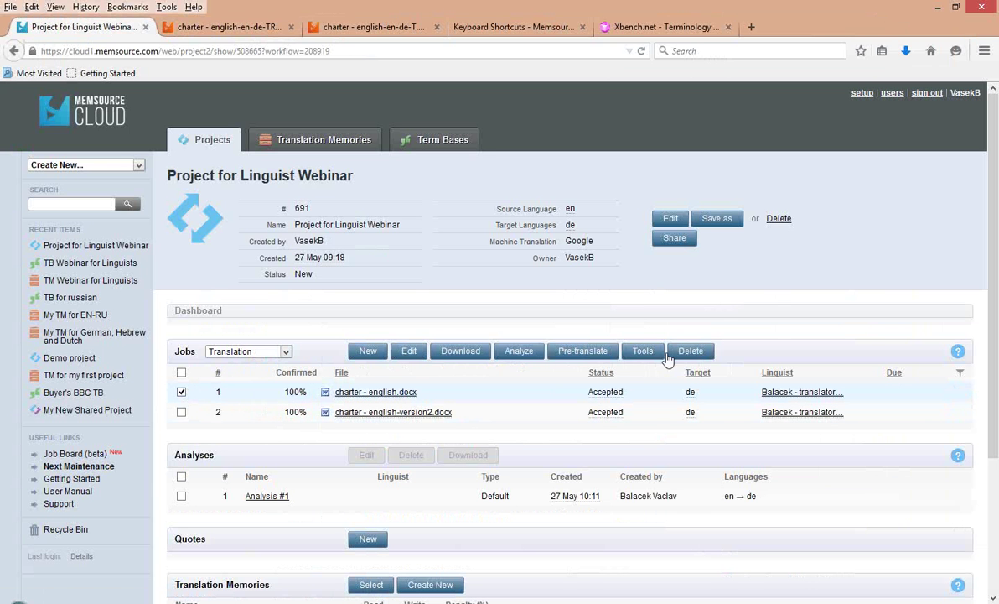
left_click(652, 352)
left_click(647, 386)
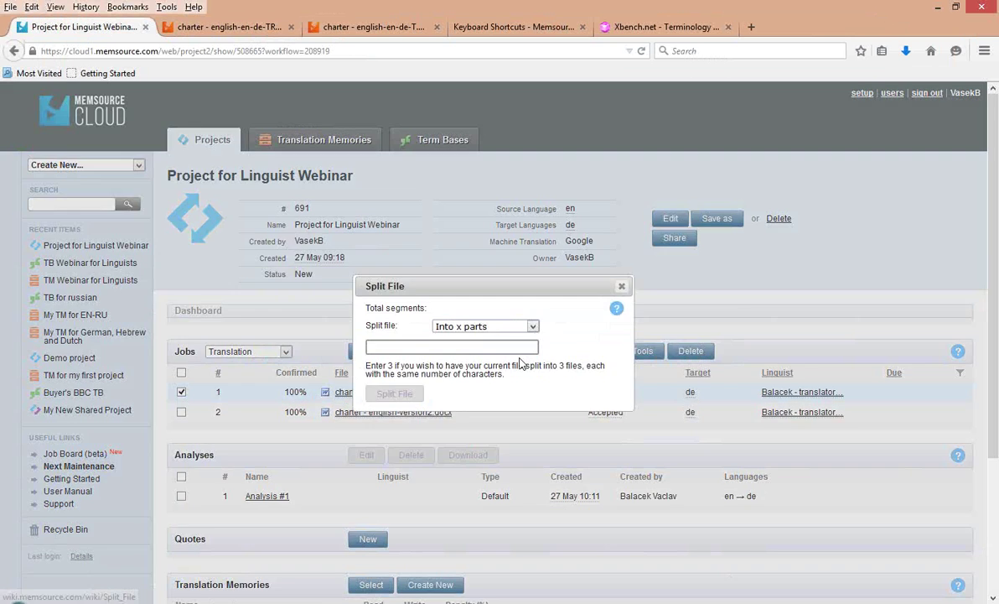
left_click(449, 348)
type("2")
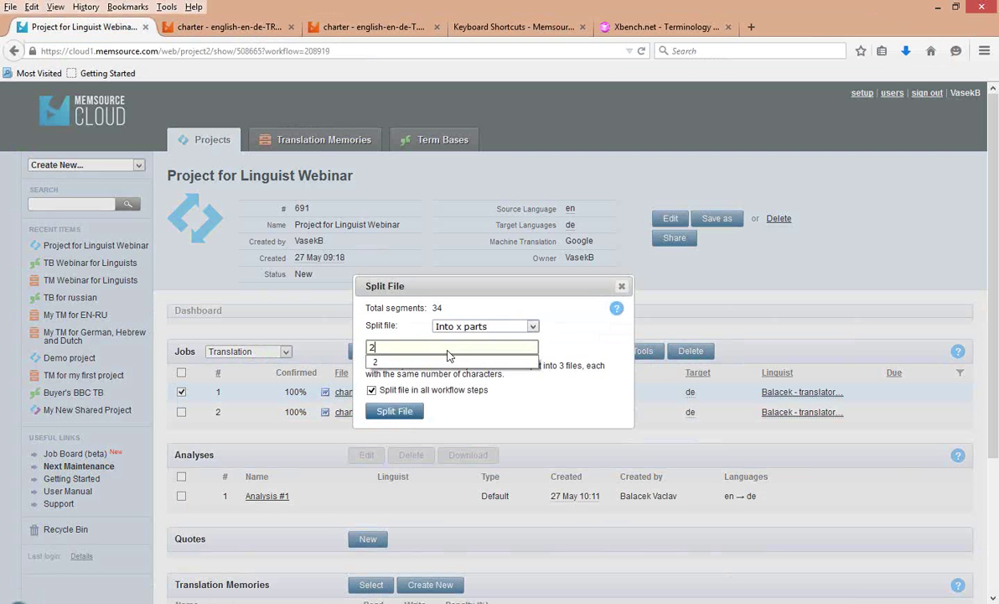
left_click(371, 391)
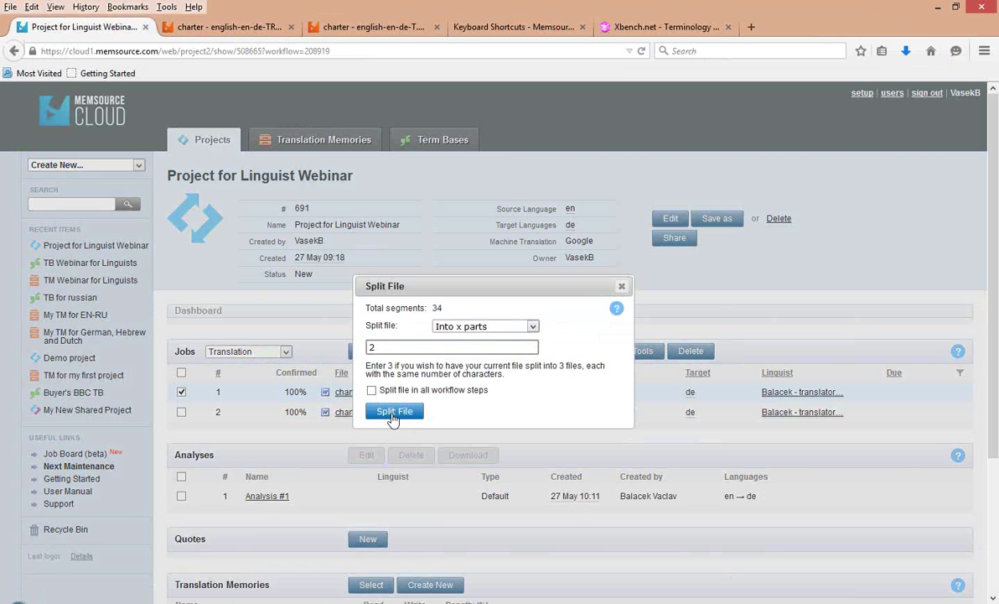
left_click(392, 411)
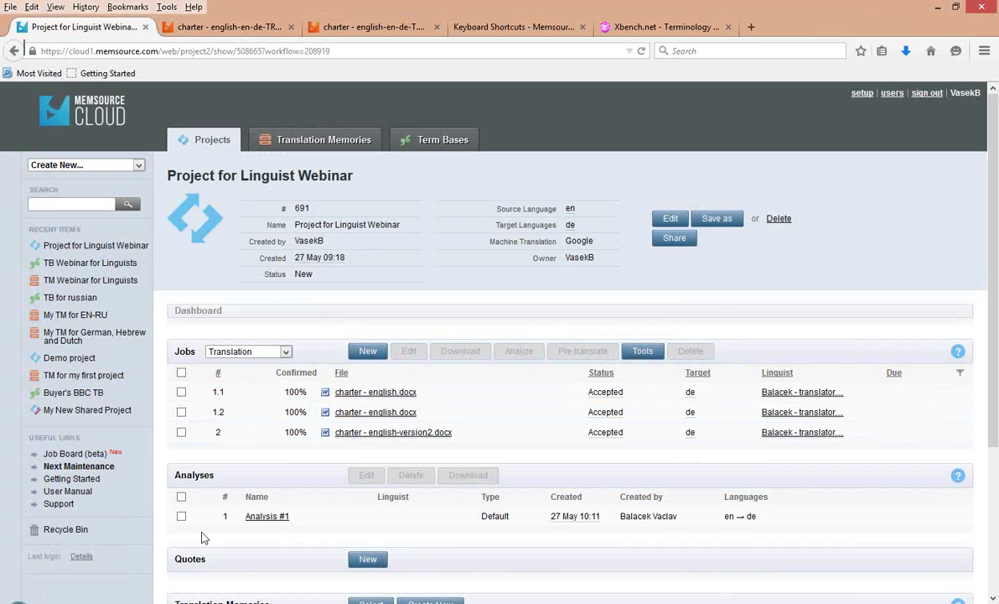
Expand the project's Dashboard and switch to the translator's browser to view the jobs of Project for Linguist Webinar.
left_click(171, 311)
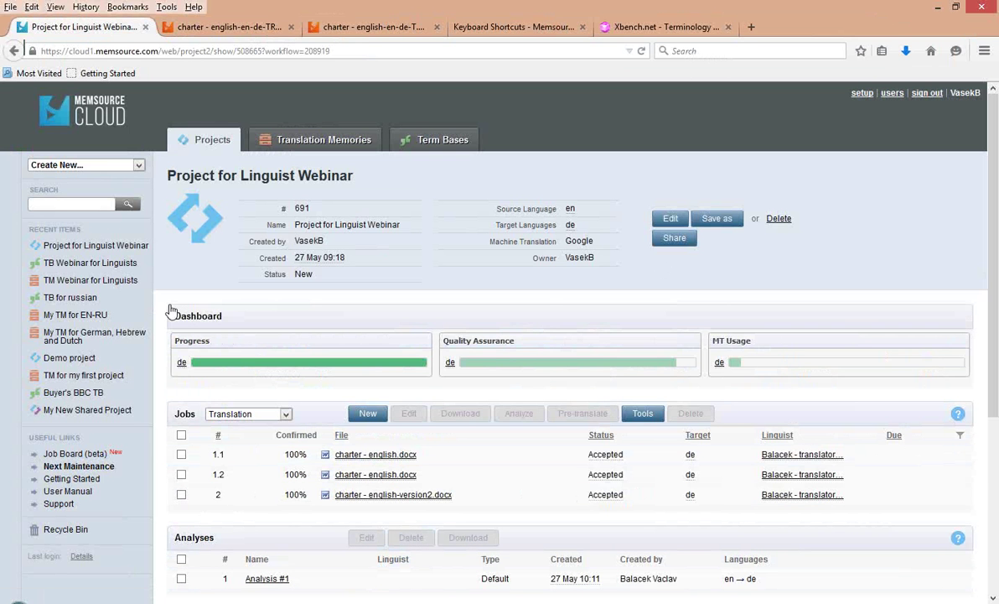
mouse_move(209, 369)
mouse_move(154, 600)
left_click(238, 330)
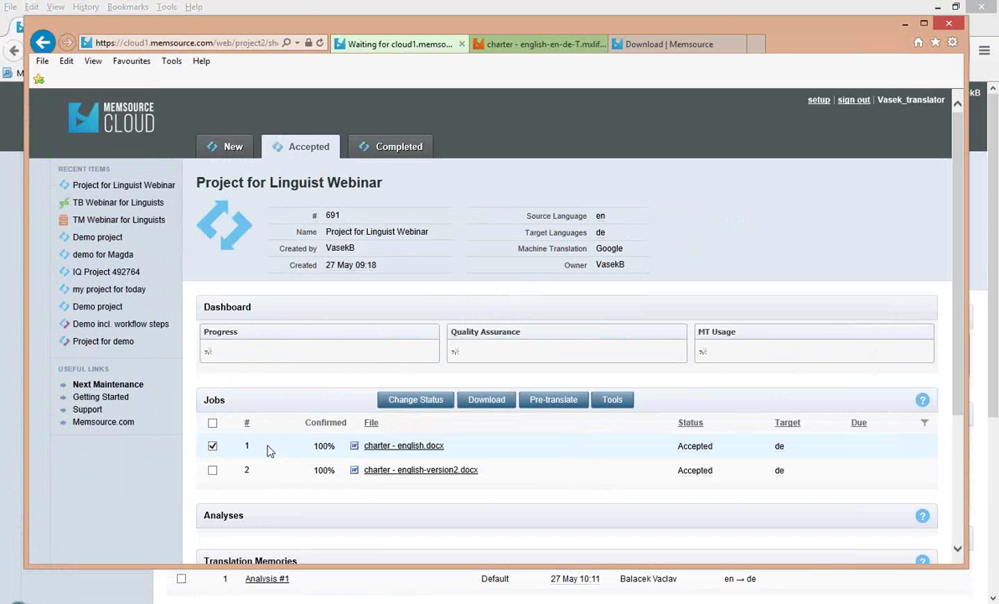
scroll(268, 464, "down", 1)
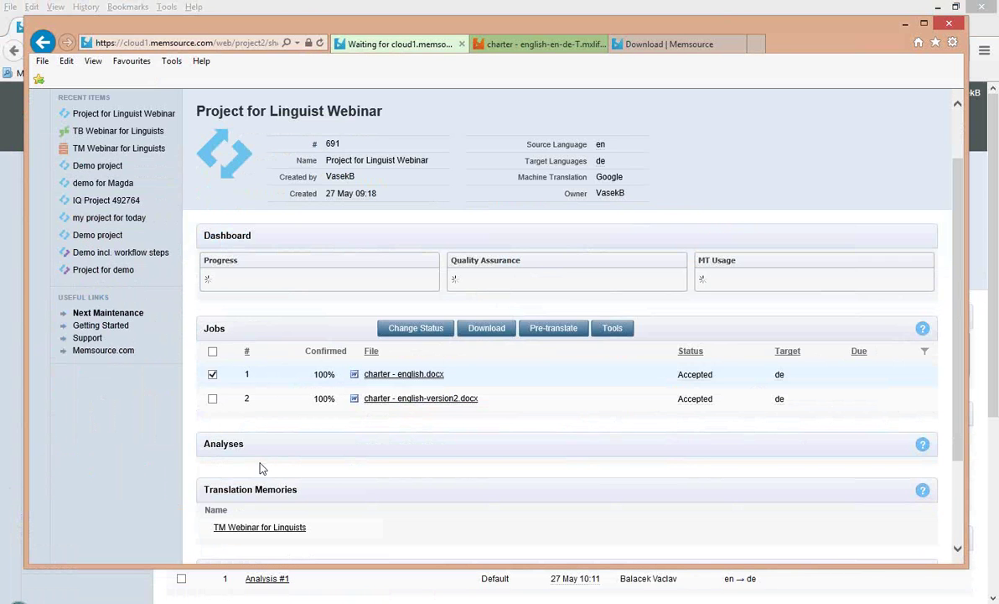